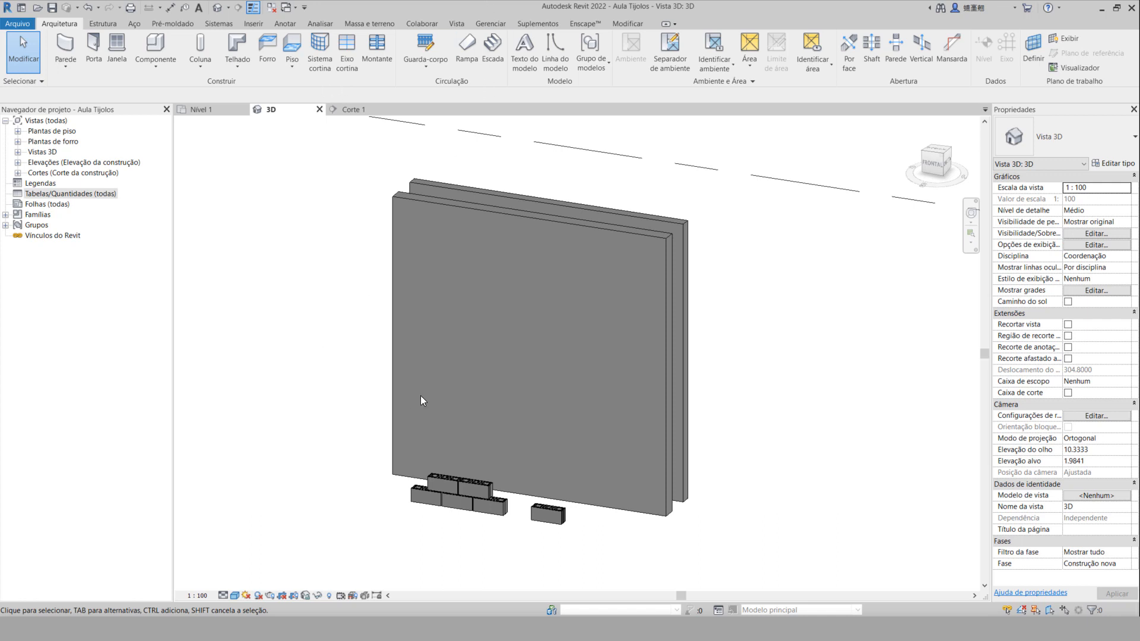
Examine the stacked structural blocks, the gaps between them and the separate single block in front of the walls in the 3D view.
scroll(498, 558, "up", 3)
scroll(495, 545, "up", 2)
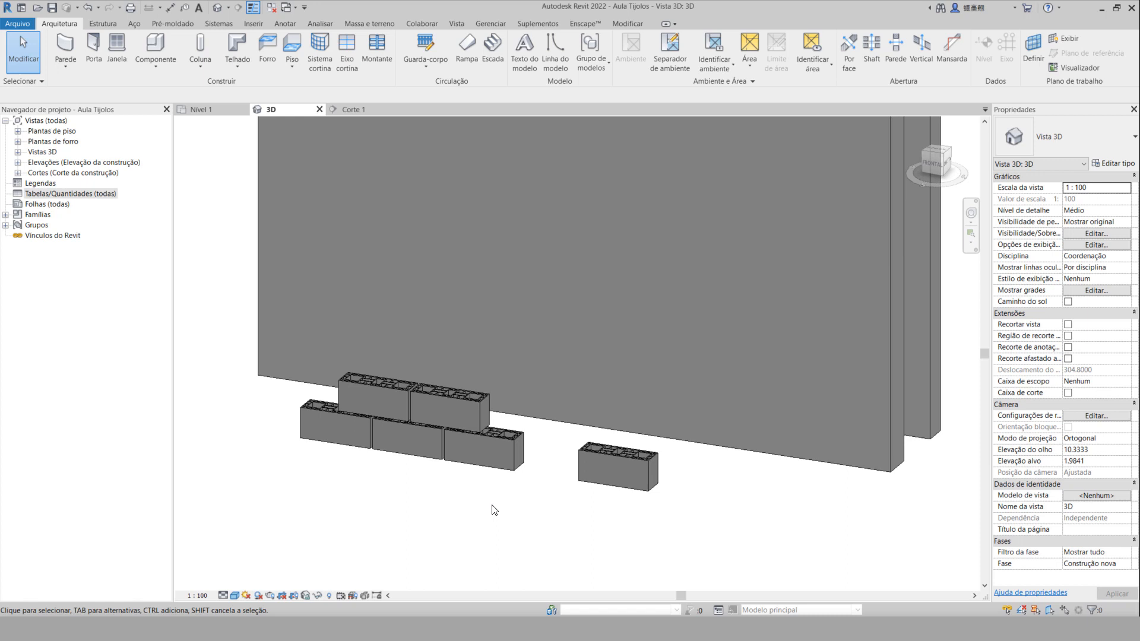
scroll(491, 509, "down", 3)
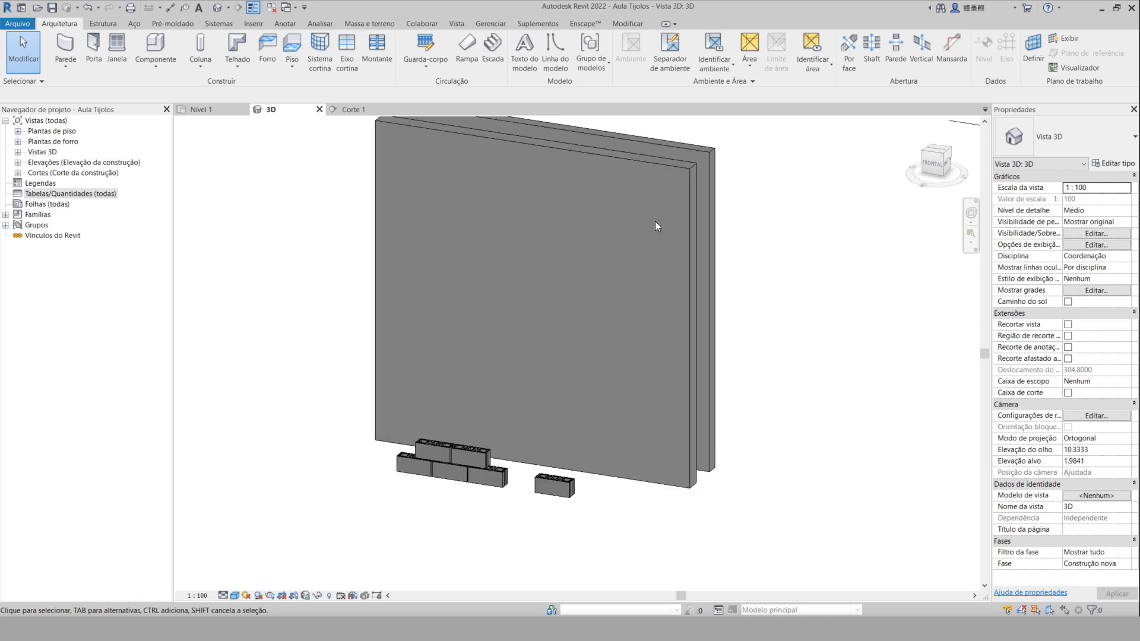
scroll(402, 420, "up", 4)
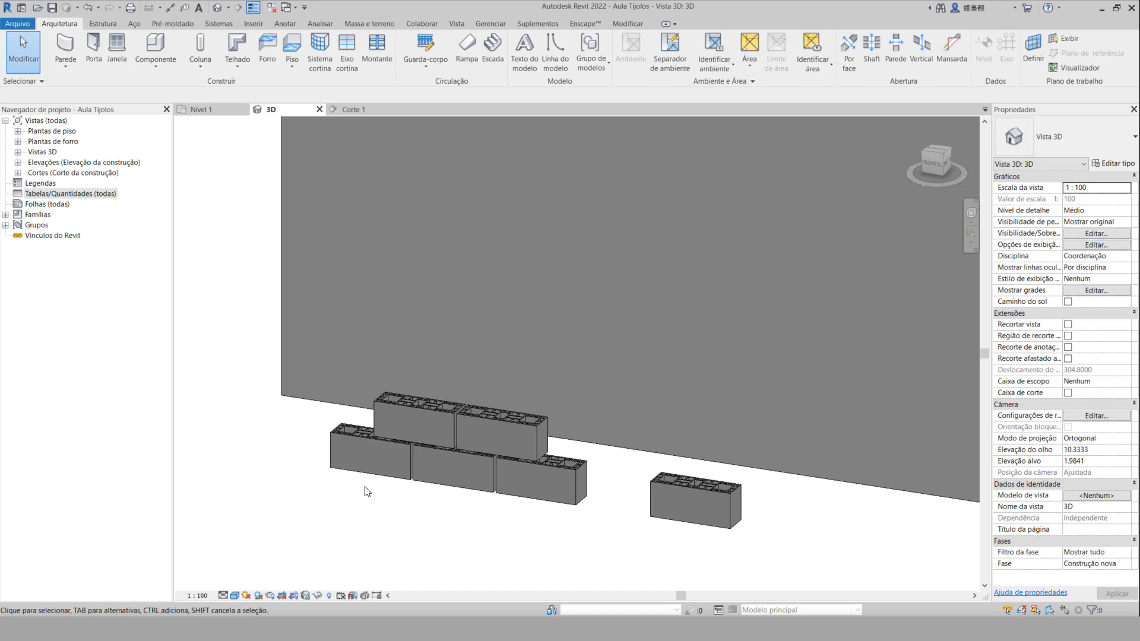
scroll(367, 491, "up", 2)
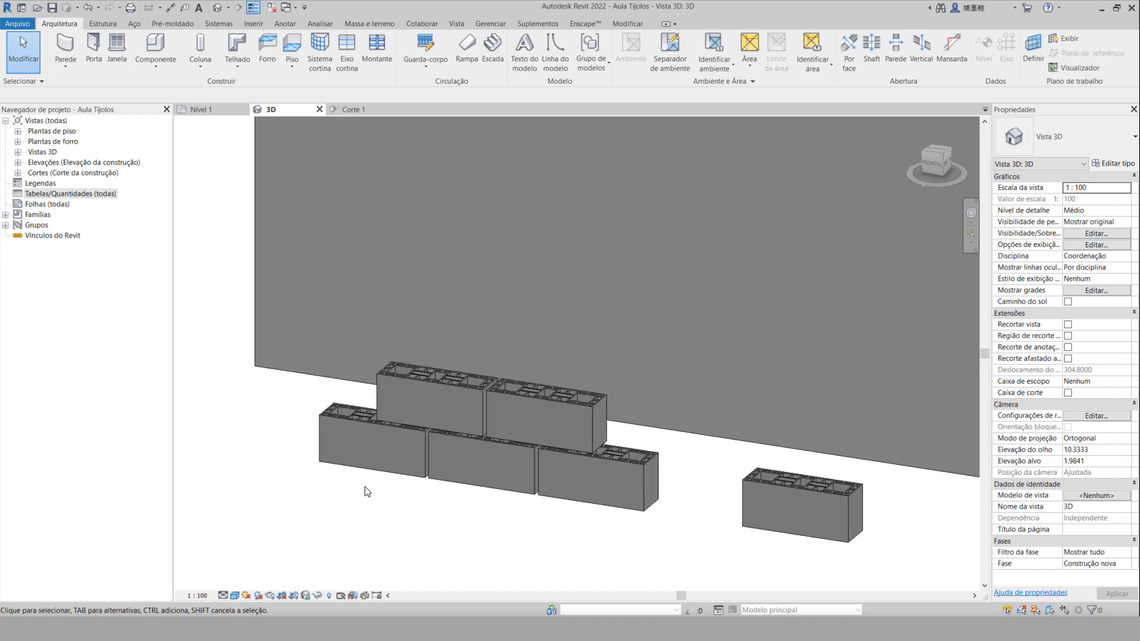
scroll(429, 440, "up", 6)
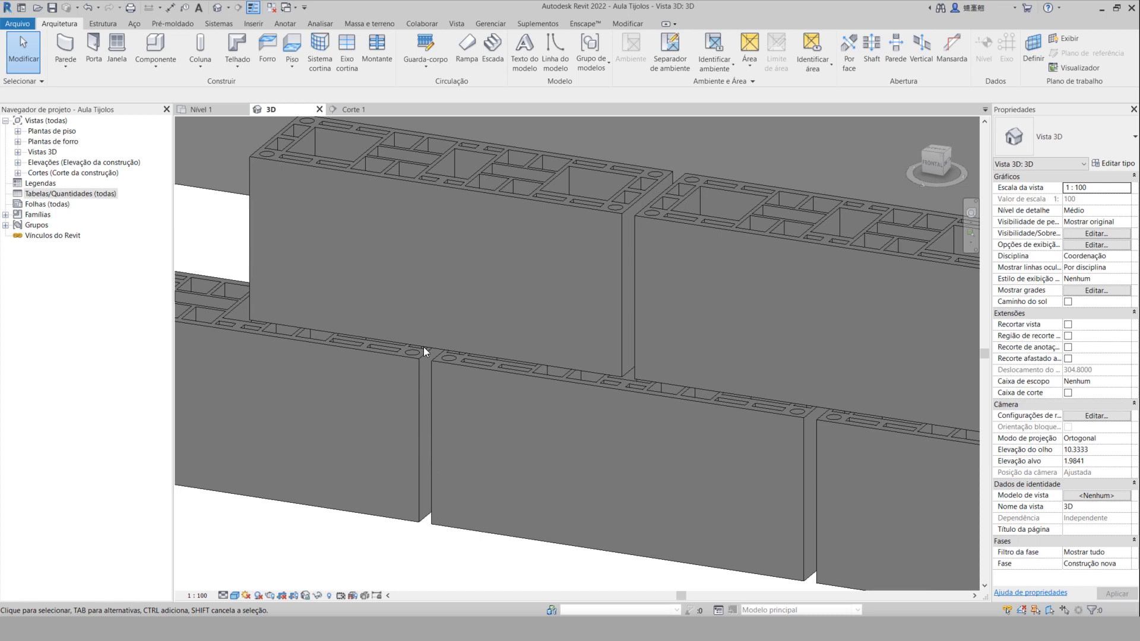
scroll(428, 407, "down", 4)
scroll(428, 405, "up", 4)
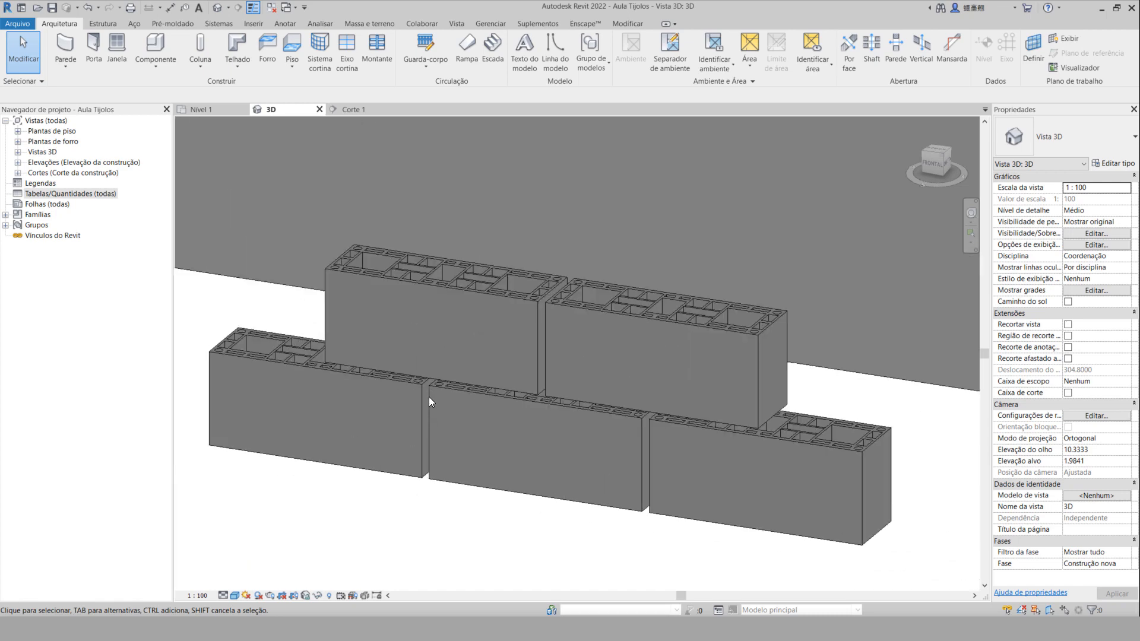
scroll(460, 270, "down", 5)
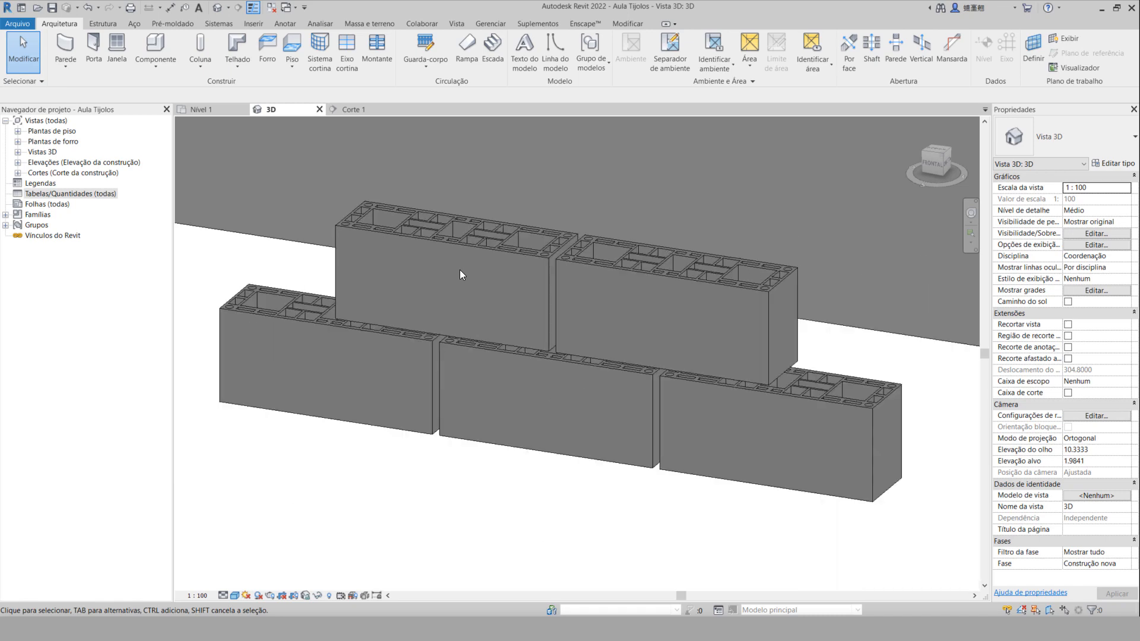
scroll(445, 324, "up", 2)
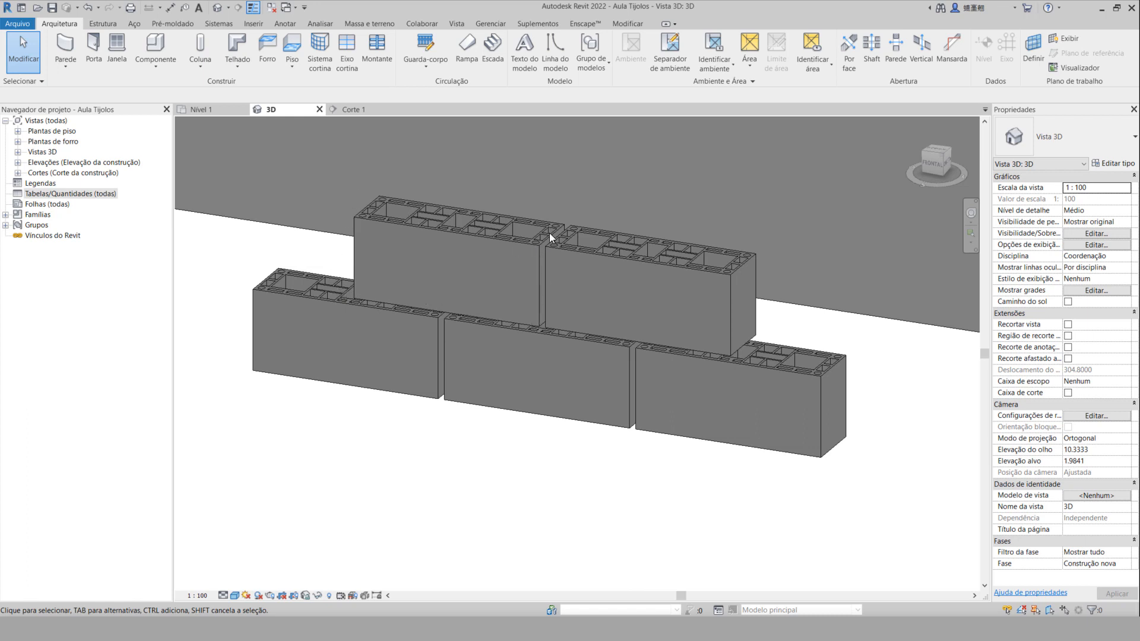
scroll(362, 219, "down", 3)
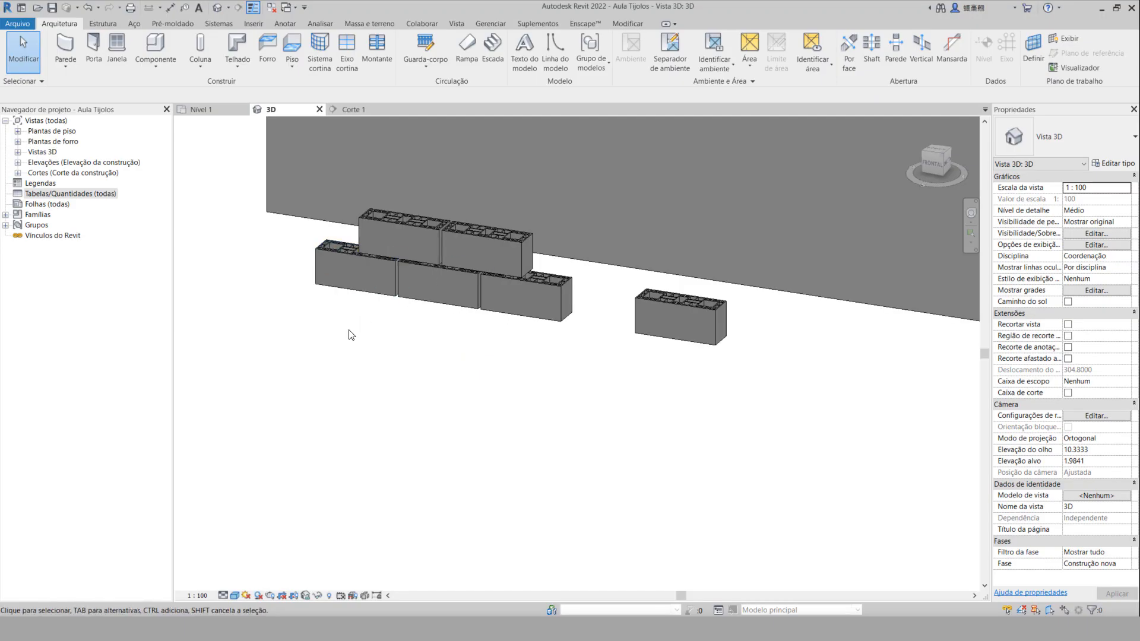
middle_click_drag(349, 333, 359, 425, "shift")
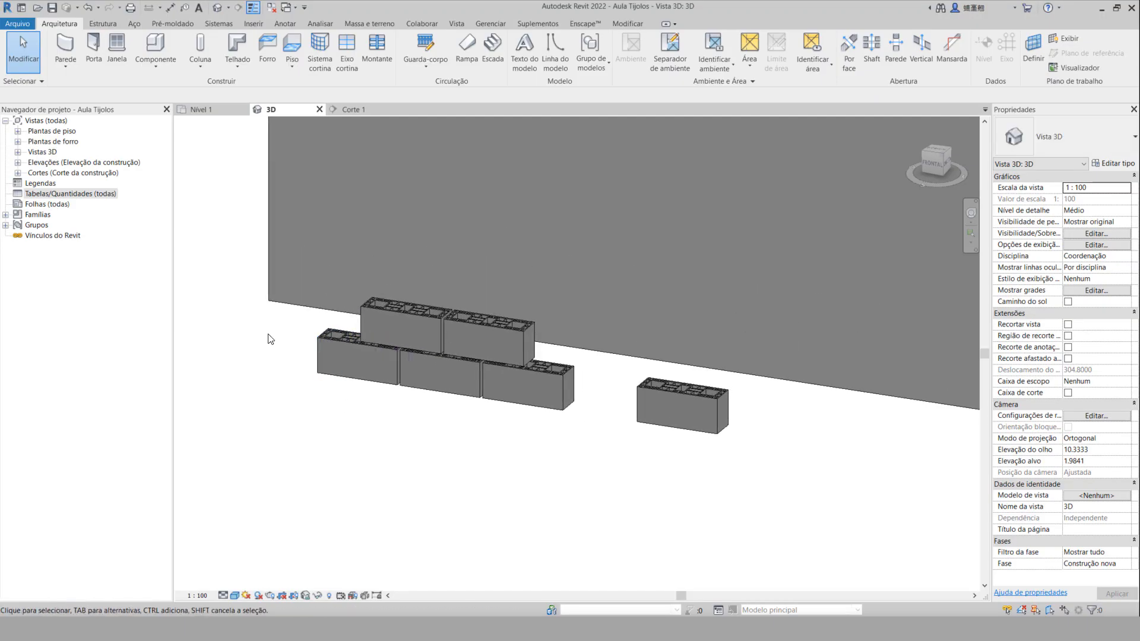
middle_click_drag(270, 338, 364, 438, "shift")
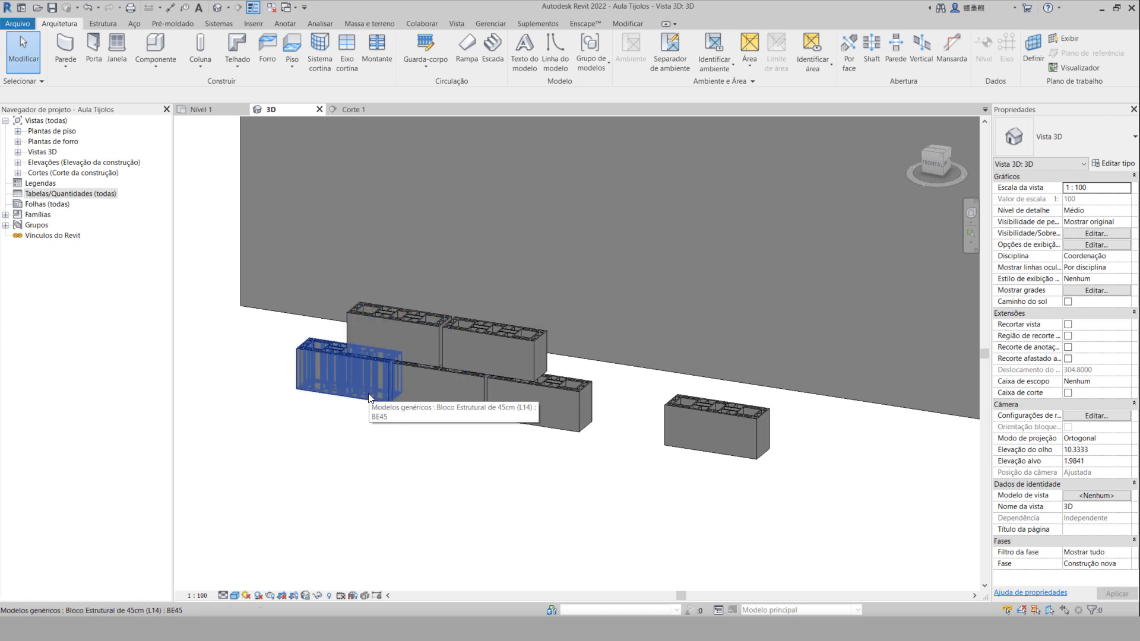
scroll(288, 437, "down", 4)
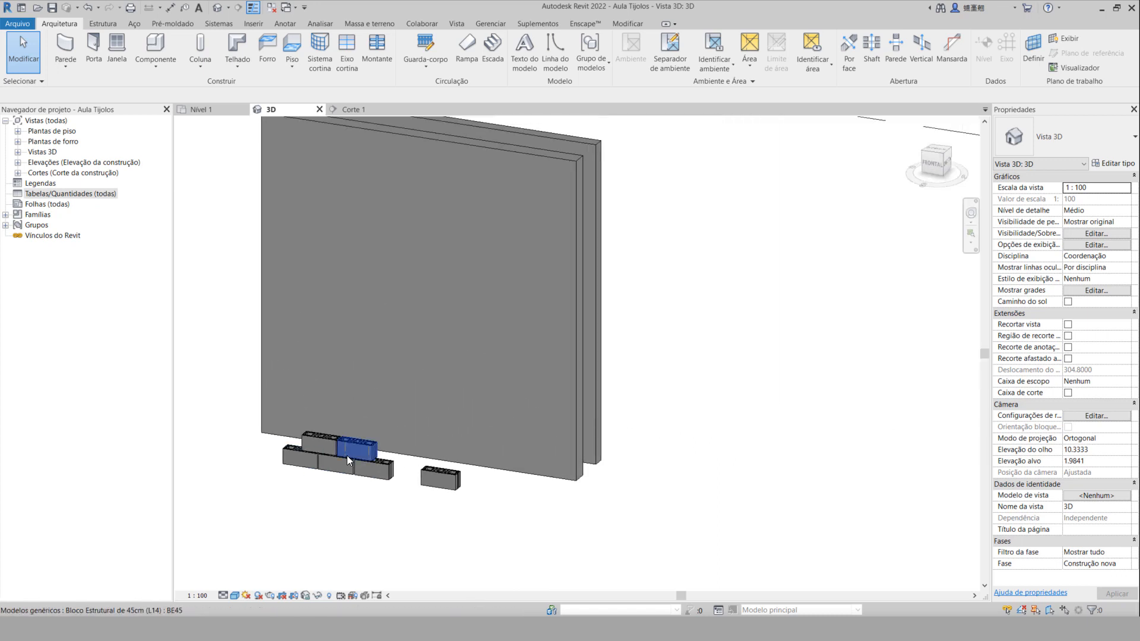
scroll(330, 445, "up", 2)
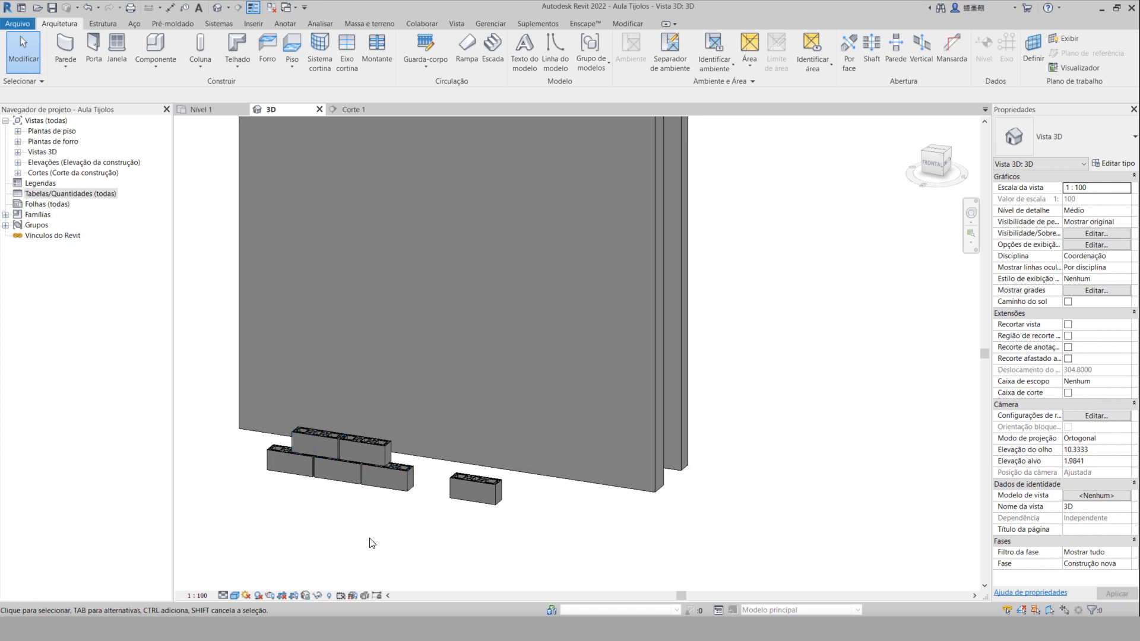
scroll(412, 536, "down", 3)
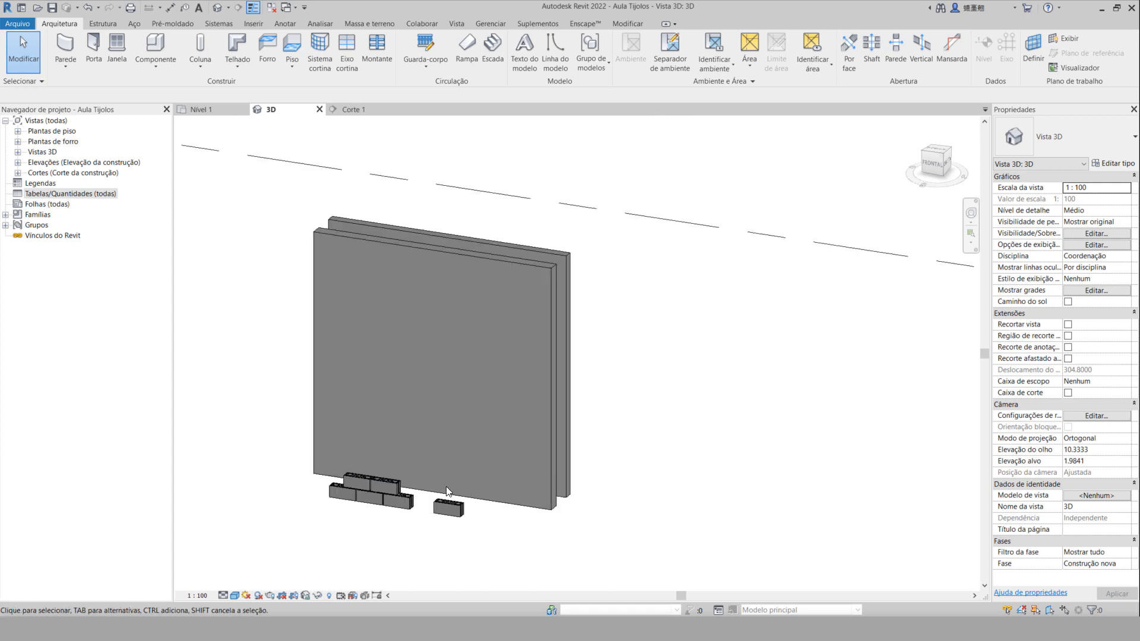
Inspect the front wall and compare the thickness of the two parallel walls at their upper corner in the 3D view.
left_click(373, 263)
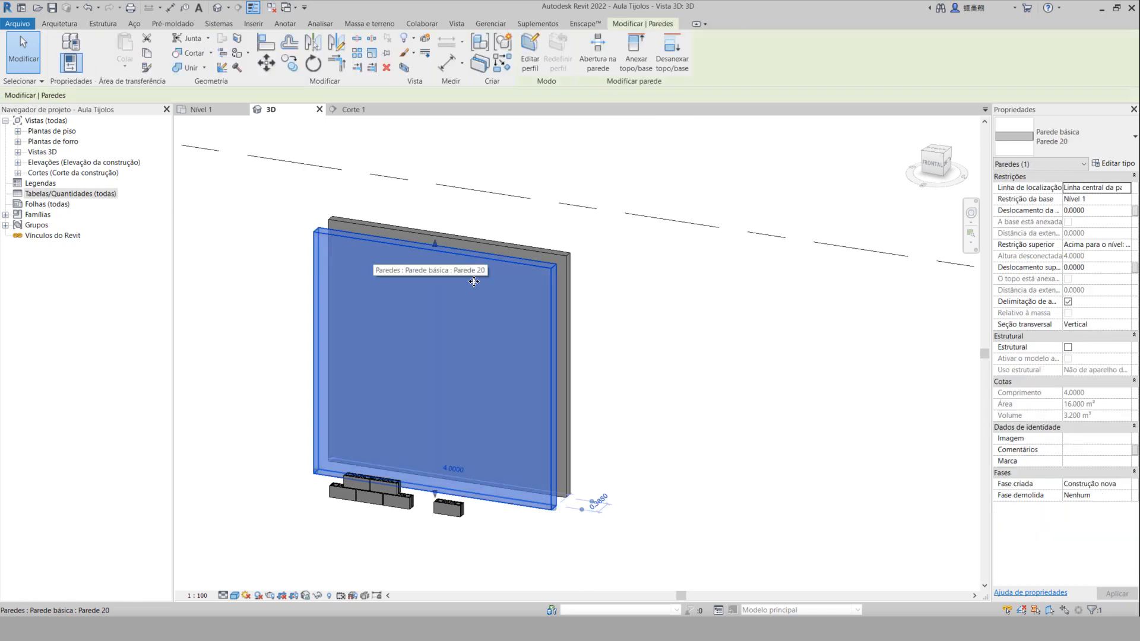
left_click(675, 412)
scroll(525, 258, "up", 4)
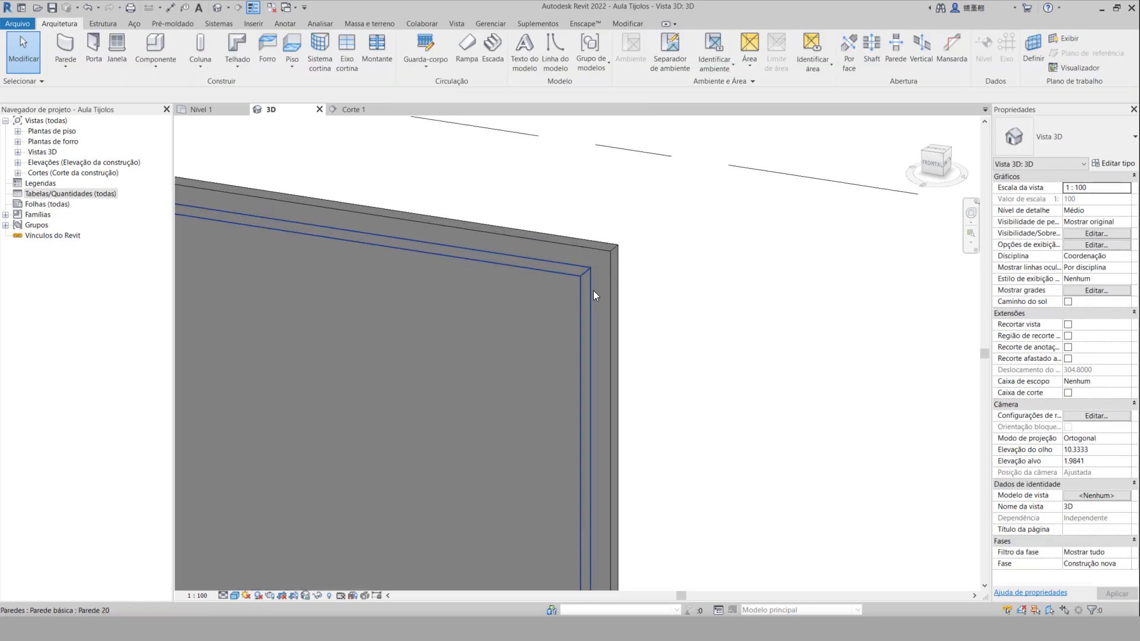
scroll(580, 339, "down", 4)
middle_click_drag(581, 340, 713, 333)
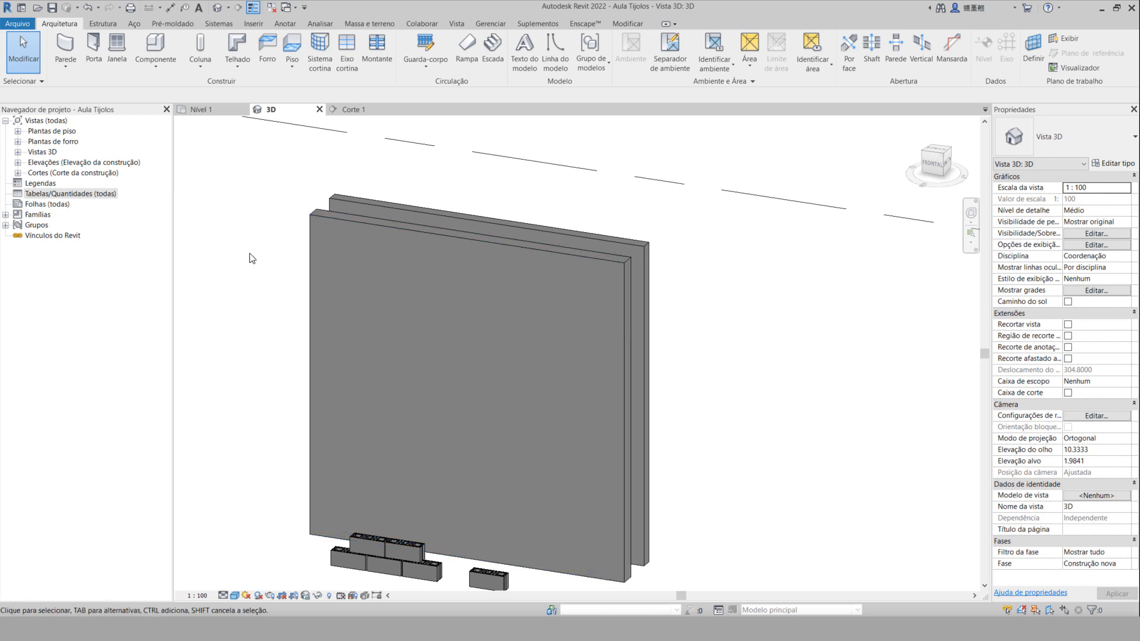
scroll(249, 259, "down", 2)
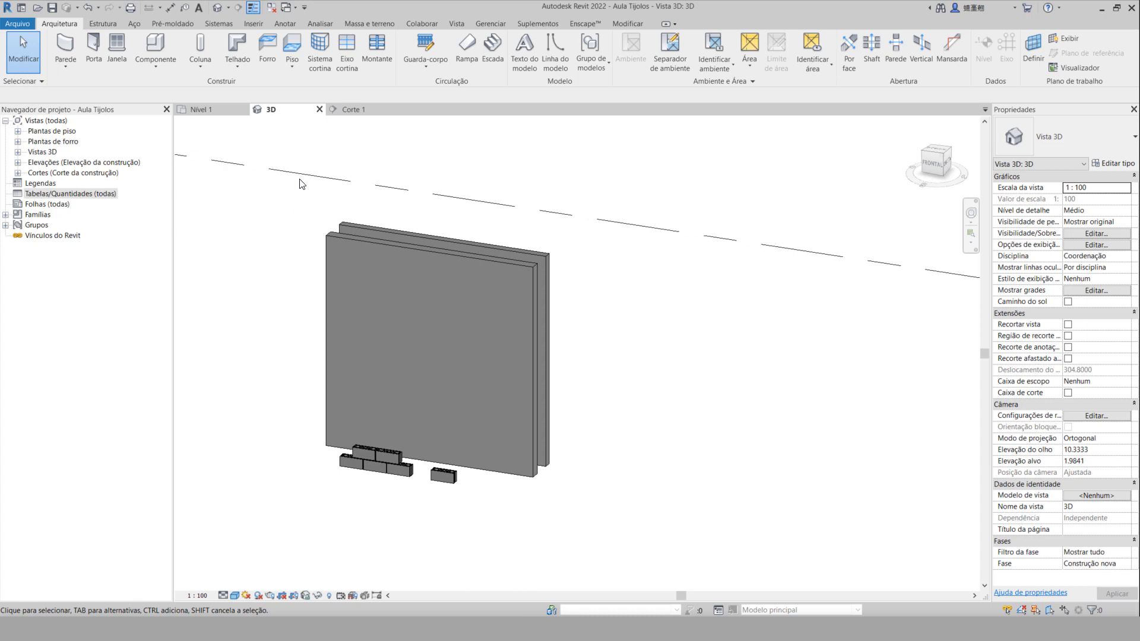
Switch to the Nível 1 floor plan and select the thicker of the two walls, nearest the blocks.
left_click(214, 115)
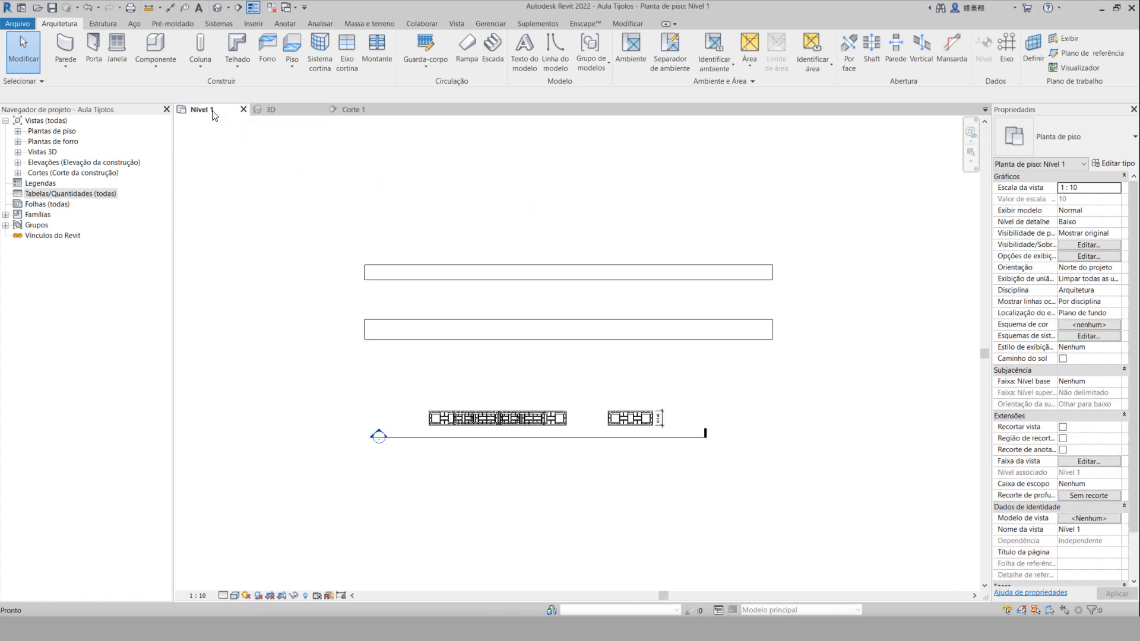
scroll(540, 411, "up", 3)
scroll(574, 399, "down", 2)
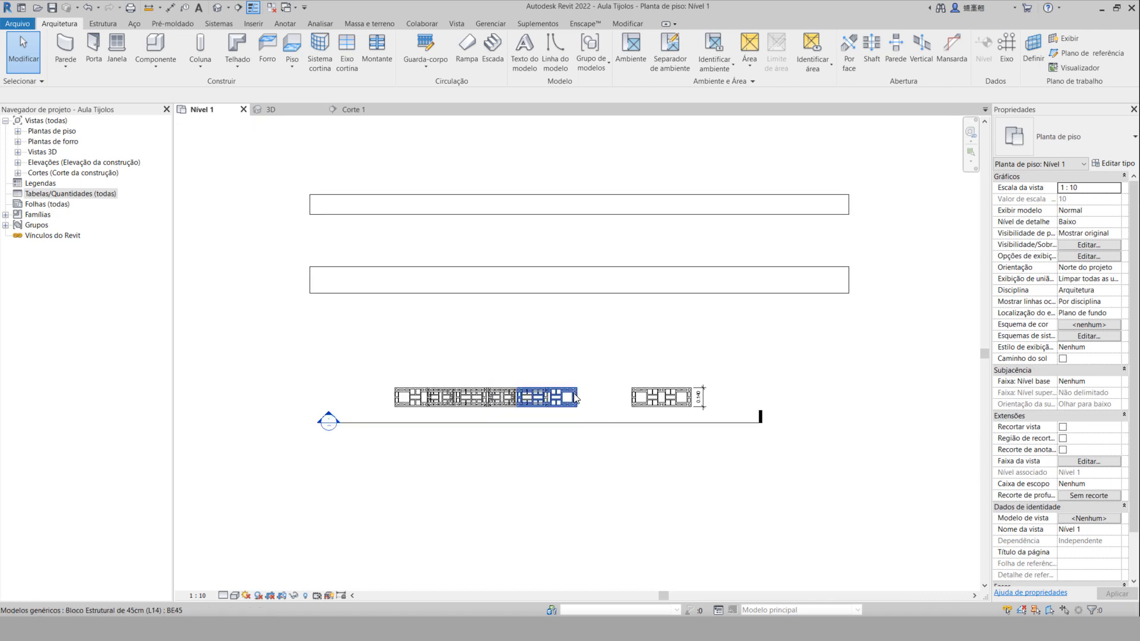
middle_click_drag(575, 399, 563, 461)
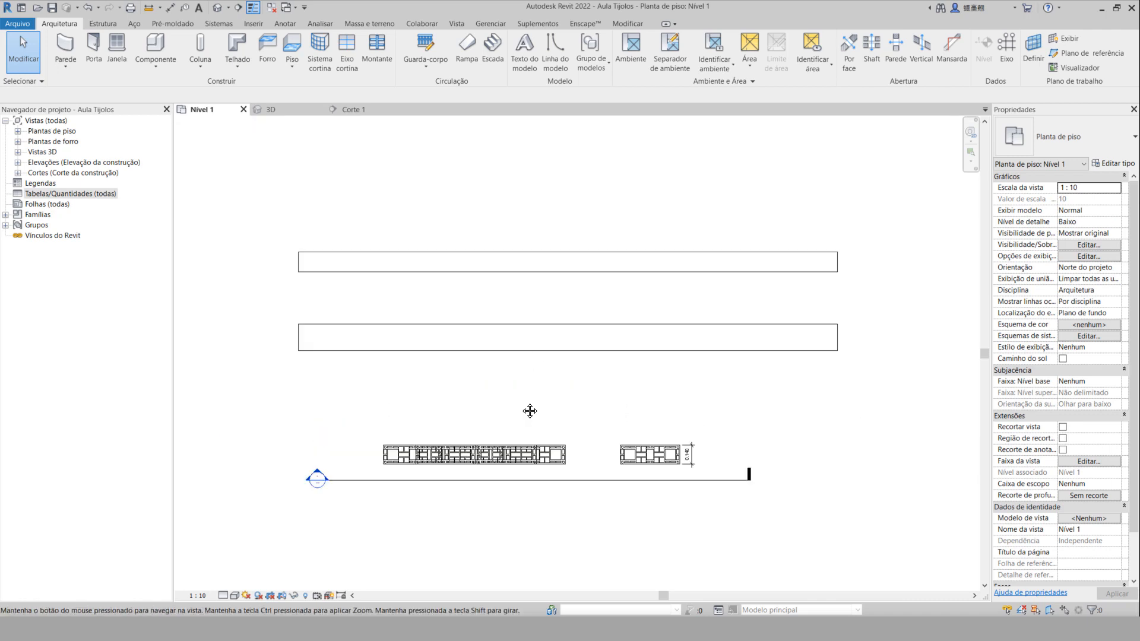
scroll(365, 356, "up", 1)
left_click(363, 355)
scroll(234, 299, "down", 2)
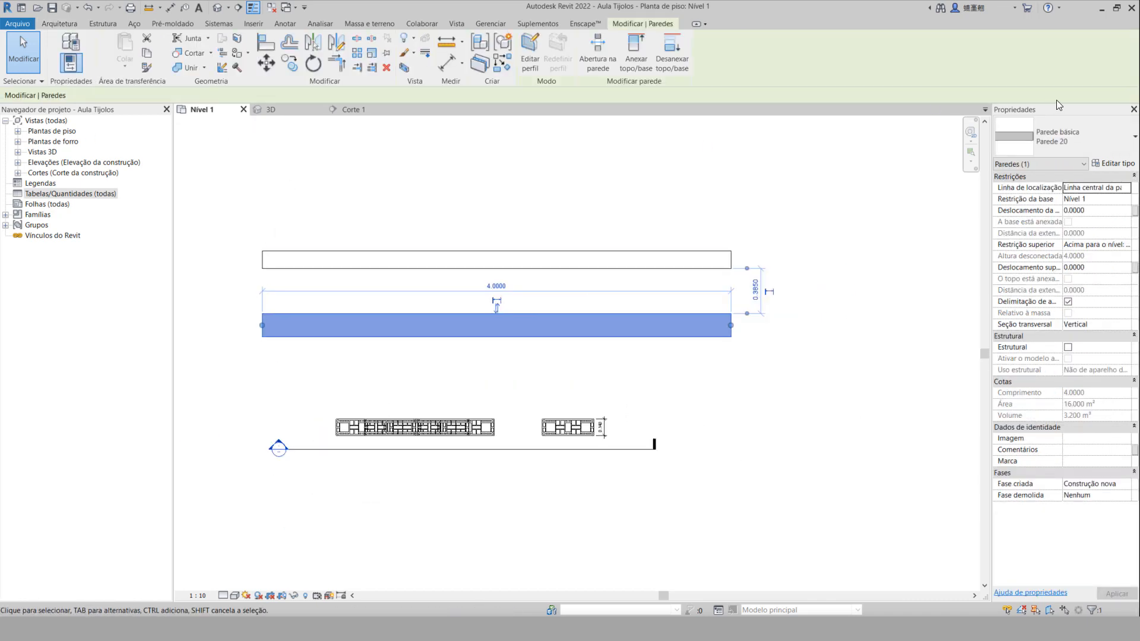
Browse the wall types available for the selected wall, from the interior and generic types to the exterior ones, without changing its type.
left_click(1068, 139)
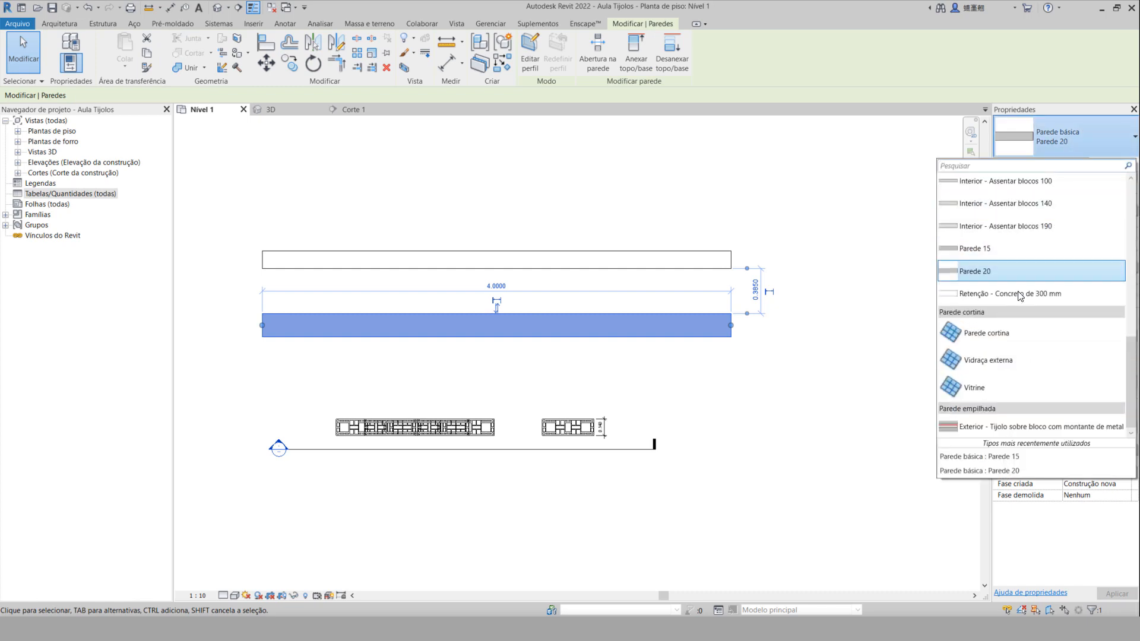
scroll(1016, 329, "up", 3)
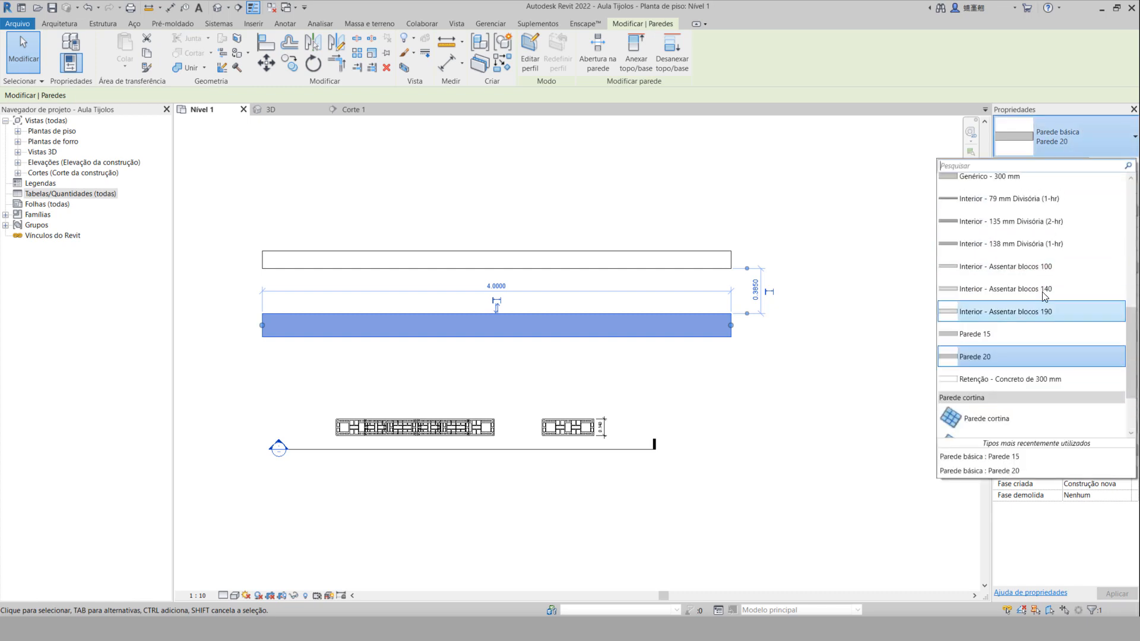
scroll(1011, 205, "up", 2)
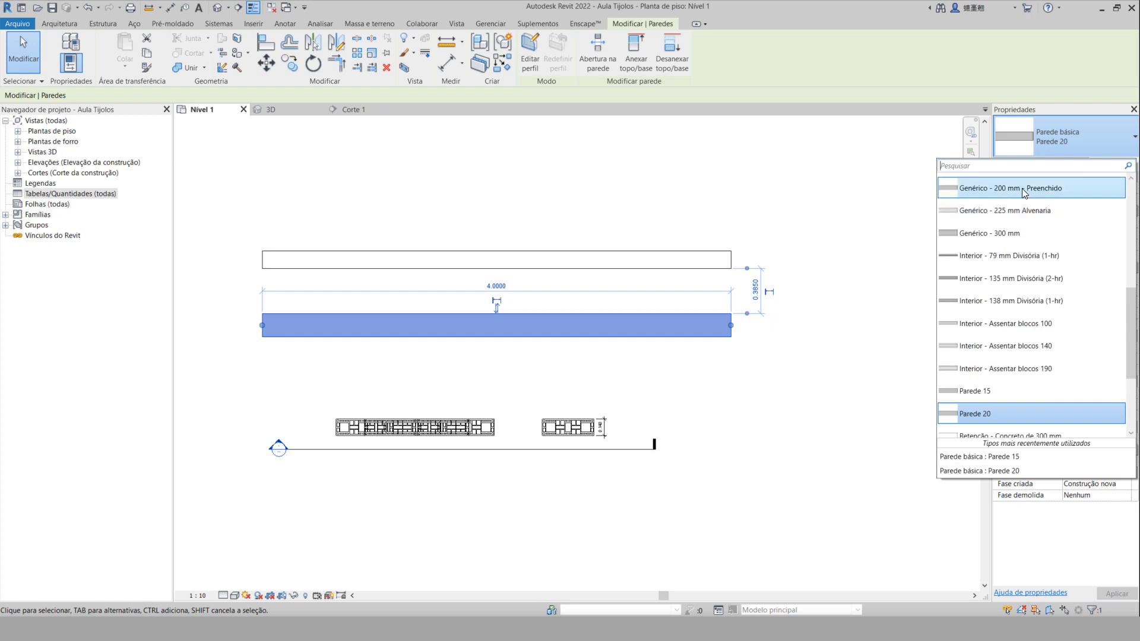
scroll(1032, 308, "up", 2)
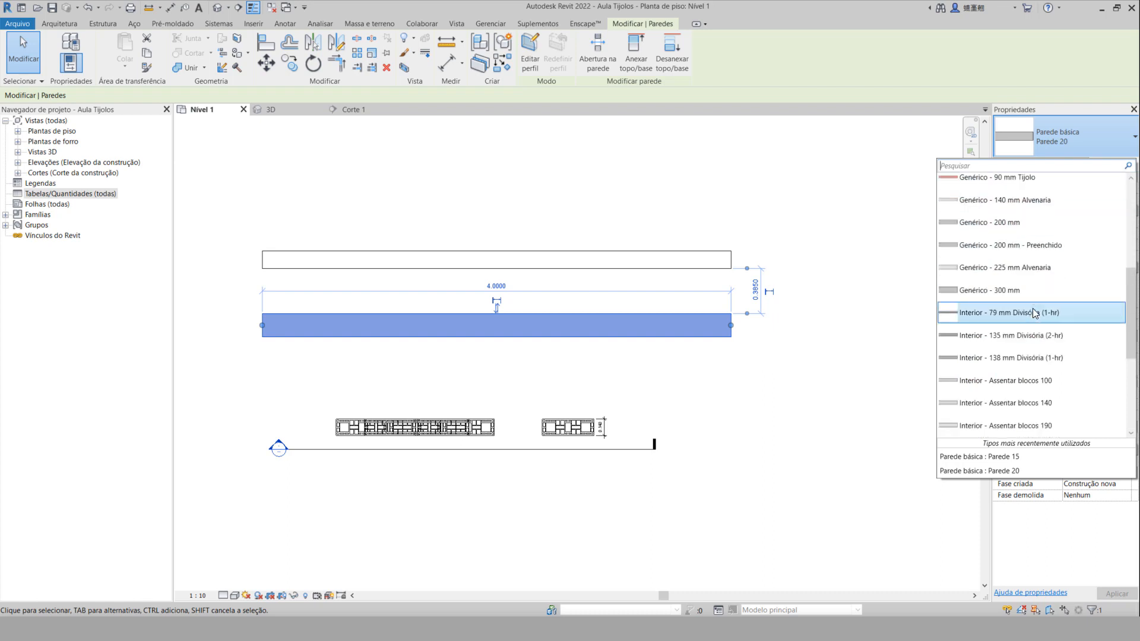
scroll(1033, 310, "up", 5)
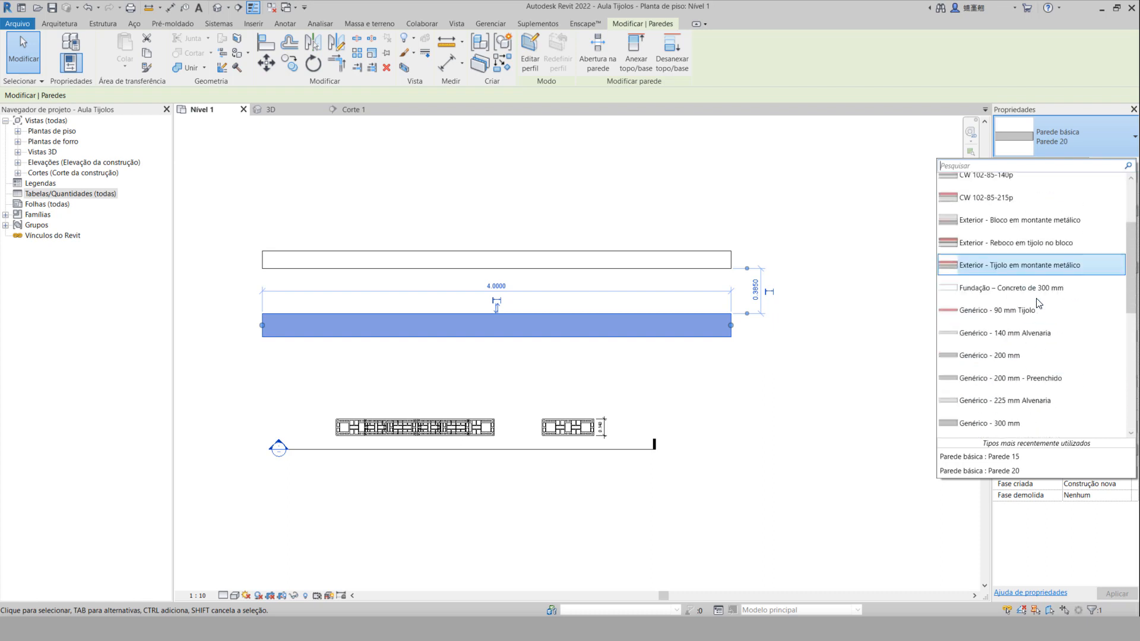
scroll(1036, 303, "down", 4)
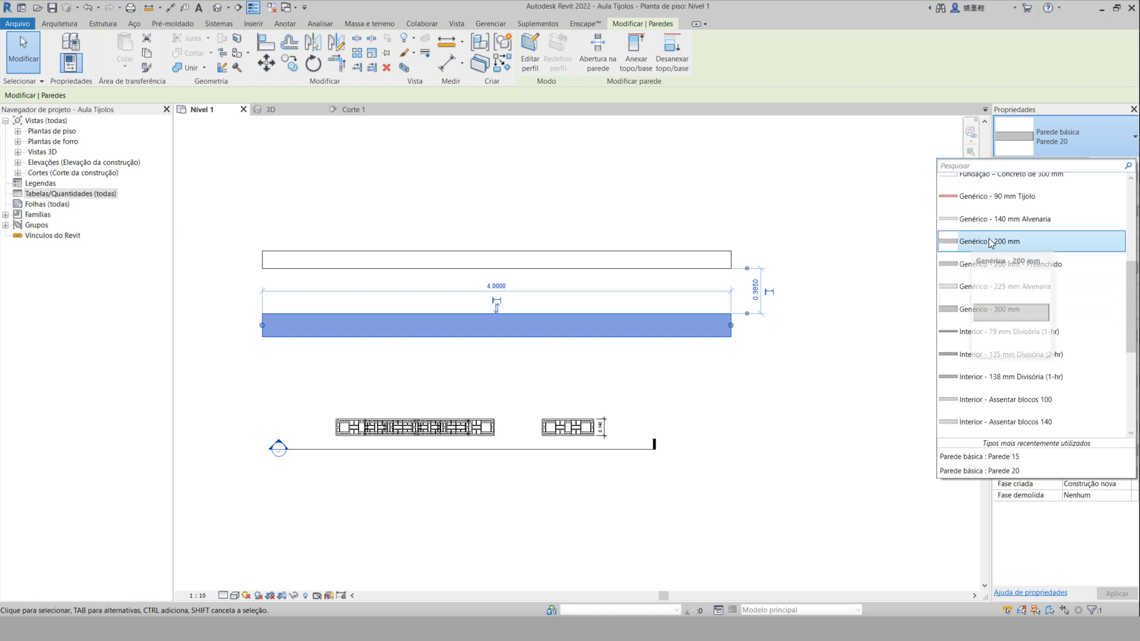
key("Escape")
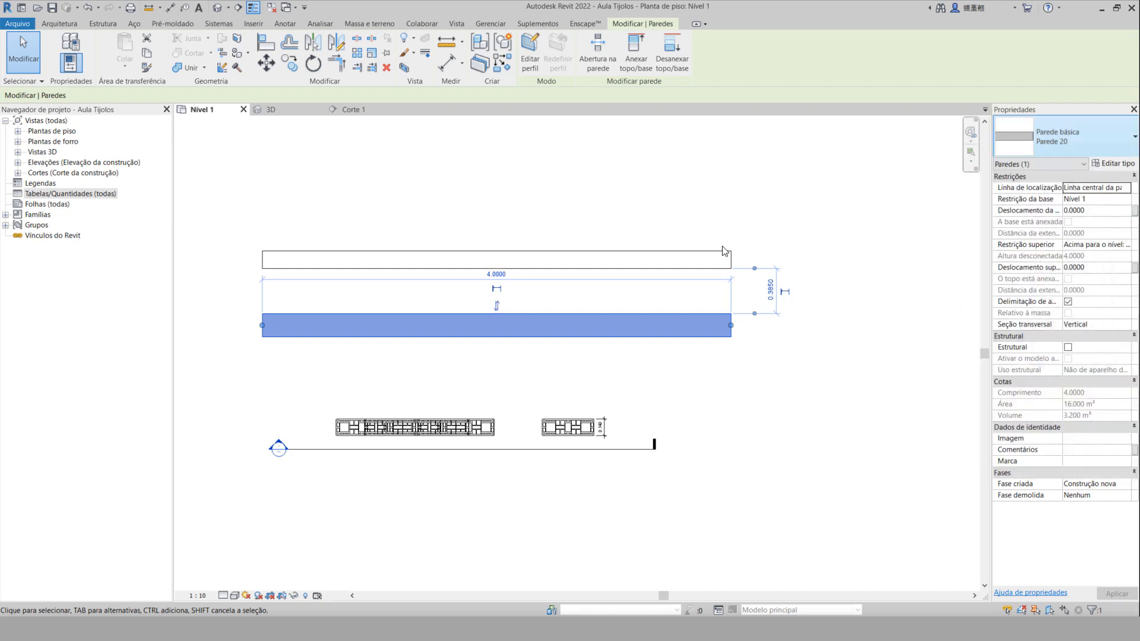
Review the type properties of Parede 20, including its layer structure and description.
left_click(1105, 164)
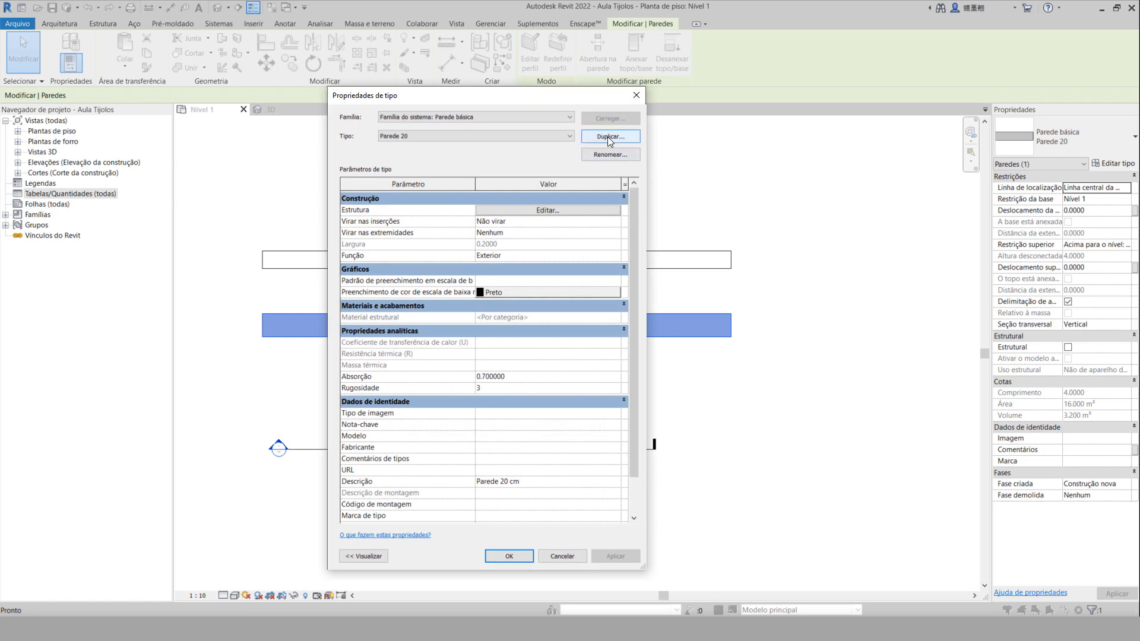
left_click(545, 211)
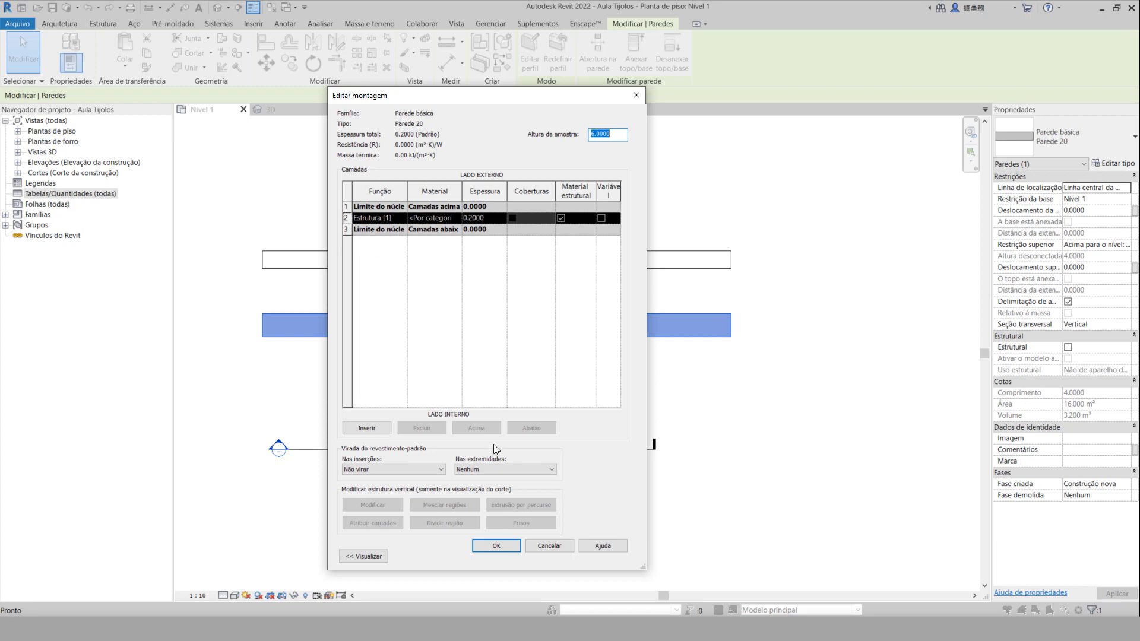
left_click(492, 547)
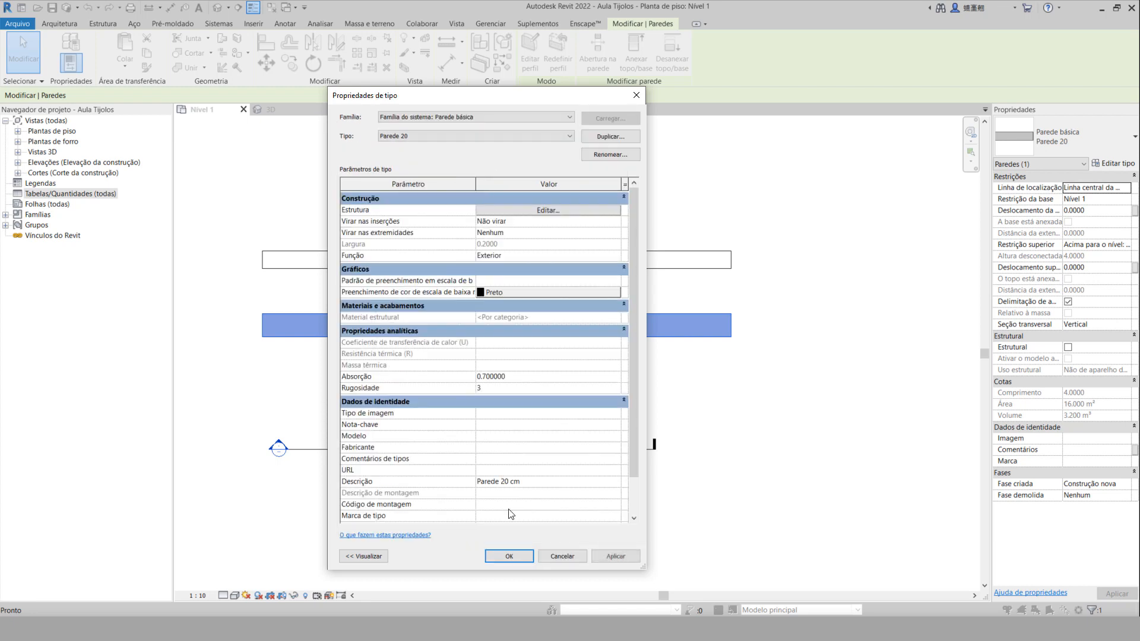
scroll(504, 393, "down", 1)
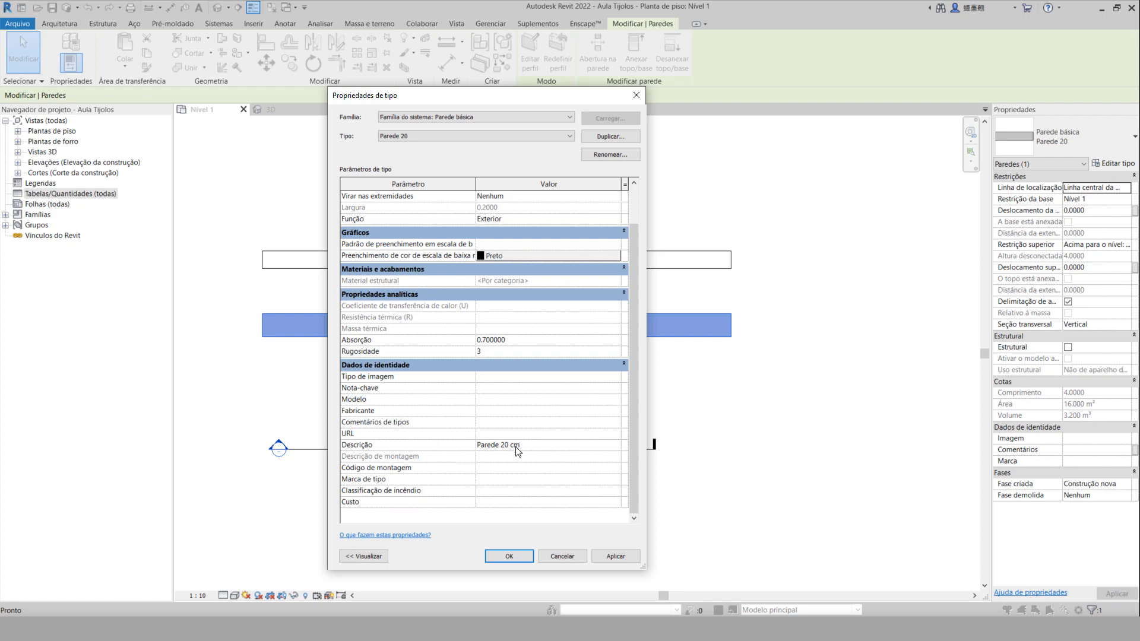
left_click(509, 556)
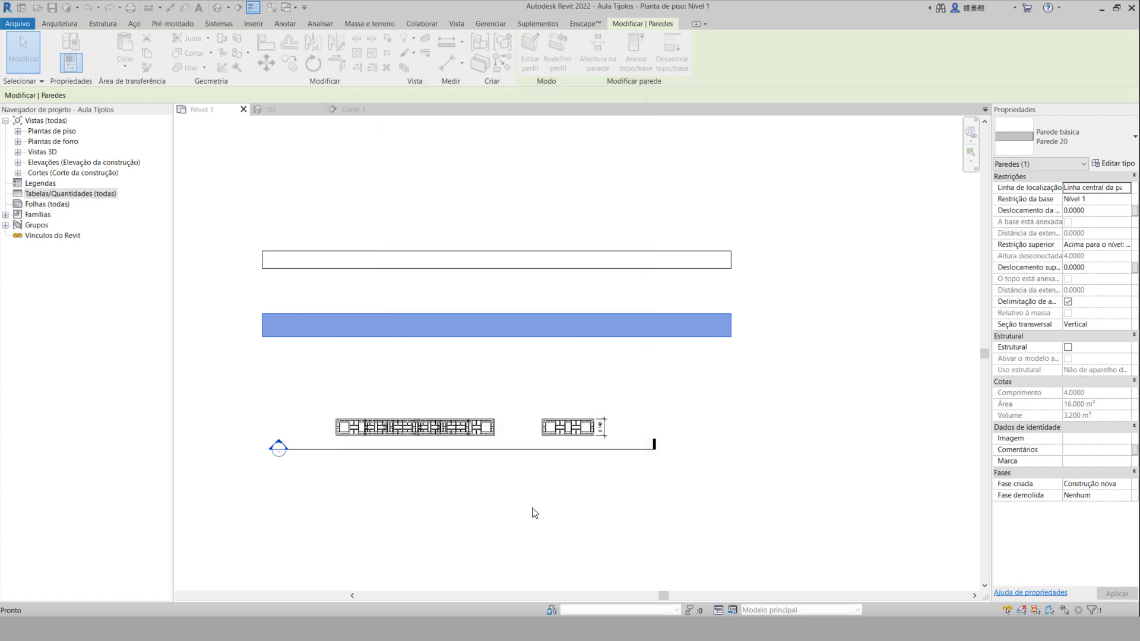
Change the selected wall's type to Parede 15.
left_click(1074, 135)
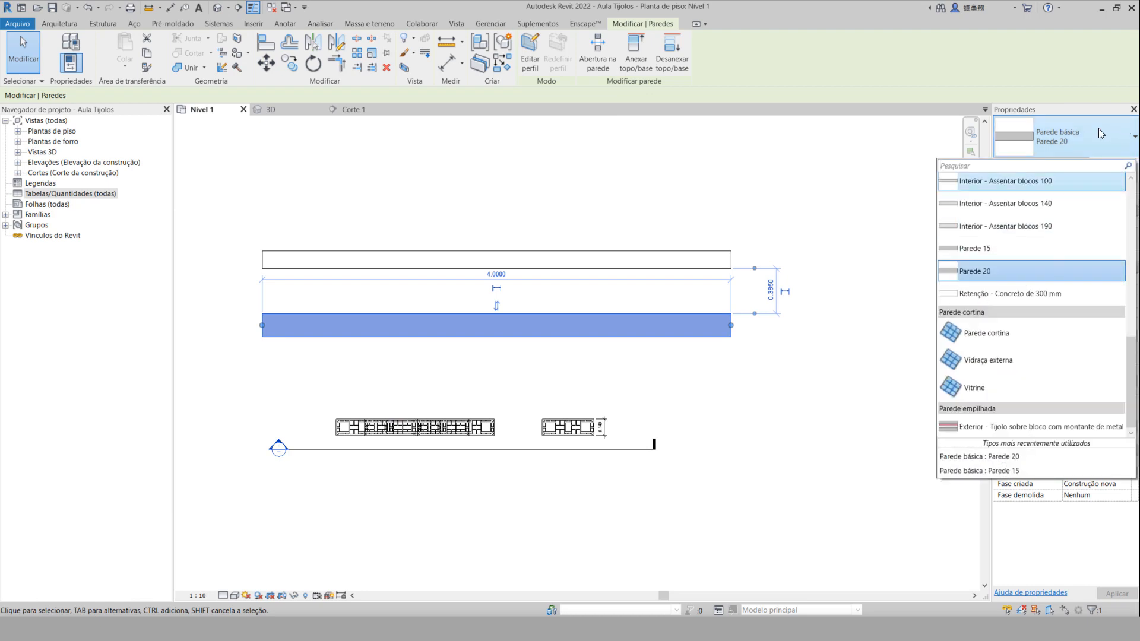
left_click(1095, 131)
left_click(1092, 133)
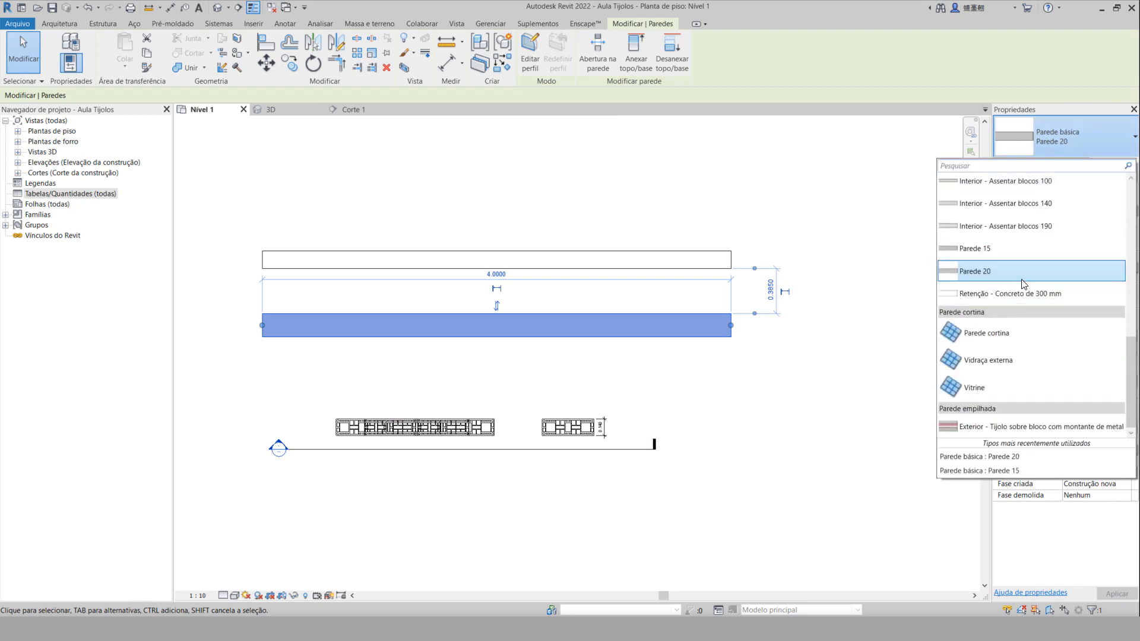
left_click(1010, 248)
Review the Descrição value in the type properties of Parede 15, leaving it unedited, and deselect the wall.
left_click(1101, 161)
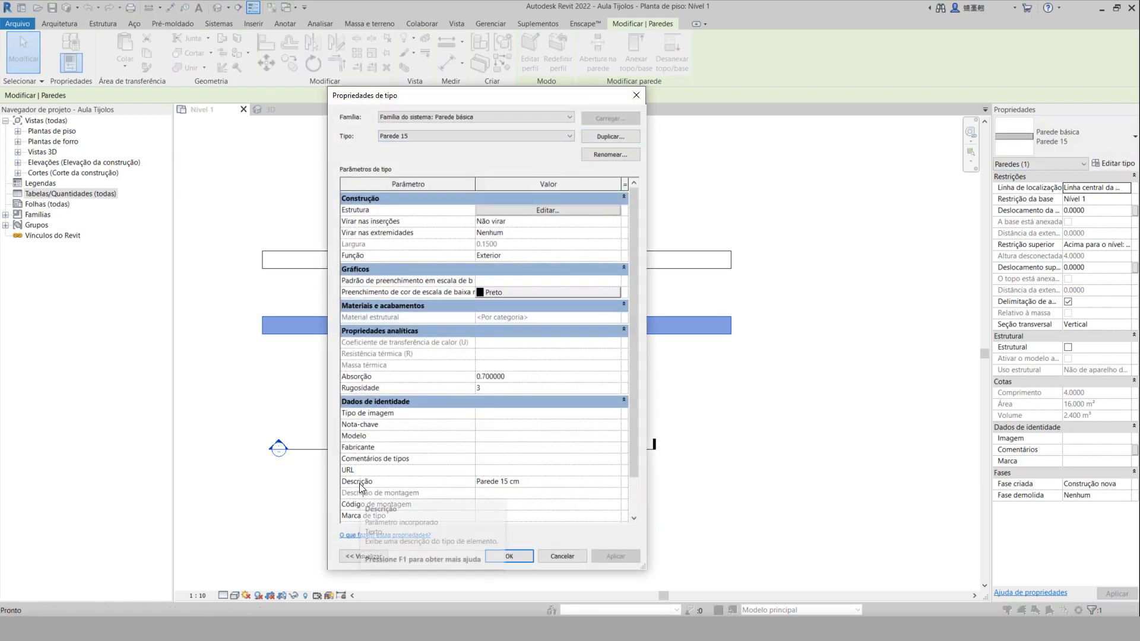
left_click(514, 483)
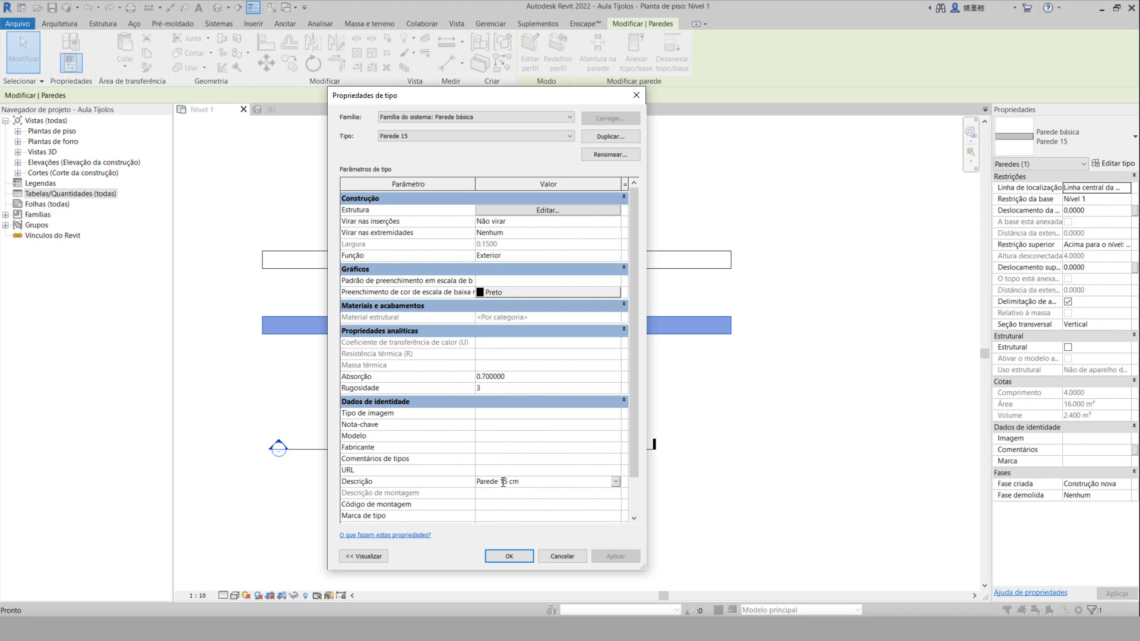
left_click_drag(520, 482, 470, 482)
left_click(535, 481)
left_click(560, 557)
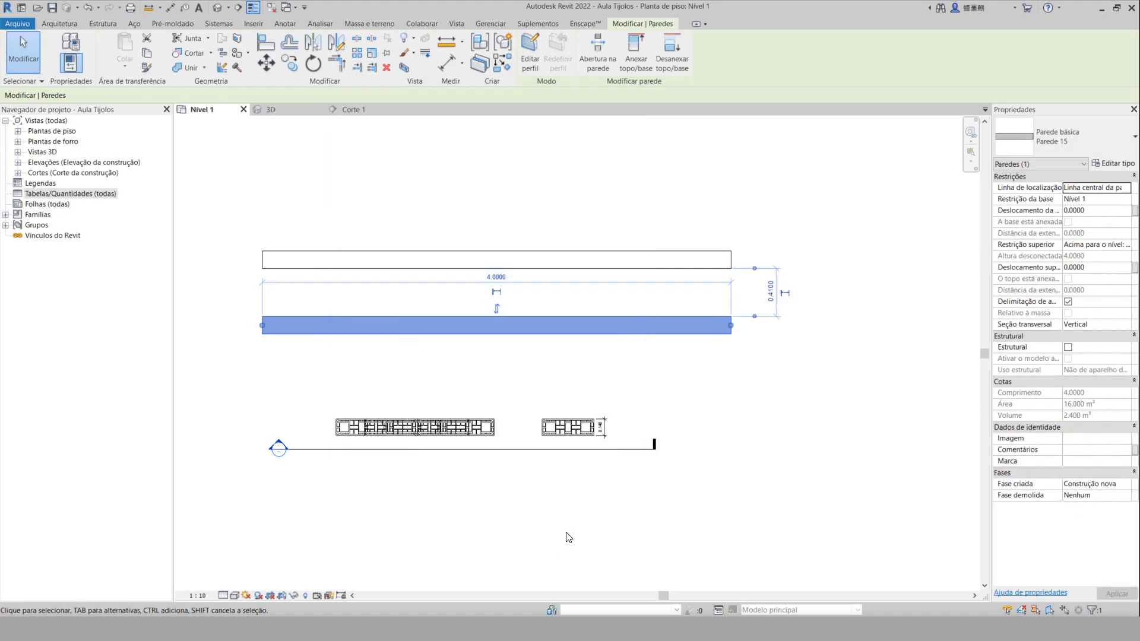
left_click(707, 404)
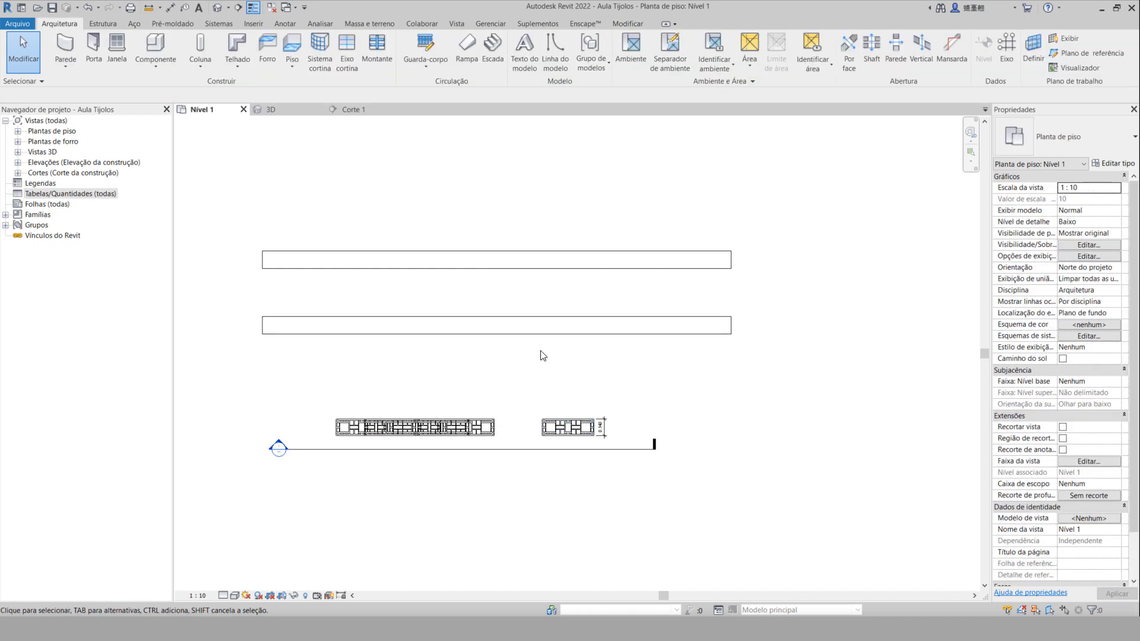
Switch to the Corte 1 section and temporarily hide the Parede 15 wall behind the blocks.
scroll(368, 387, "up", 1)
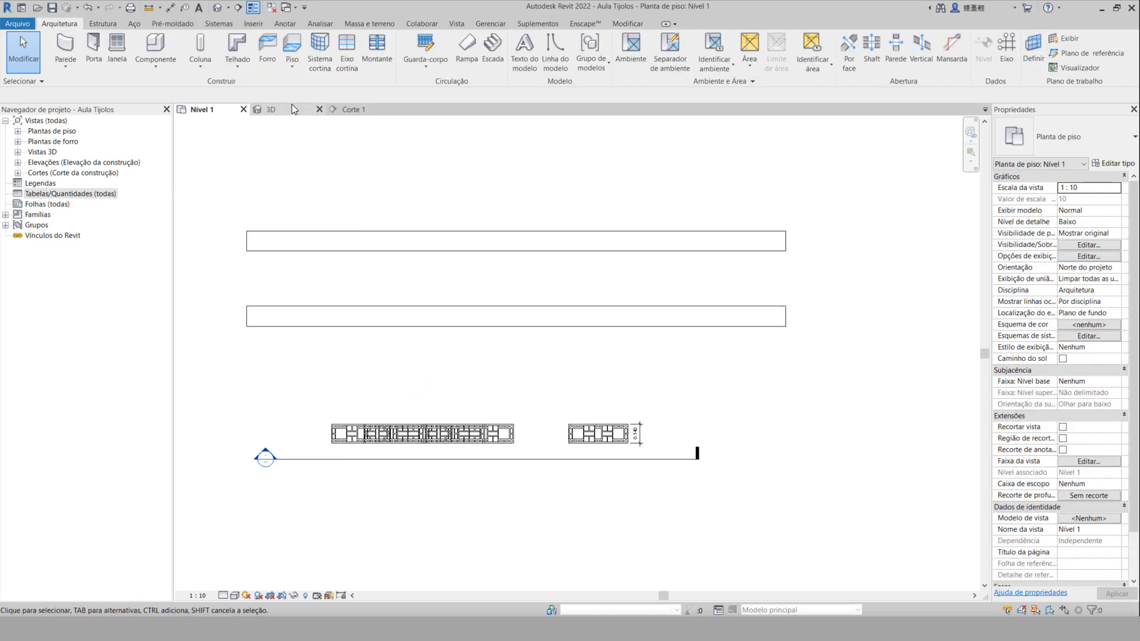
left_click(365, 109)
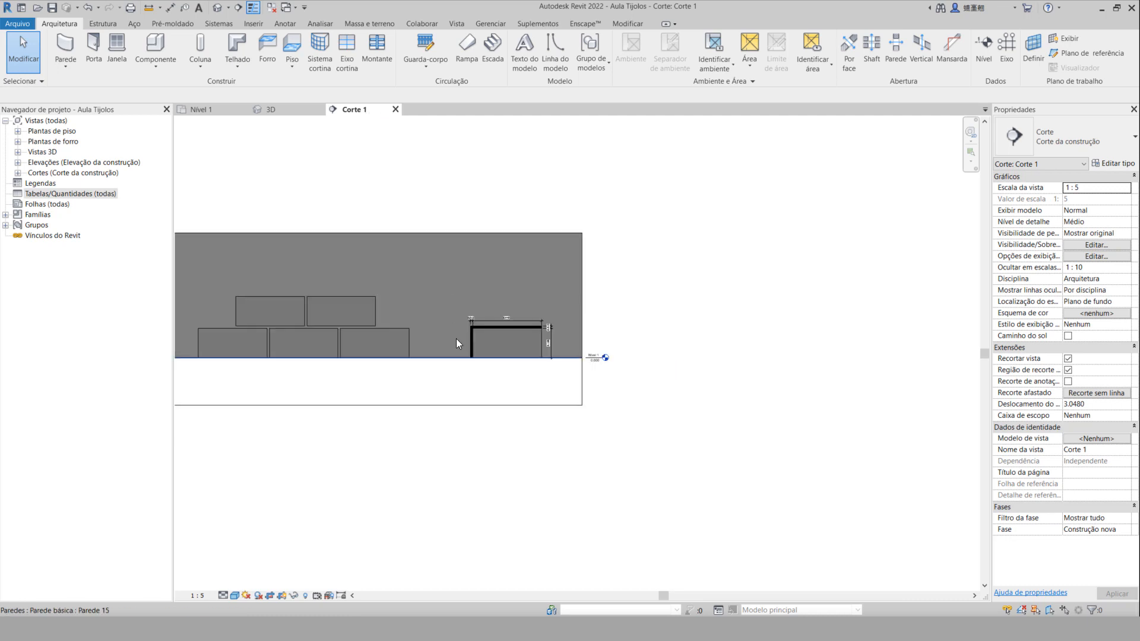
middle_click_drag(402, 341, 538, 340)
left_click(538, 270)
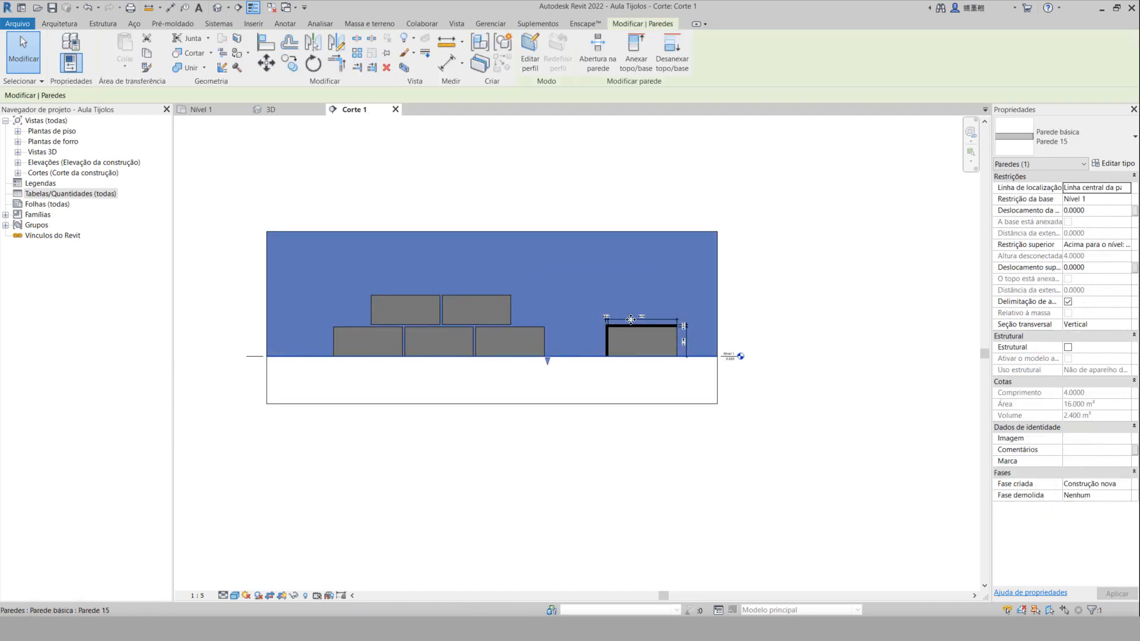
key("Escape")
scroll(669, 346, "up", 4)
scroll(666, 359, "up", 4)
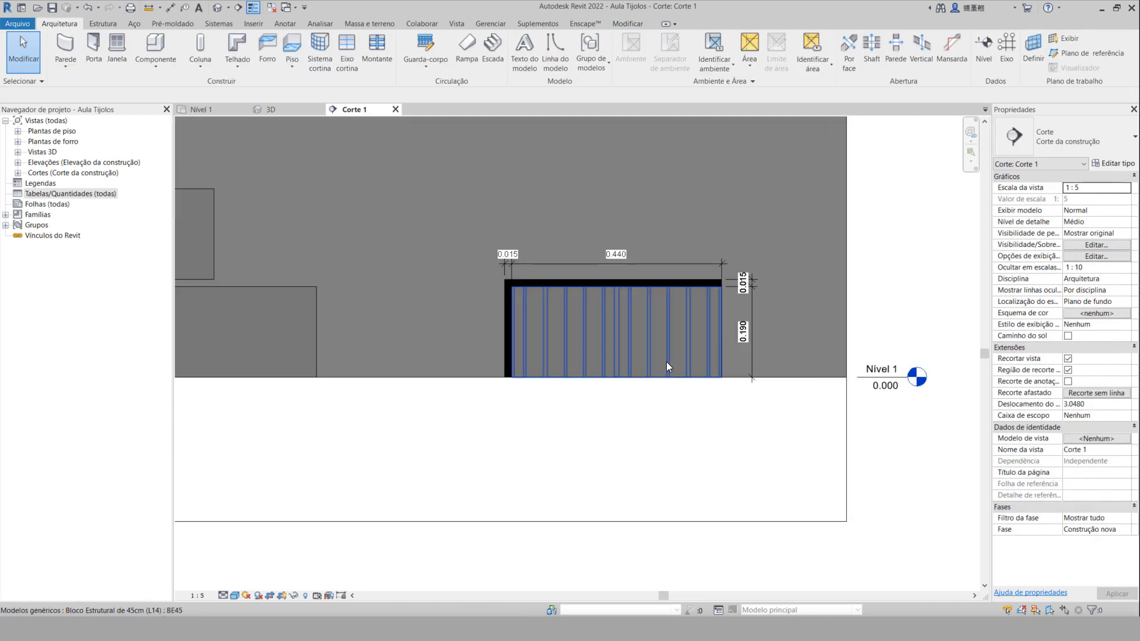
left_click(633, 208)
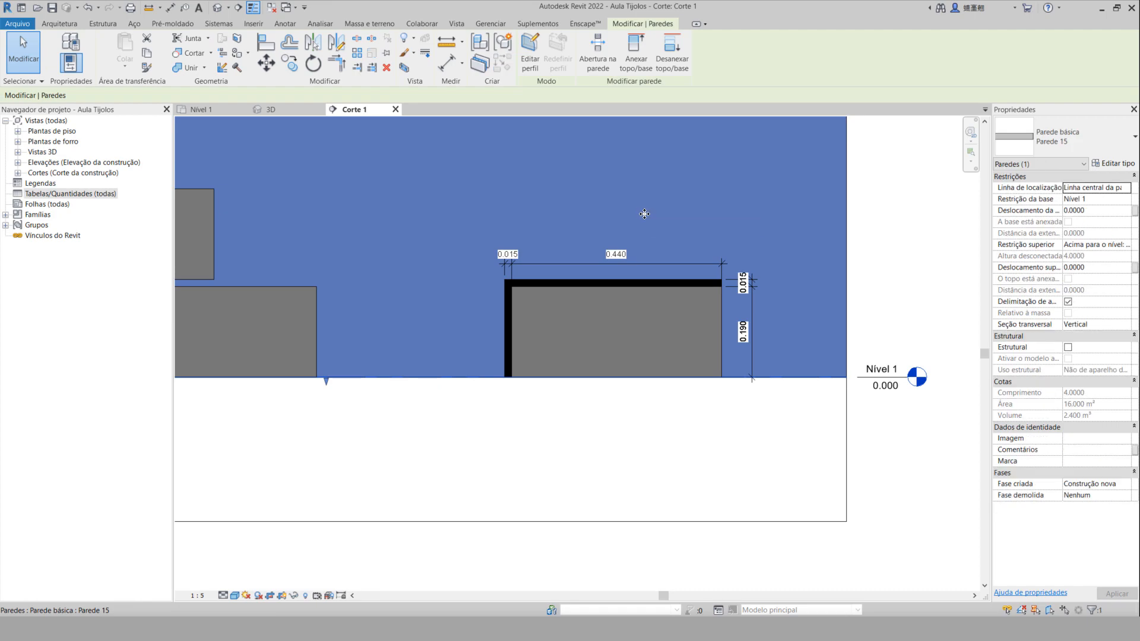
key("h")
key("h")
scroll(672, 241, "down", 2)
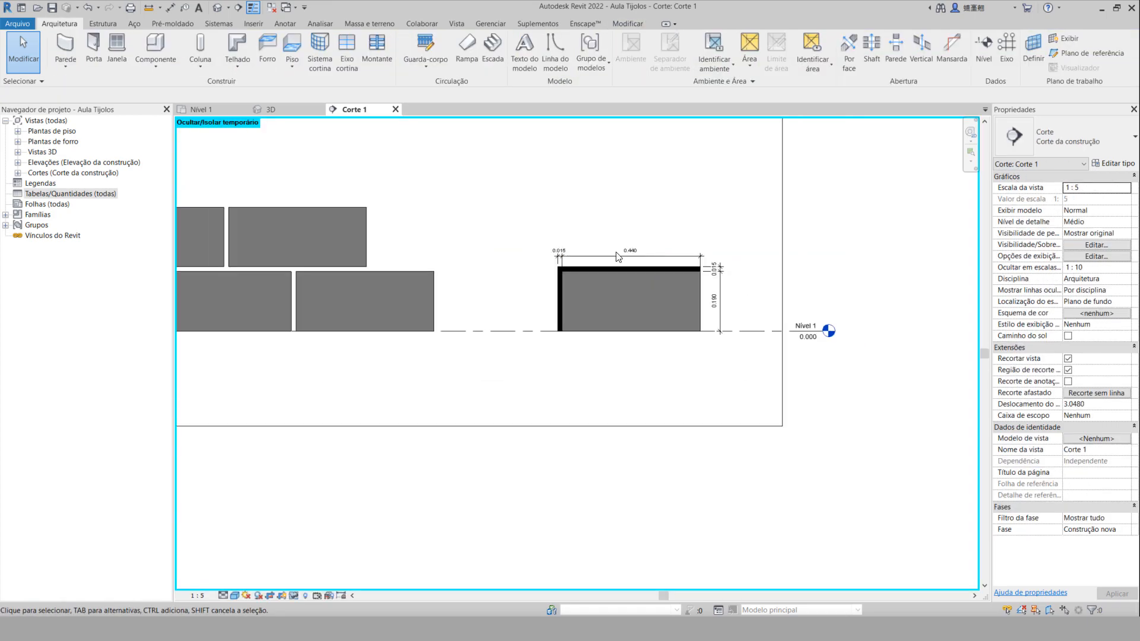
Examine the dimensioned single block with its mortar joints and compare it with the gaps between the stacked blocks.
scroll(617, 257, "up", 4)
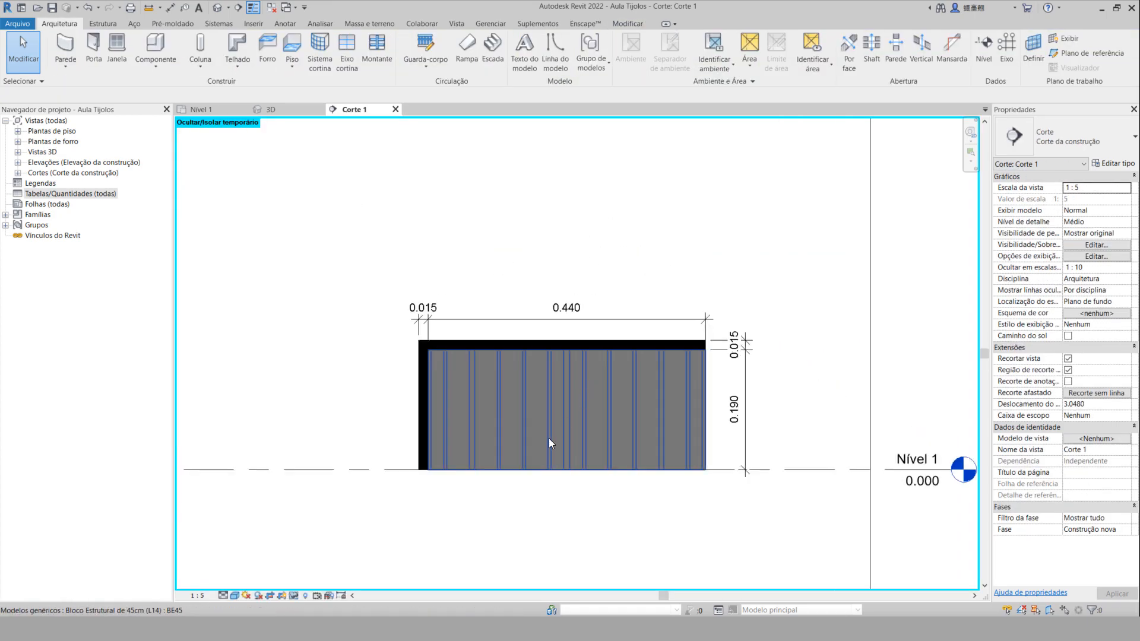
middle_click_drag(548, 438, 552, 367)
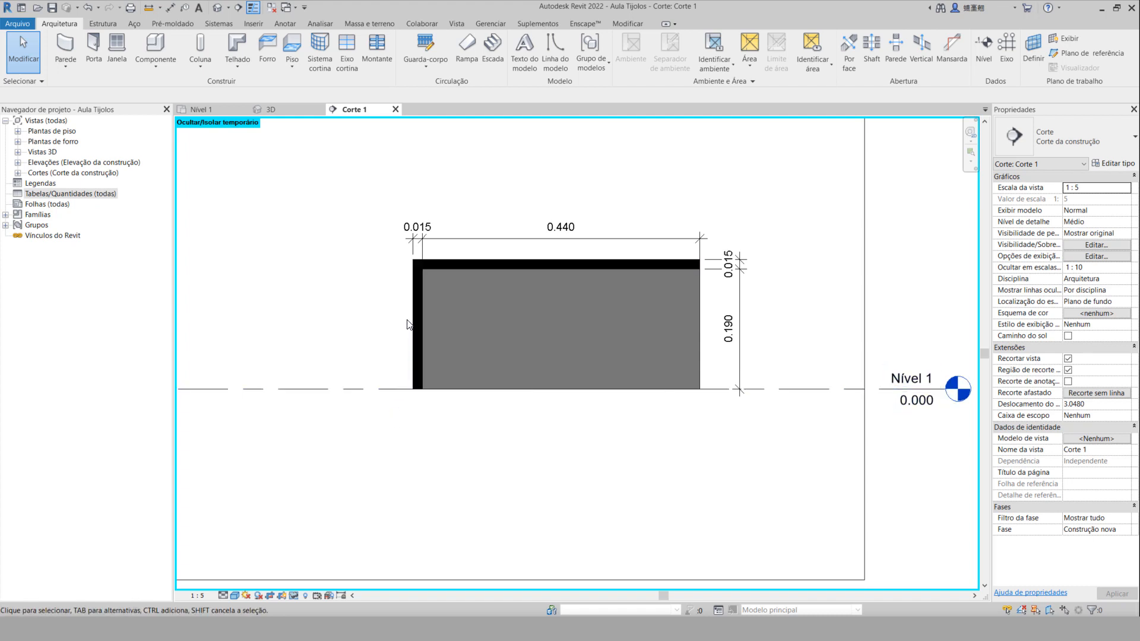
left_click(499, 350)
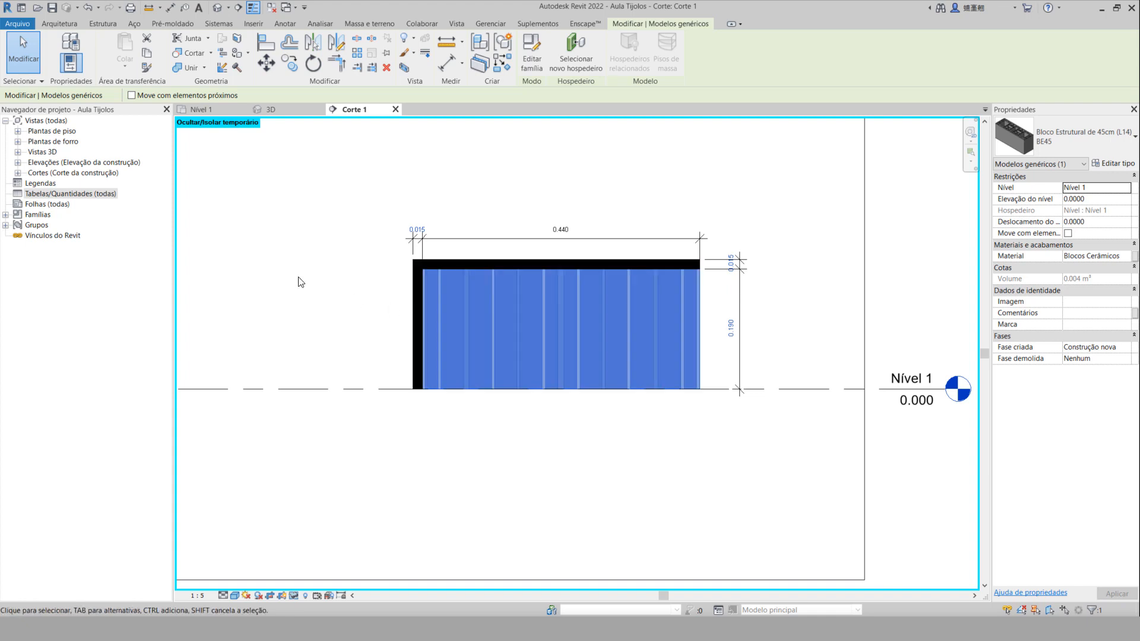
scroll(257, 301, "down", 2)
middle_click_drag(295, 311, 482, 265)
scroll(420, 266, "up", 2)
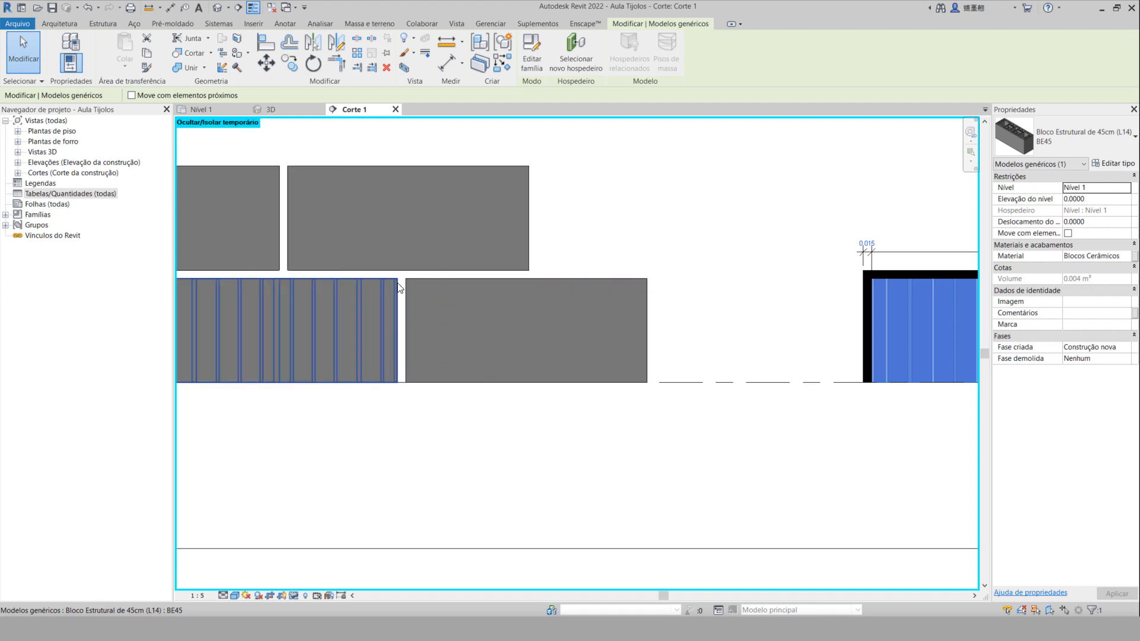
middle_click_drag(775, 303, 377, 315)
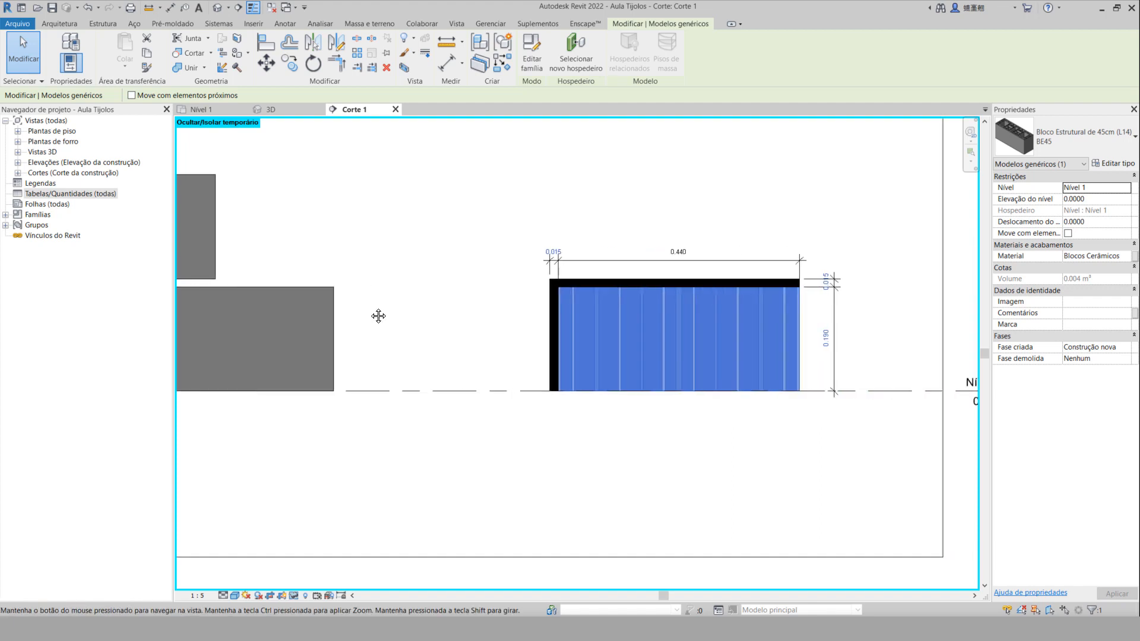
scroll(490, 356, "up", 2)
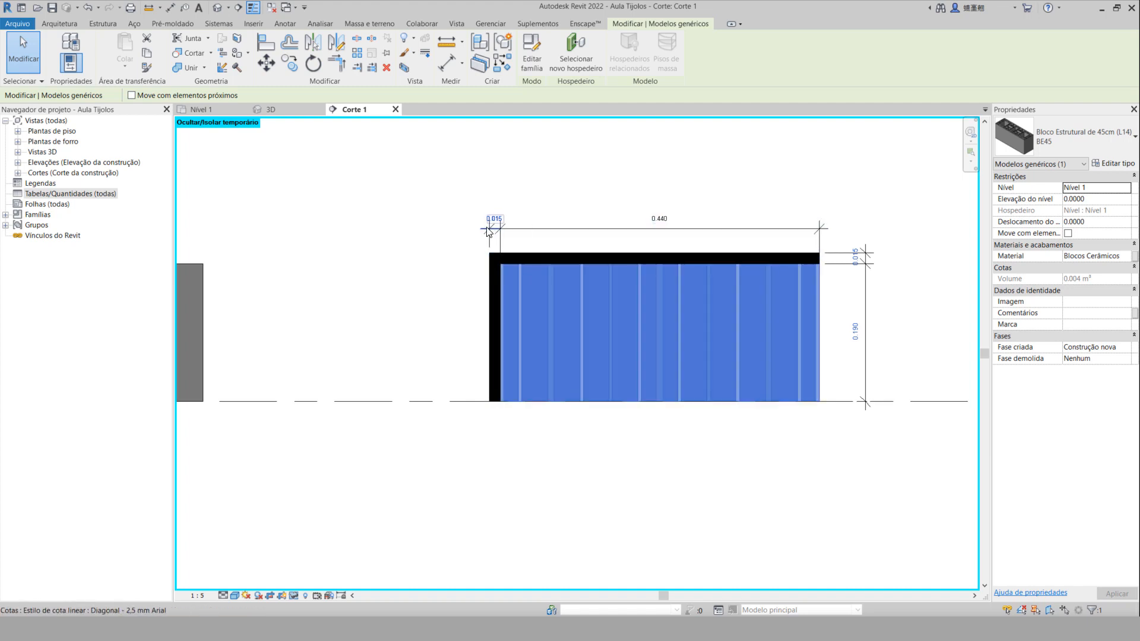
scroll(569, 440, "down", 4)
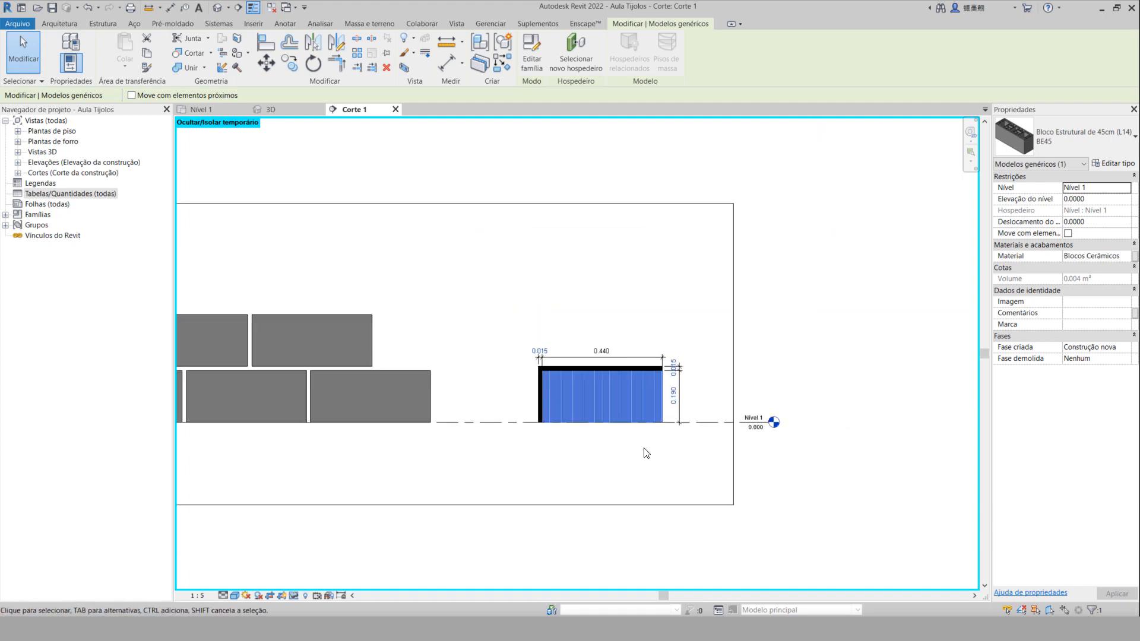
left_click(519, 315)
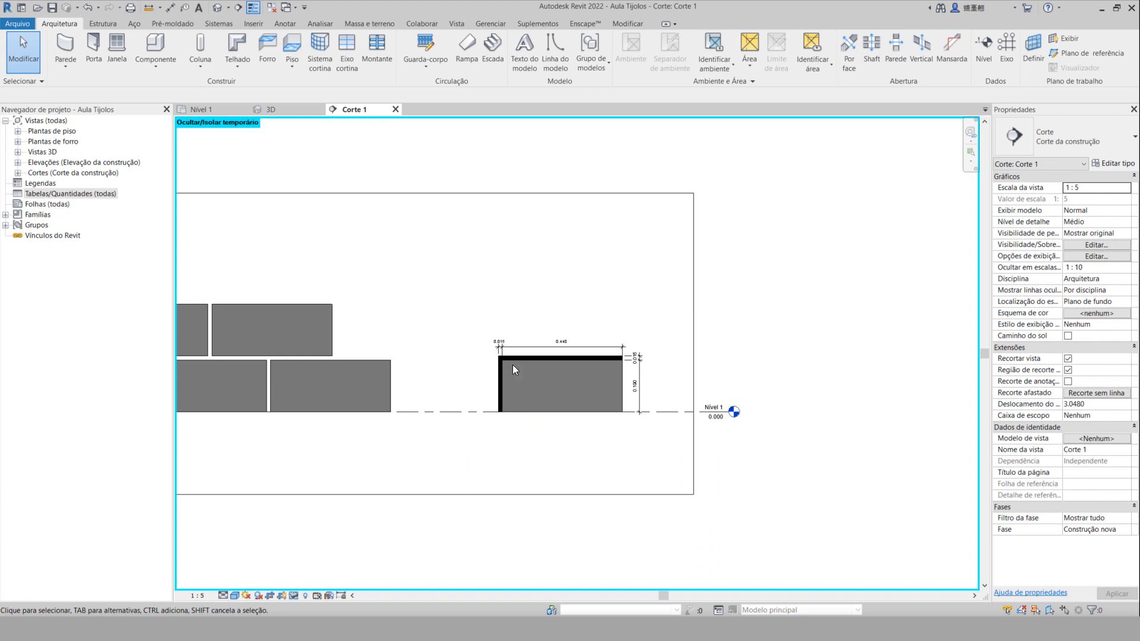
Copy the single block with its mortar joints and dimensions, from its lower right corner to the joint's lower left corner.
left_click_drag(475, 304, 659, 450)
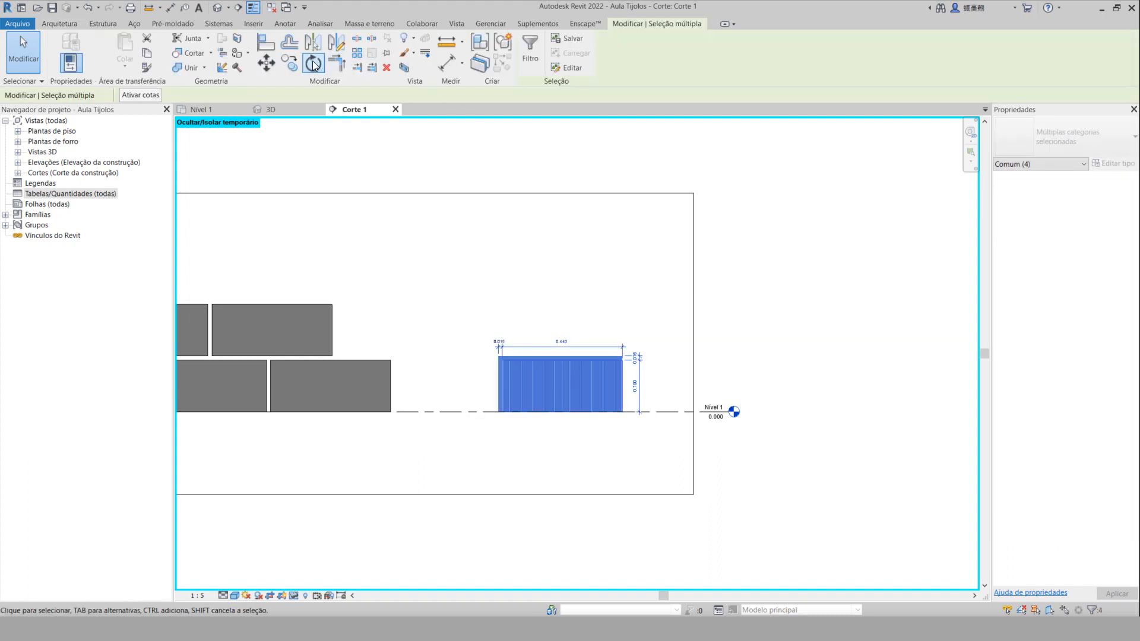
left_click(290, 61)
scroll(540, 368, "up", 4)
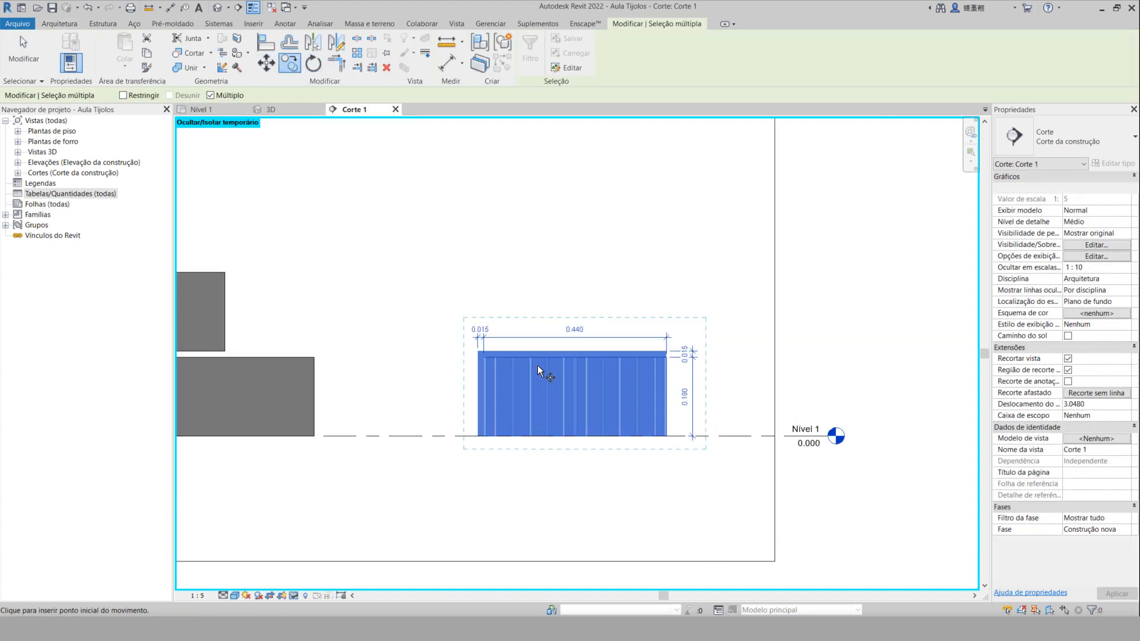
left_click(717, 462)
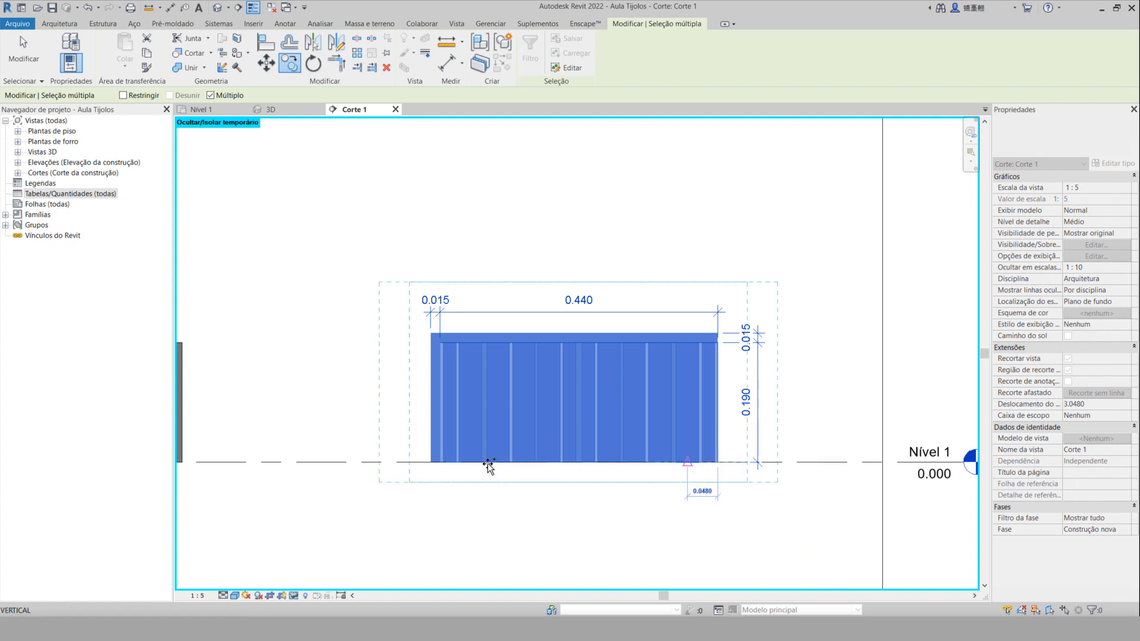
left_click(429, 462)
key("Escape")
key("Escape")
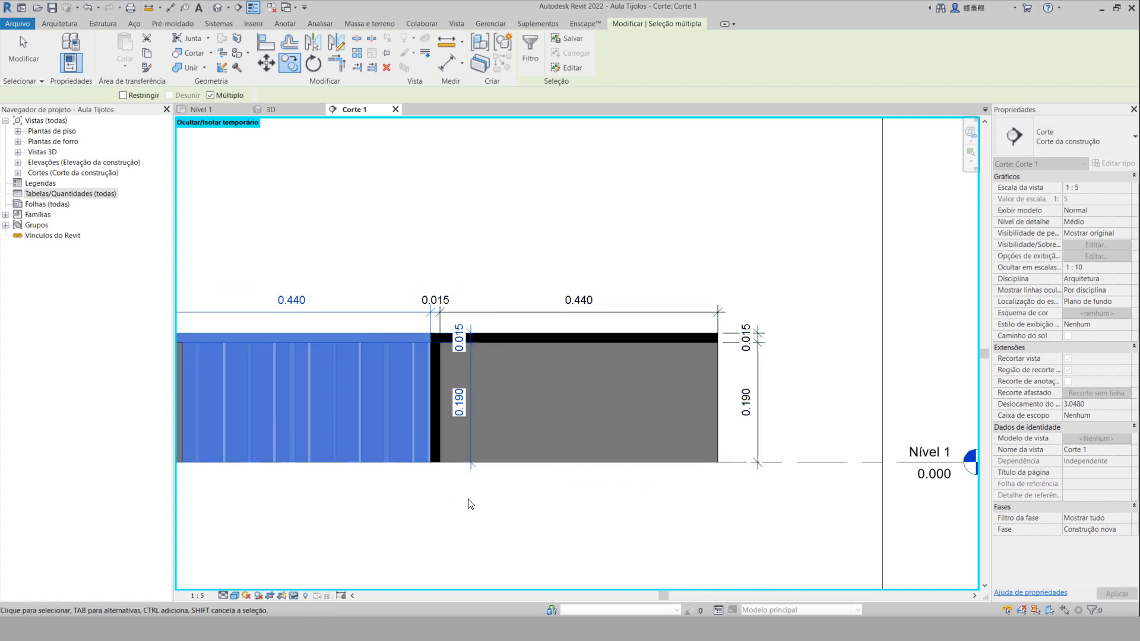
scroll(470, 500, "down", 2)
middle_click_drag(453, 506, 582, 437)
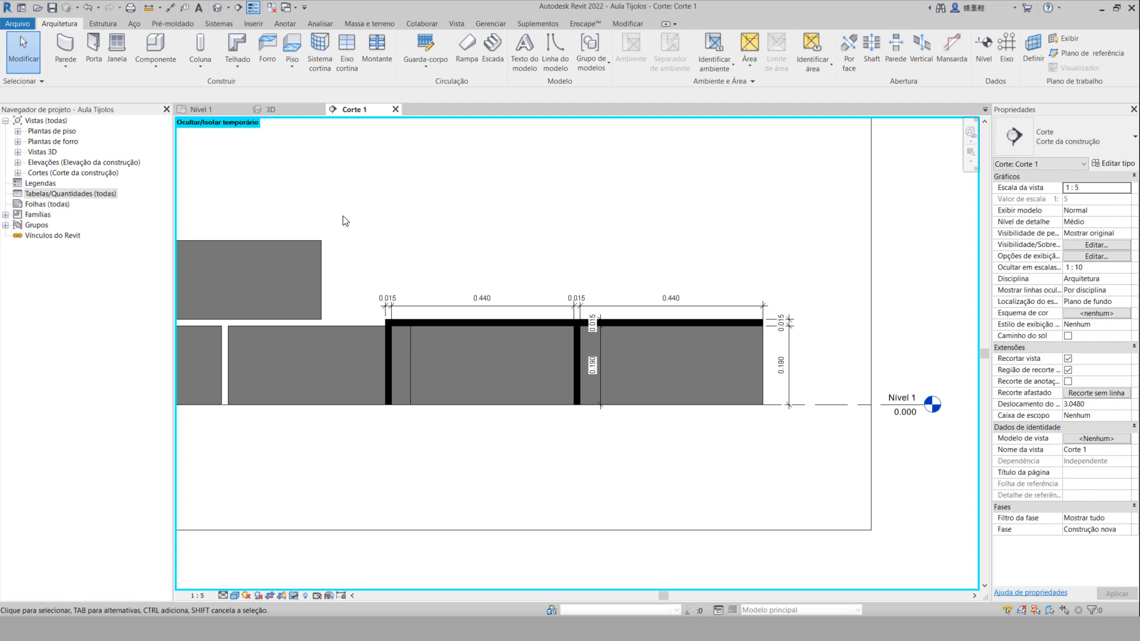
scroll(504, 343, "down", 3)
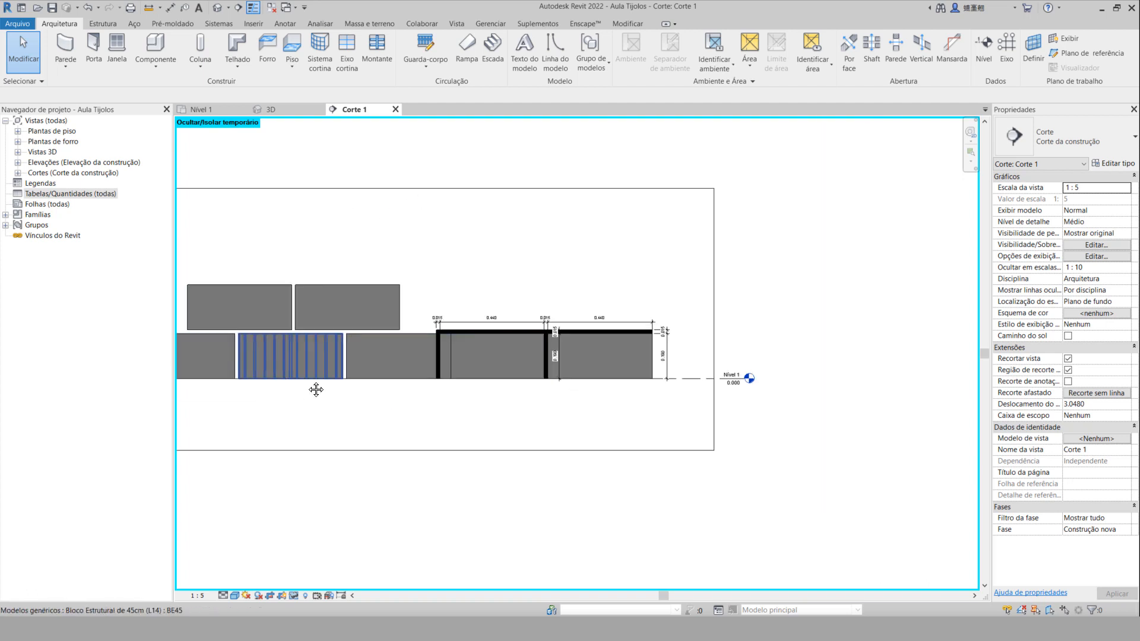
scroll(315, 389, "up", 2)
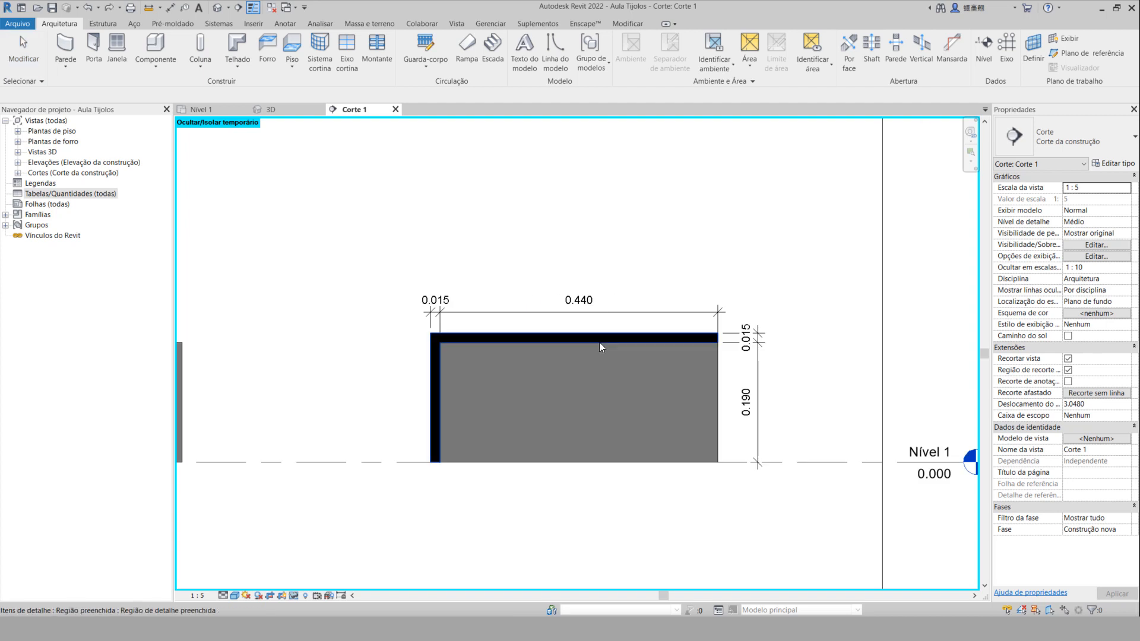
Recheck the single block's joint dimensions in the section and inspect the blocks beside the two walls in the 3D view.
scroll(600, 342, "down", 2)
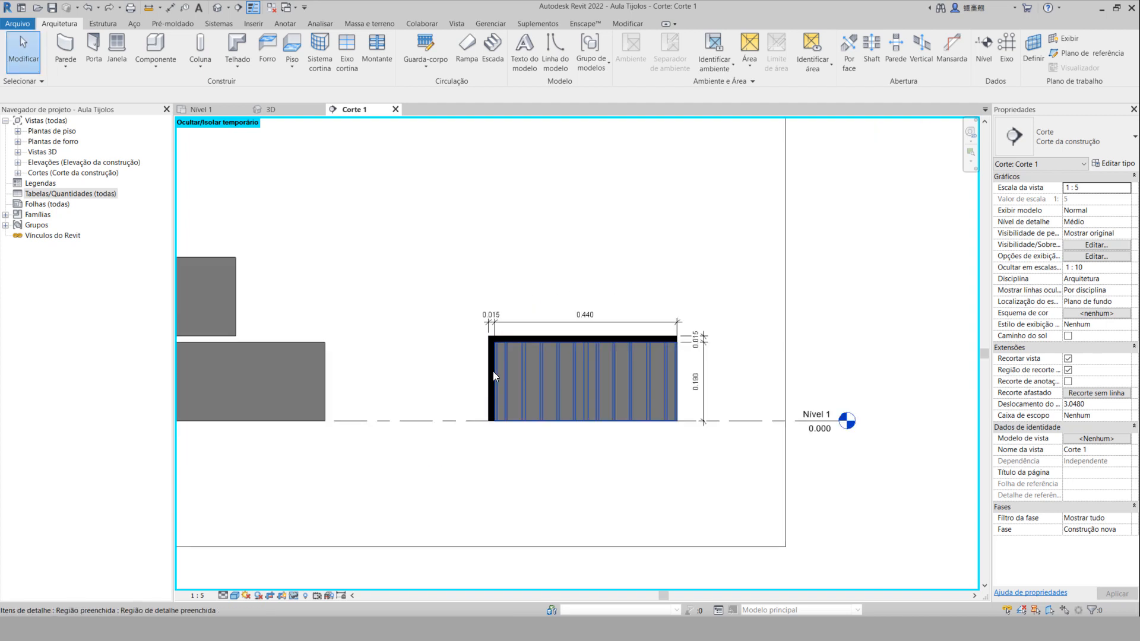
scroll(493, 393, "up", 2)
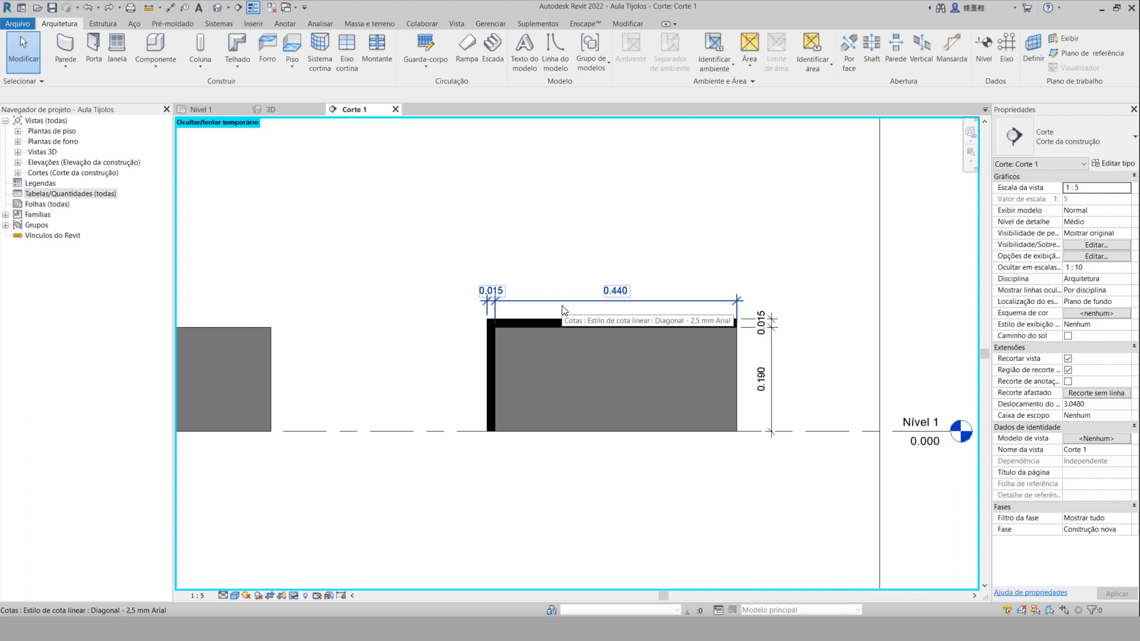
scroll(674, 329, "up", 1)
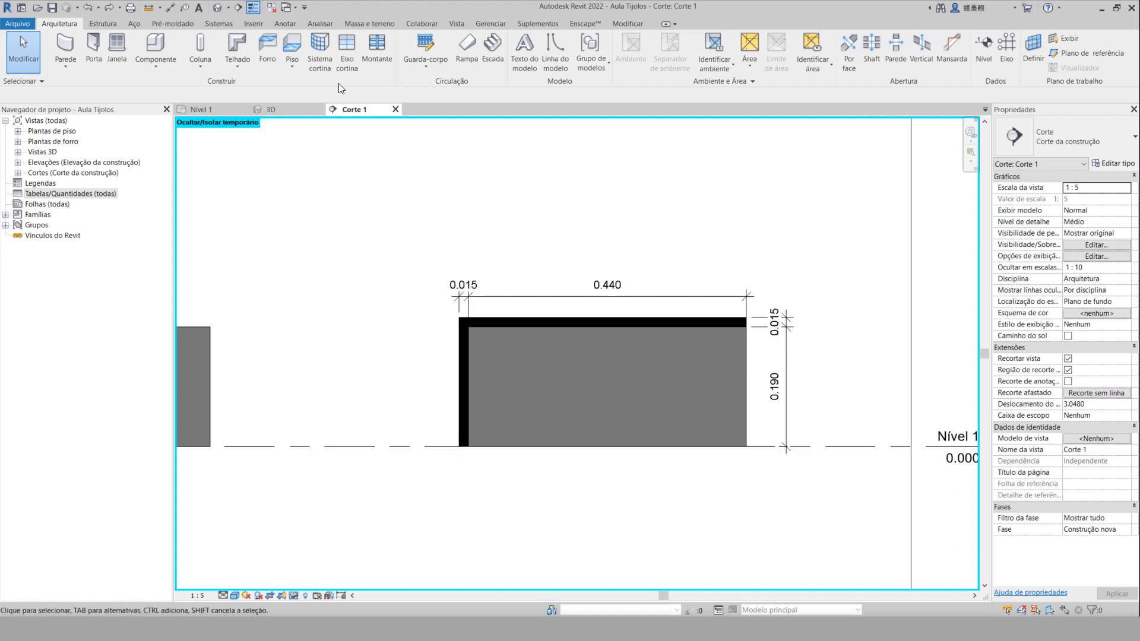
left_click(284, 109)
scroll(469, 465, "up", 5)
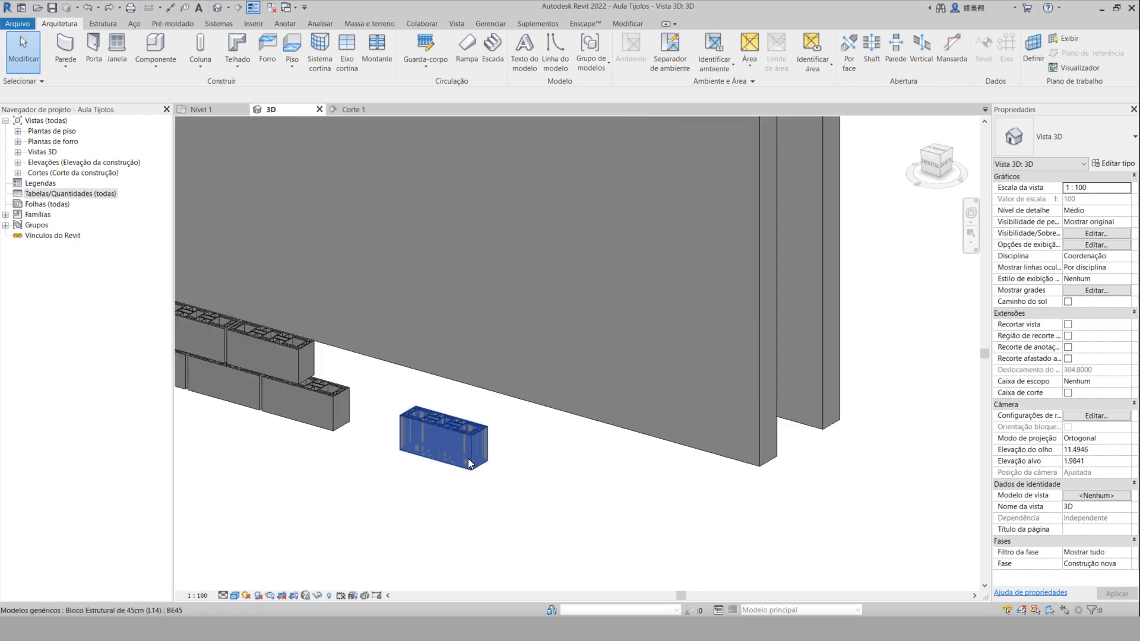
scroll(469, 464, "up", 3)
scroll(471, 409, "down", 5)
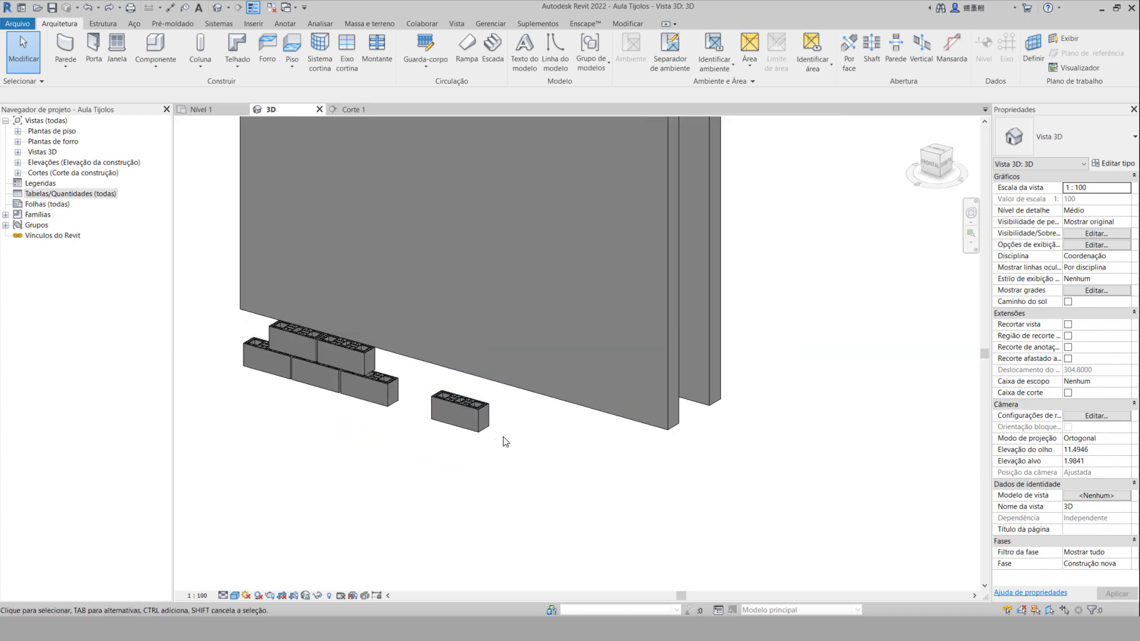
middle_click_drag(501, 438, 530, 491)
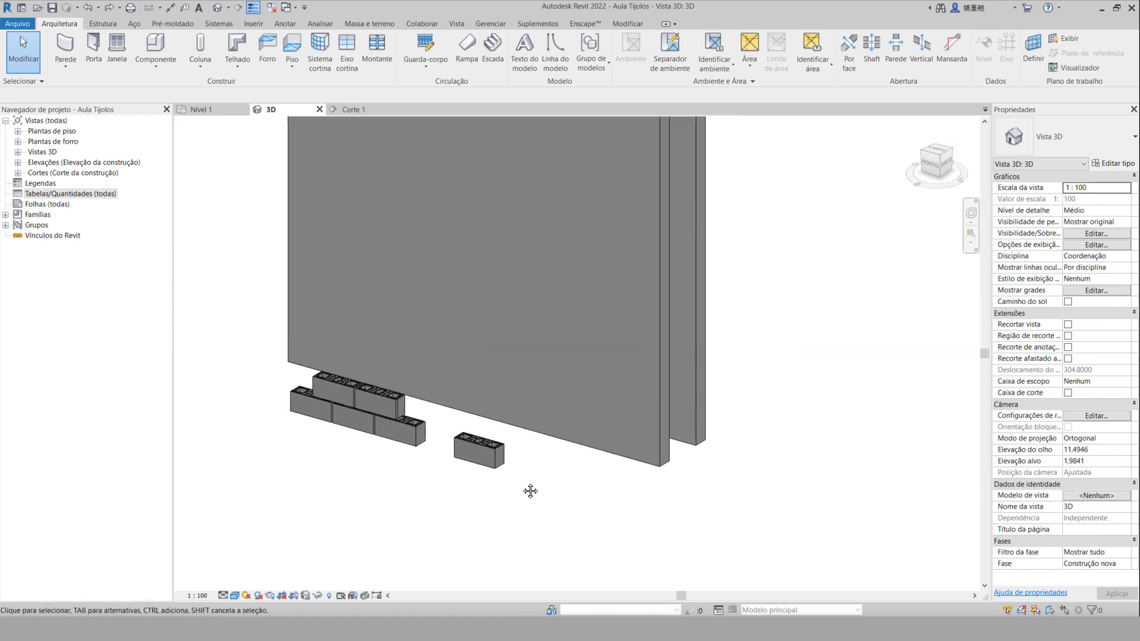
scroll(530, 490, "down", 2)
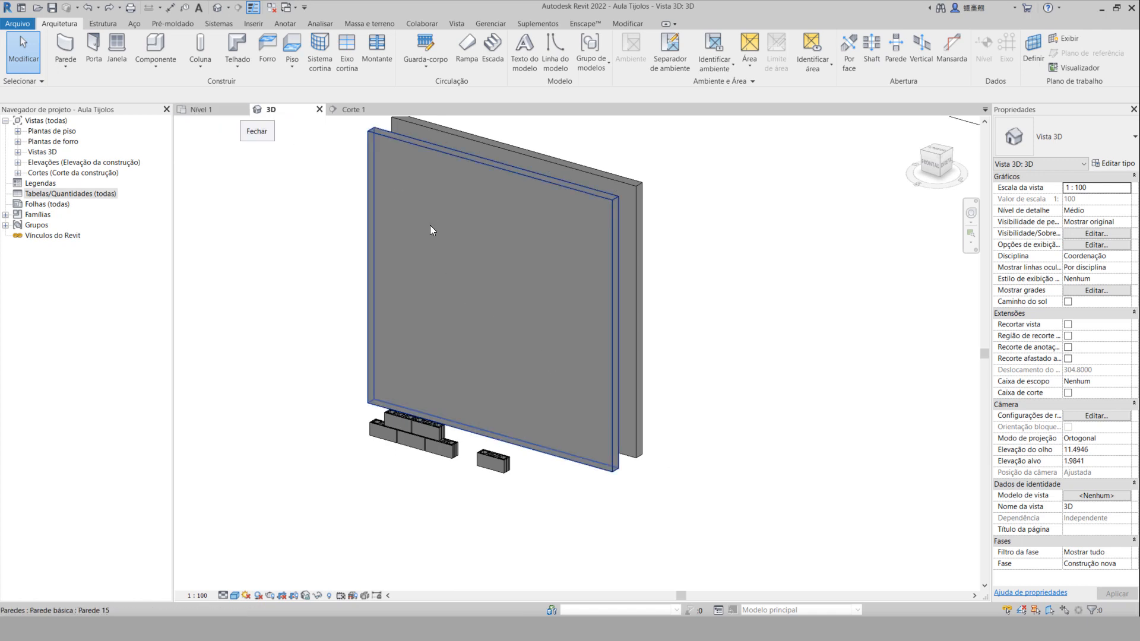
middle_click_drag(305, 320, 318, 346)
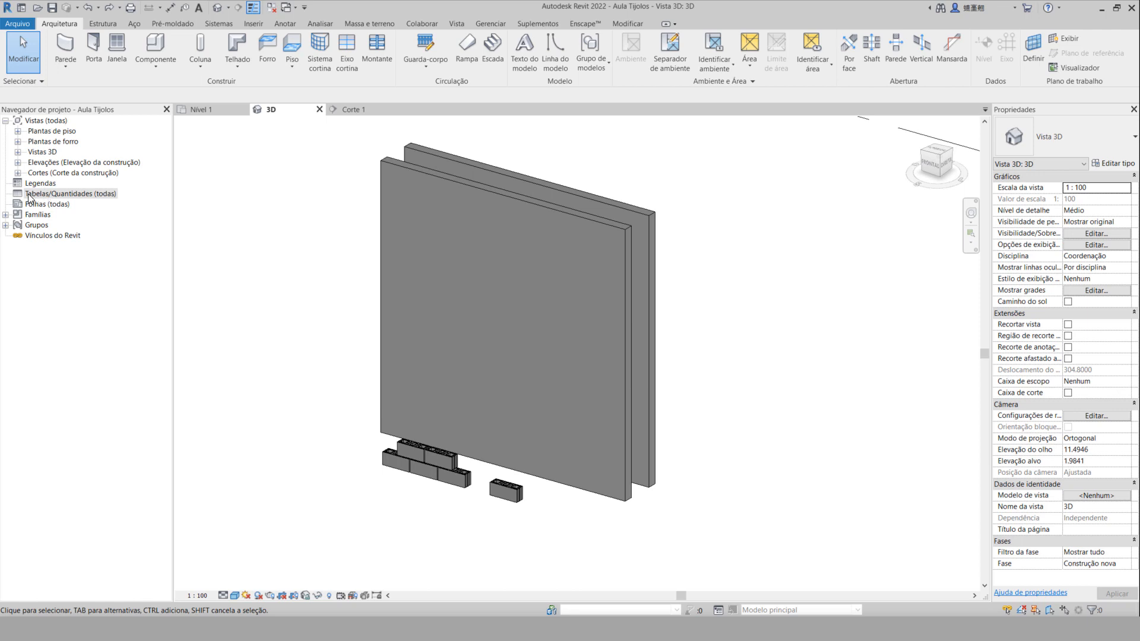
right_click(47, 200)
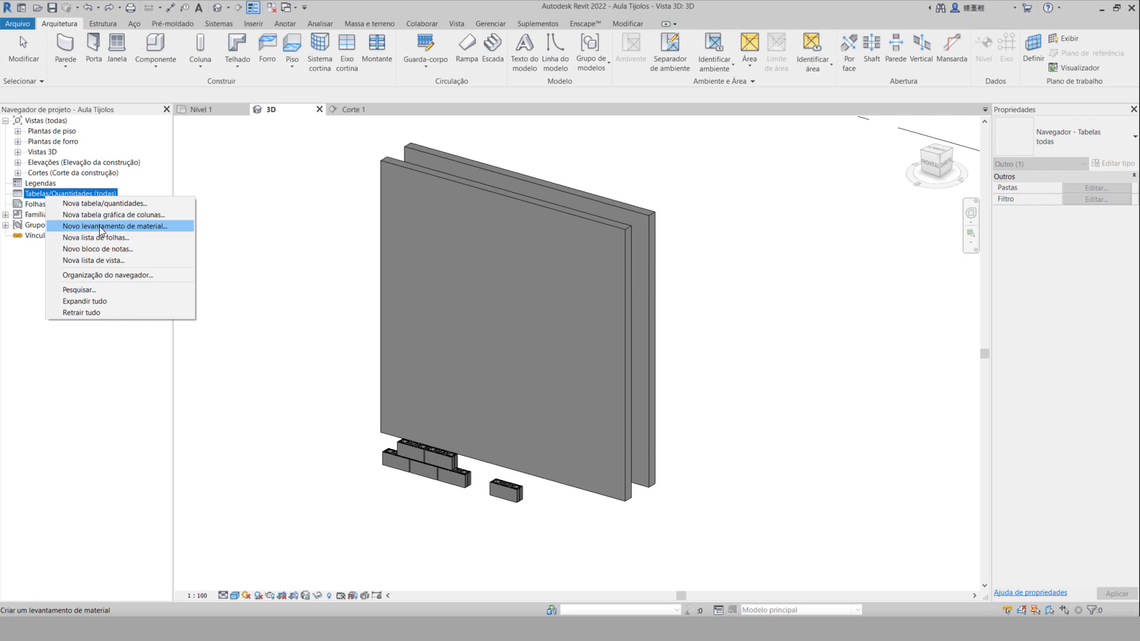
left_click(457, 23)
left_click(461, 23)
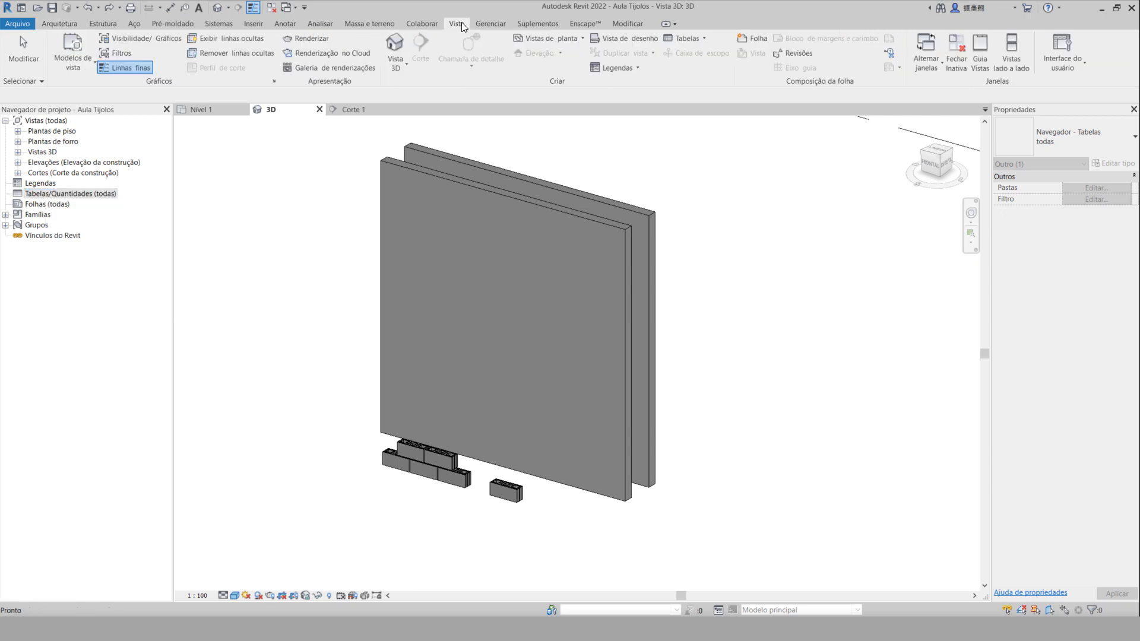
left_click(688, 38)
left_click(713, 105)
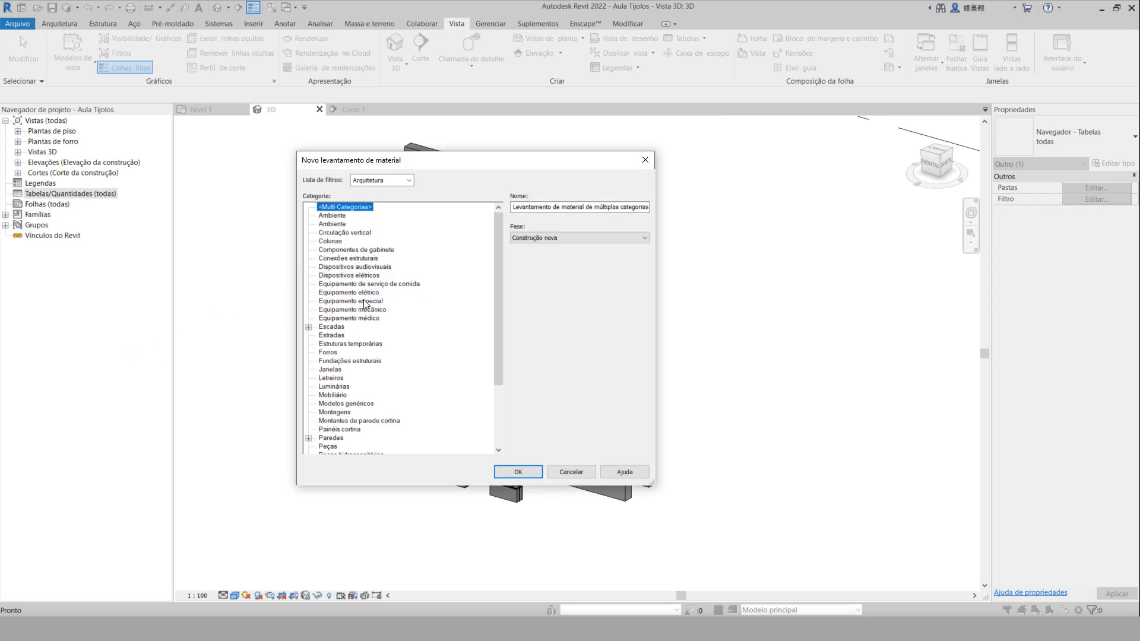
left_click(645, 159)
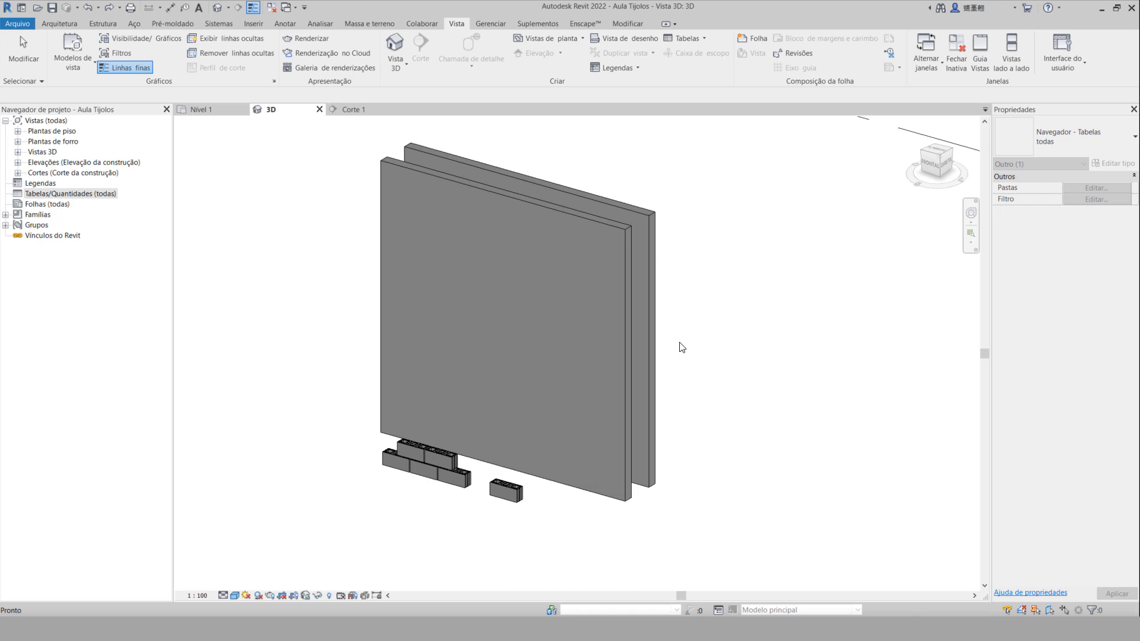
left_click(689, 364)
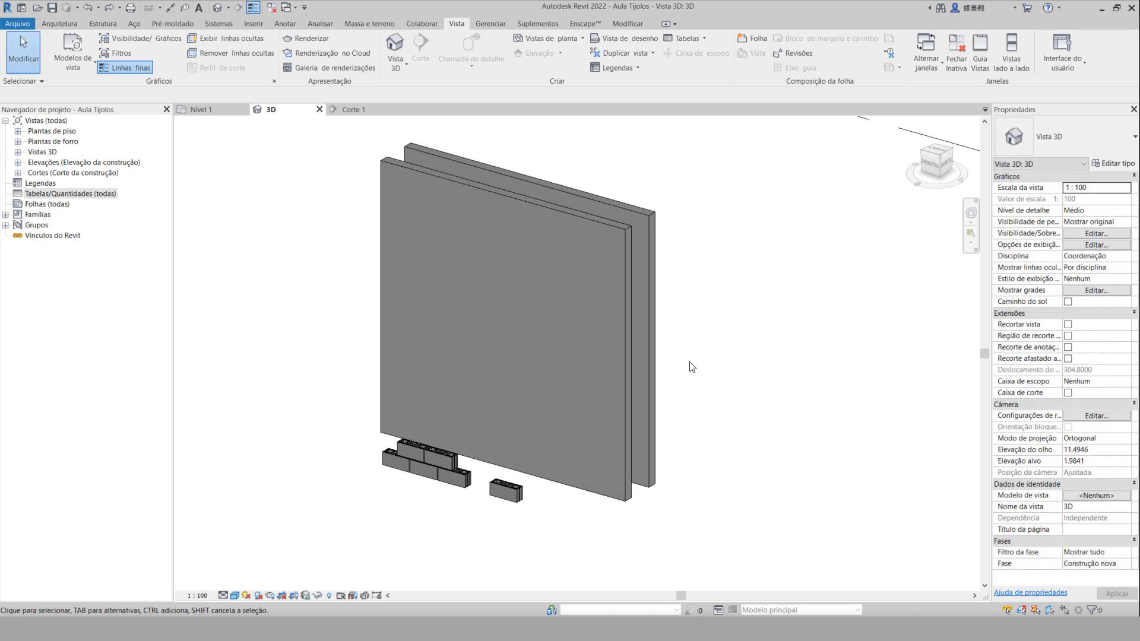
Check the unit and rounding of the length format in the project units.
key("u")
key("n")
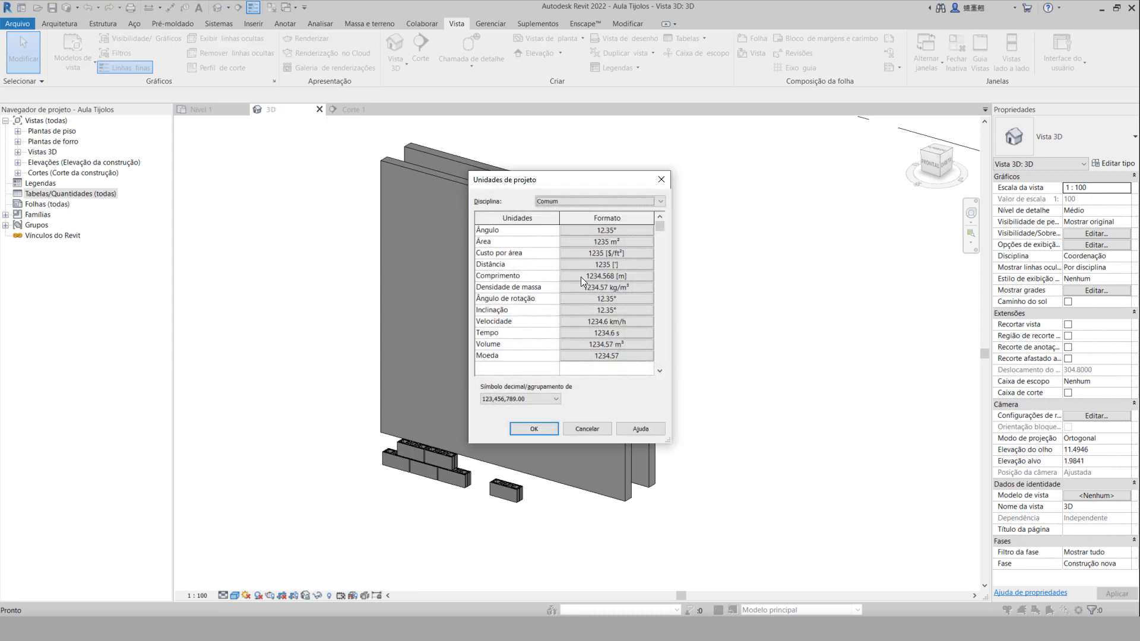
left_click(603, 275)
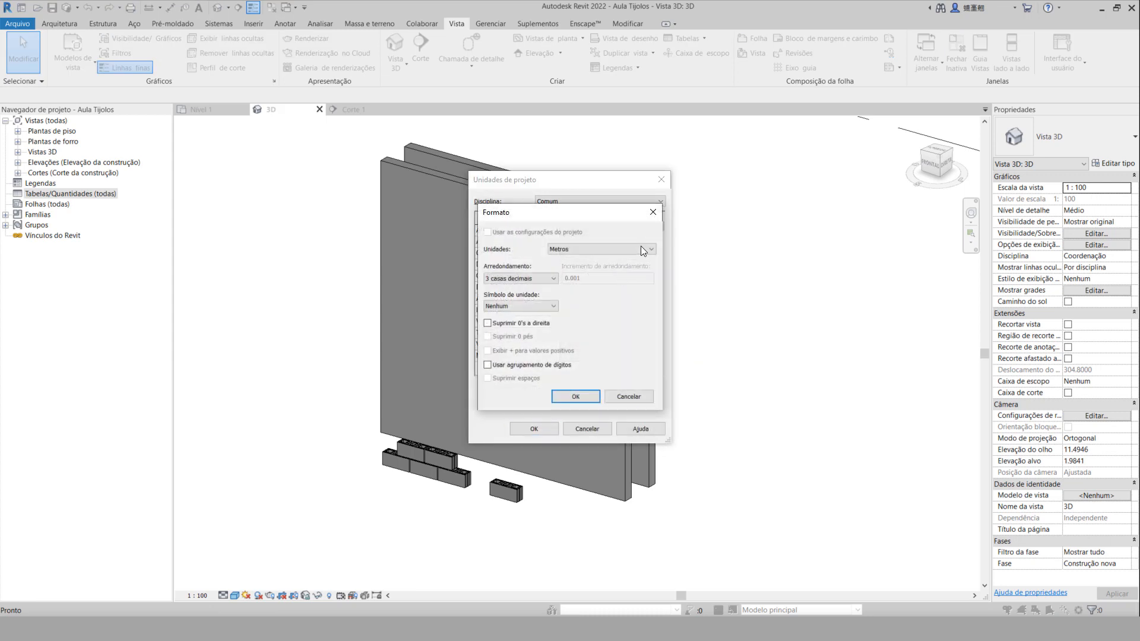
left_click(512, 276)
left_click(514, 276)
left_click(627, 394)
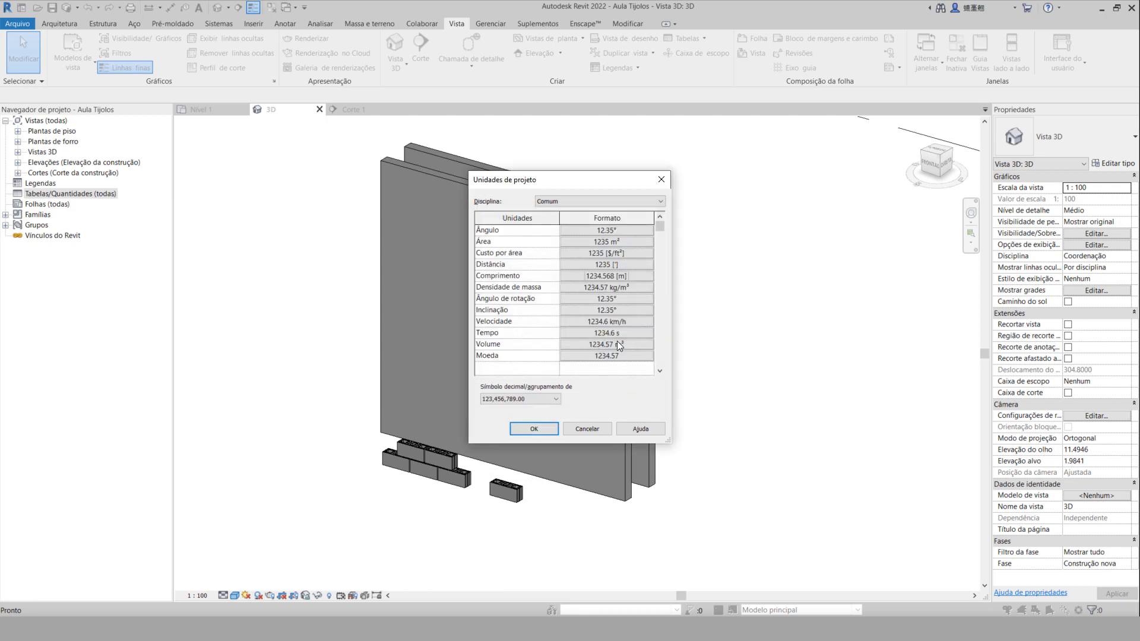
left_click(534, 429)
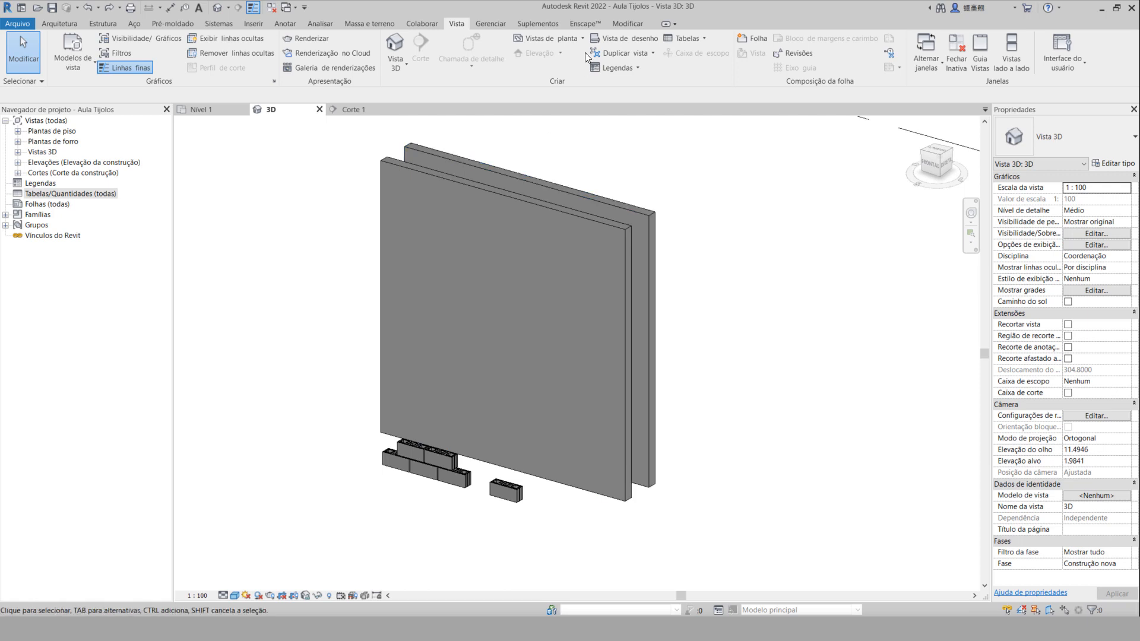
left_click(705, 36)
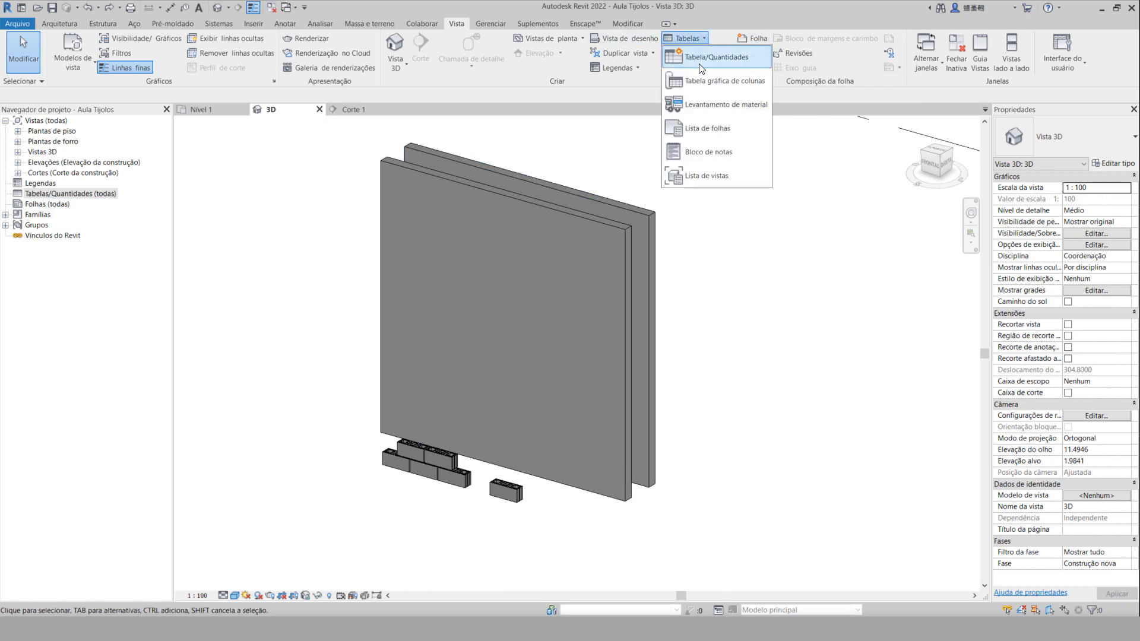
left_click(720, 106)
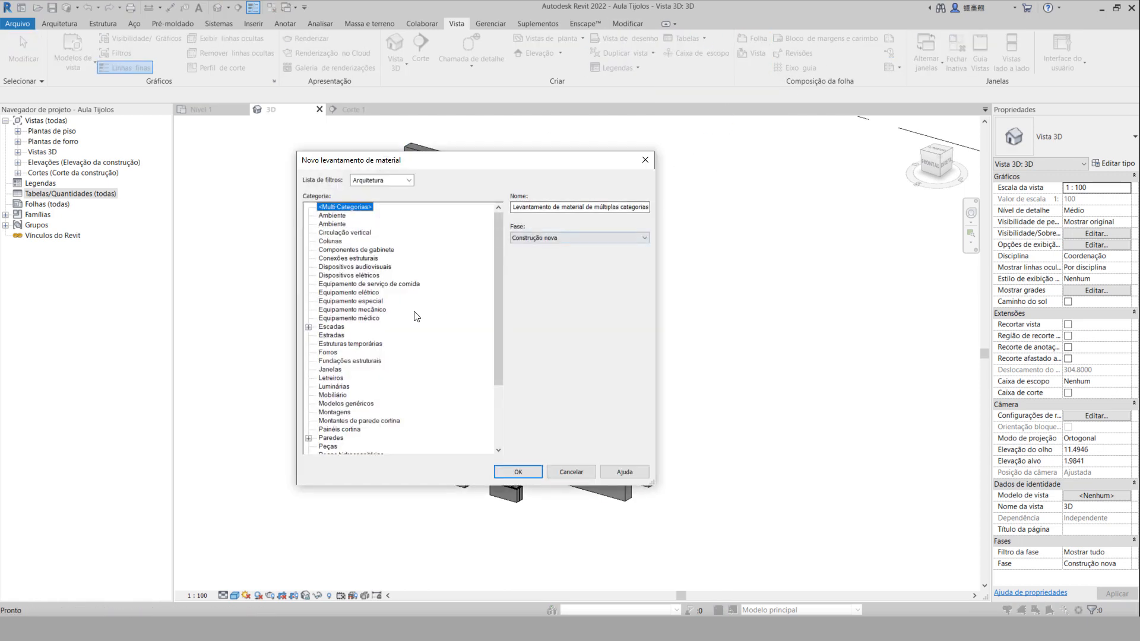
scroll(382, 327, "down", 5)
scroll(381, 327, "down", 1)
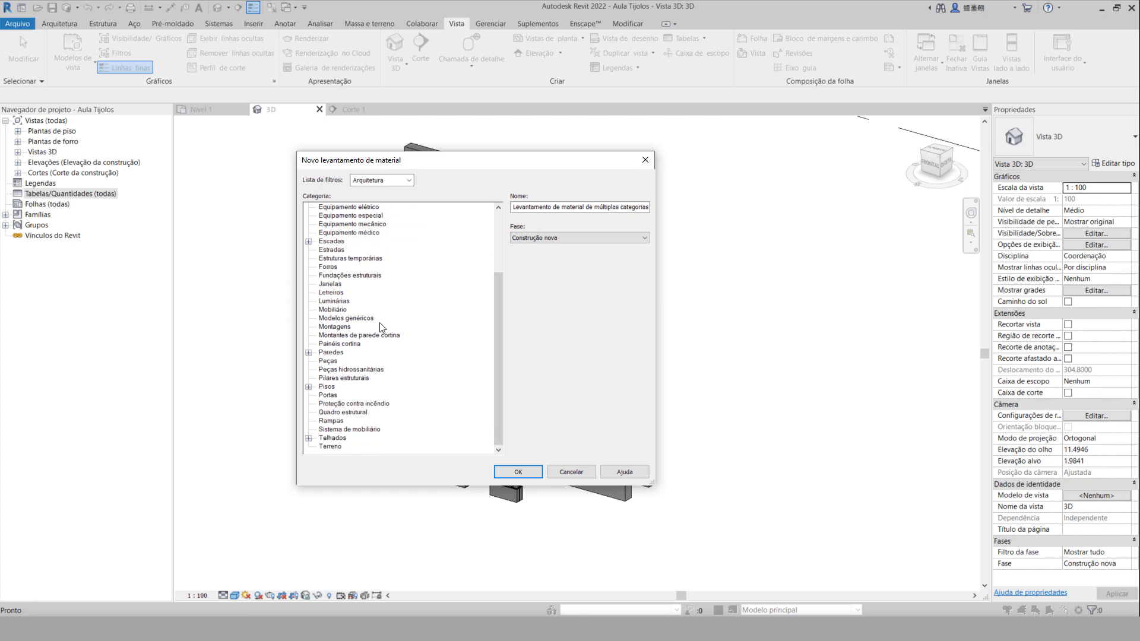
left_click(332, 354)
left_click(511, 472)
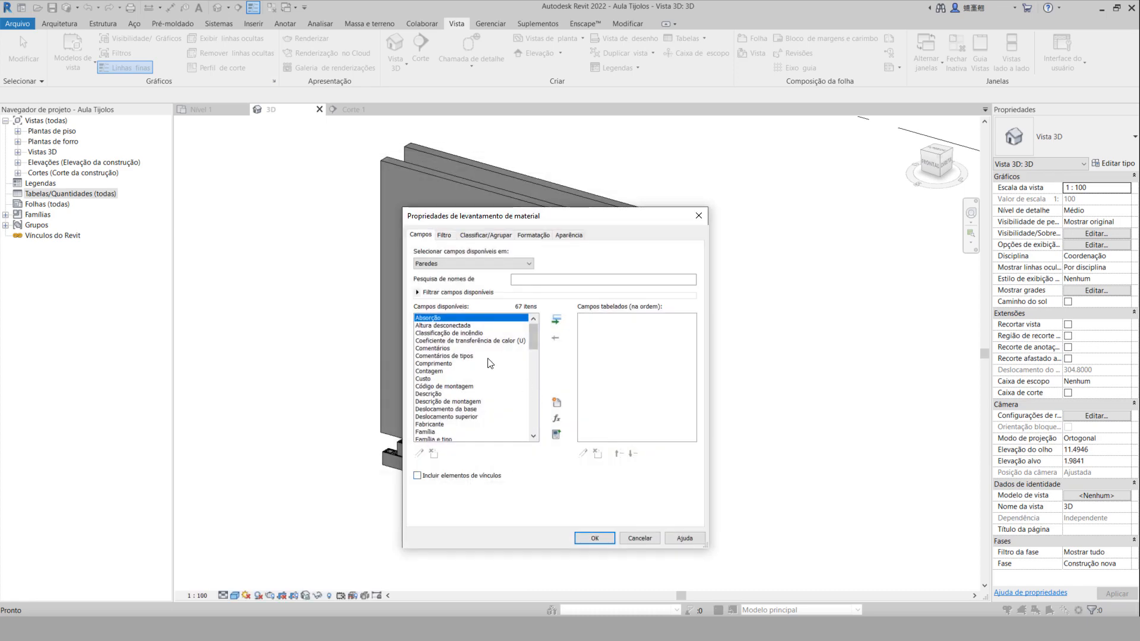
mouse_move(535, 333)
left_mouse_down()
mouse_move(533, 357)
mouse_move(532, 334)
left_mouse_up()
scroll(449, 375, "down", 3)
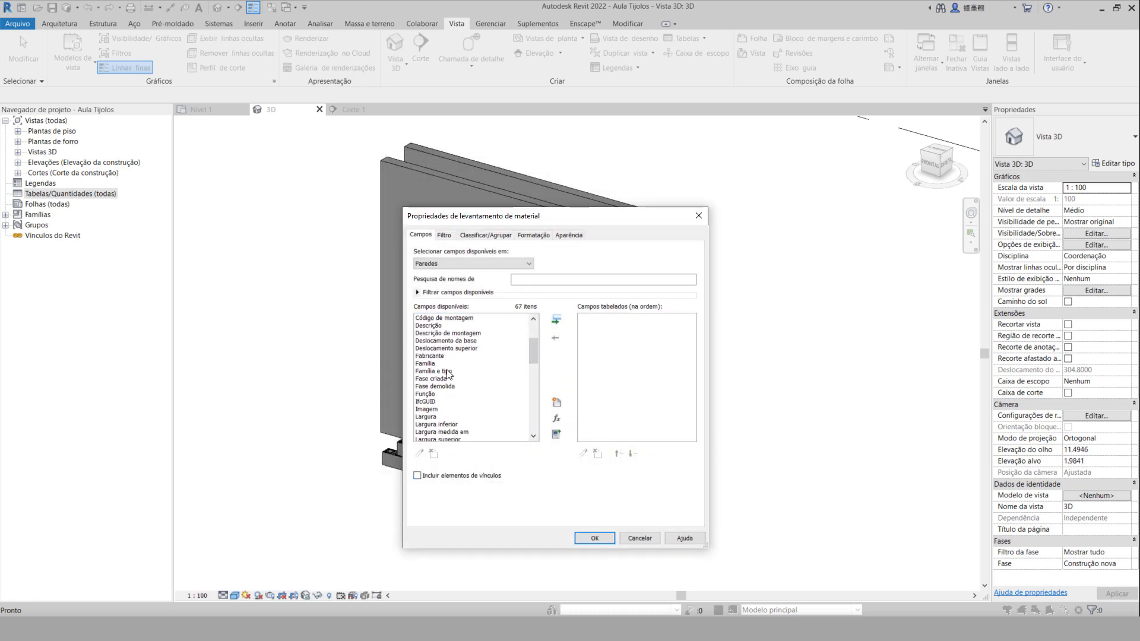
scroll(449, 375, "up", 3)
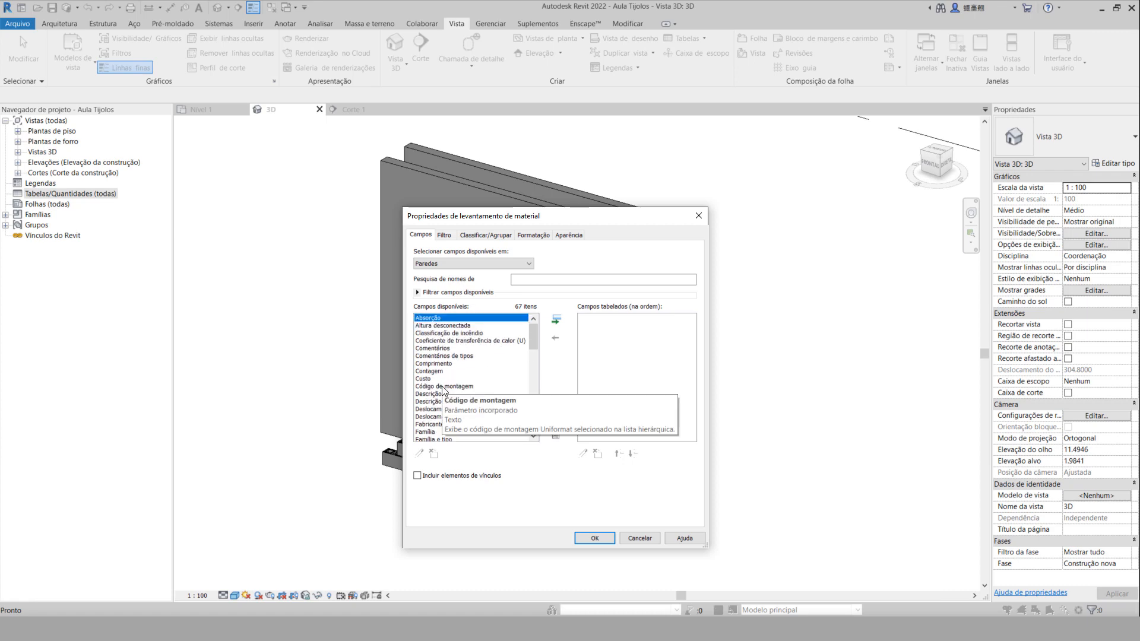
left_click(699, 216)
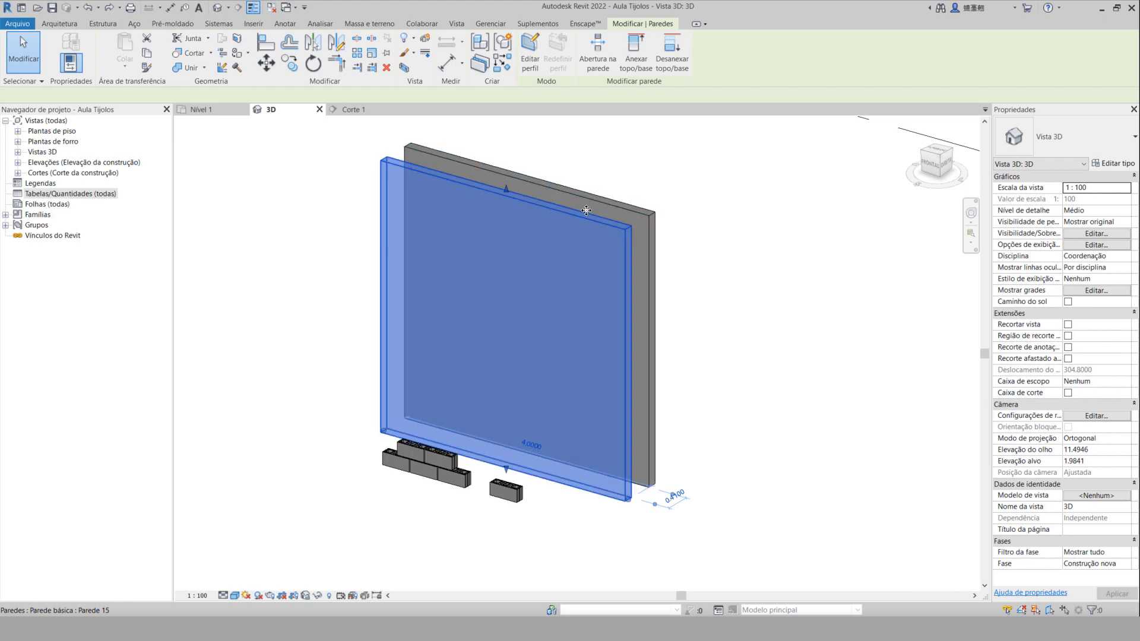
Check the description in the type properties of the front Parede 15 wall.
left_click(545, 223)
left_click(1111, 163)
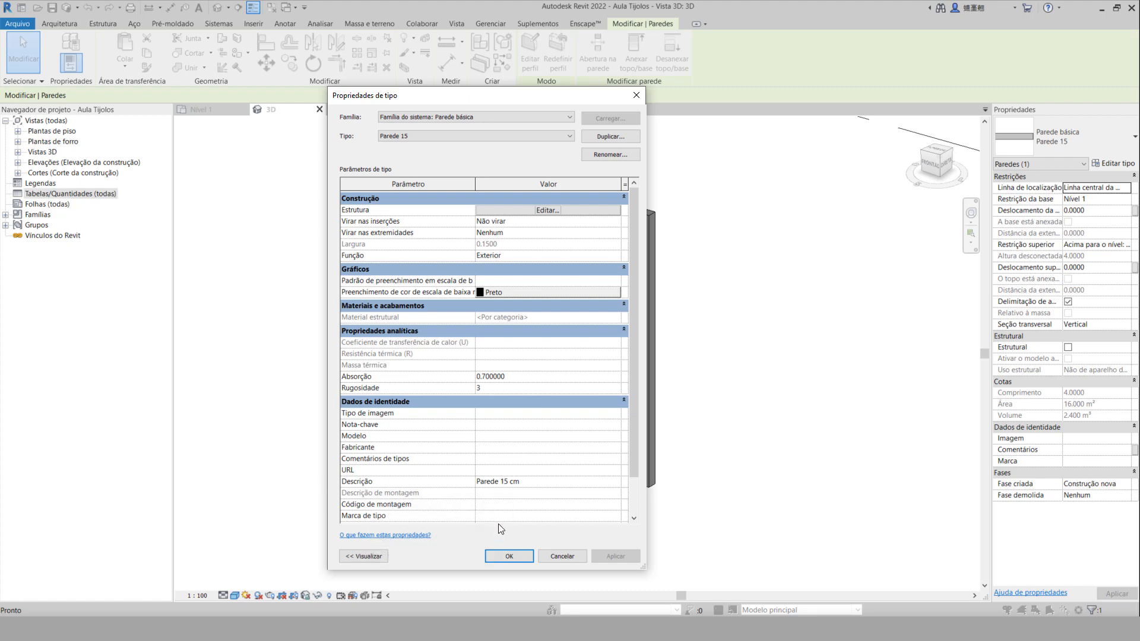
left_click(512, 554)
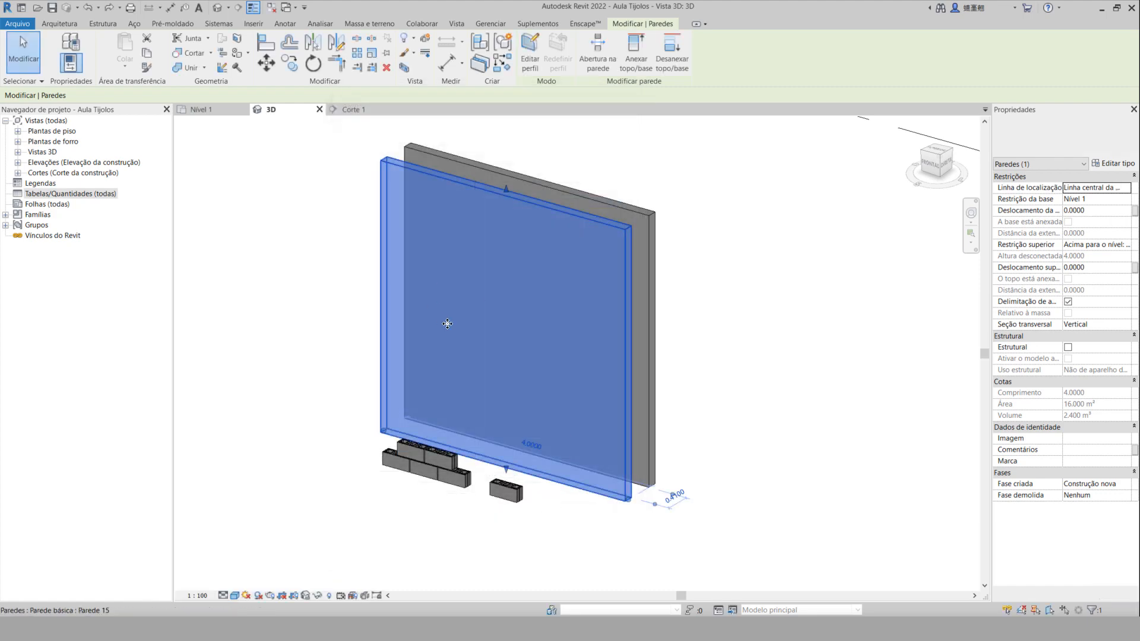
left_click(705, 394)
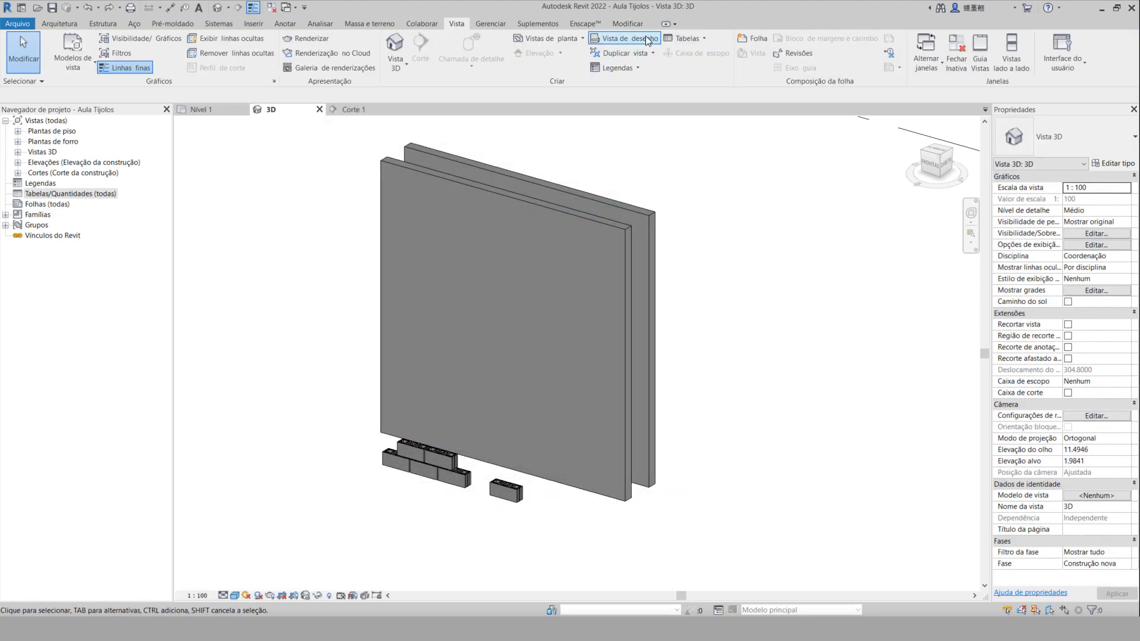
Create a new material takeoff for the Paredes category.
left_click(682, 38)
left_click(709, 103)
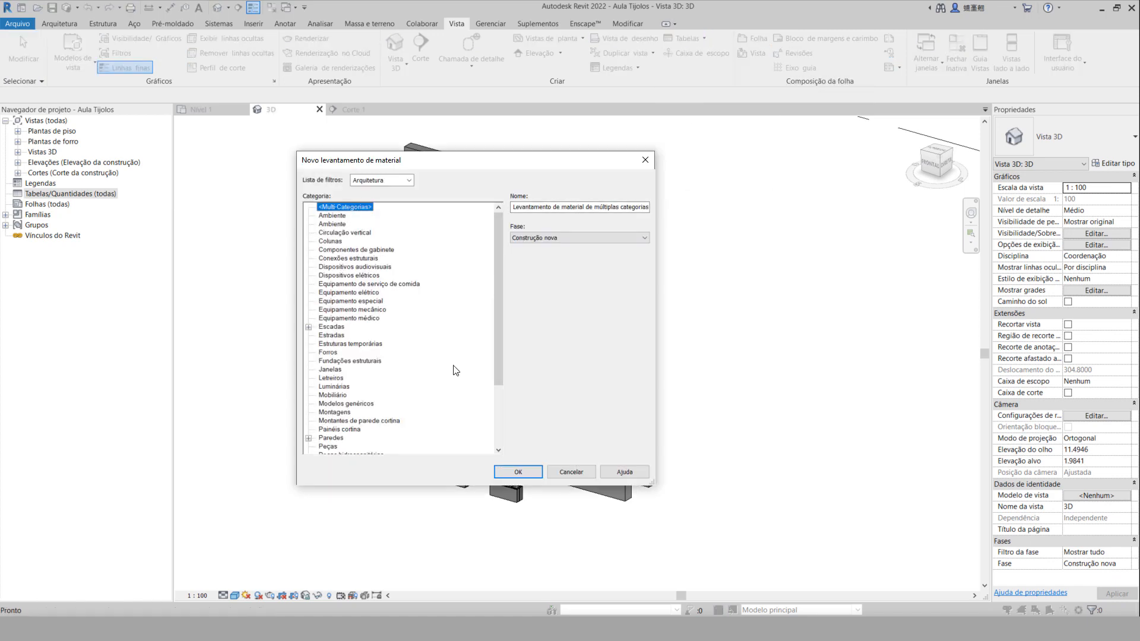
scroll(355, 267, "down", 2)
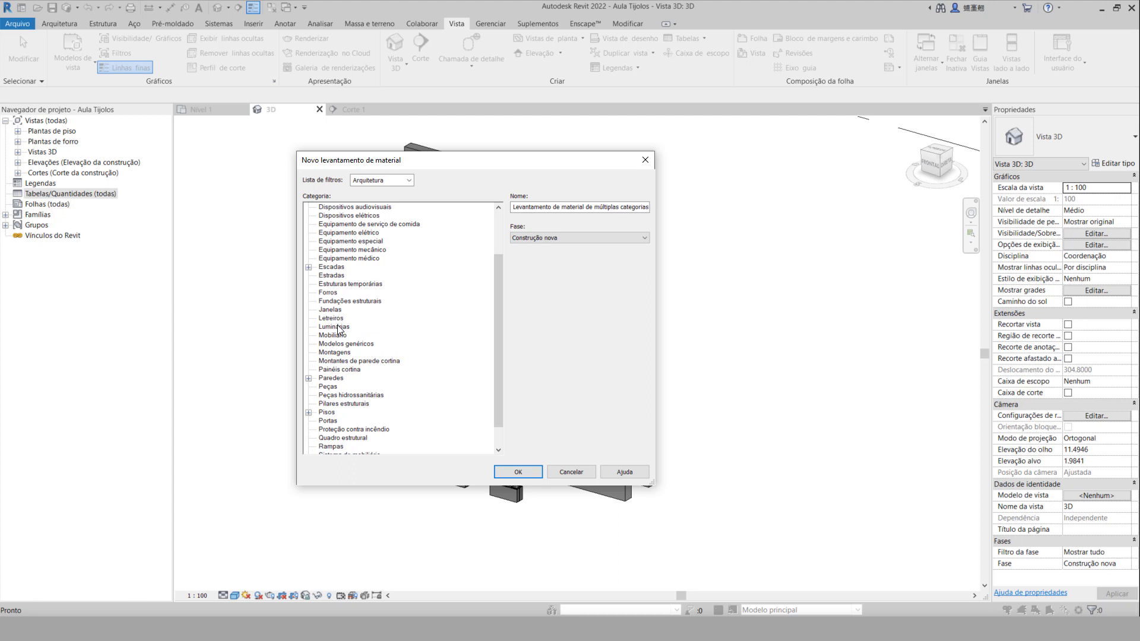
left_click(331, 378)
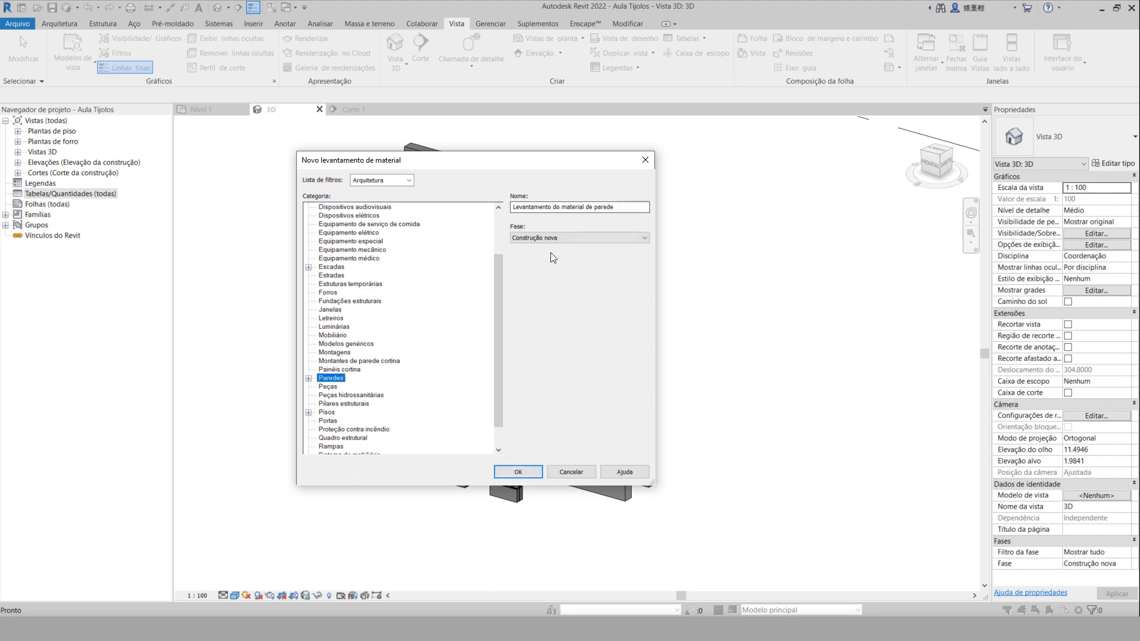
mouse_move(620, 209)
left_mouse_down()
mouse_move(528, 206)
mouse_move(619, 202)
left_mouse_up()
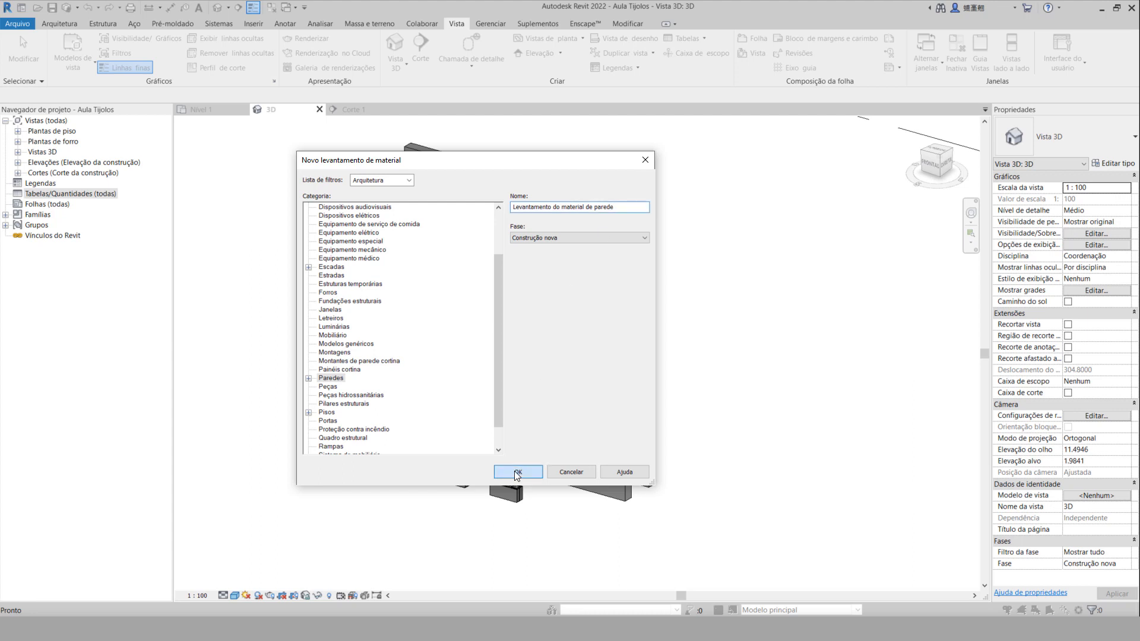
left_click(516, 473)
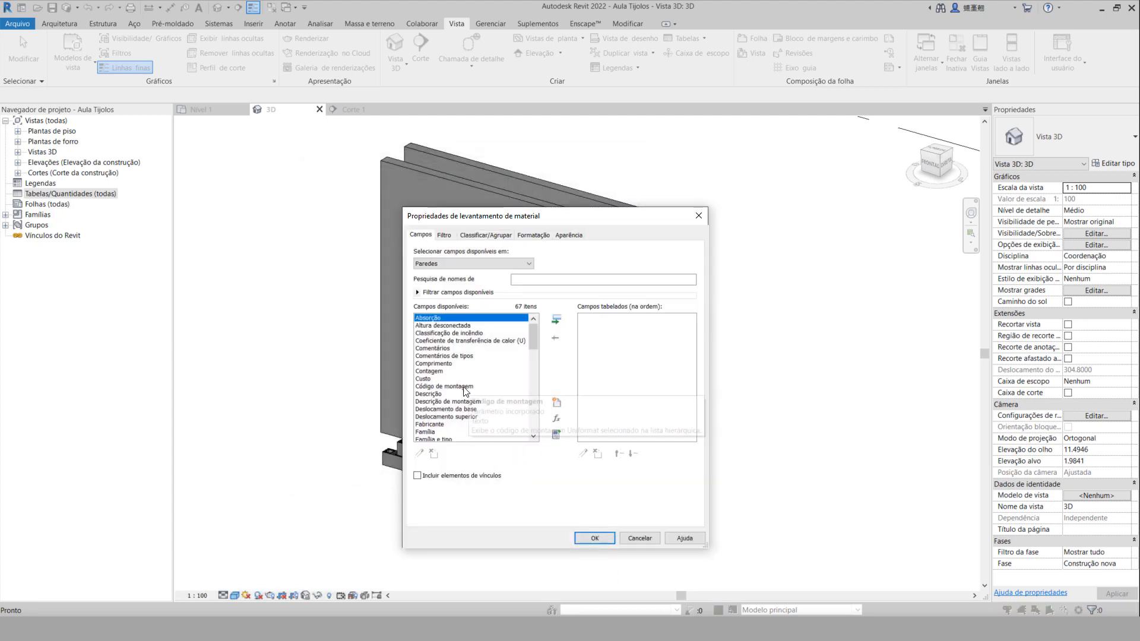
Add the Descrição field to the wall material takeoff's scheduled fields.
scroll(460, 393, "down", 2)
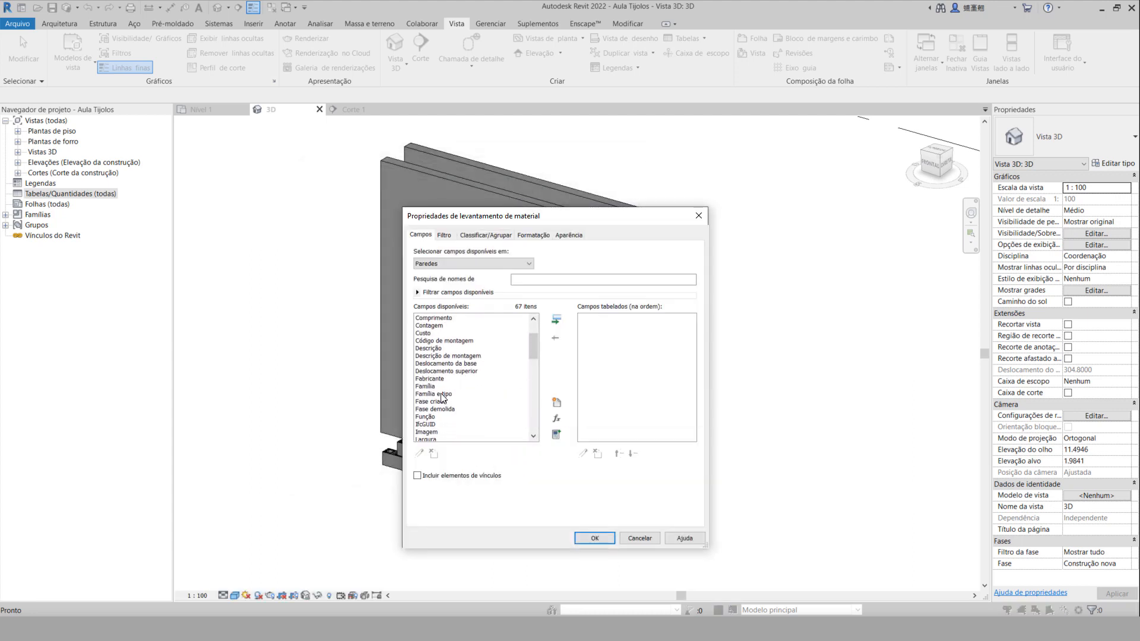
scroll(441, 393, "down", 4)
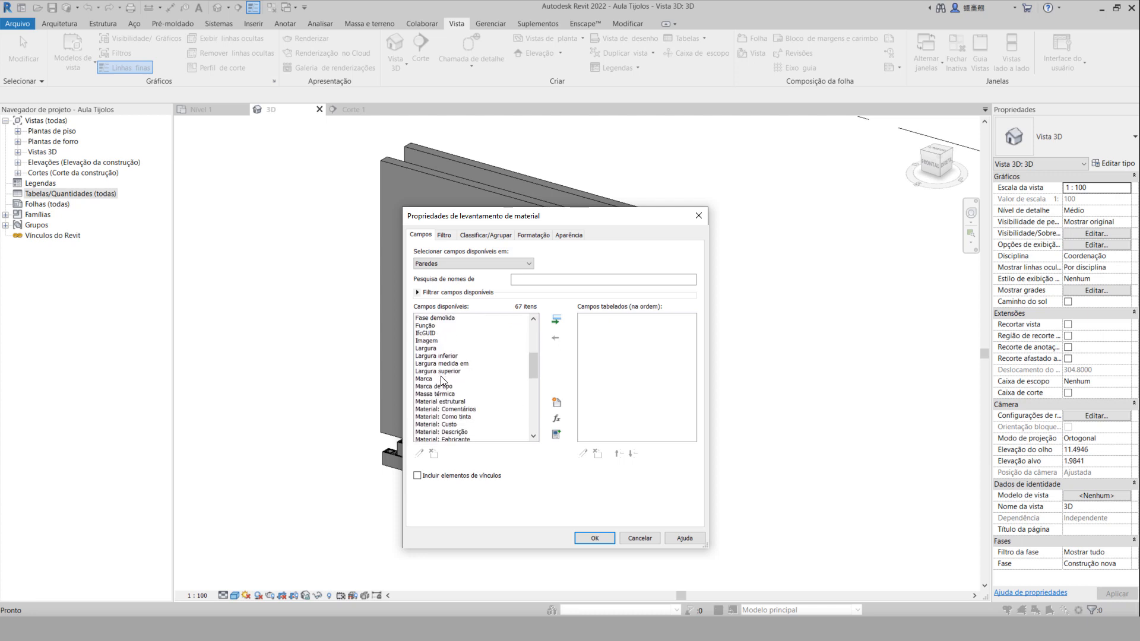
scroll(440, 376, "up", 5)
left_click(433, 370)
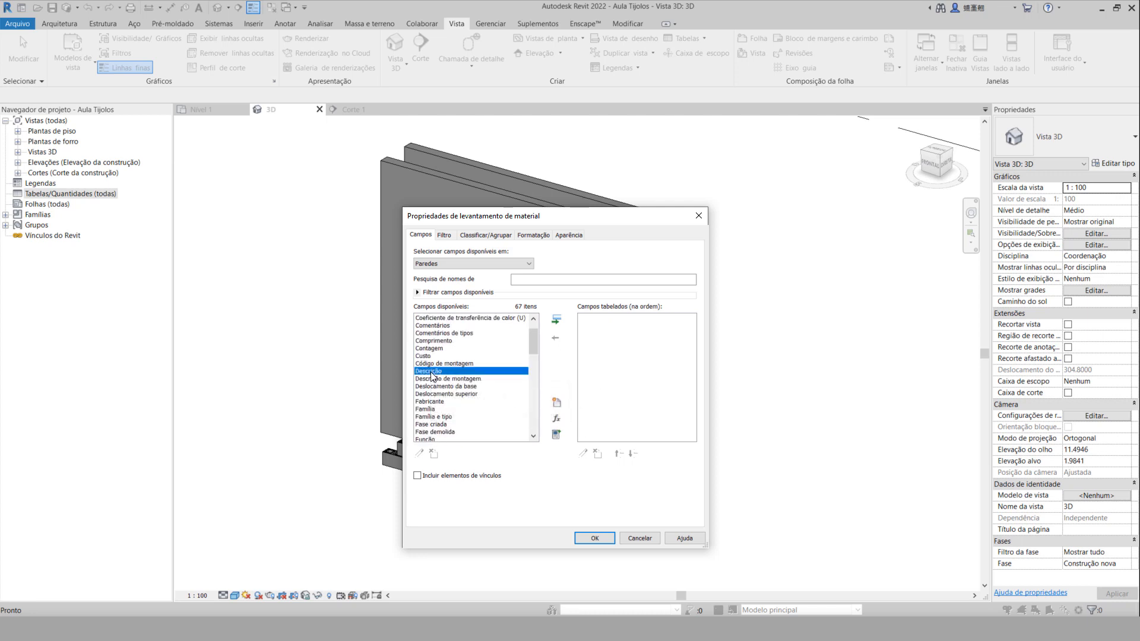
left_click(556, 321)
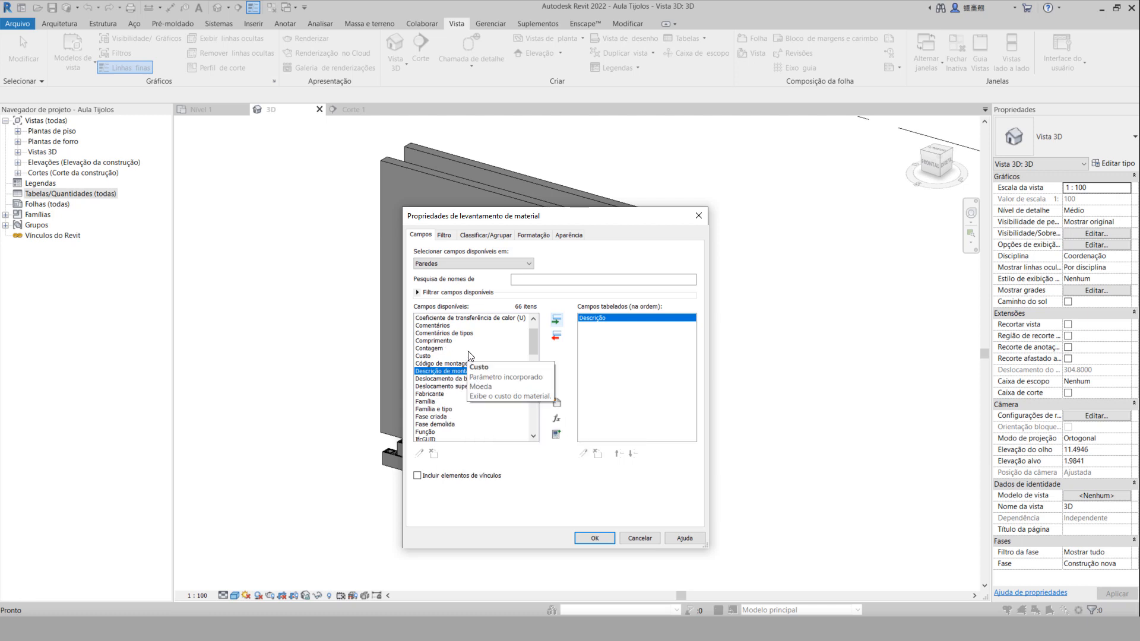
Add the Material: Área field to the takeoff after Descrição.
scroll(453, 398, "down", 4)
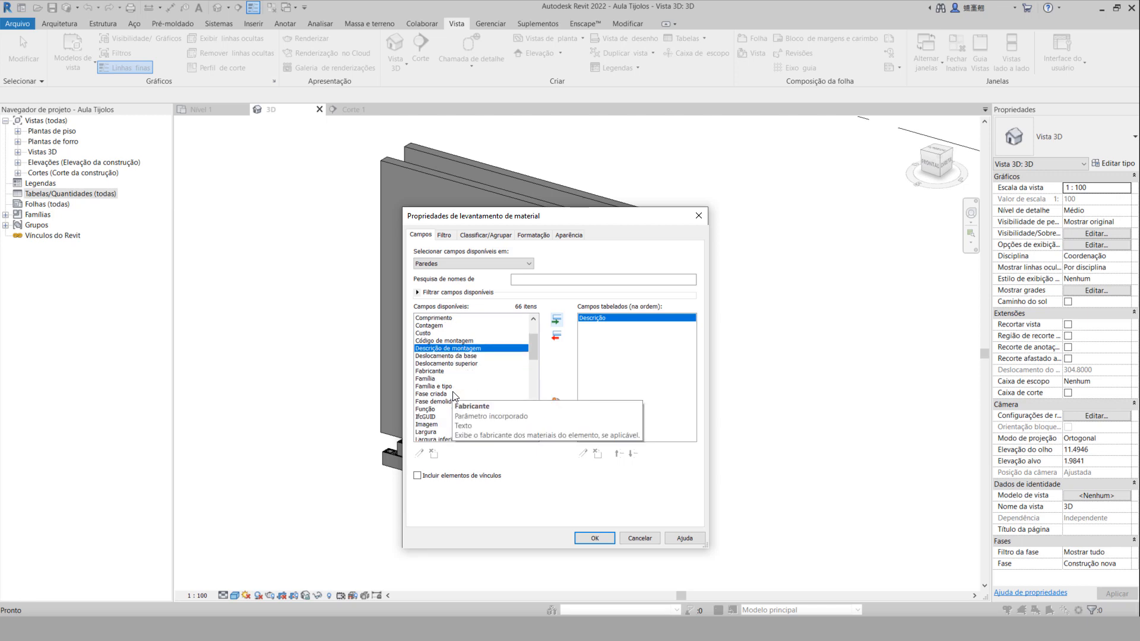
scroll(453, 392, "down", 2)
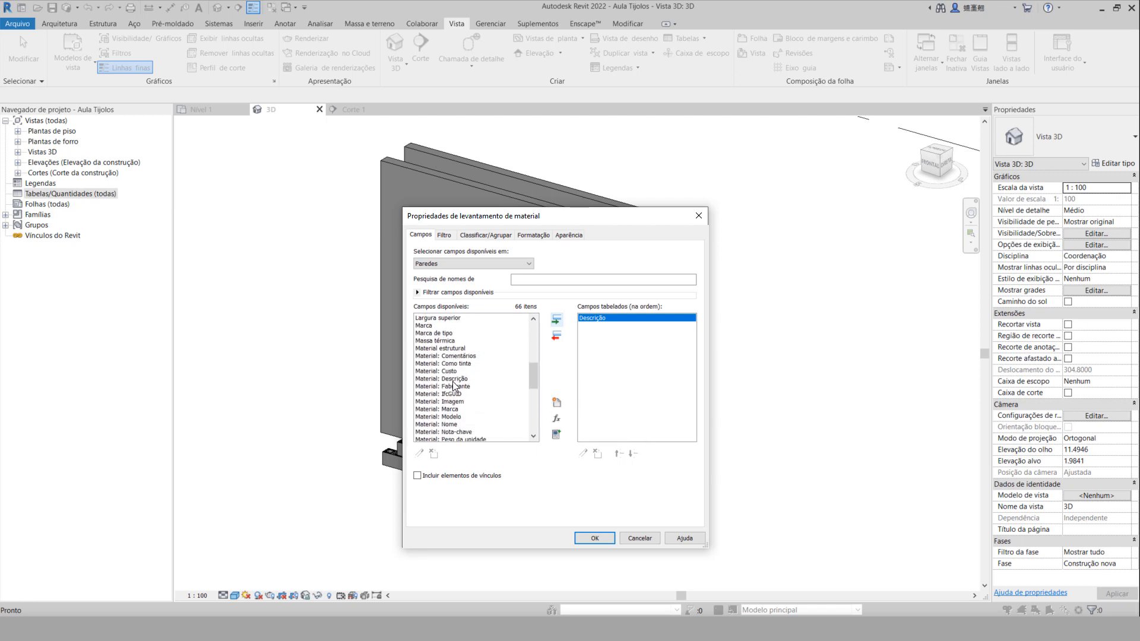
scroll(459, 416, "down", 2)
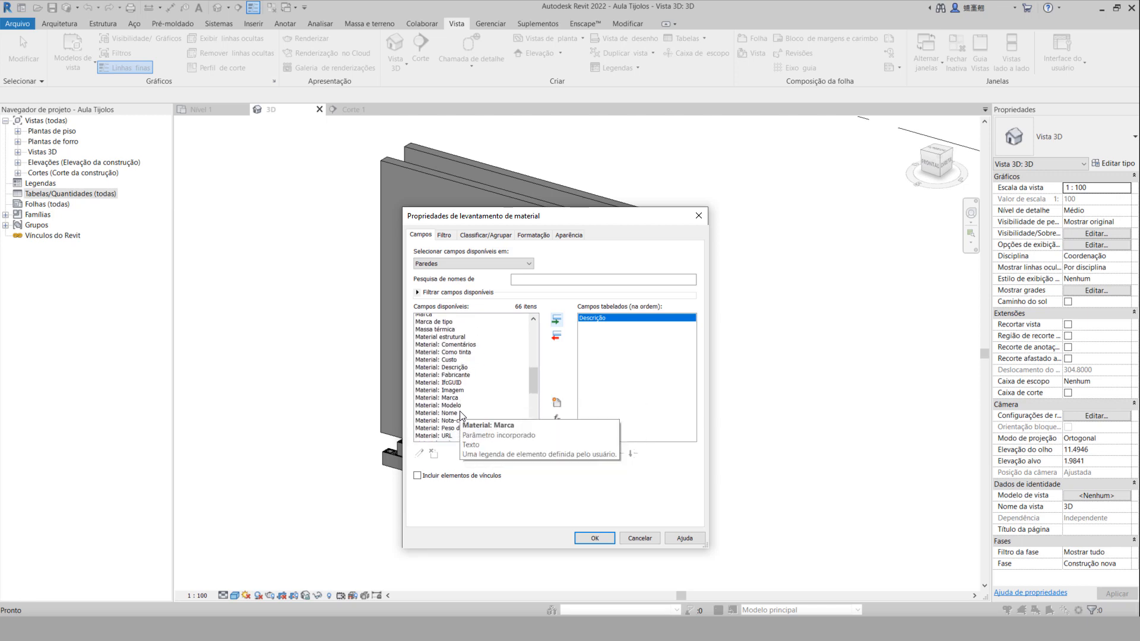
scroll(461, 393, "down", 1)
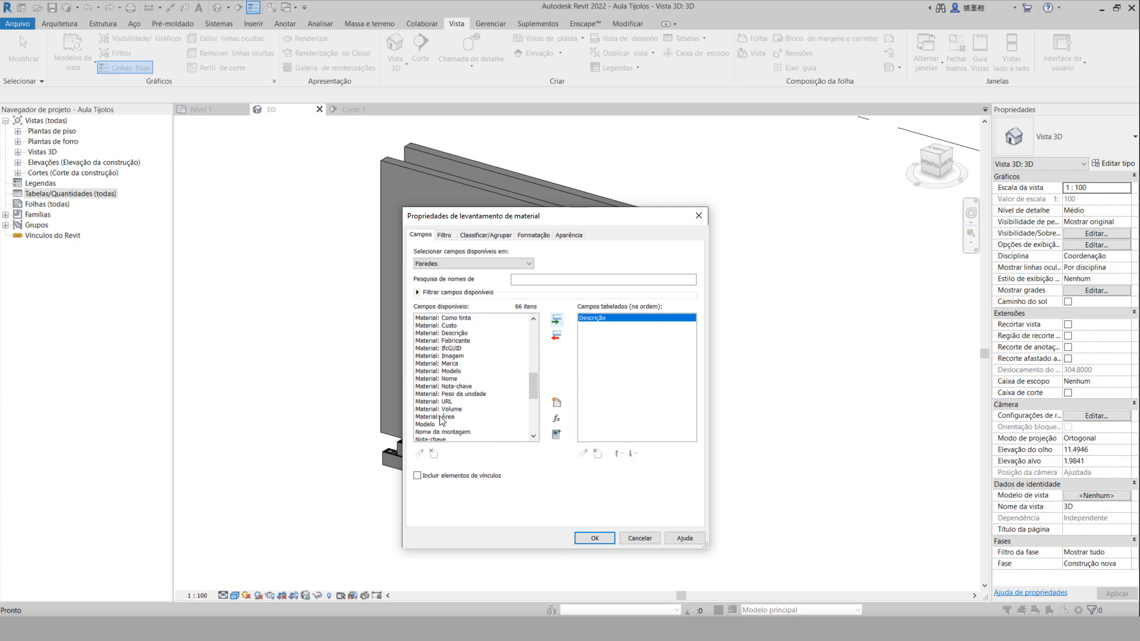
left_click(445, 417)
left_click(556, 320)
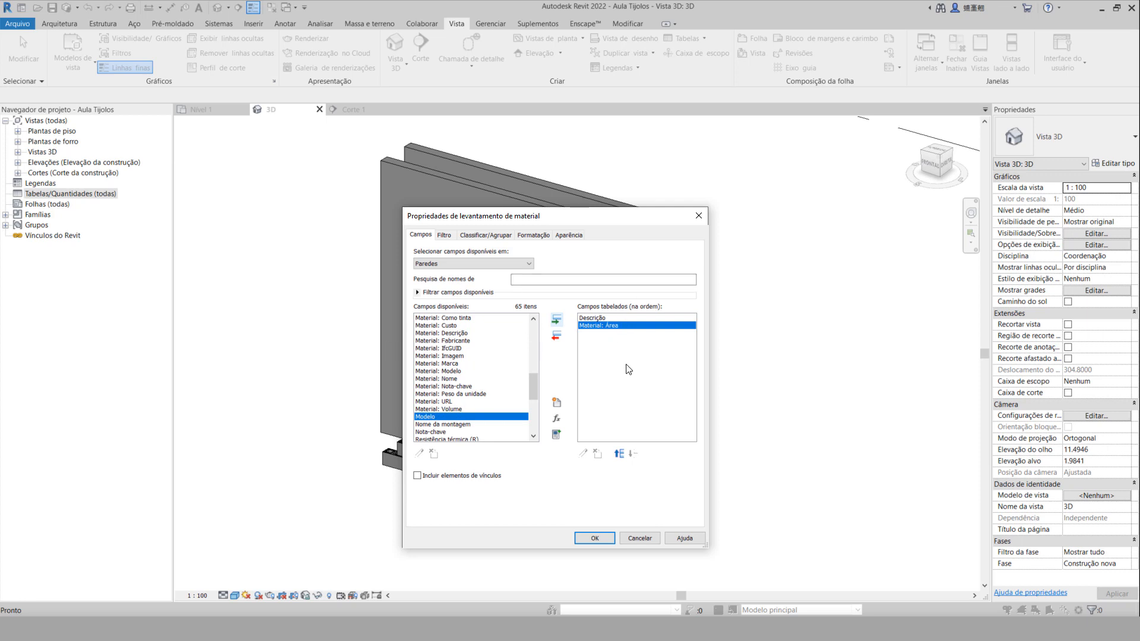
Add two instance length project parameters, Comprimento Tijolo and Altura Tijolo, to the wall material takeoff.
left_click(556, 401)
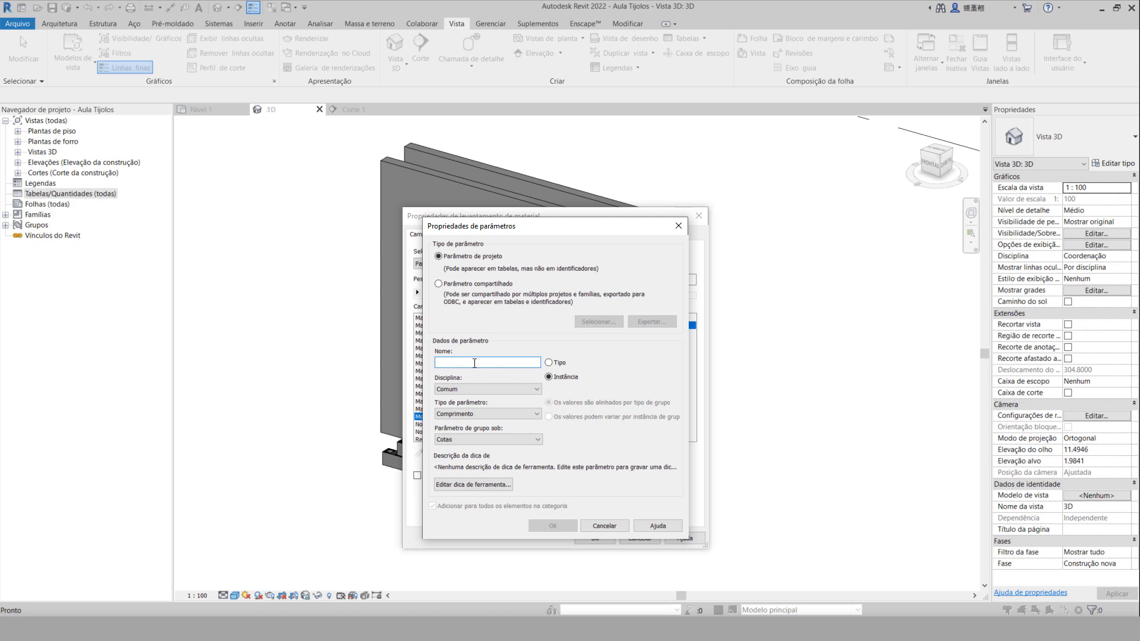
type("Comprimento Tijolo")
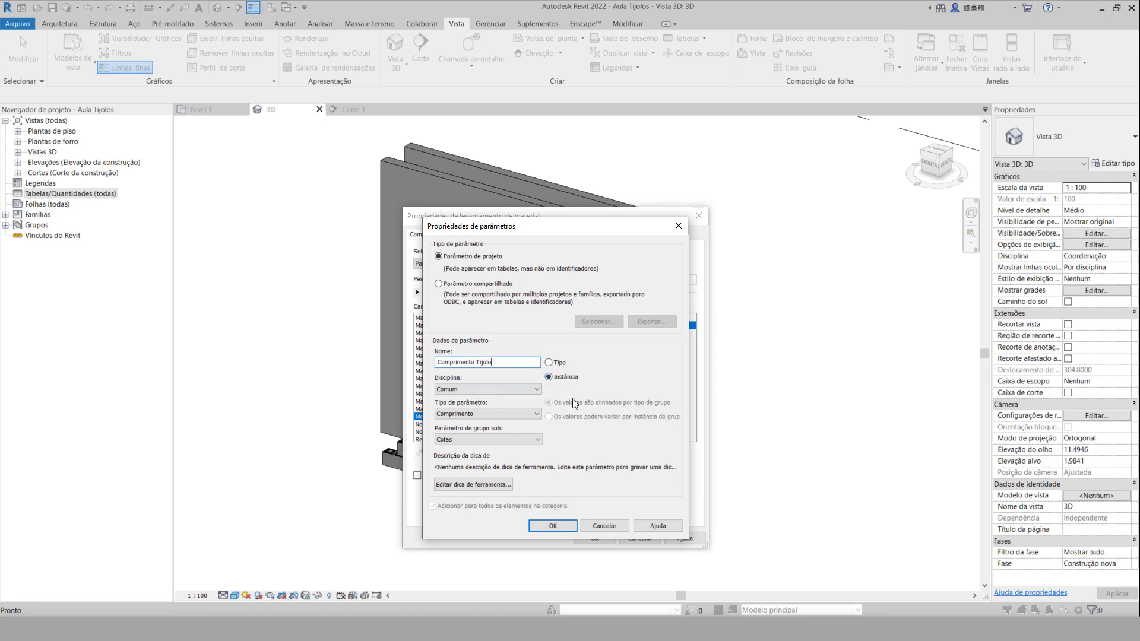
left_click(558, 526)
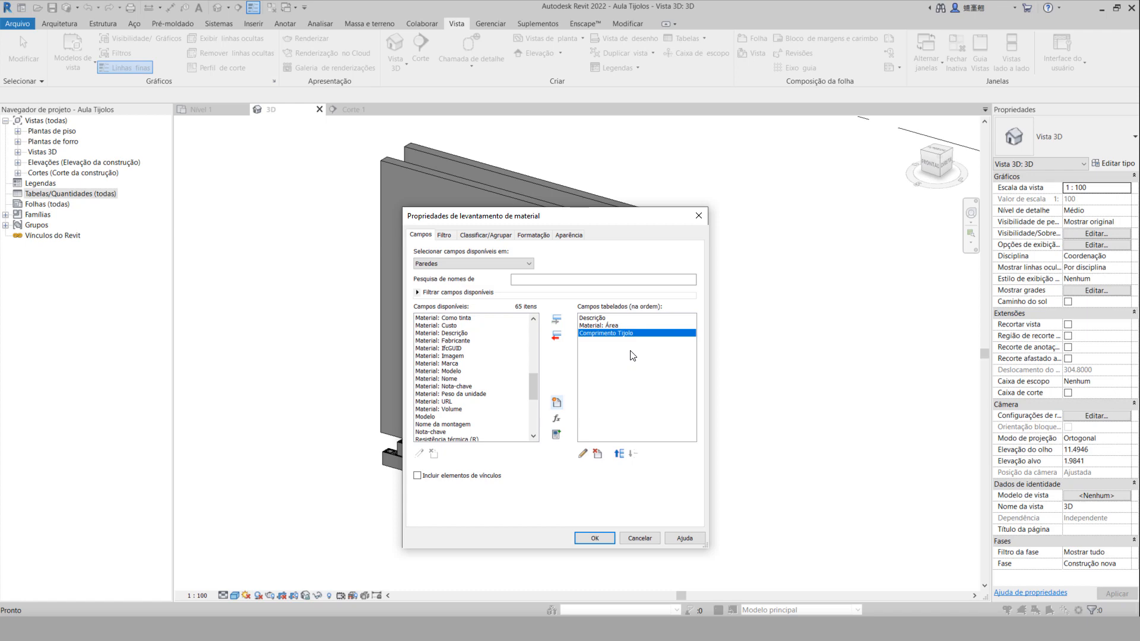
left_click(556, 402)
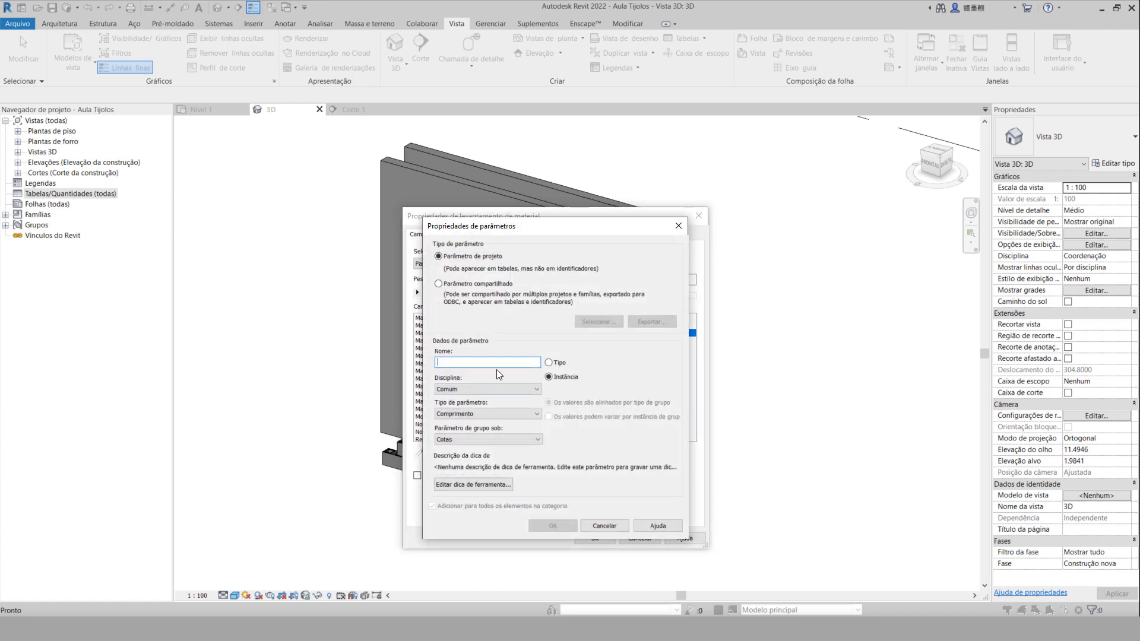
type("Altura Tijolo")
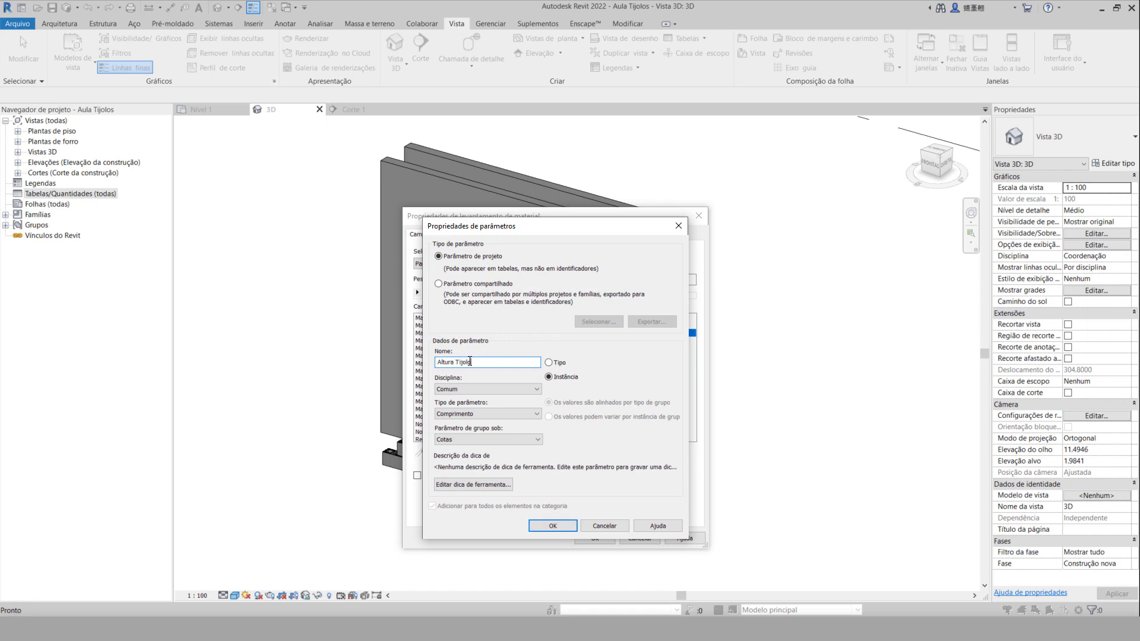
left_click(552, 526)
Add instance length project parameters Largura Tijolo and Espessura Argamassa to the takeoff and generate the table.
left_click(557, 402)
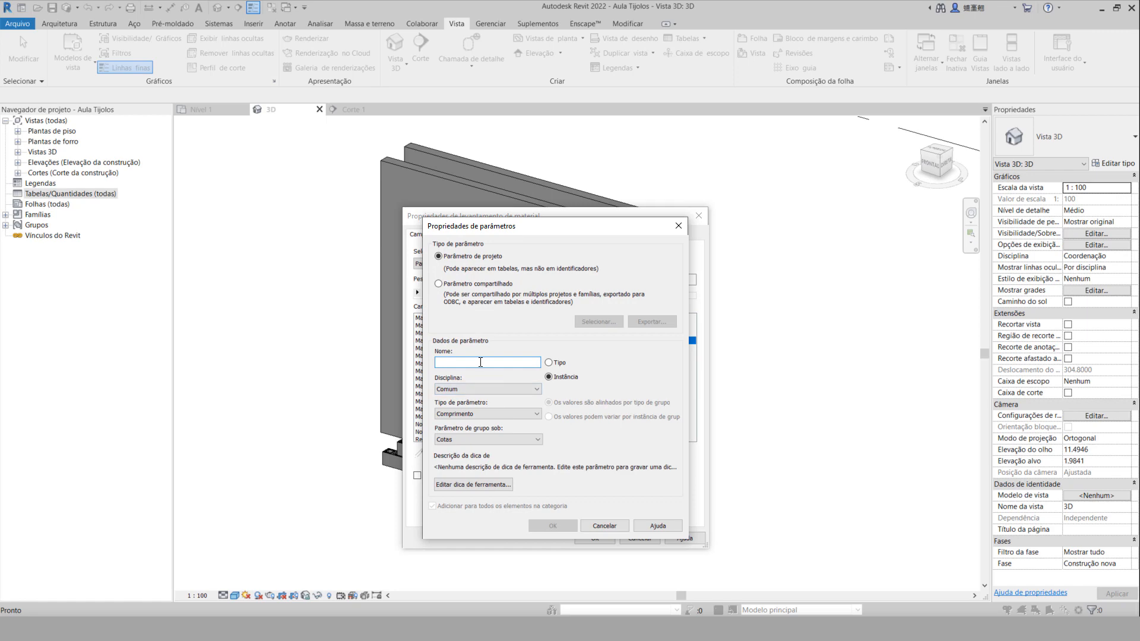
type("Largura Tijolo")
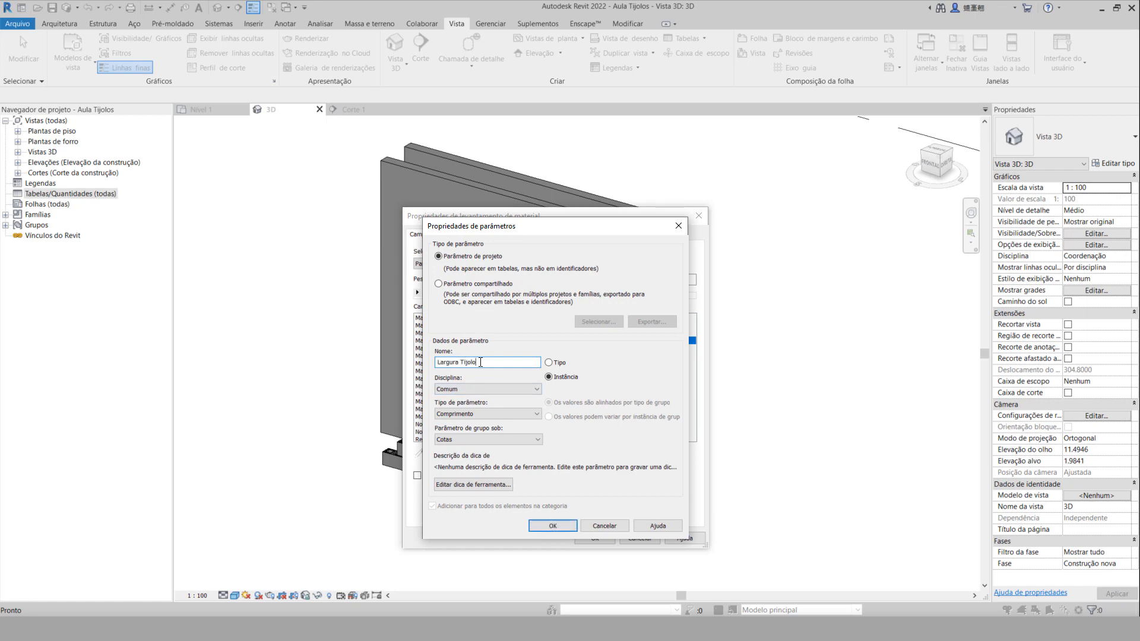
left_click(552, 525)
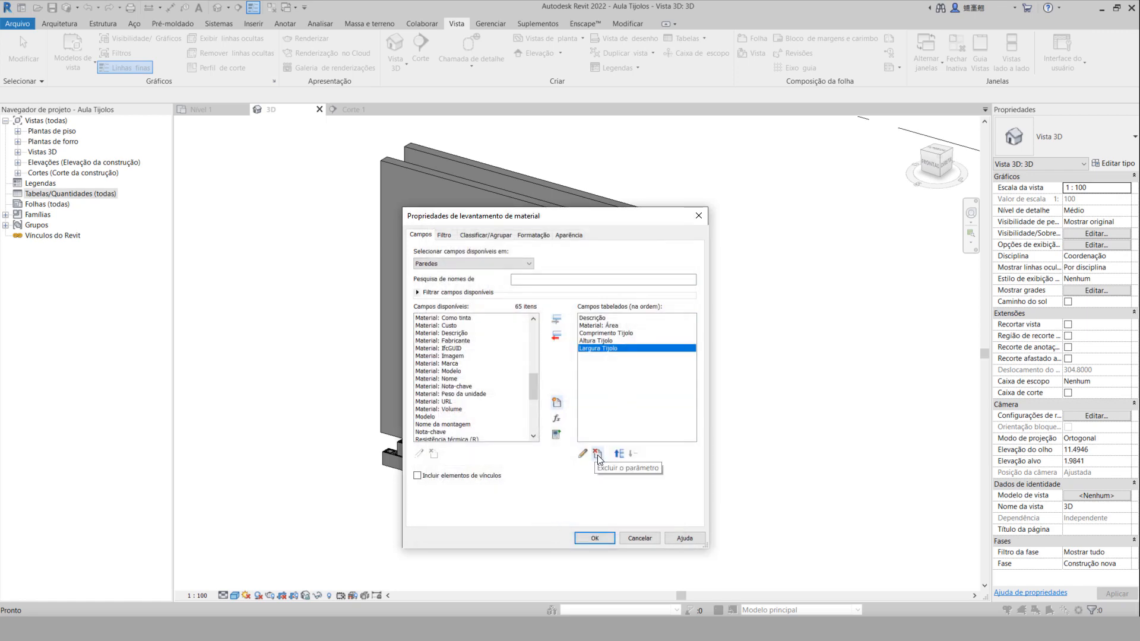
left_click(556, 403)
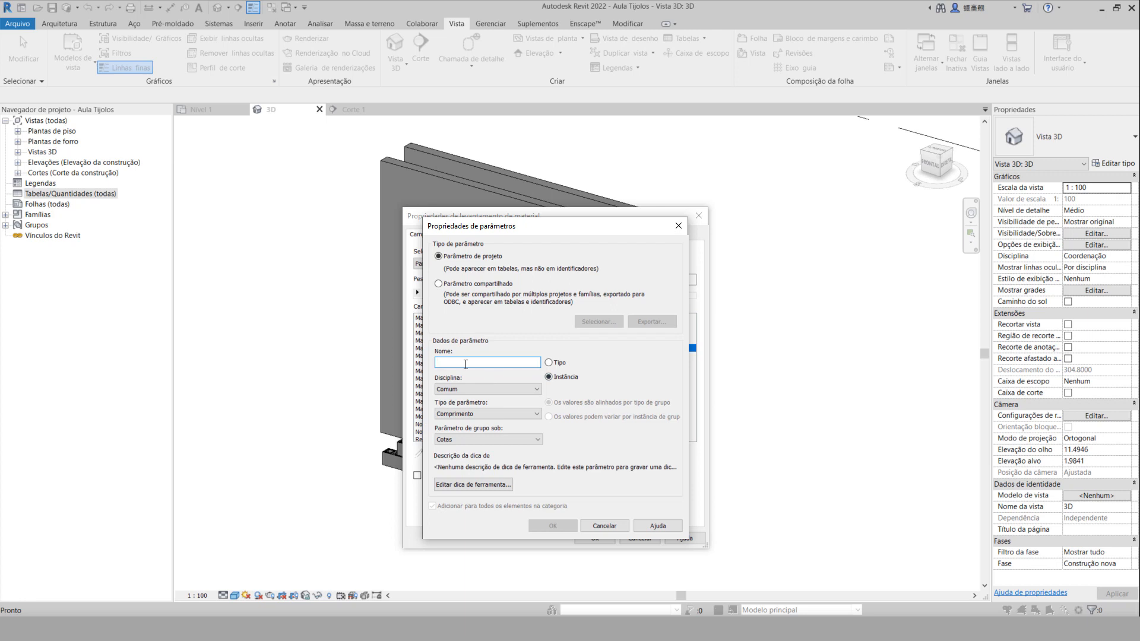
type("Espessura")
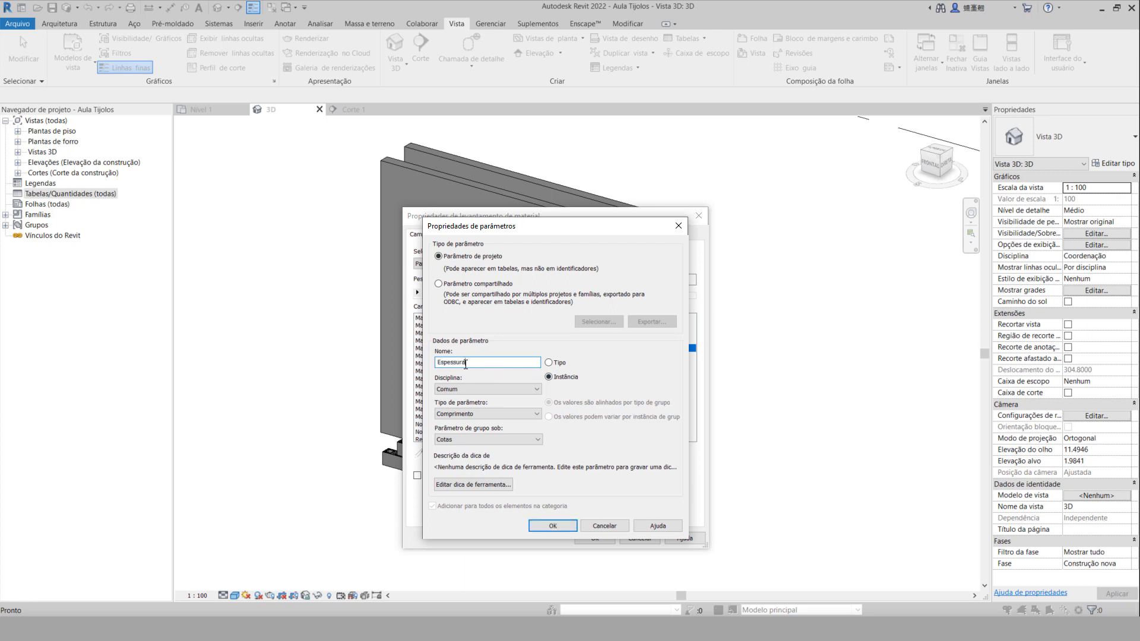
type(" Argamassa")
left_click(553, 526)
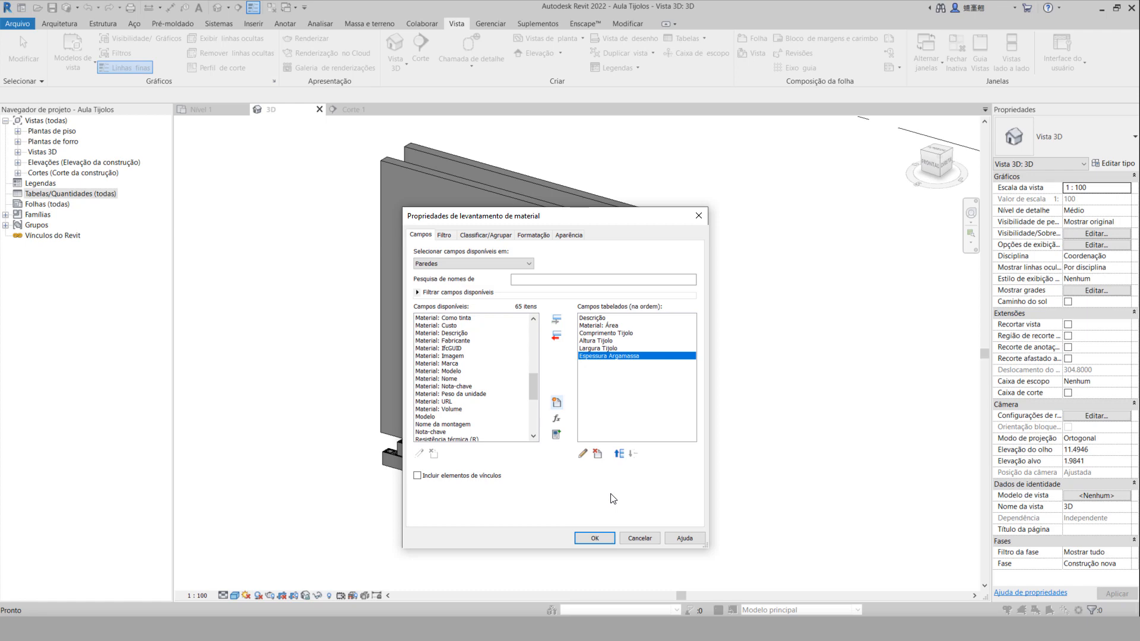
left_click(593, 537)
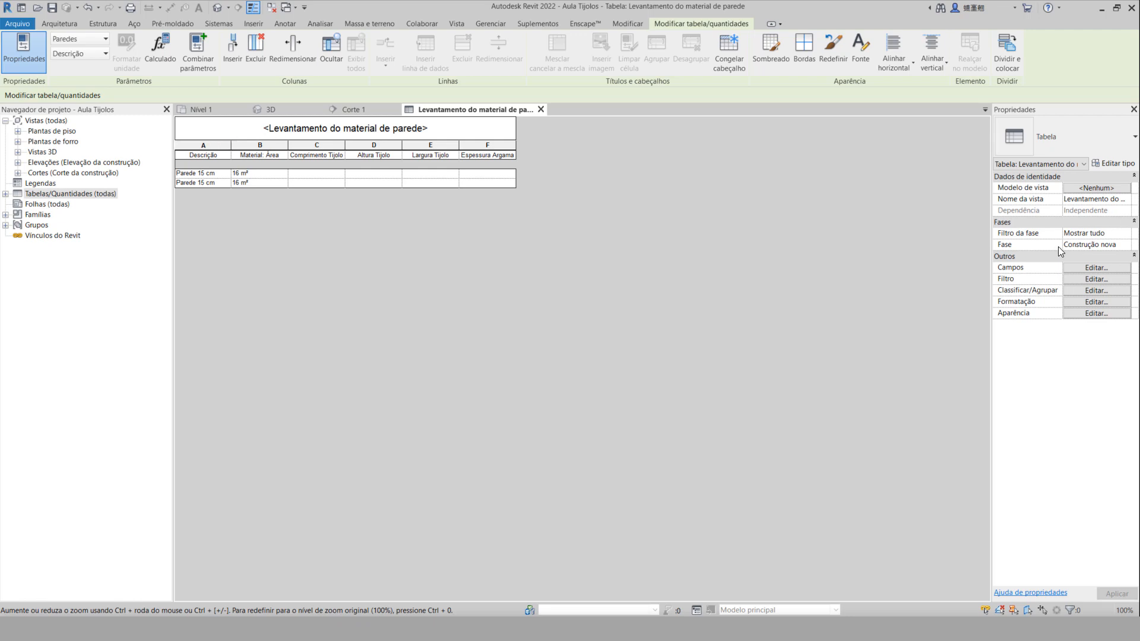
Try a takeoff filter where Descrição equals Parede, and reset the filter to (nenhum).
left_click(1098, 279)
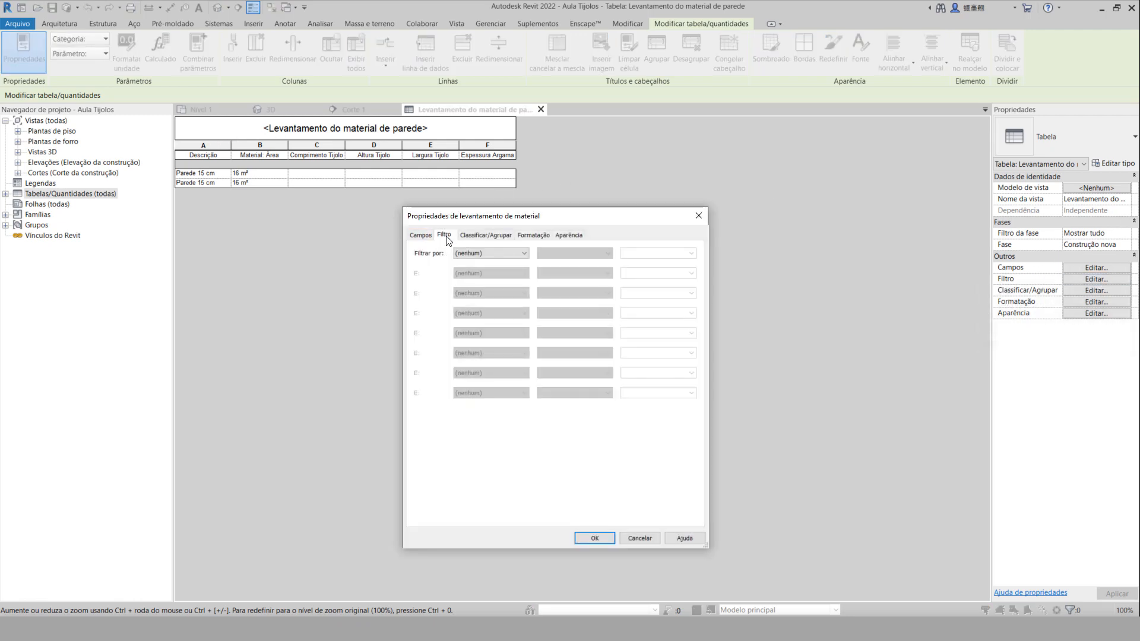
left_click(497, 255)
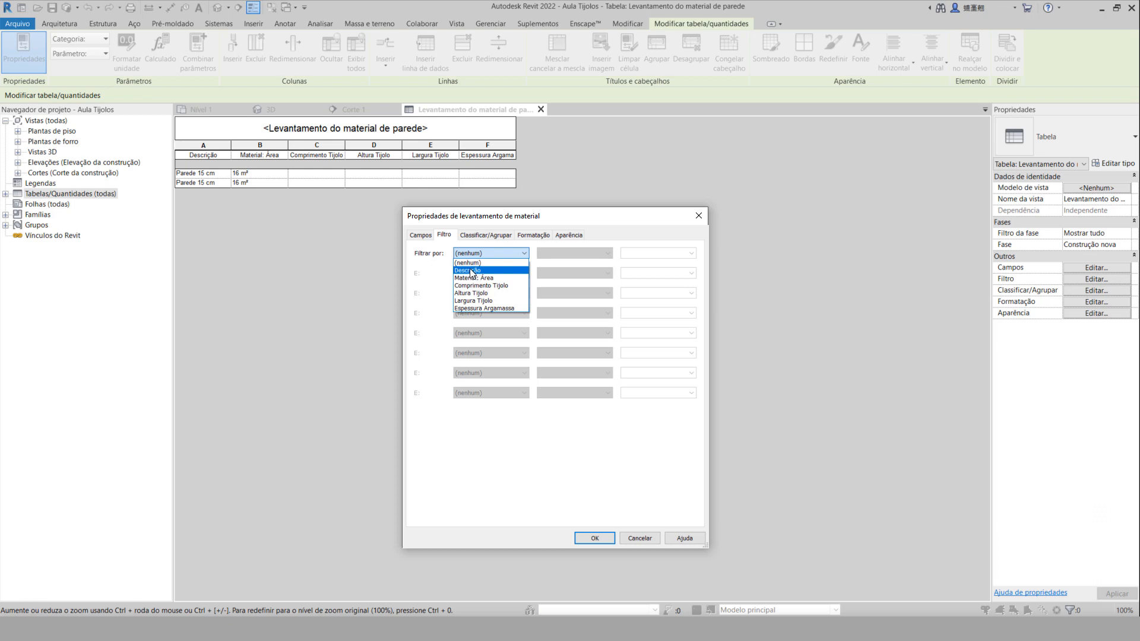
left_click(472, 273)
left_click(565, 254)
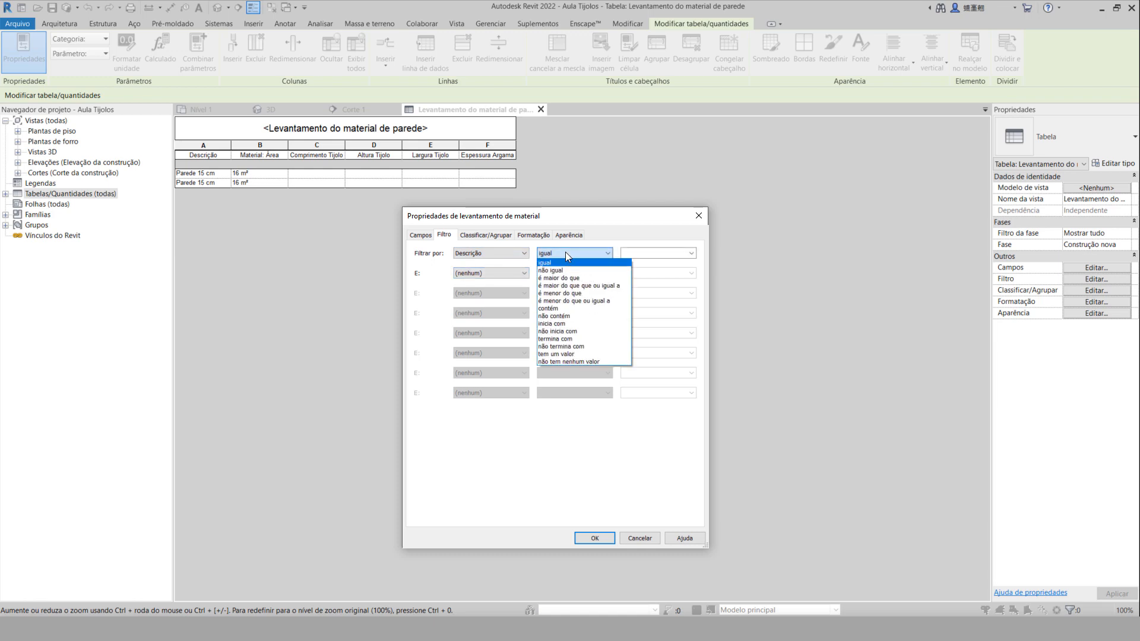
left_click(565, 254)
left_click(636, 253)
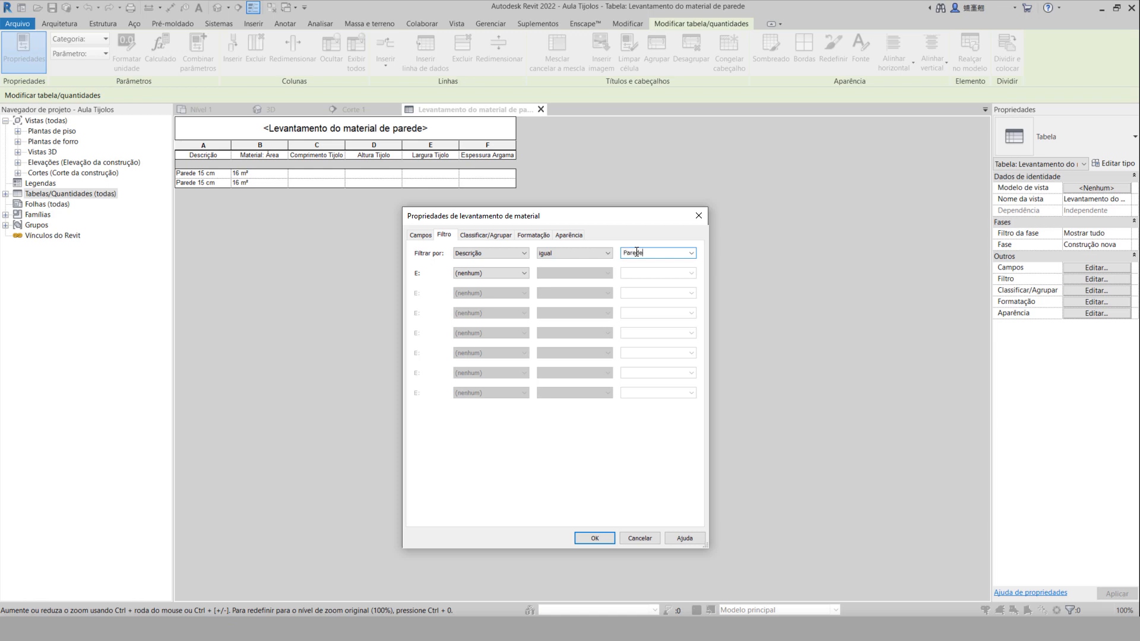
left_click(558, 256)
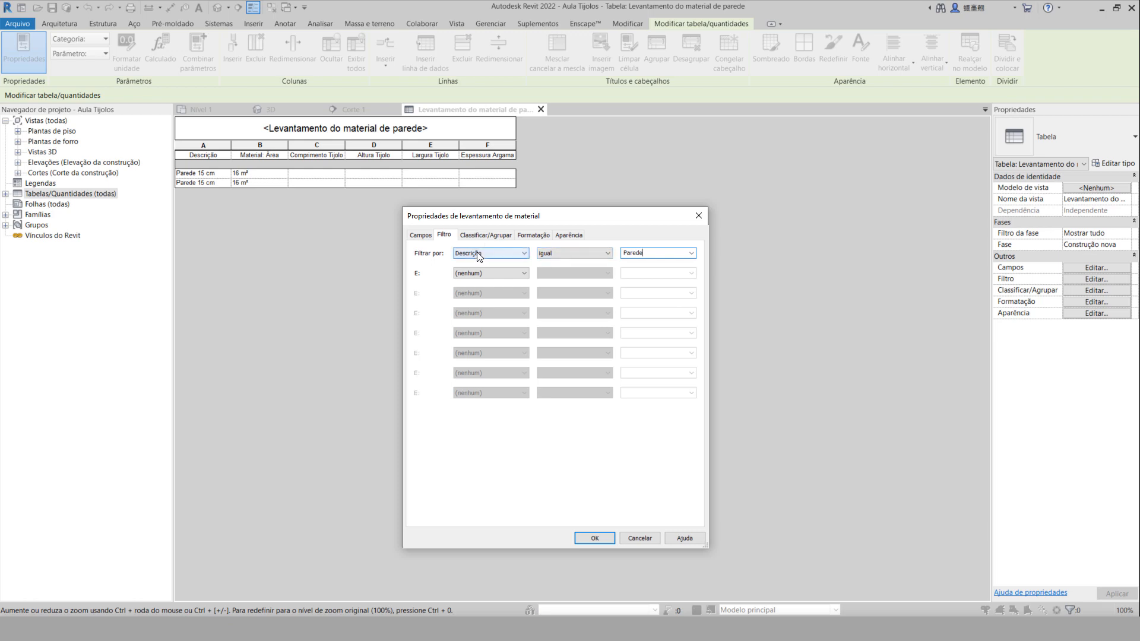
left_click(511, 254)
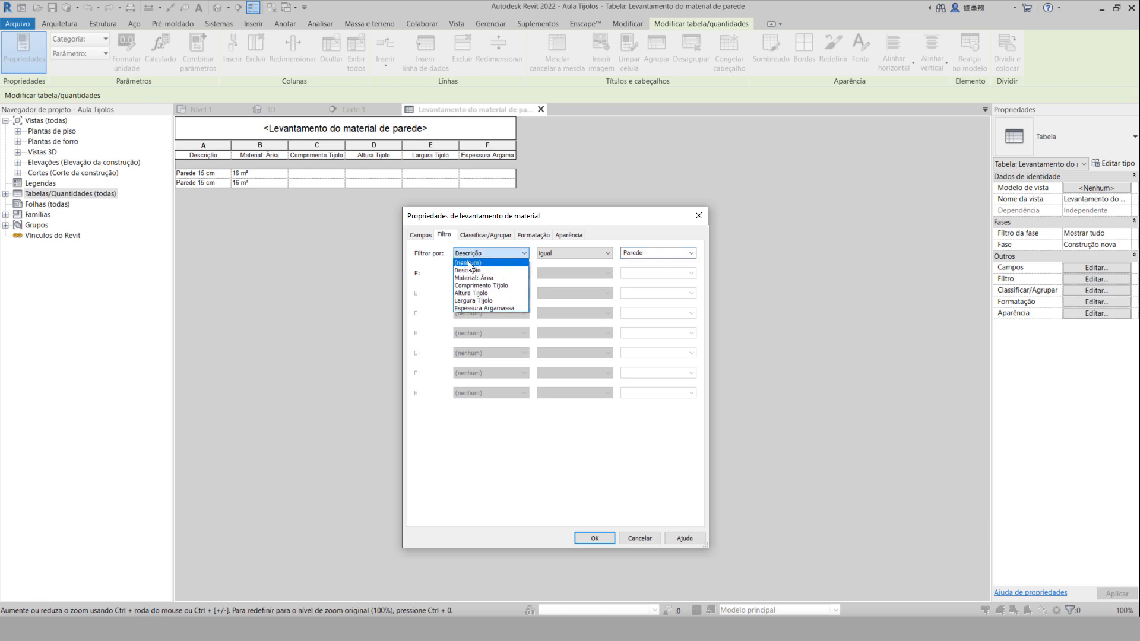
left_click(468, 263)
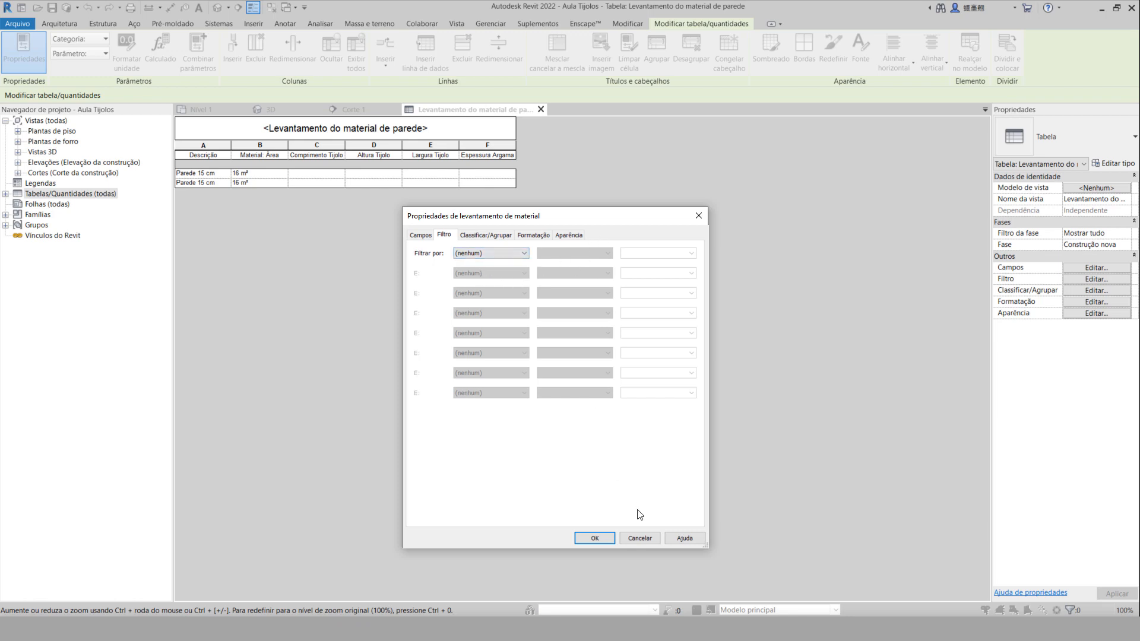
Turn off itemizing each instance in the takeoff and enable the grand total with Contagem e totais.
left_click(484, 236)
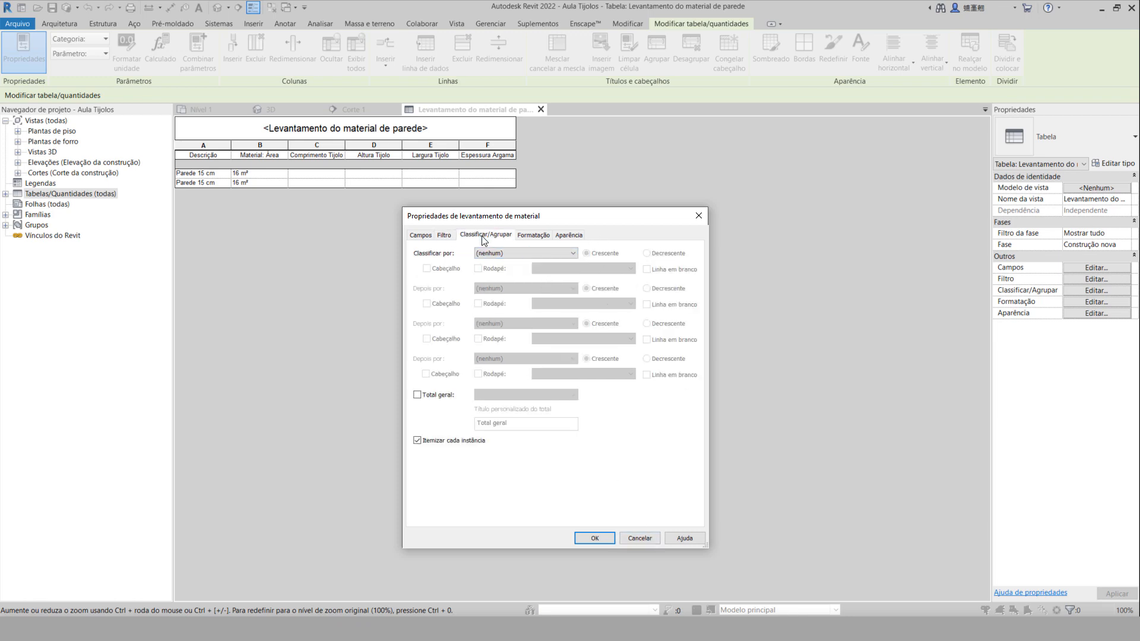
left_click(417, 441)
left_click(418, 395)
left_click(531, 394)
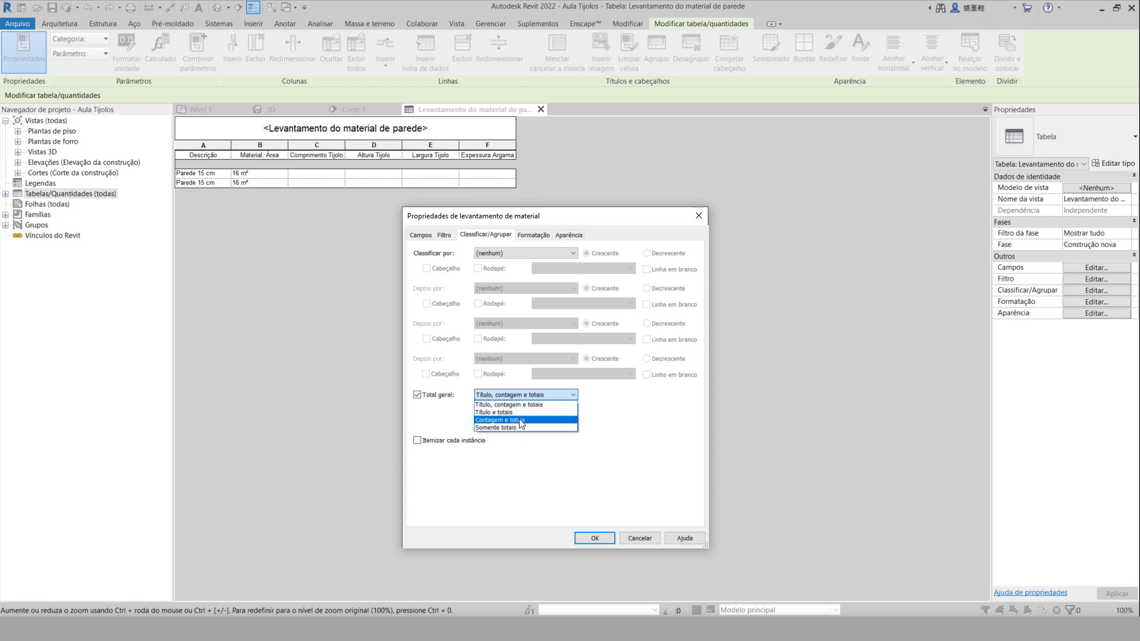
left_click(519, 420)
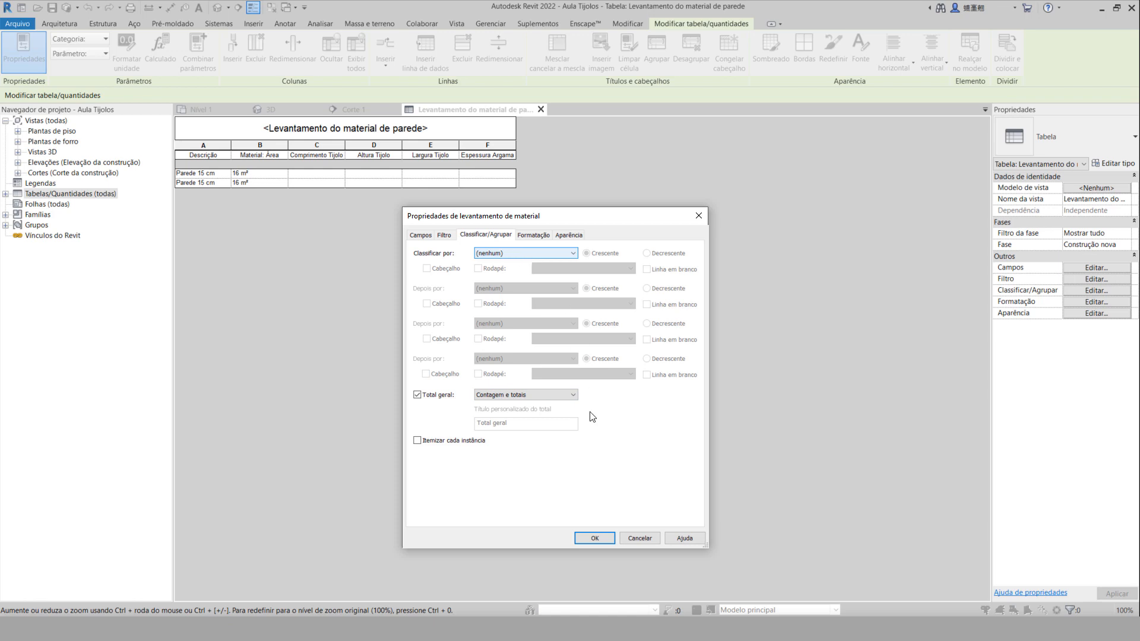
left_click(596, 536)
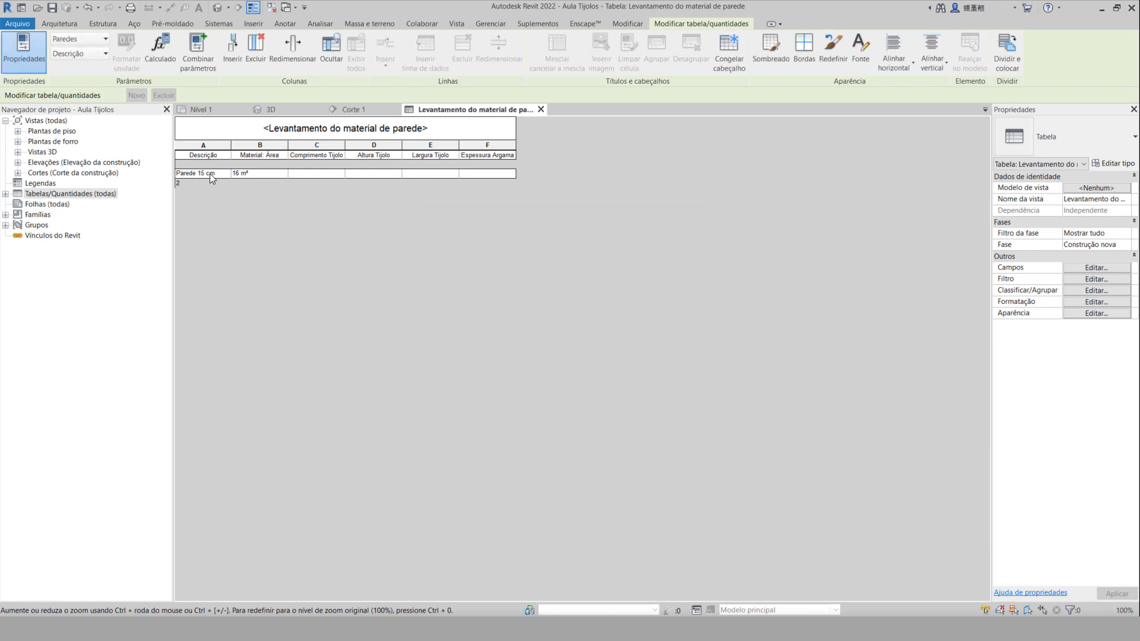
Change the upper wall in the Nível 1 floor plan to the Parede 20 type.
left_click(218, 110)
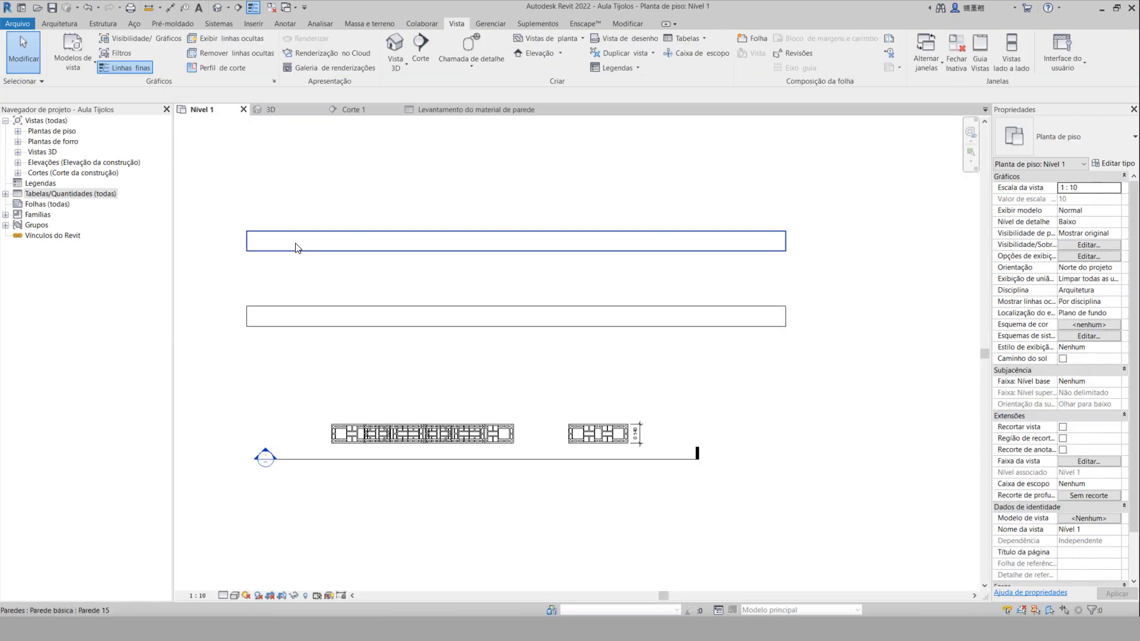
left_click(298, 248)
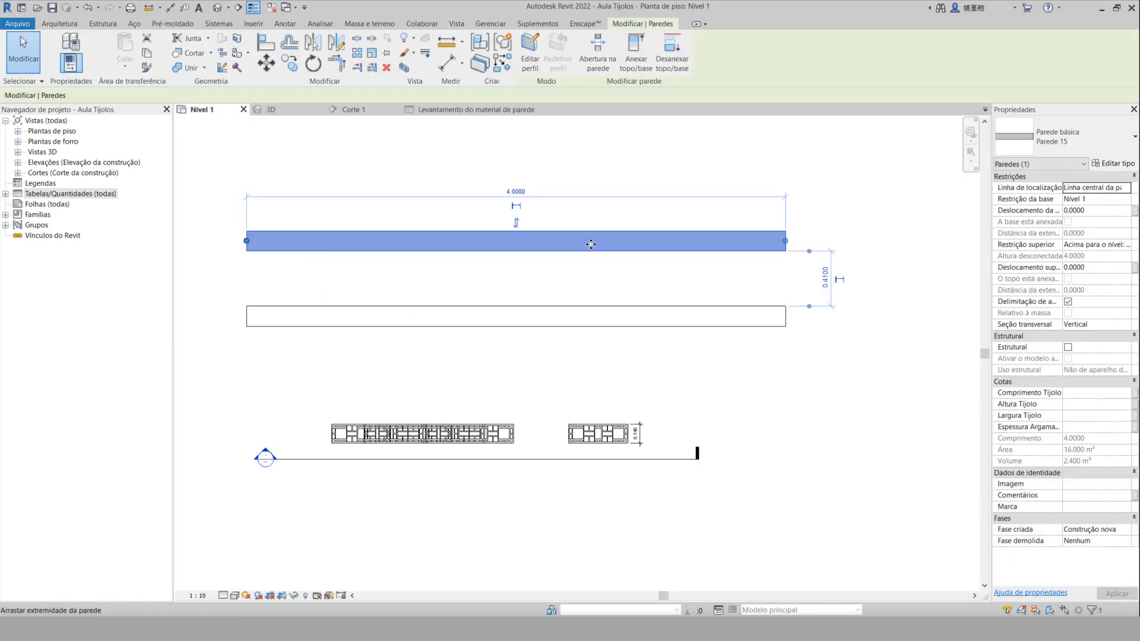
left_click(1088, 139)
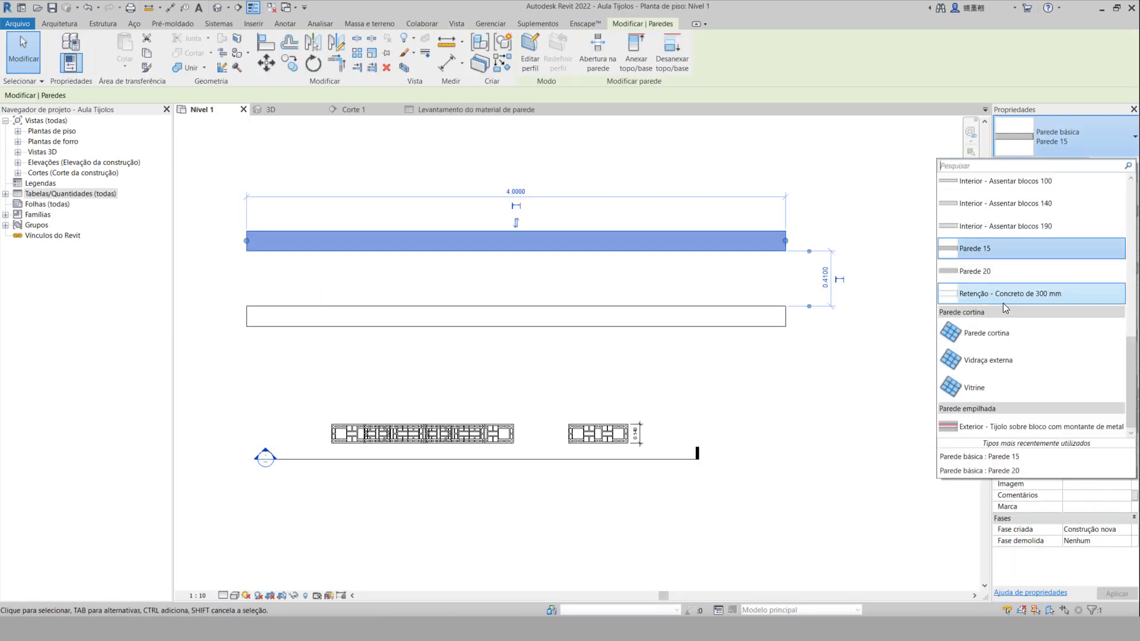
left_click(1002, 271)
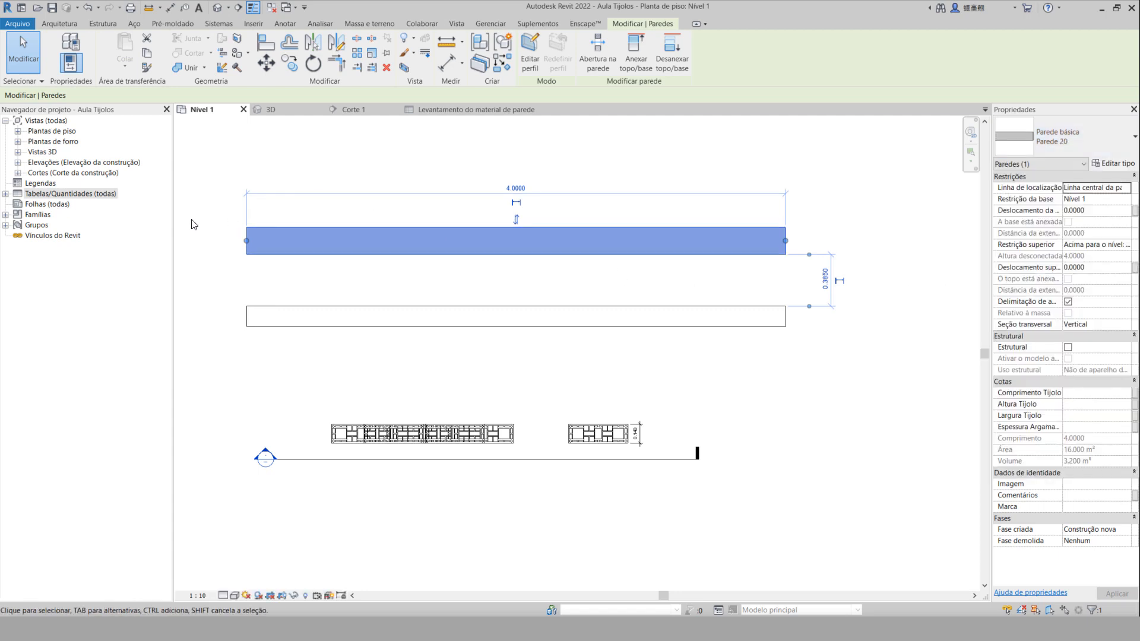
left_click(228, 234)
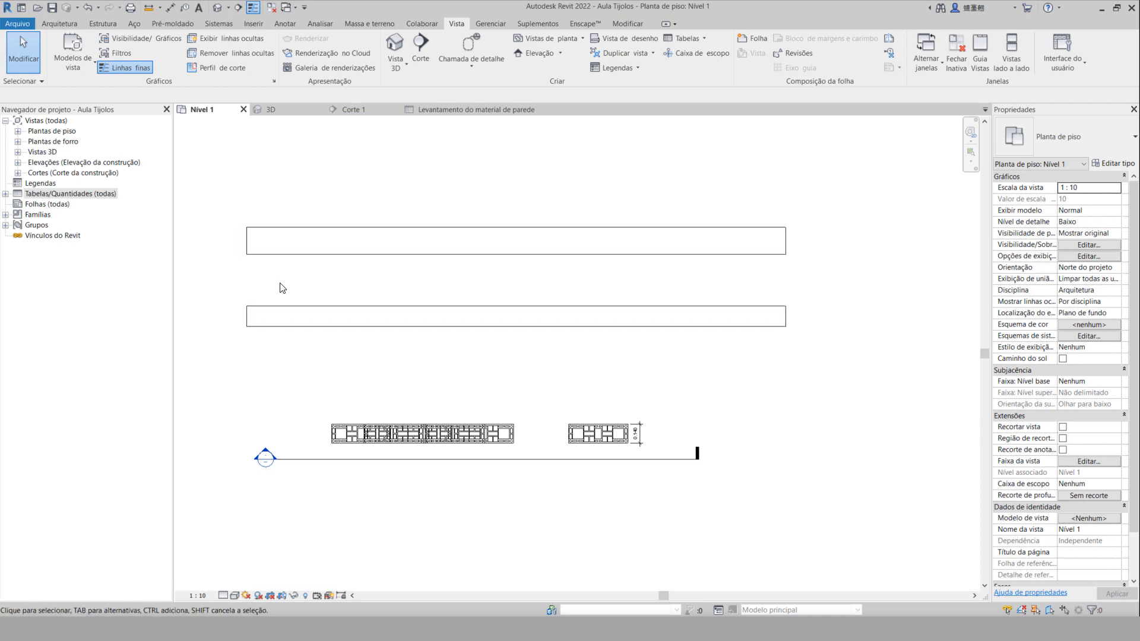
Check the types of the two walls in the Nível 1 plan and examine the structural blocks below them.
left_click(321, 248)
left_click(307, 307)
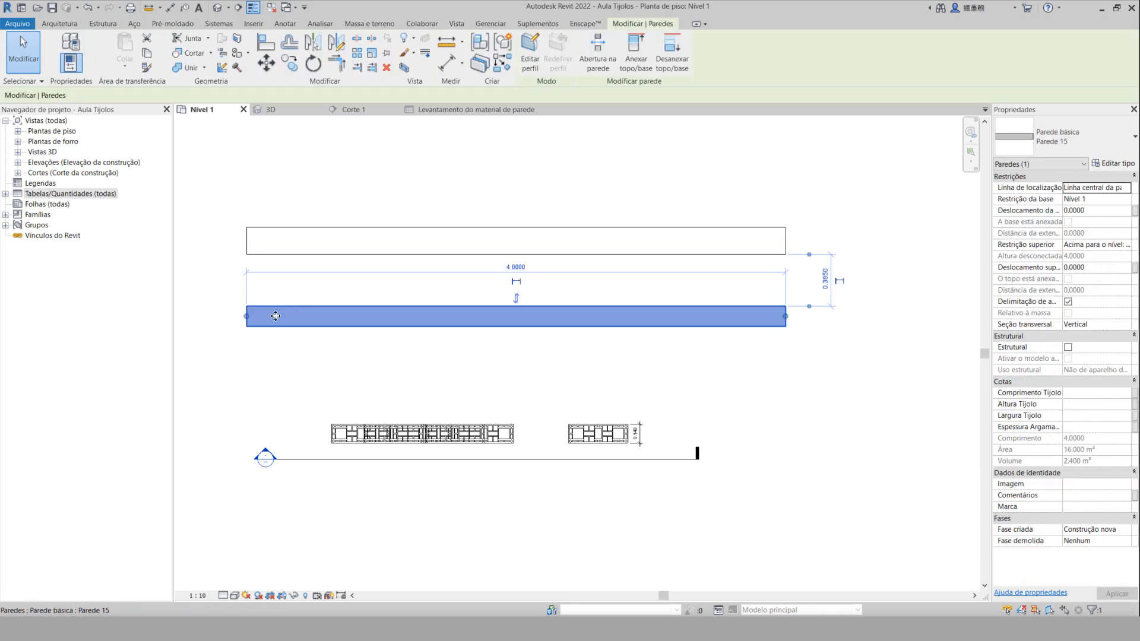
left_click(216, 356)
middle_click_drag(438, 481, 441, 436)
scroll(440, 416, "up", 2)
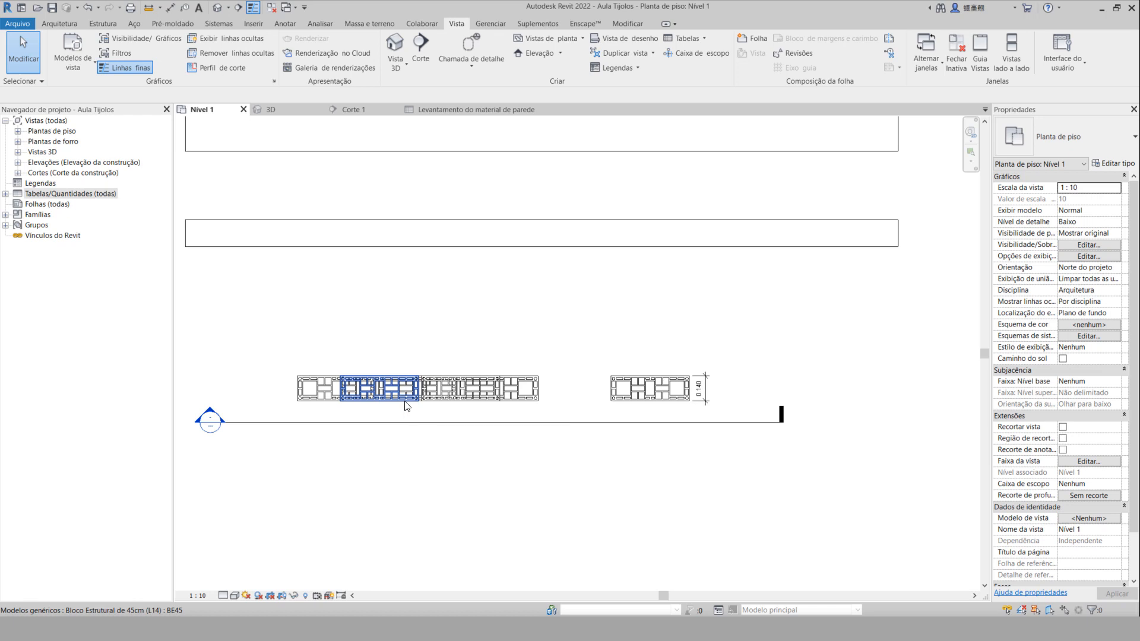
scroll(406, 404, "up", 1)
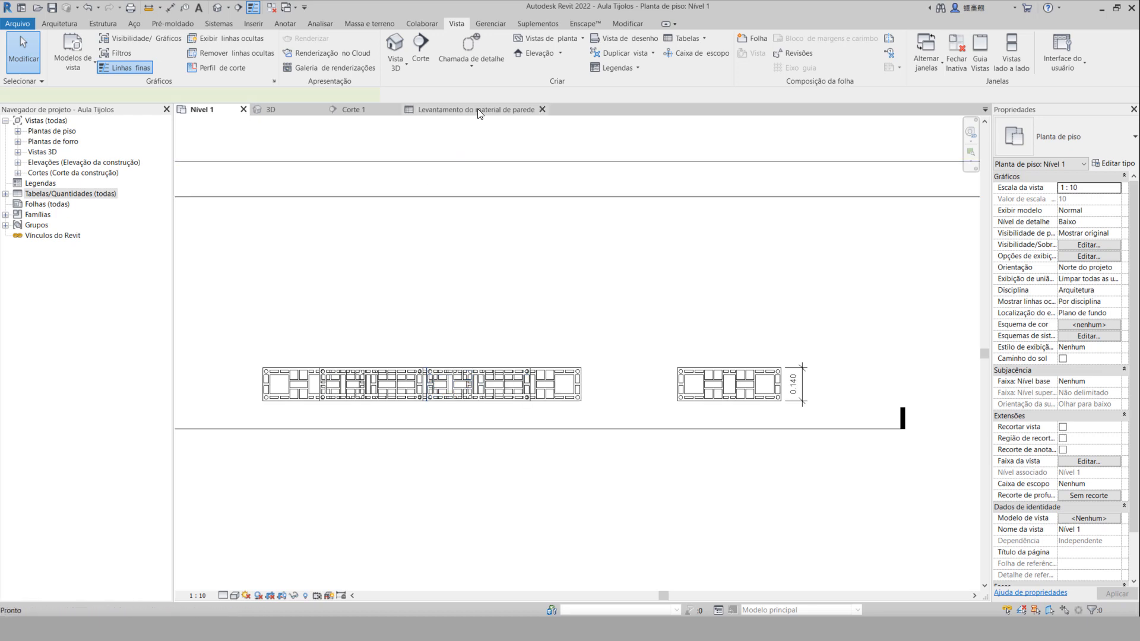
Sort the wall material takeoff by Descrição in ascending order.
left_click(460, 111)
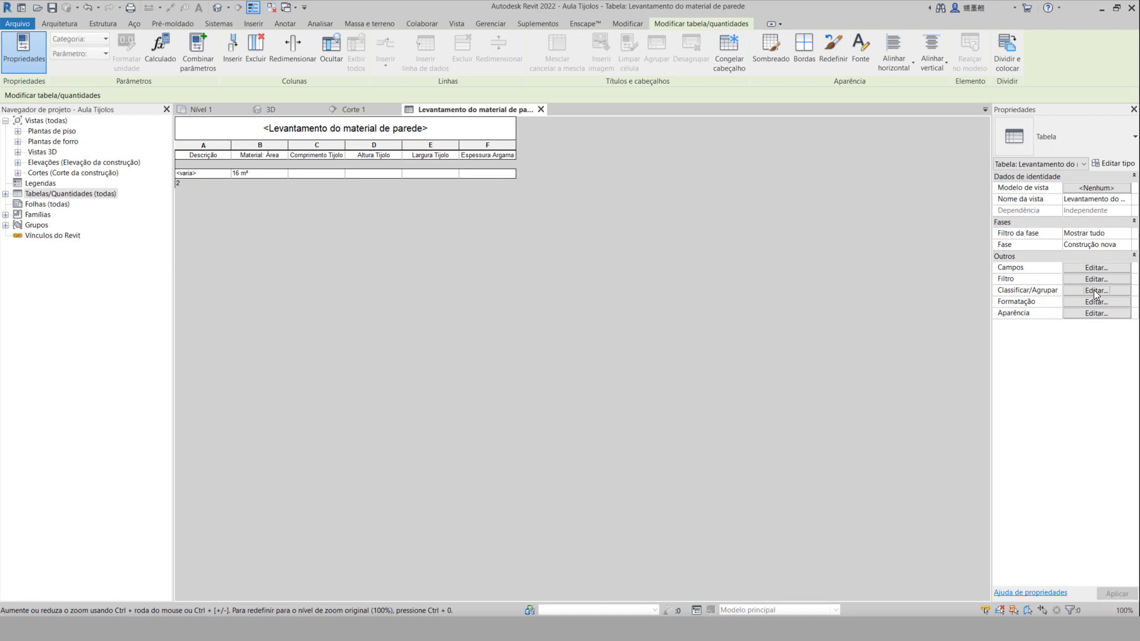
left_click(1073, 291)
left_click(540, 254)
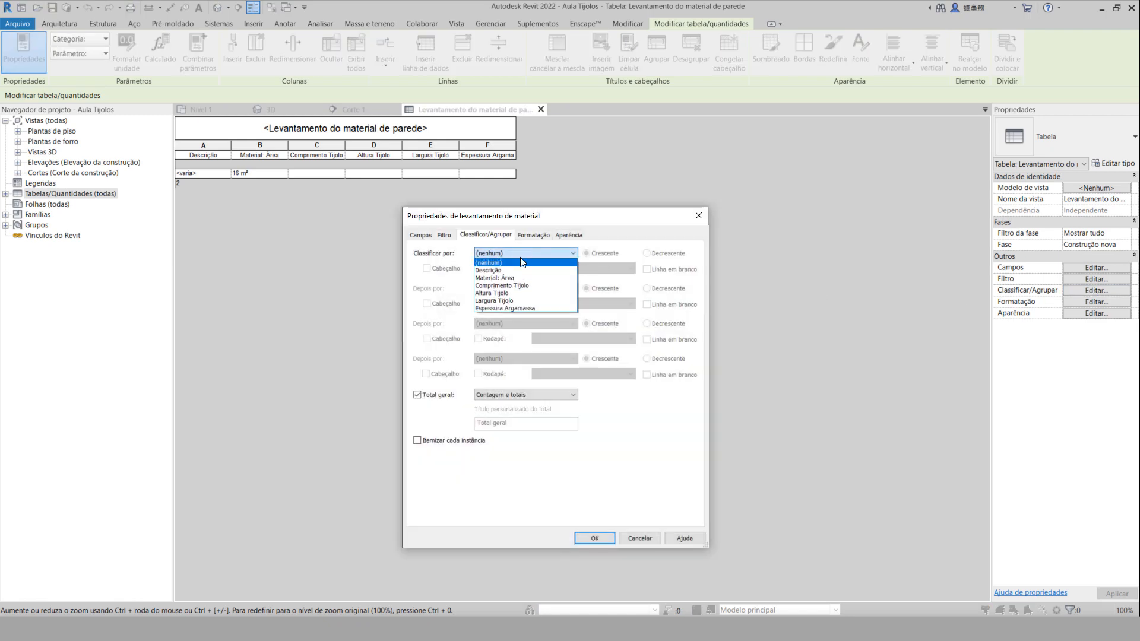
left_click(498, 271)
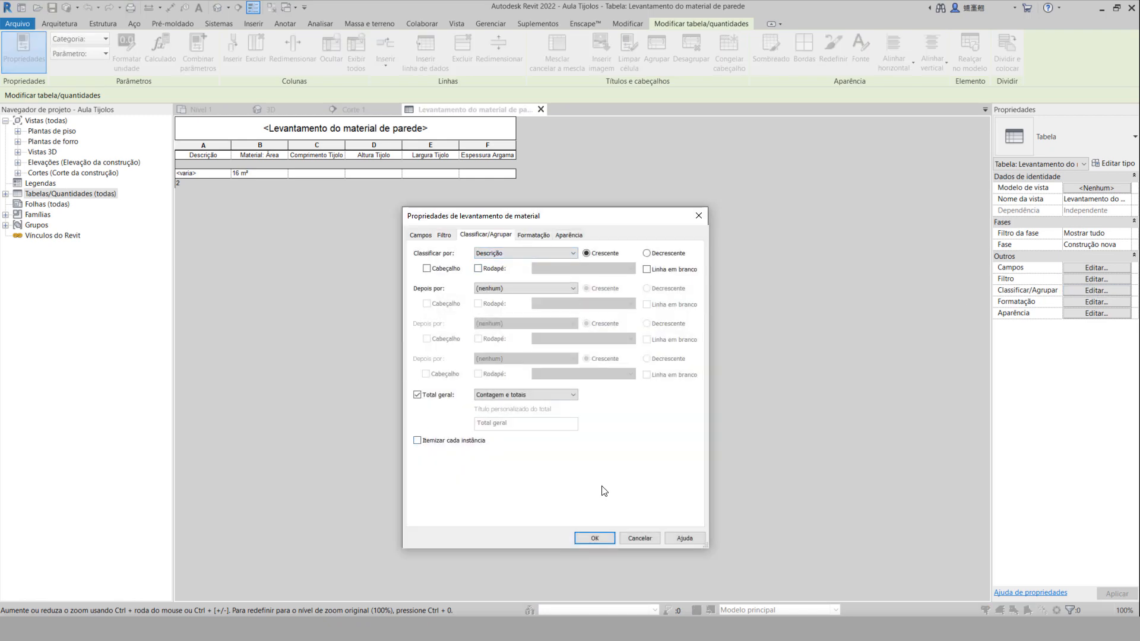
left_click(595, 538)
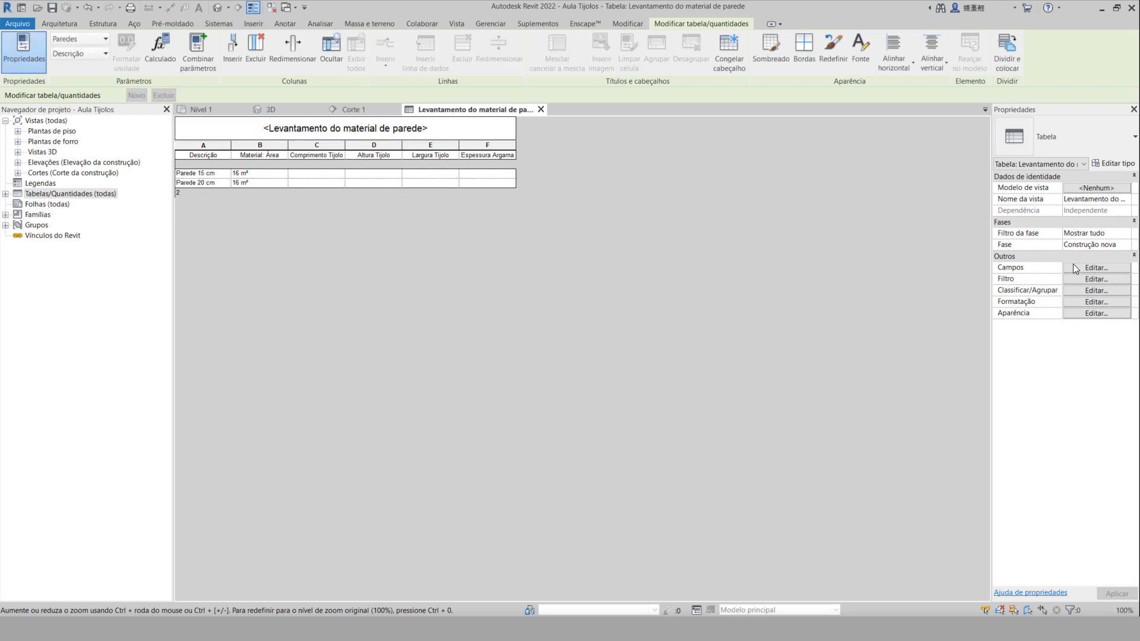
Review the available sorting fields in the wall material takeoff's sorting settings and keep Descrição.
left_click(1089, 290)
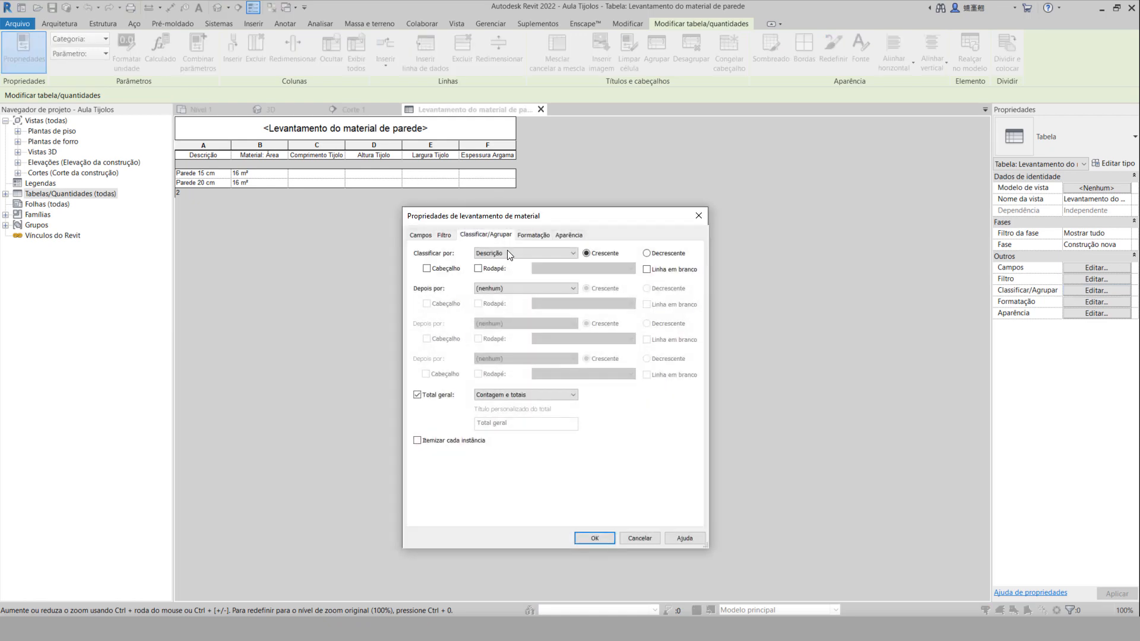
left_click(505, 253)
left_click(504, 255)
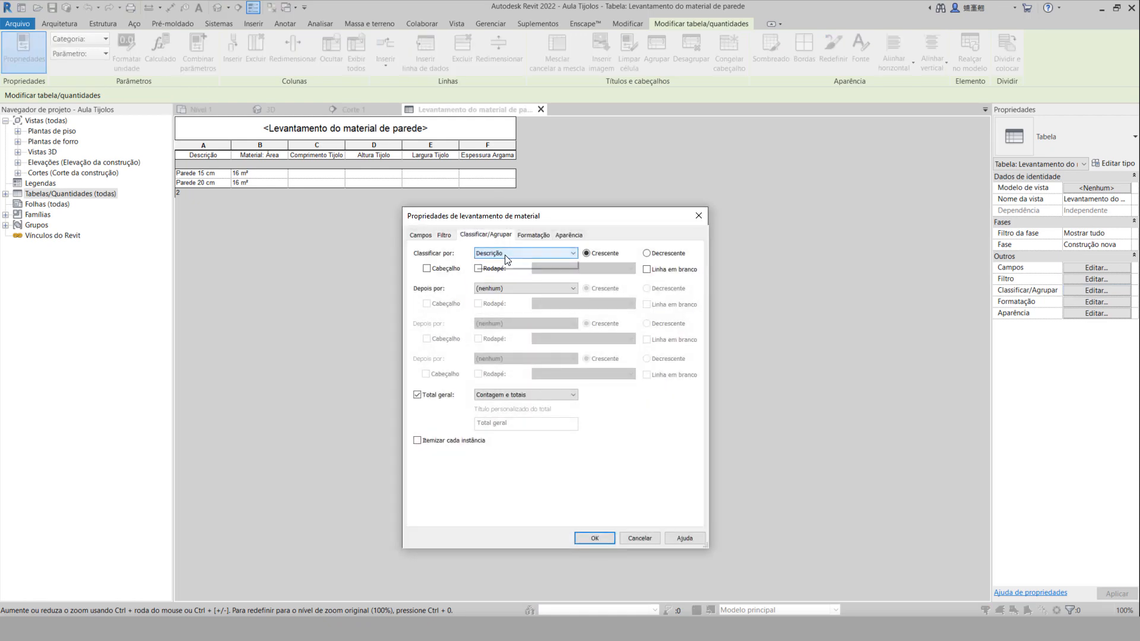
left_click(504, 255)
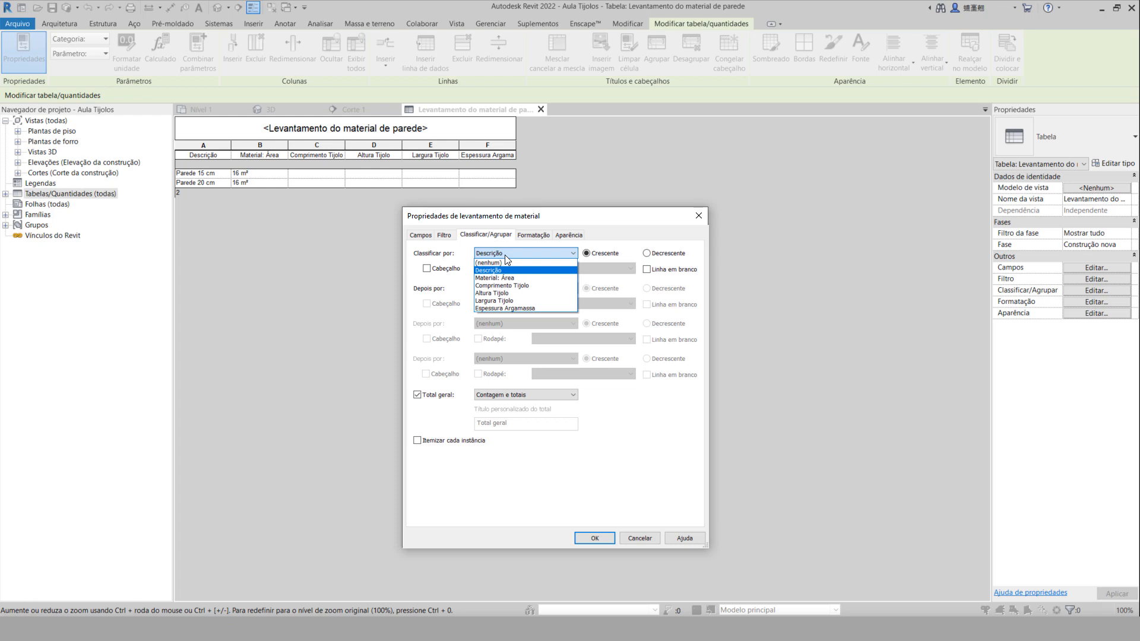
left_click(504, 255)
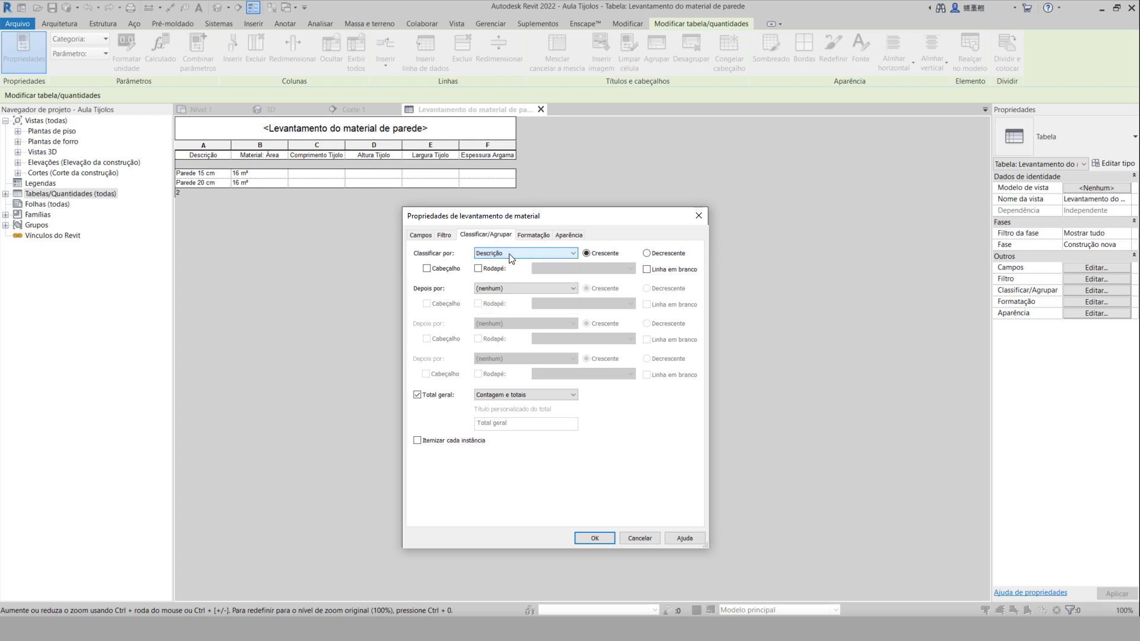
left_click(588, 539)
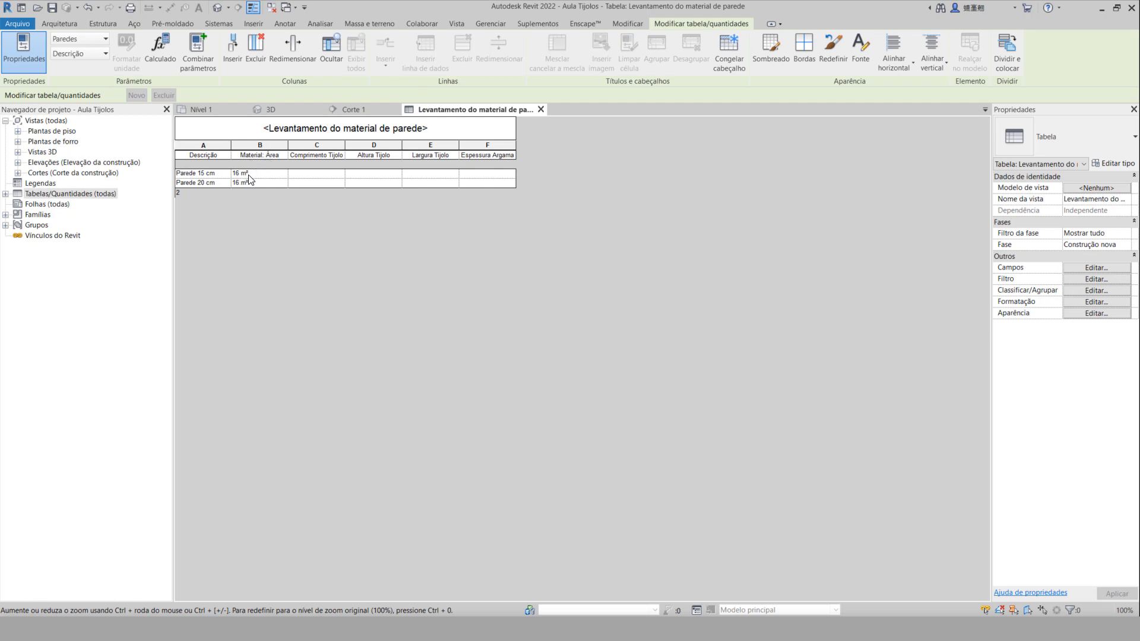
Lengthen the upper Parede 20 wall in the Nível 1 plan by moving its east end outward, and return to the wall material takeoff.
left_click(215, 108)
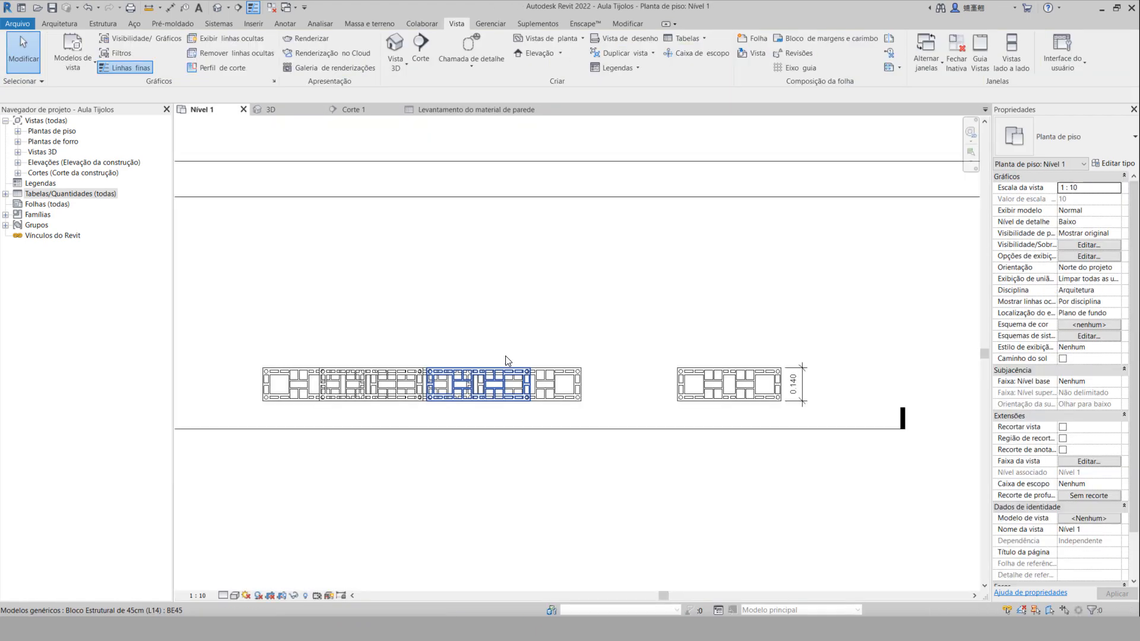
scroll(505, 360, "down", 5)
left_click(550, 265)
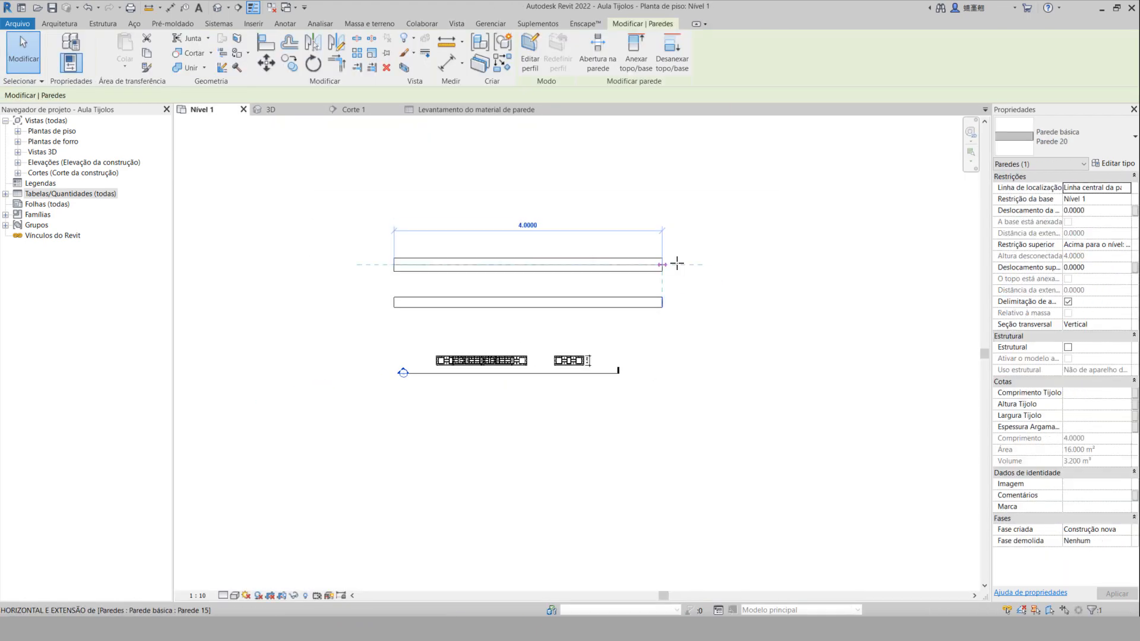
left_click_drag(676, 263, 695, 264)
left_click(663, 247)
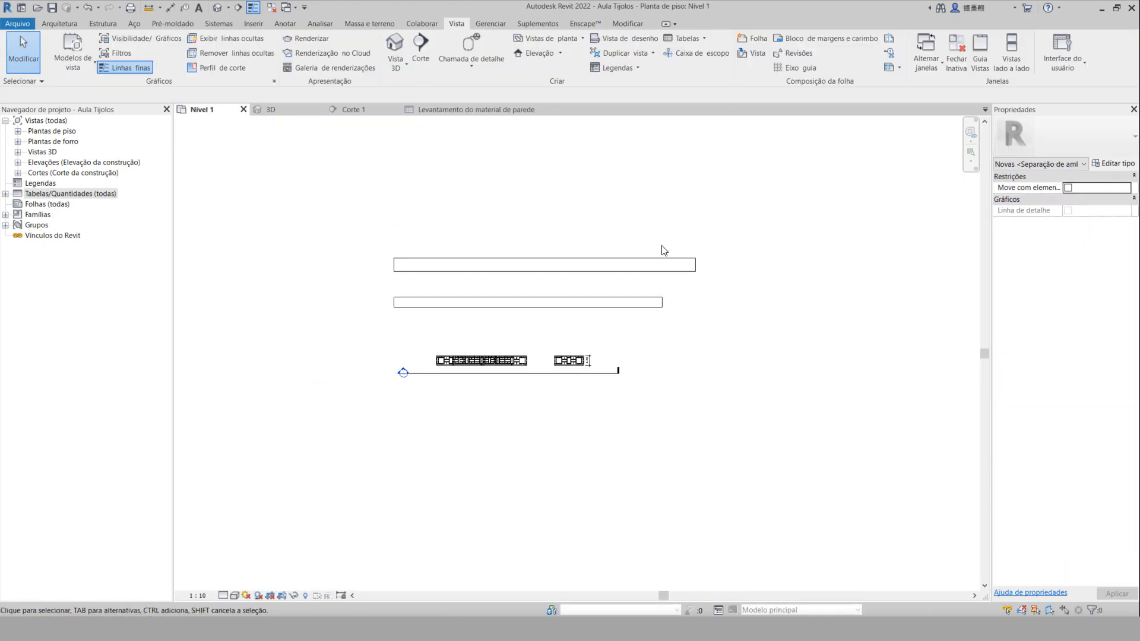
left_click(469, 111)
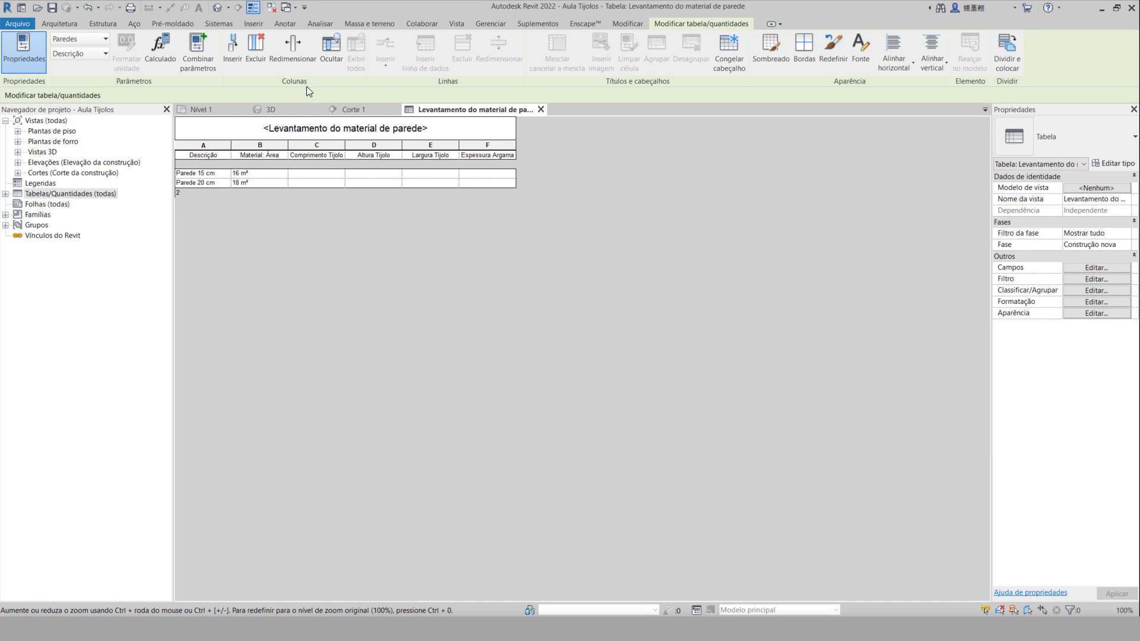
Add a calculated value named Qtde Tijolo to the takeoff fields and begin its formula with Material: Área/.
left_click(1104, 265)
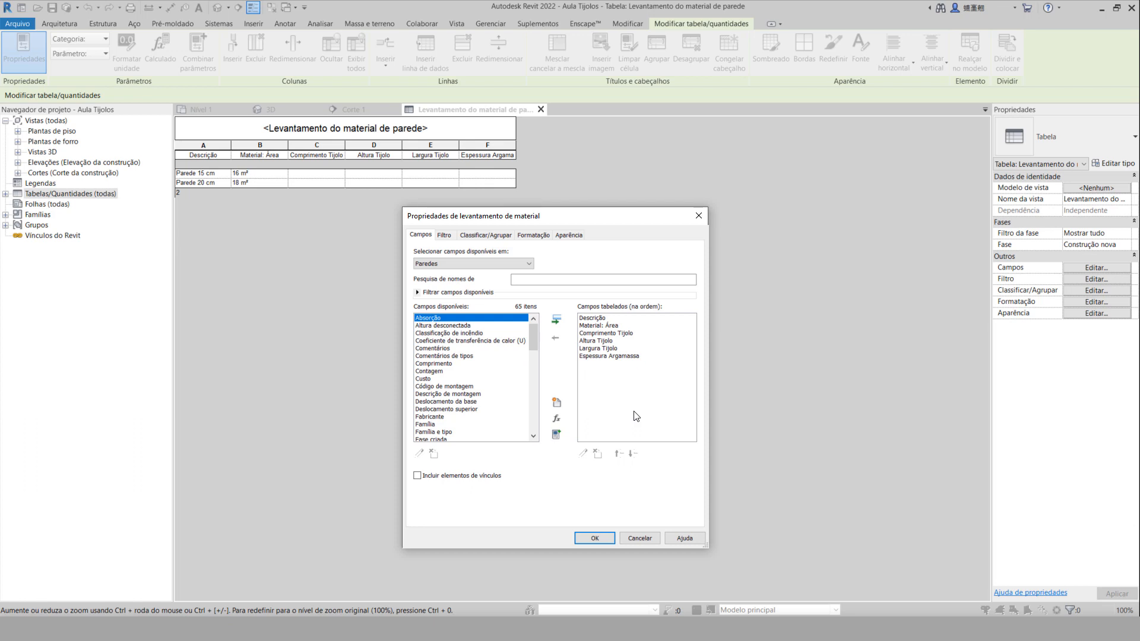
left_click(556, 419)
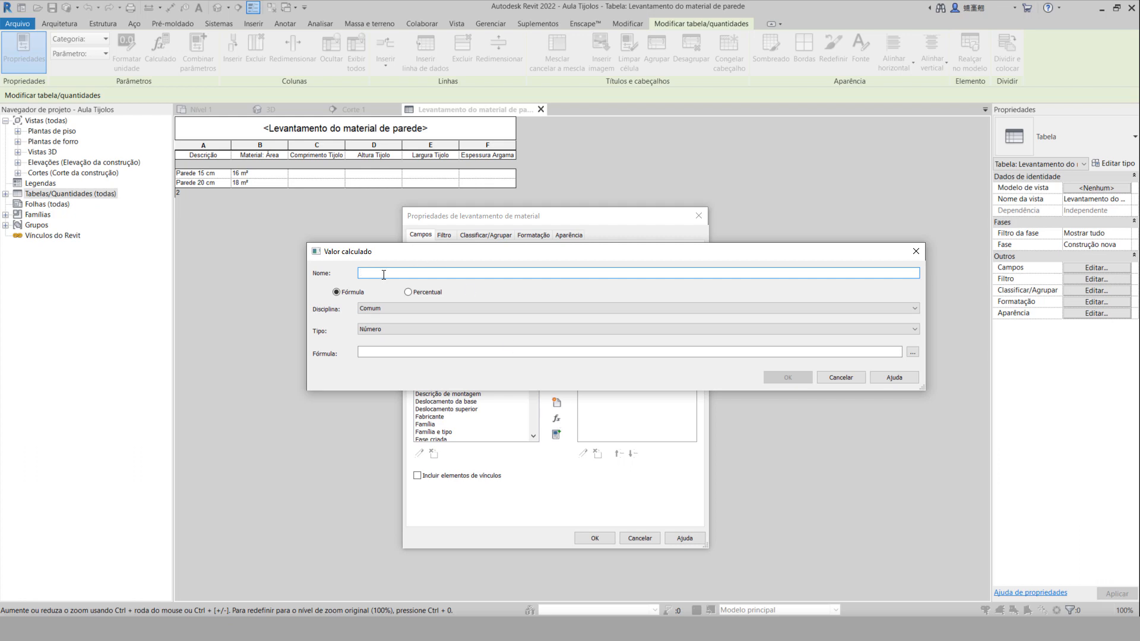
type("Qtde Tijolo")
left_click(389, 350)
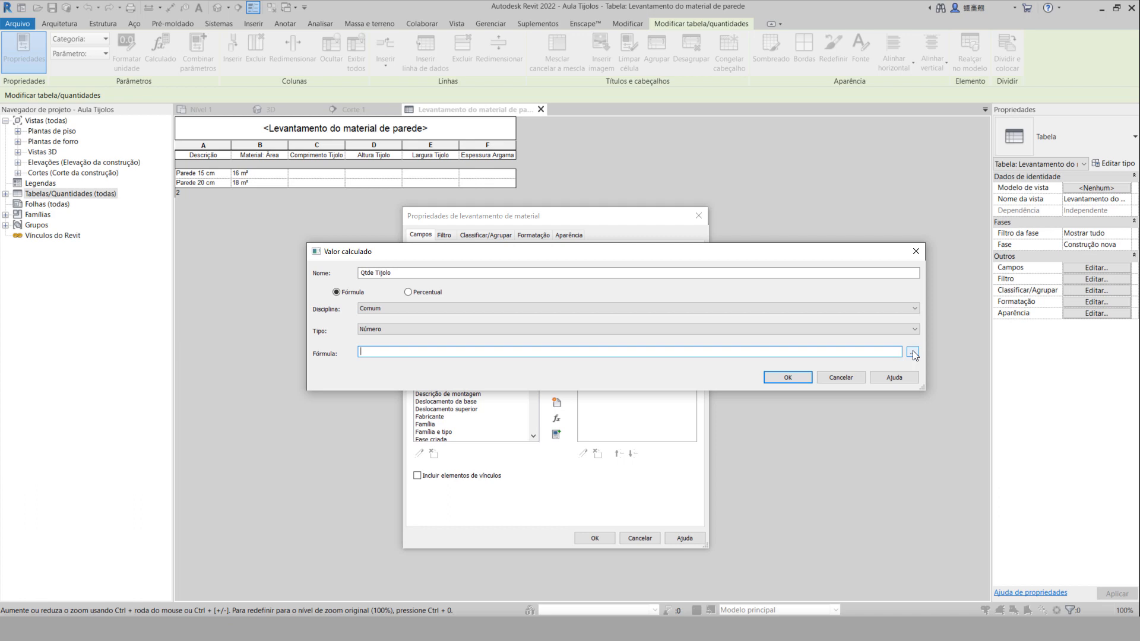
left_click(389, 352)
left_click(912, 352)
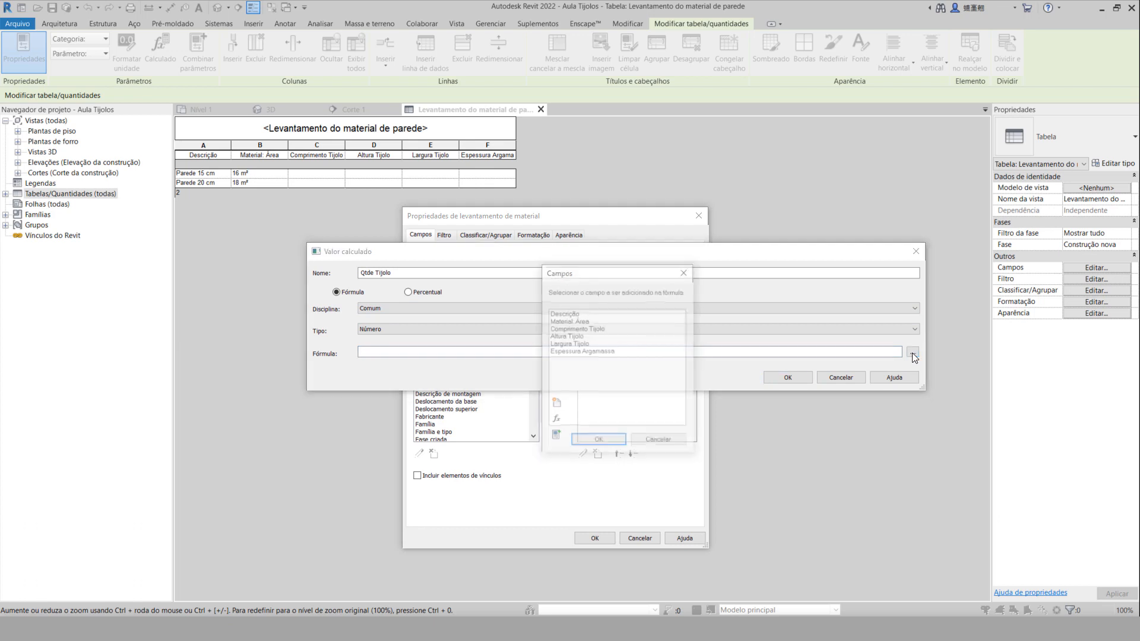
left_click(570, 320)
left_click(598, 440)
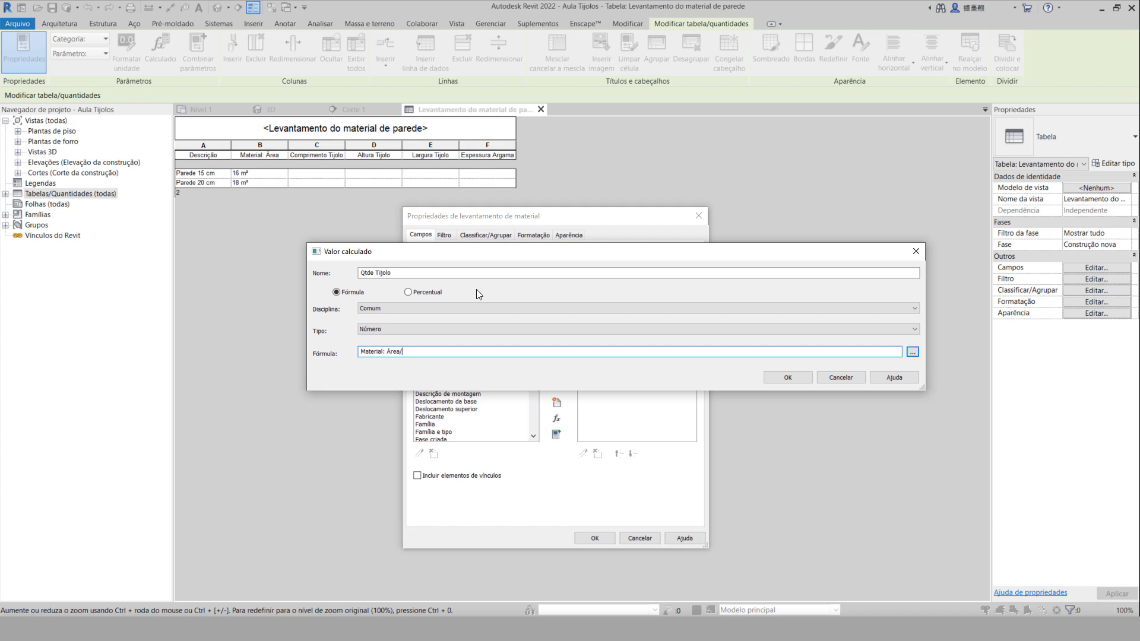
Extend the Qtde Tijolo formula with Comprimento Tijolo+Espessura Argamassa as the divisor and try to accept it.
left_click(912, 353)
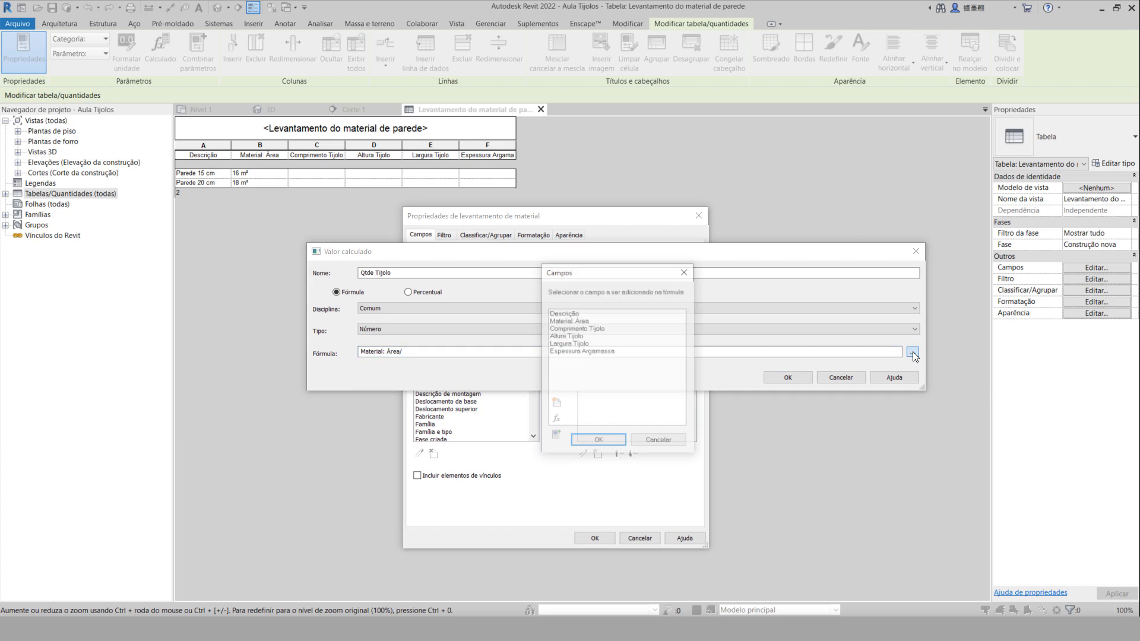
left_click(576, 329)
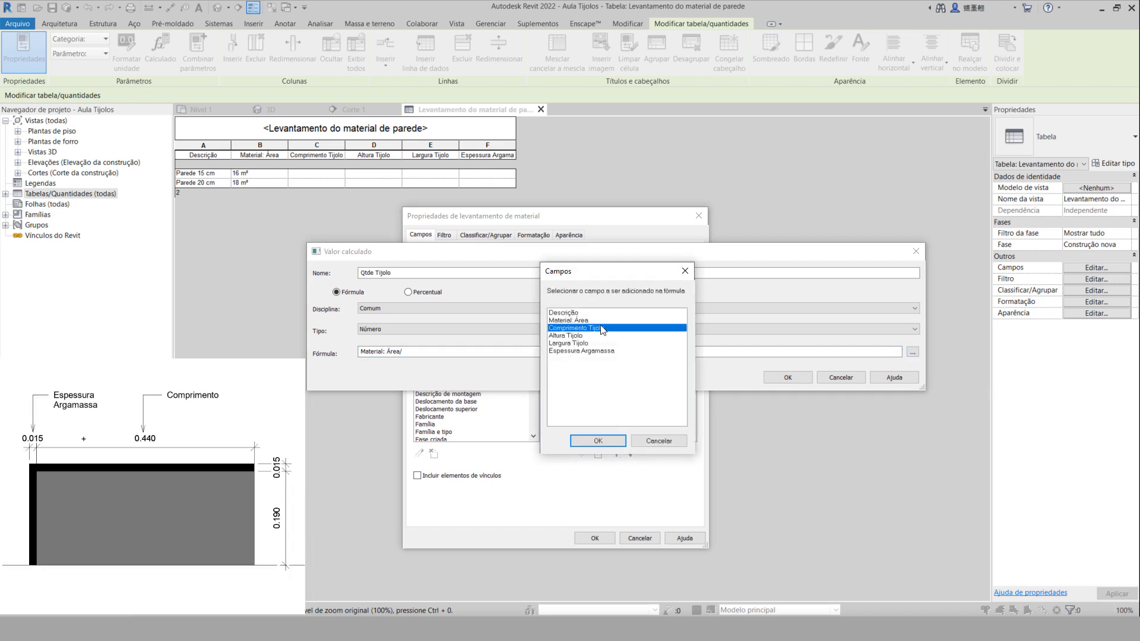
left_click(598, 441)
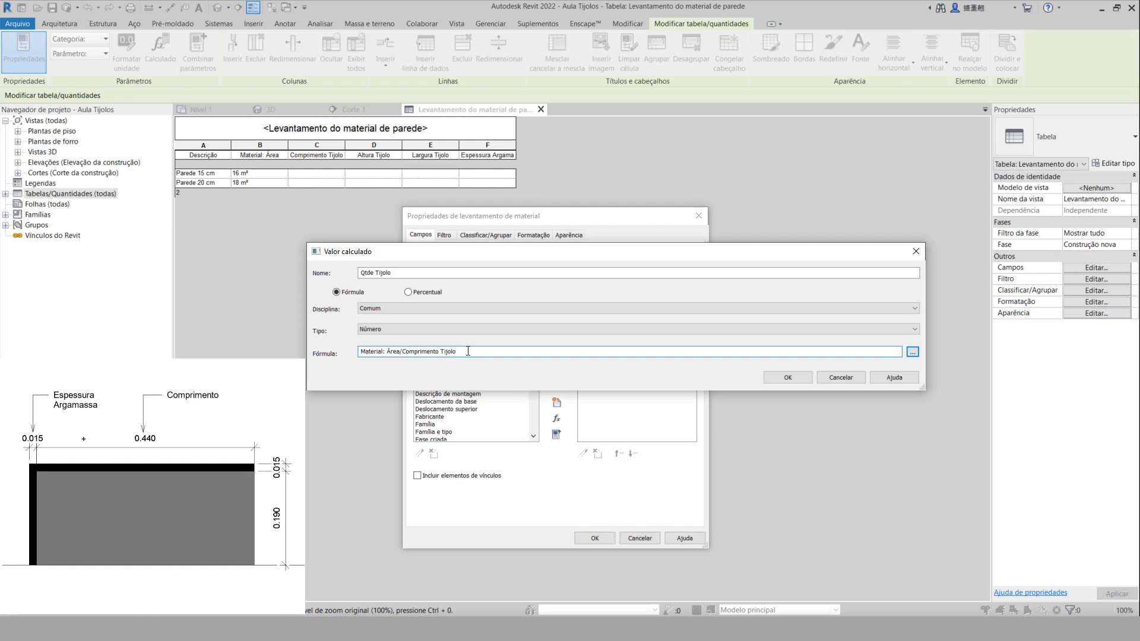
type("+")
left_click(912, 352)
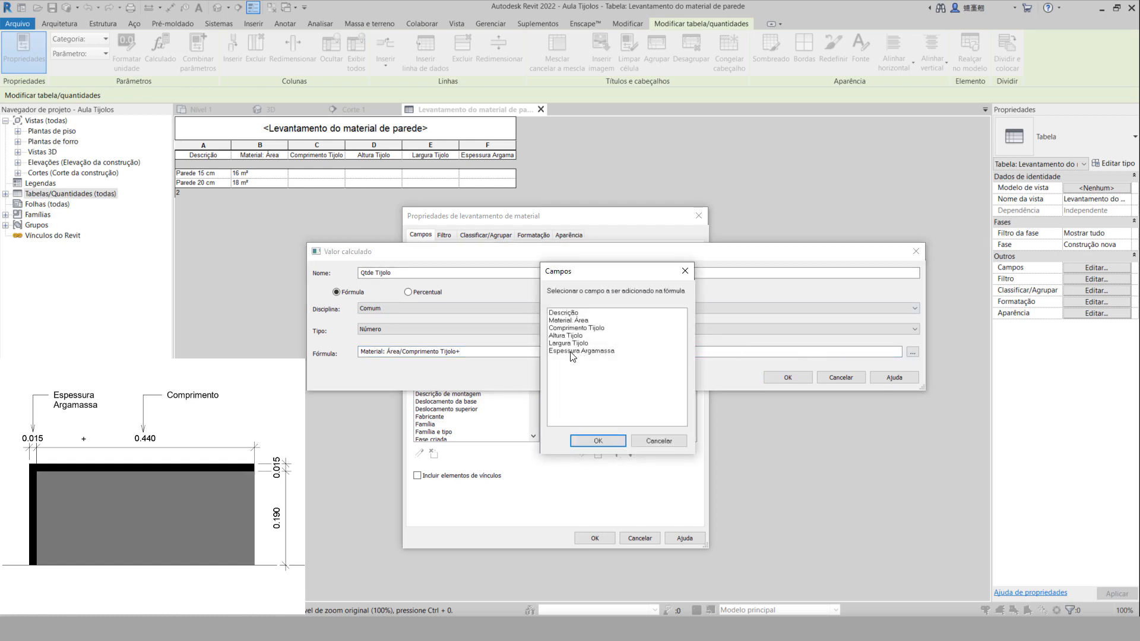
left_click(610, 351)
left_click(599, 441)
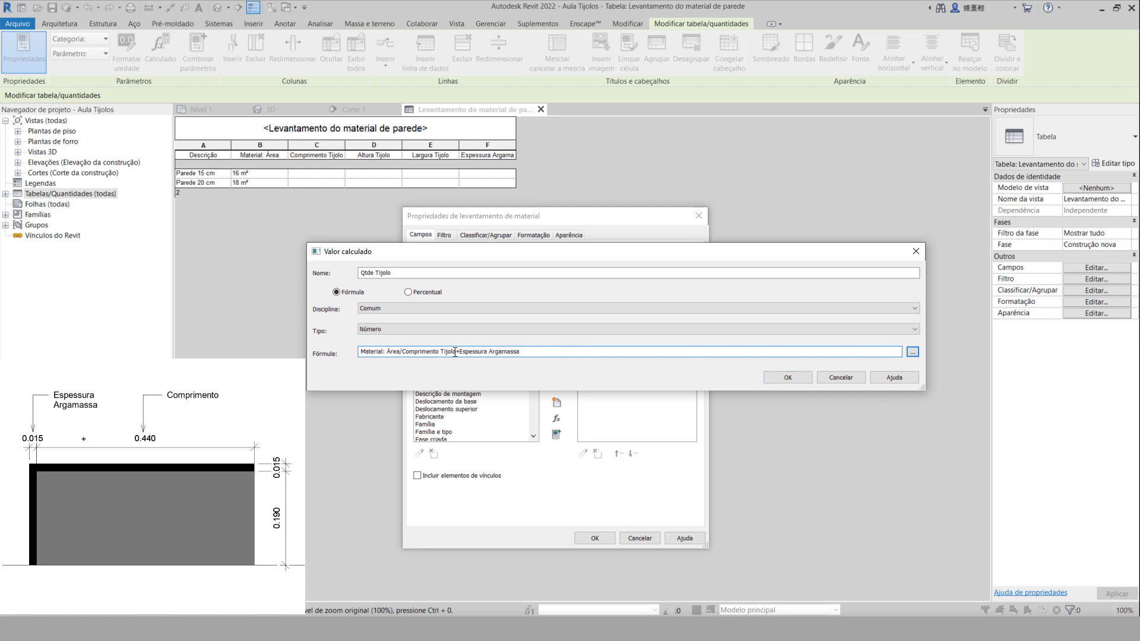
left_click(789, 378)
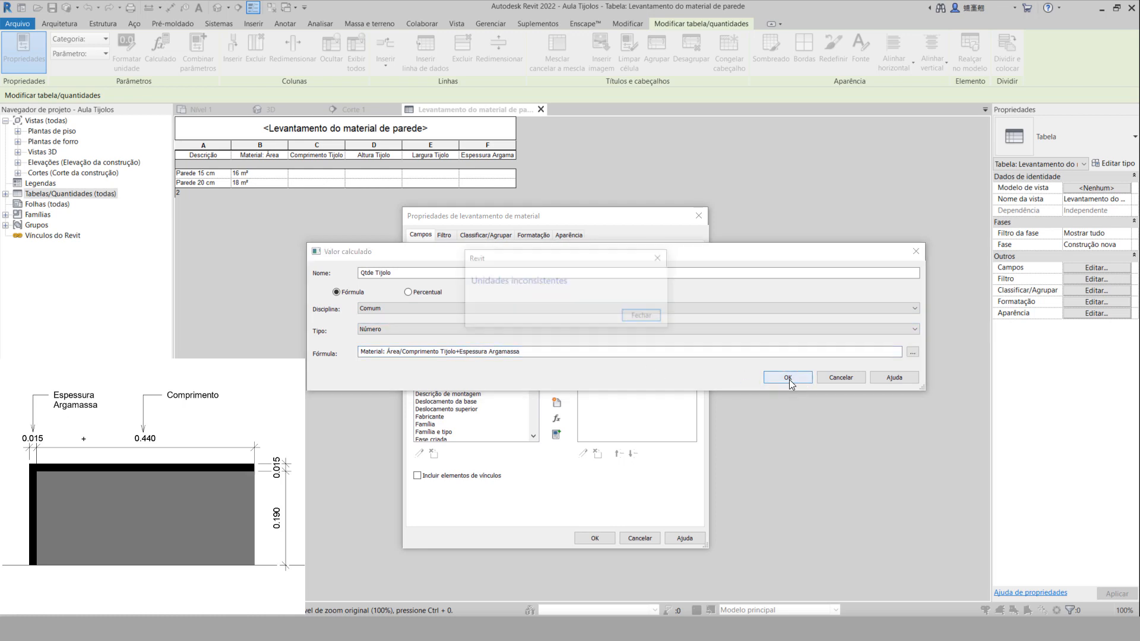
left_click(660, 257)
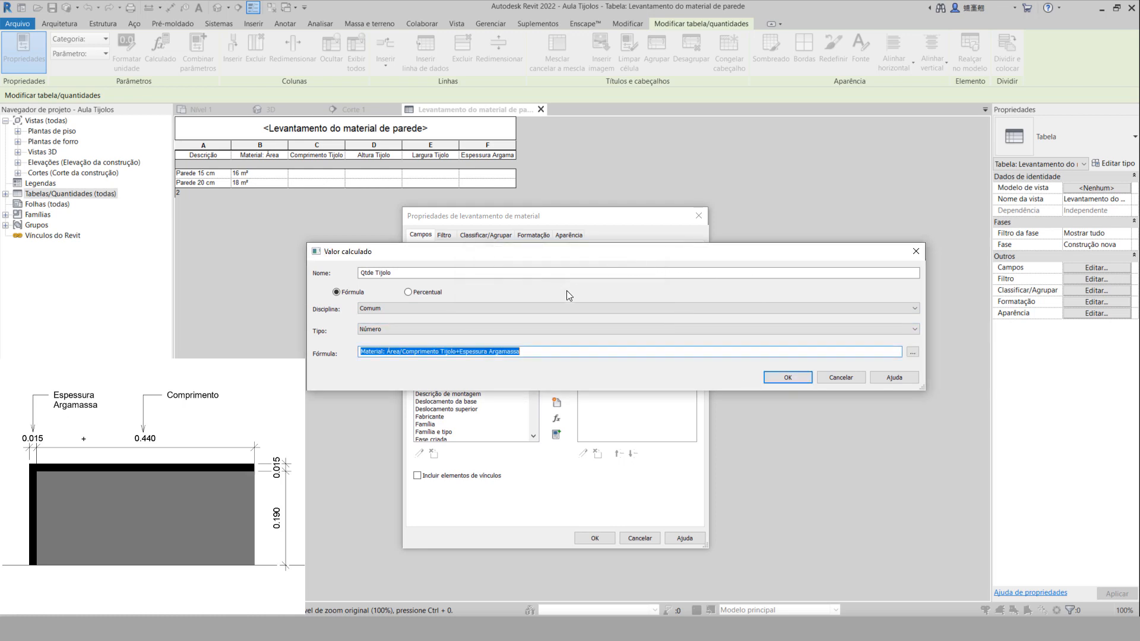
Append *Altura Tijolo+Espessura Argamassa to the end of the Qtde Tijolo formula.
left_click(527, 349)
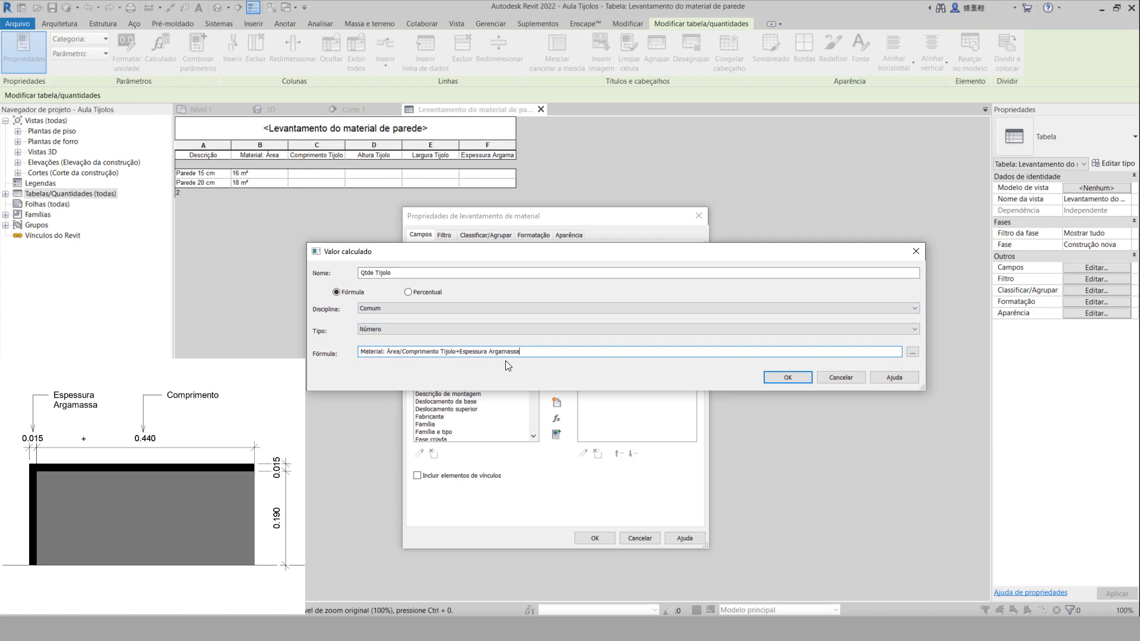
left_click(402, 353)
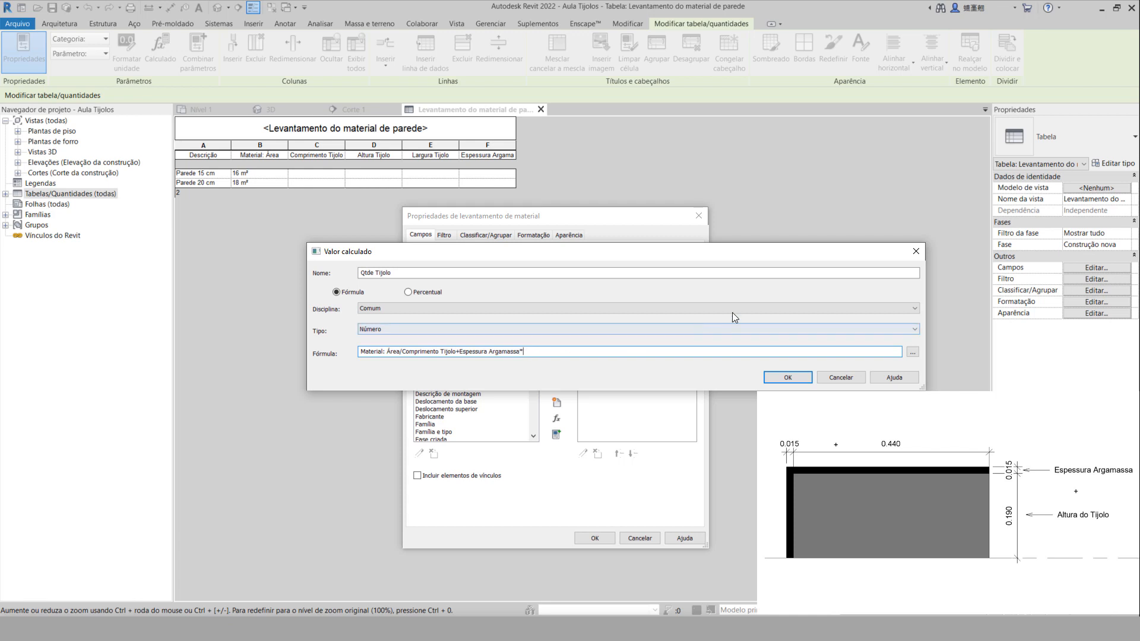
left_click(912, 352)
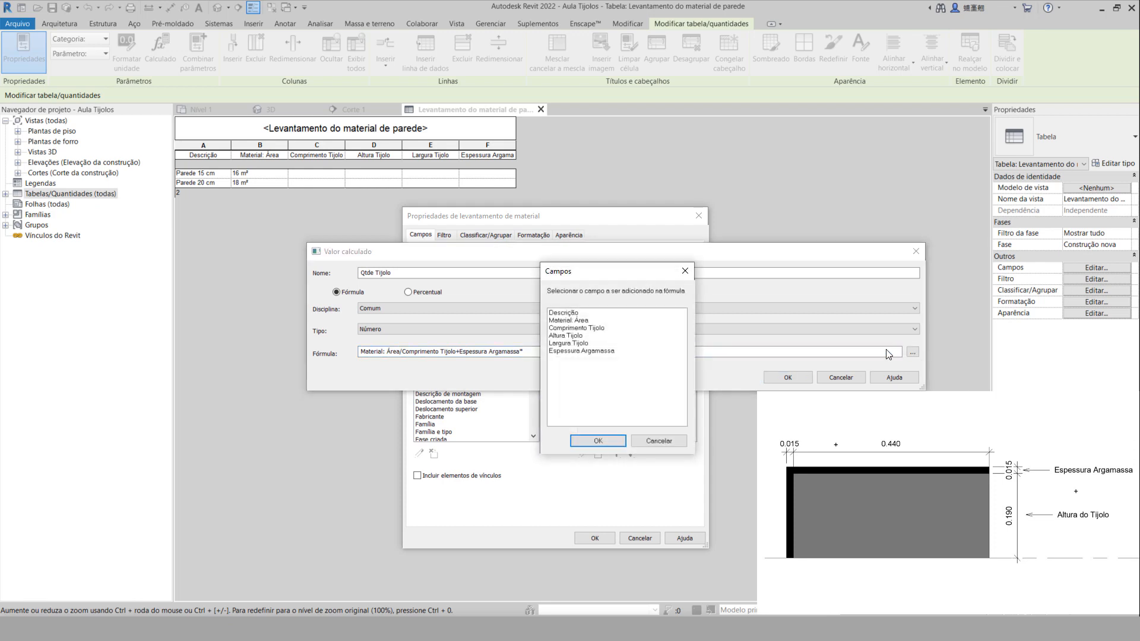
left_click(573, 336)
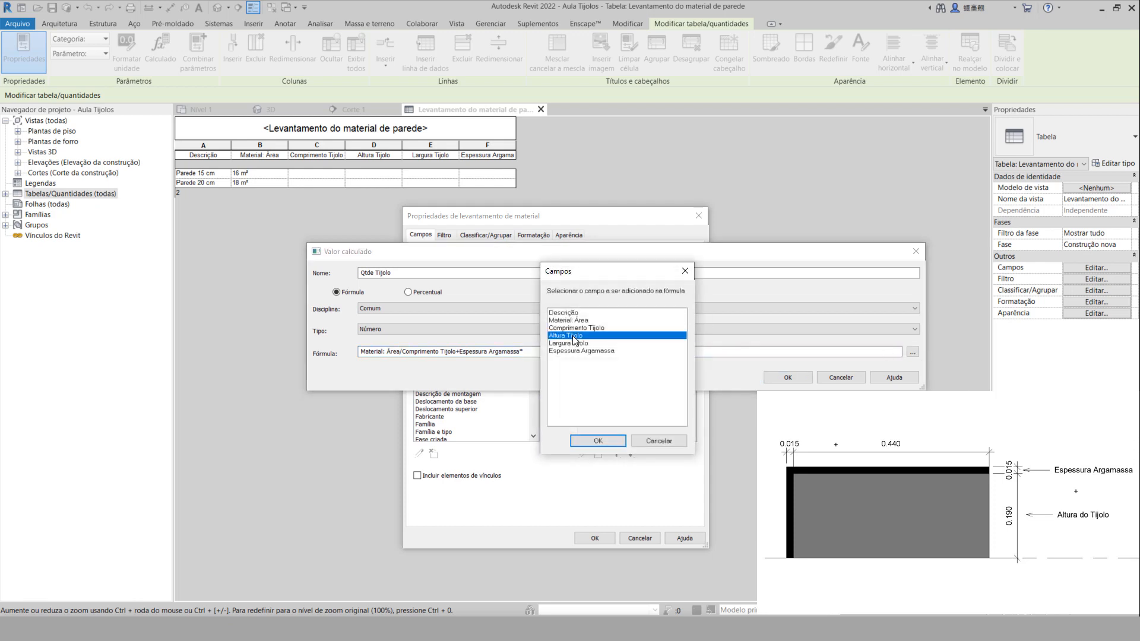
left_click(592, 441)
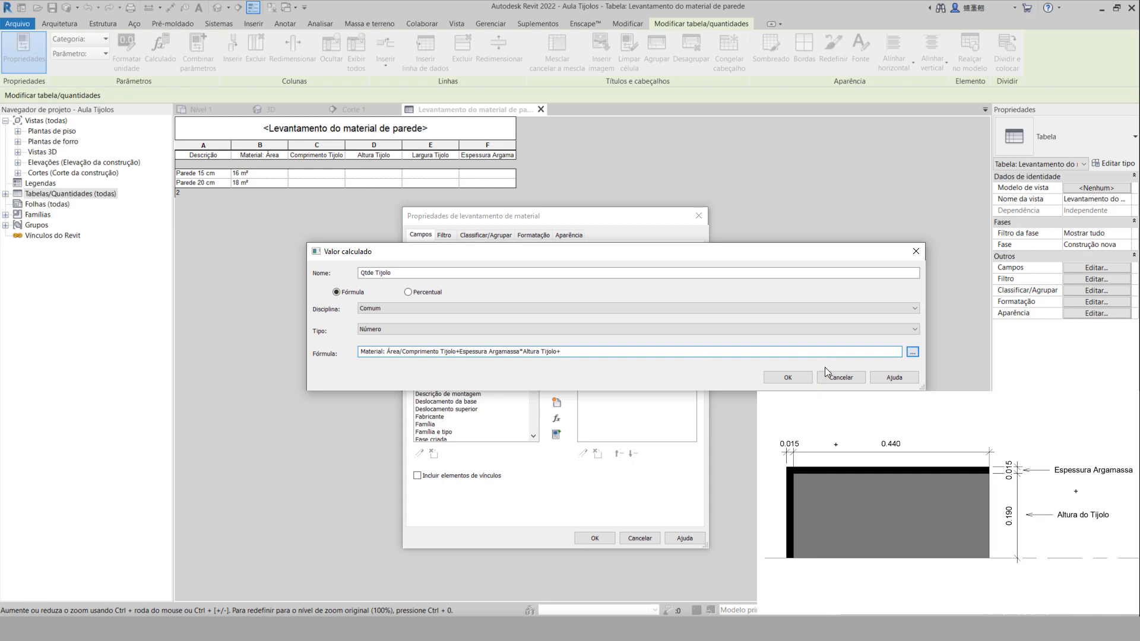
left_click(911, 352)
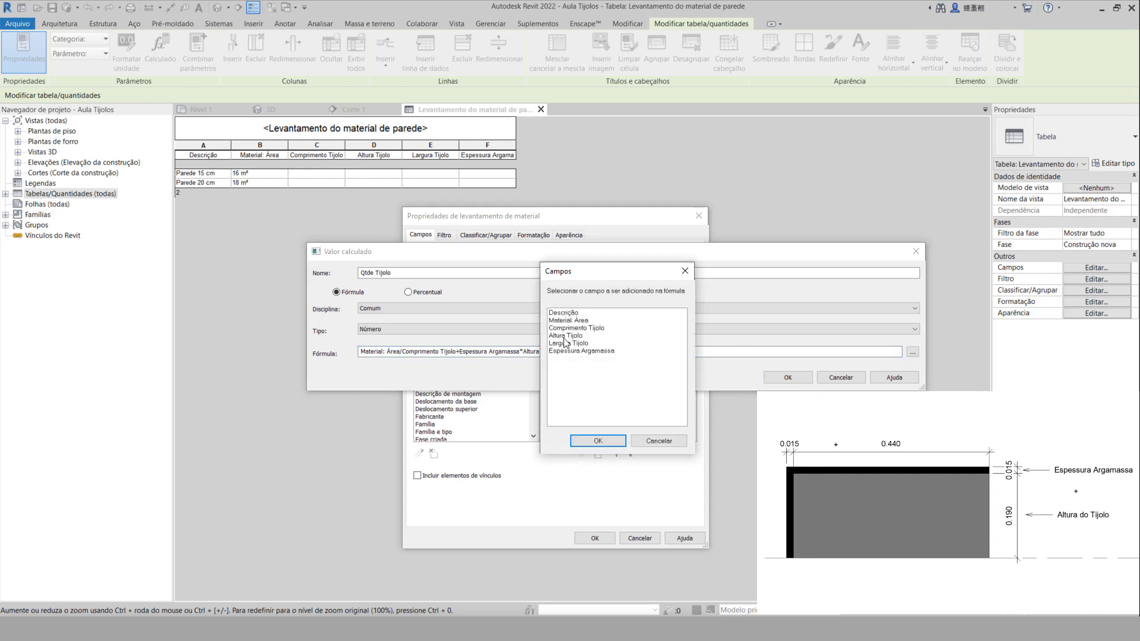
left_click(568, 351)
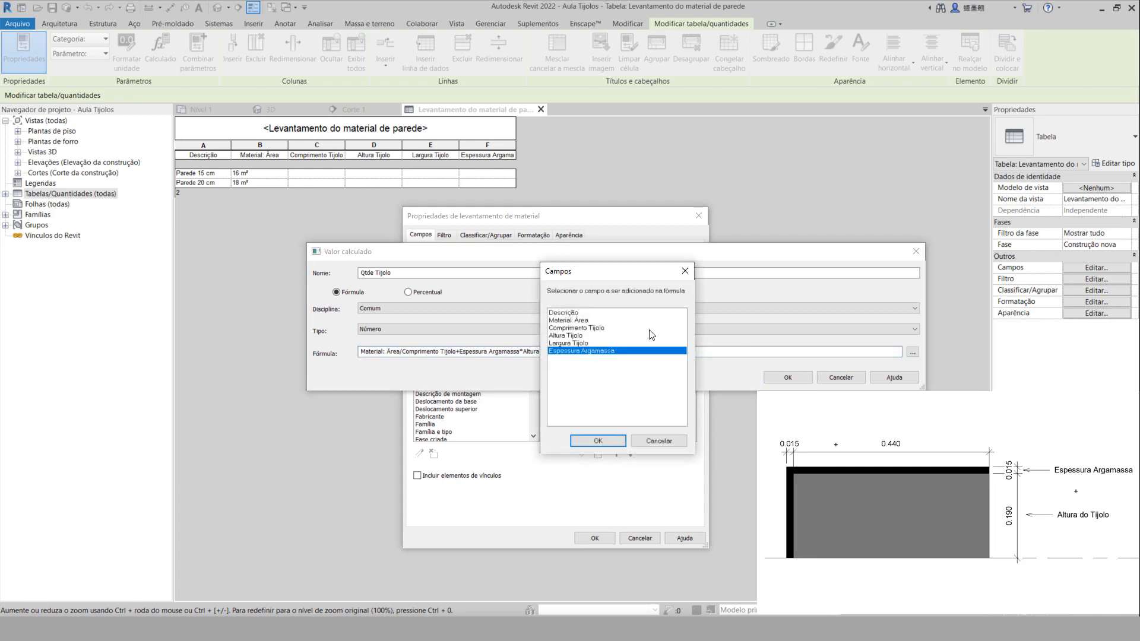
left_click(606, 443)
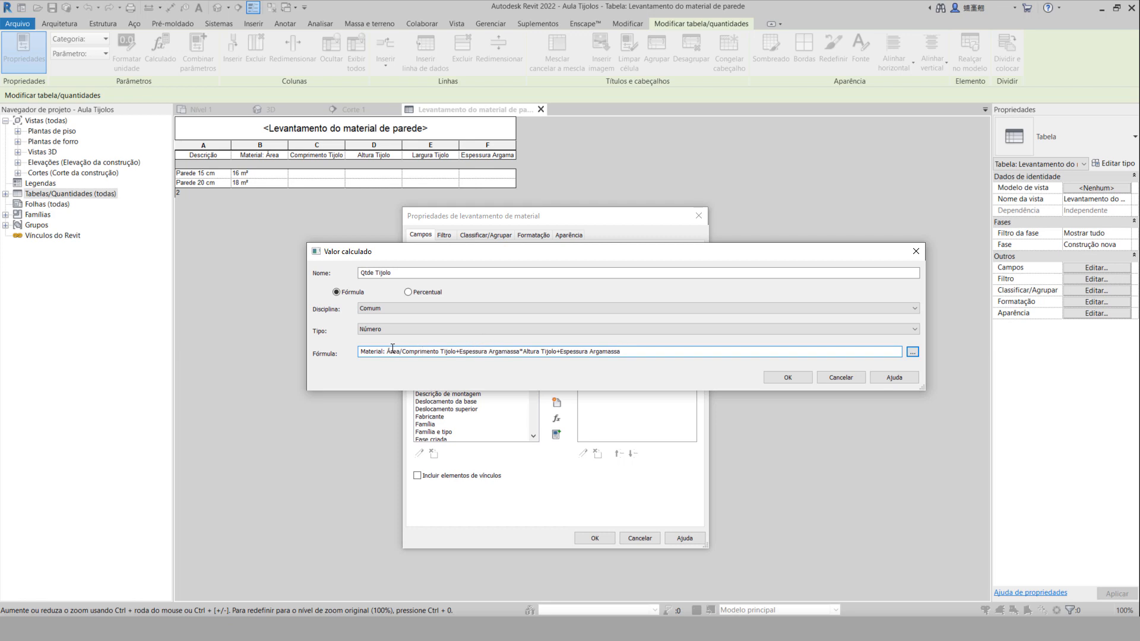
Enclose Área/Comprimento Tijolo+Espessura Argamassa in parentheses in the Qtde Tijolo formula.
left_click_drag(386, 351, 518, 354)
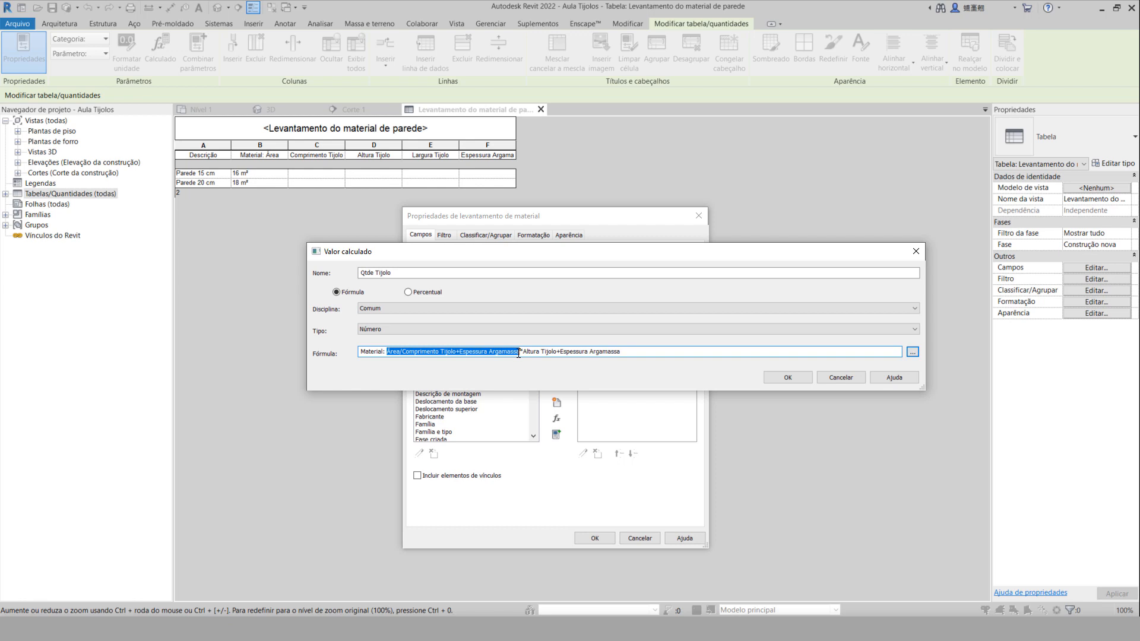
left_click(389, 352)
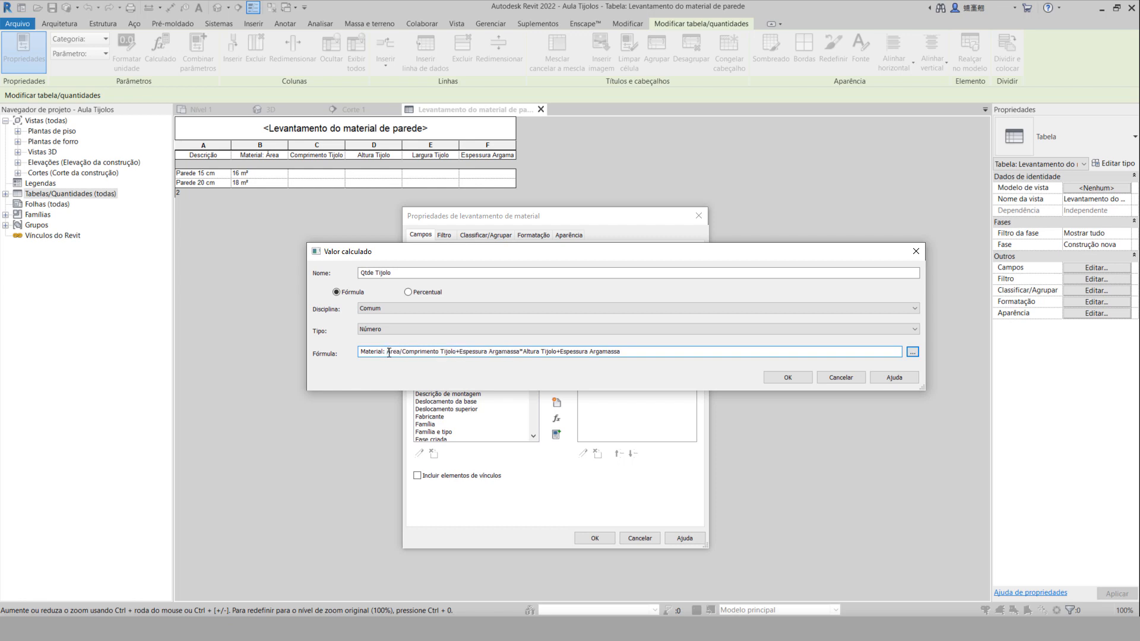
type("(")
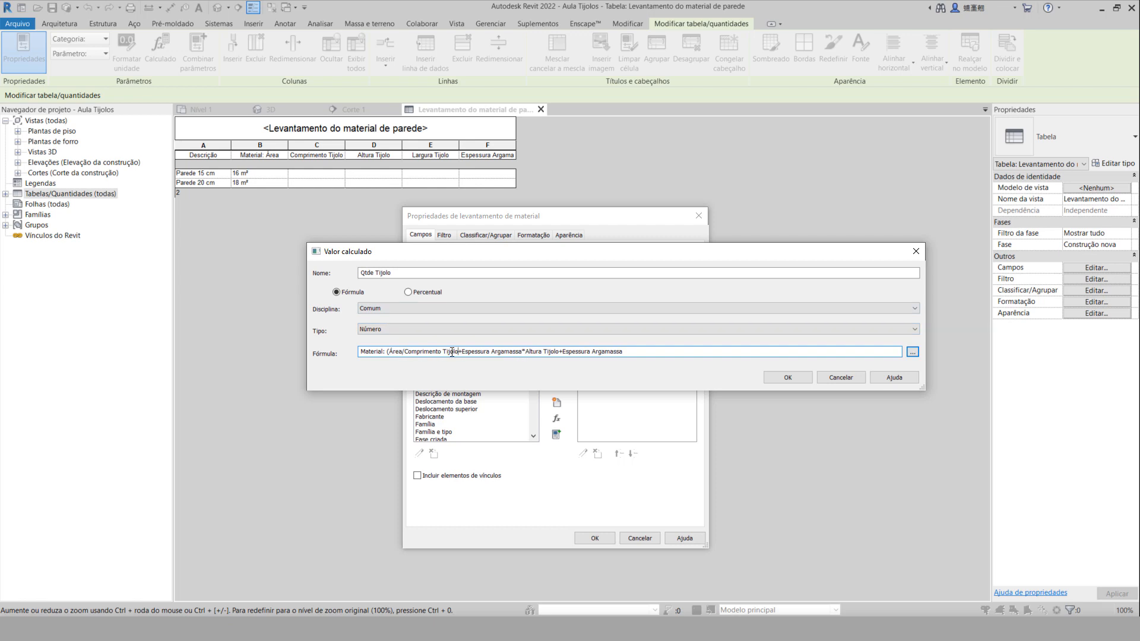
left_click_drag(404, 352, 522, 353)
left_click(522, 352)
type(")")
Add an outer pair of parentheses around the whole expression after Material: in the Qtde Tijolo formula.
left_click_drag(387, 352, 627, 353)
left_click(643, 352)
left_click_drag(387, 352, 518, 352)
left_click_drag(385, 352, 629, 357)
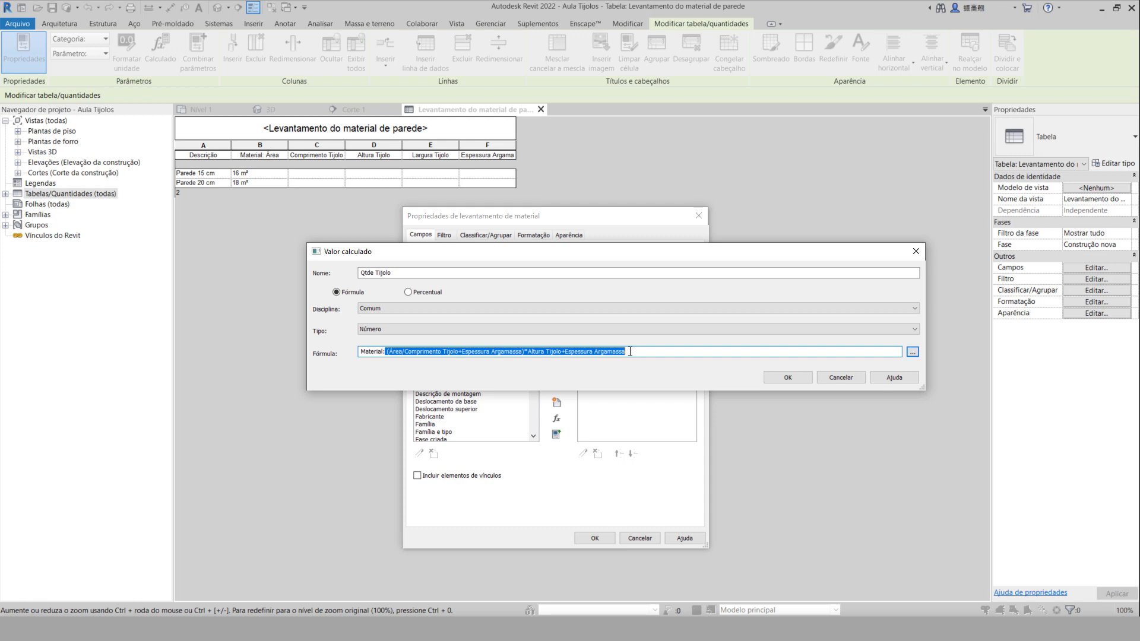
left_click(629, 351)
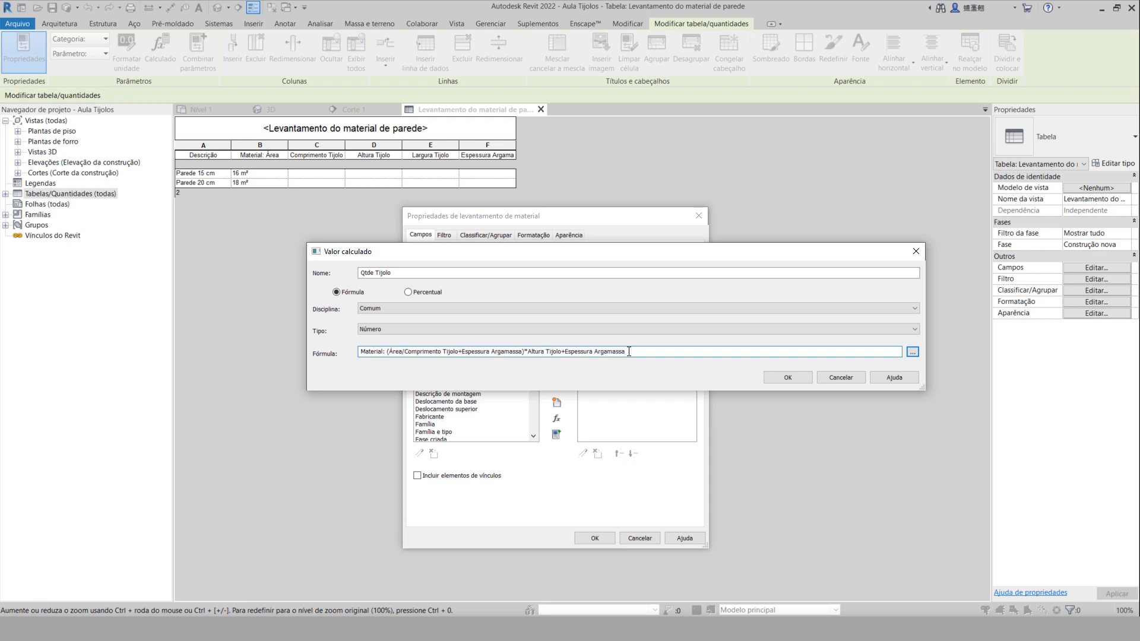
type(")")
mouse_move(389, 352)
left_mouse_down()
mouse_move(531, 352)
mouse_move(387, 352)
left_mouse_up()
left_click(387, 352)
type("(")
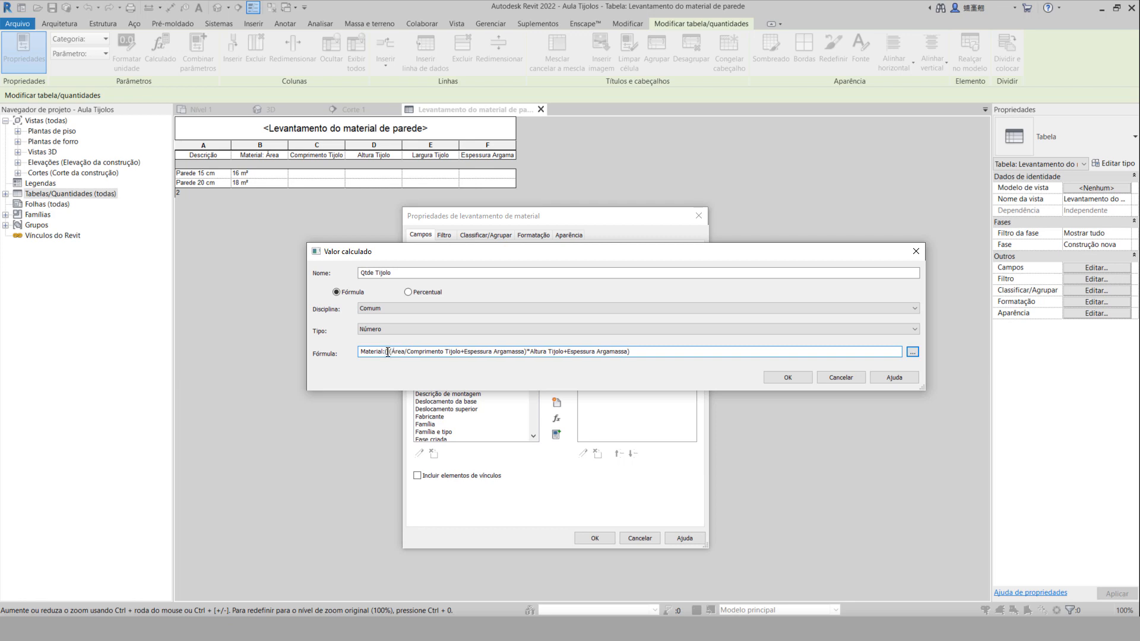
Remove the space and both opening parentheses between Material: and Área in the Qtde Tijolo formula.
key("Delete")
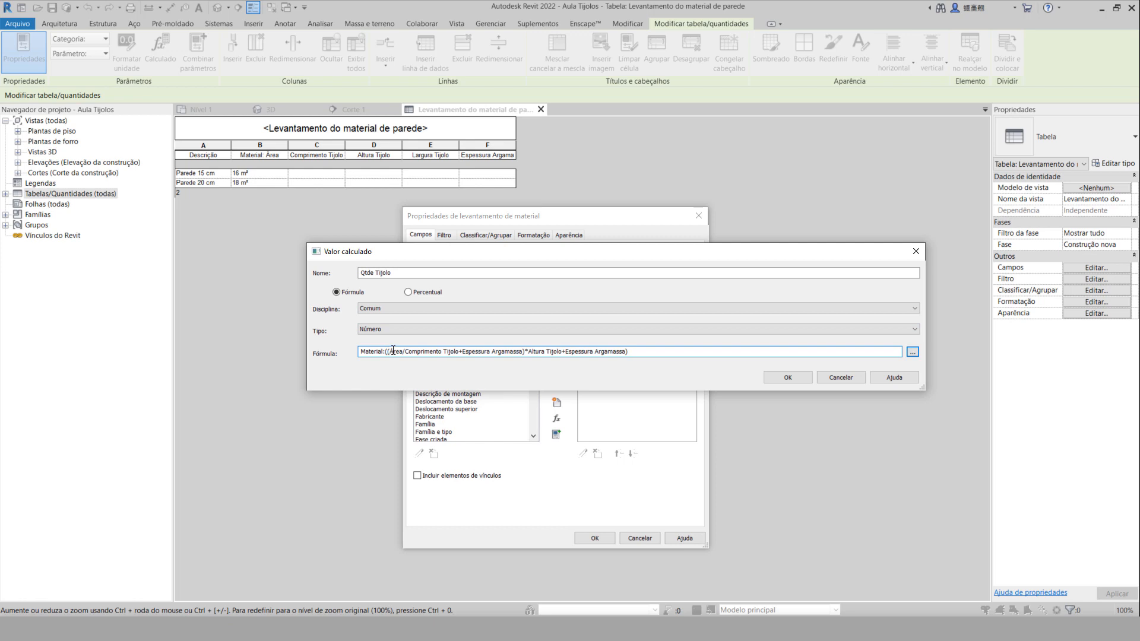
left_click_drag(389, 351, 514, 355)
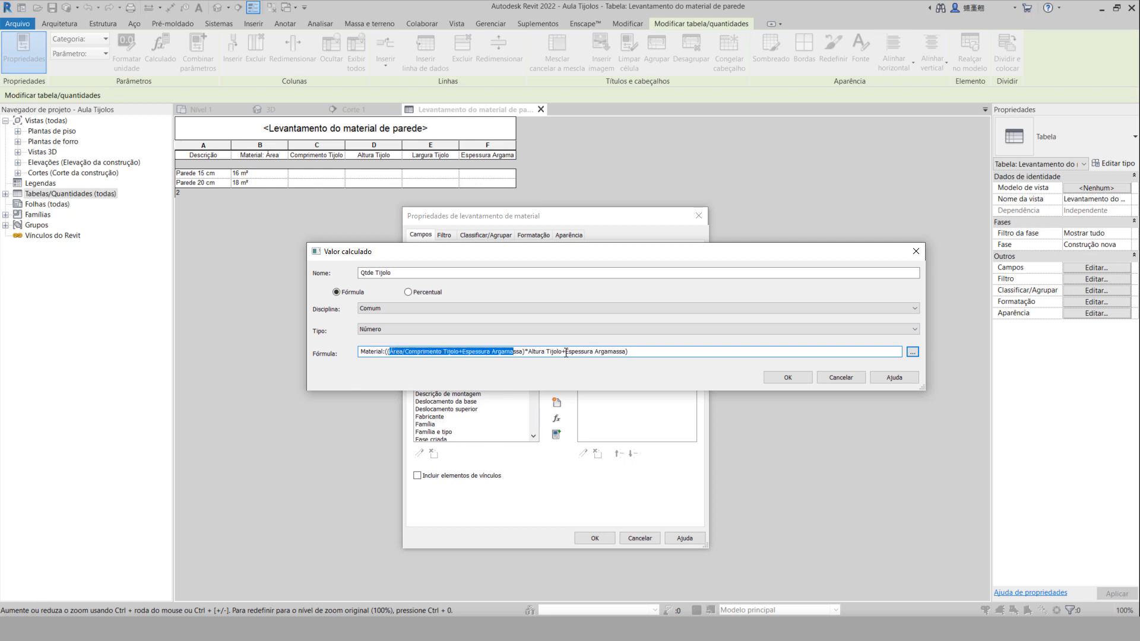
left_click(630, 352)
left_click_drag(631, 353, 362, 359)
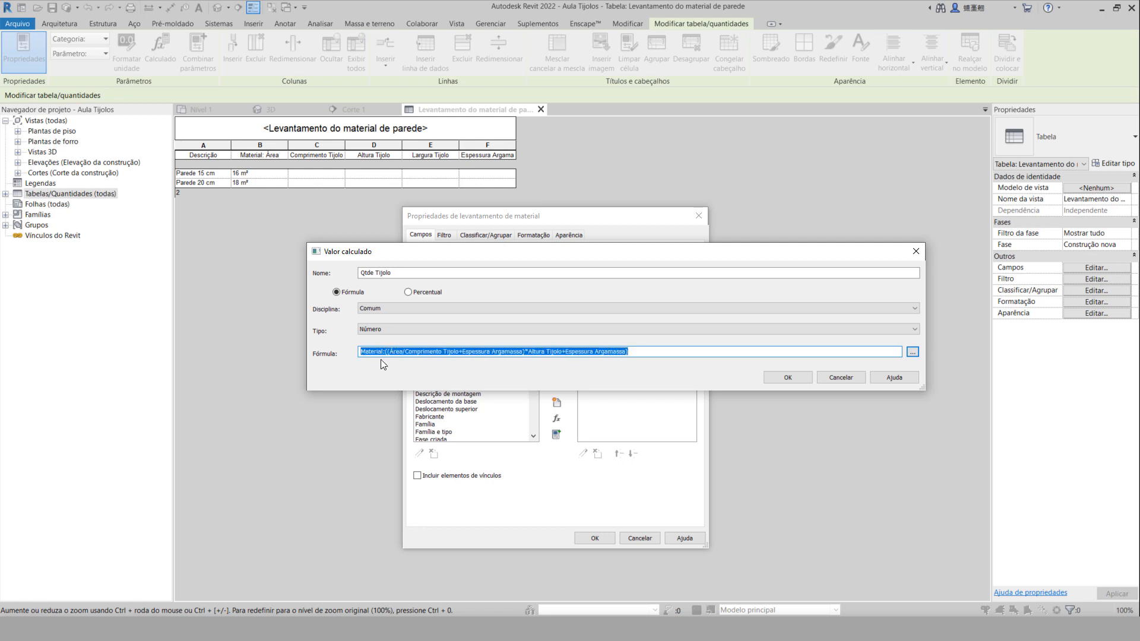
left_click(407, 351)
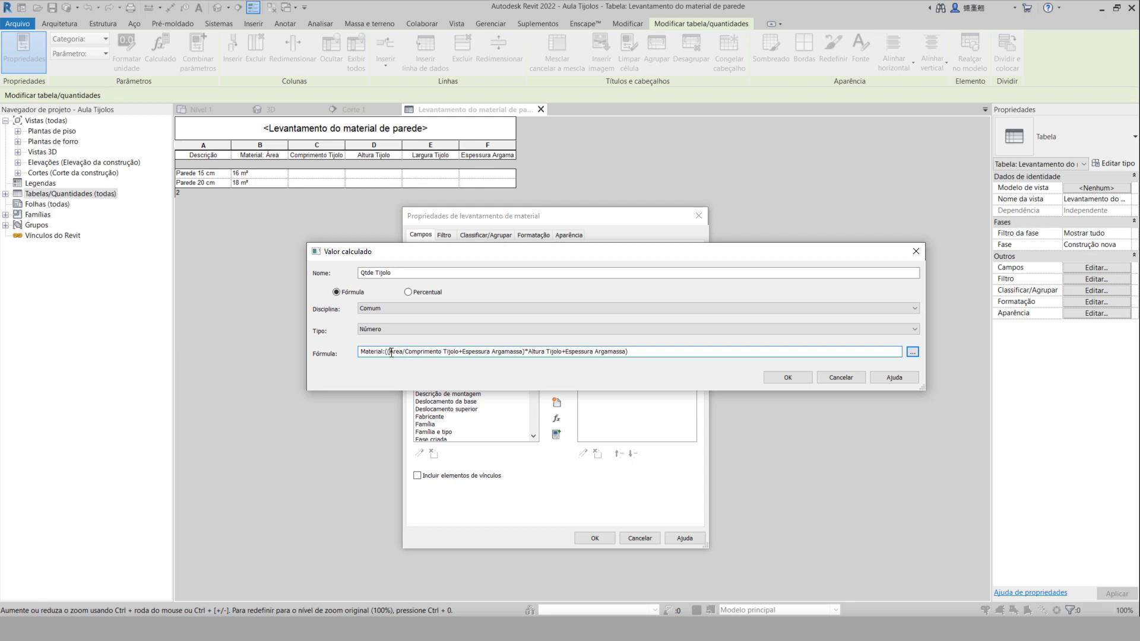
left_click(390, 352)
key("BackSpace")
key("BackSpace")
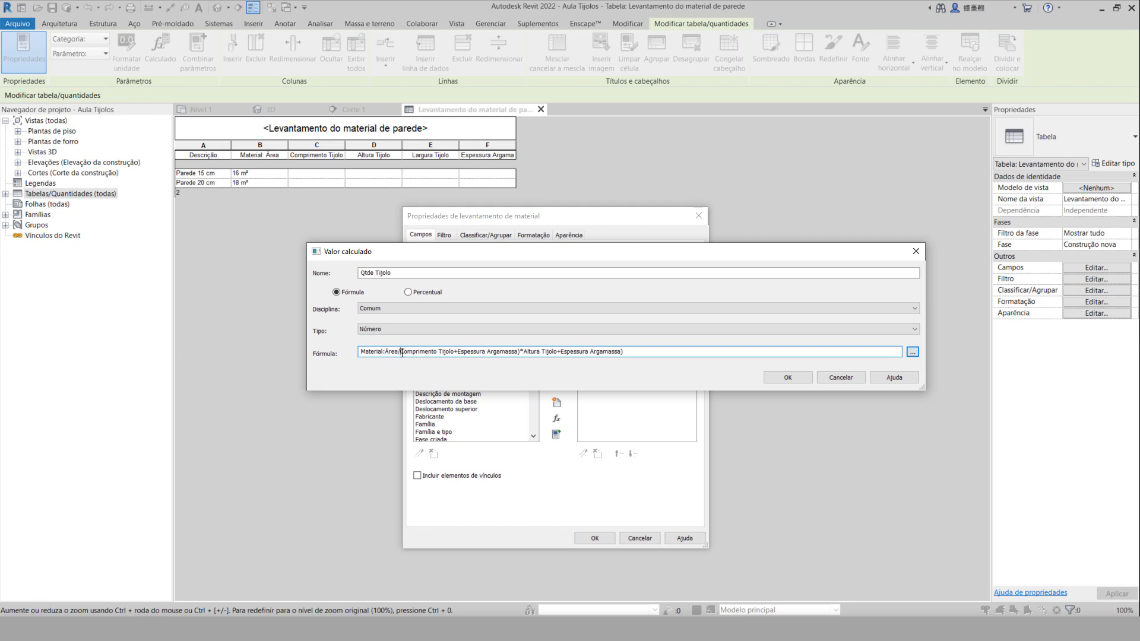
Insert two opening parentheses before Comprimento Tijolo in the Qtde Tijolo formula and try to accept it.
left_click(402, 351)
type("((")
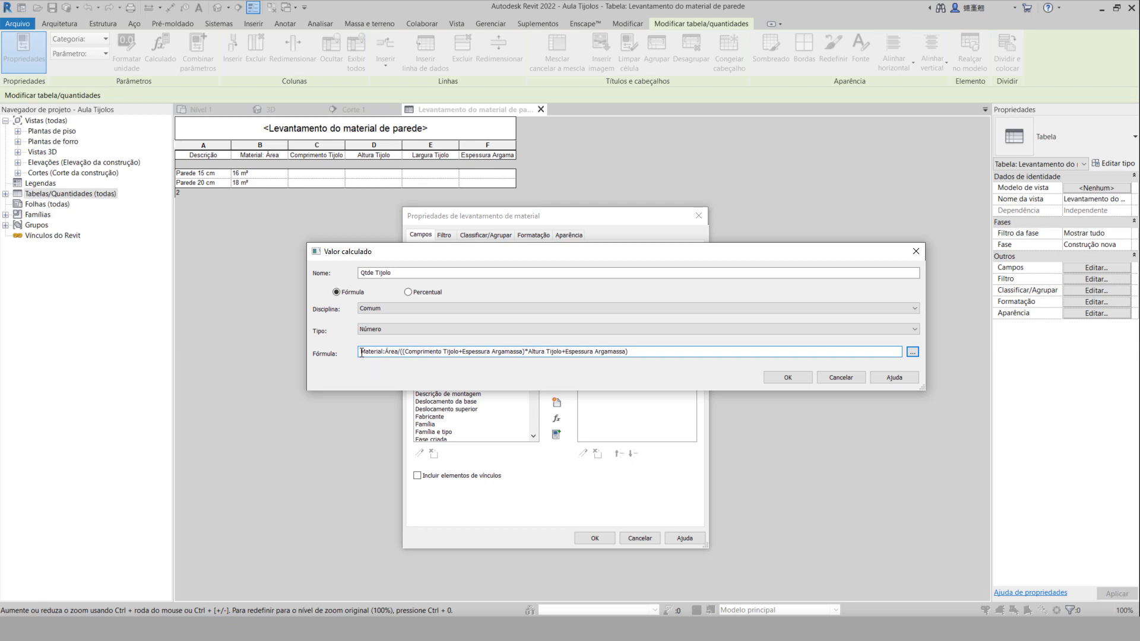
left_click(401, 351)
type("(")
left_click_drag(678, 354, 325, 360)
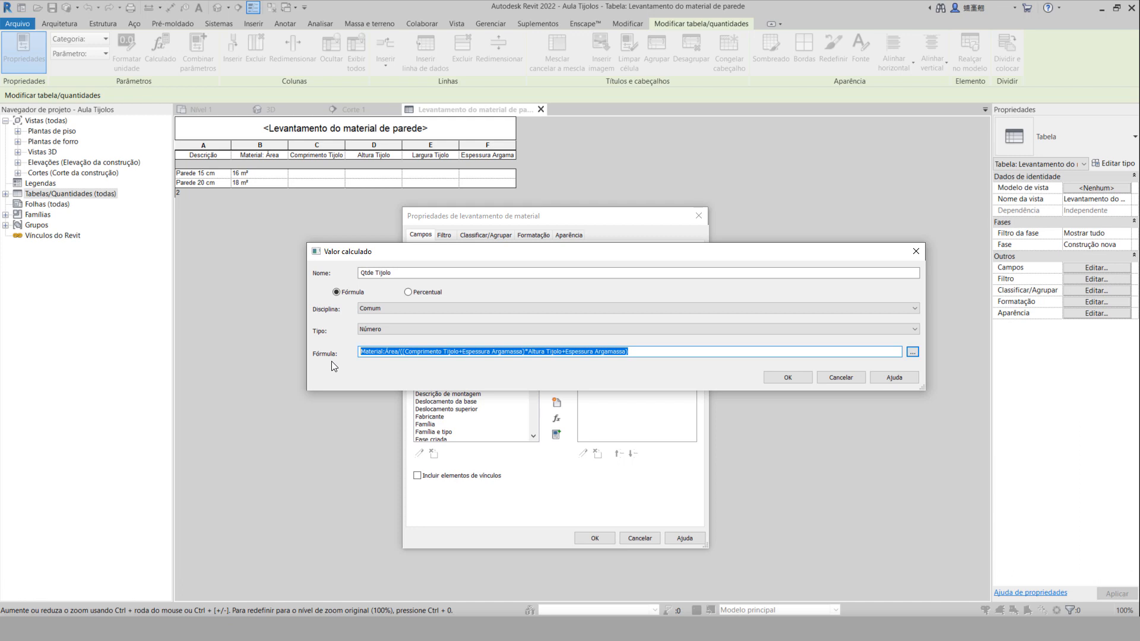
left_click(649, 352)
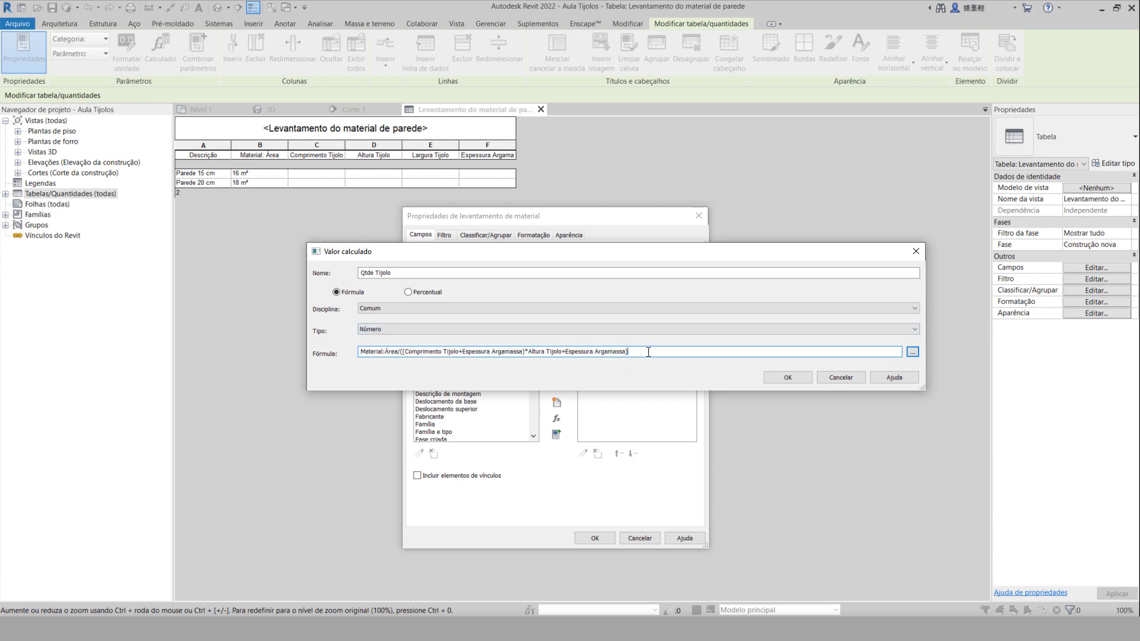
left_click(788, 379)
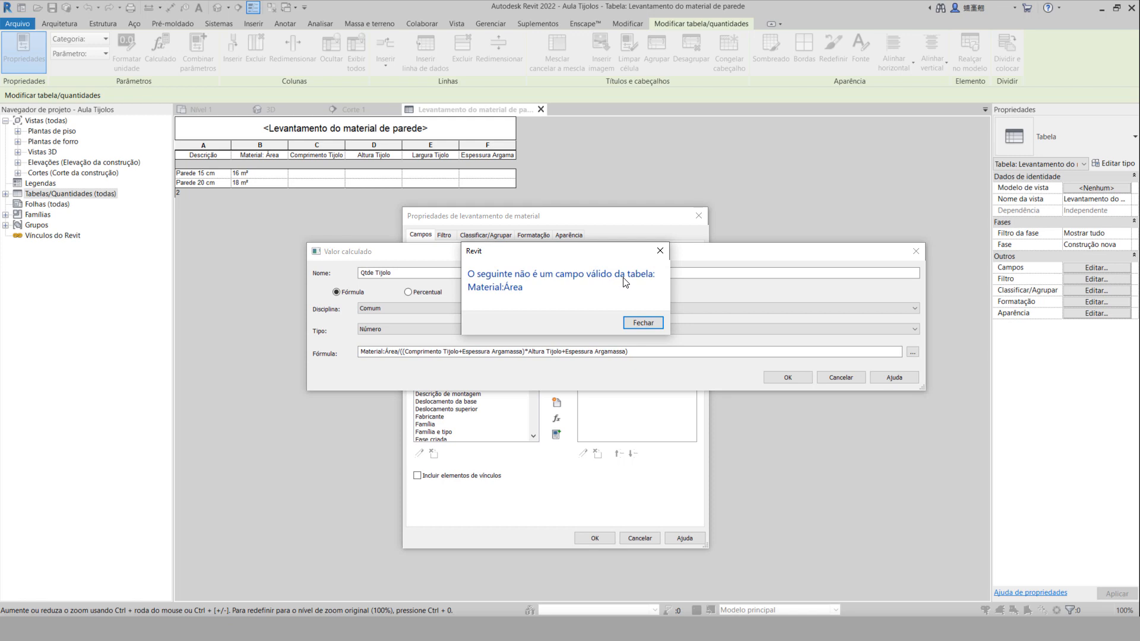
left_click(631, 324)
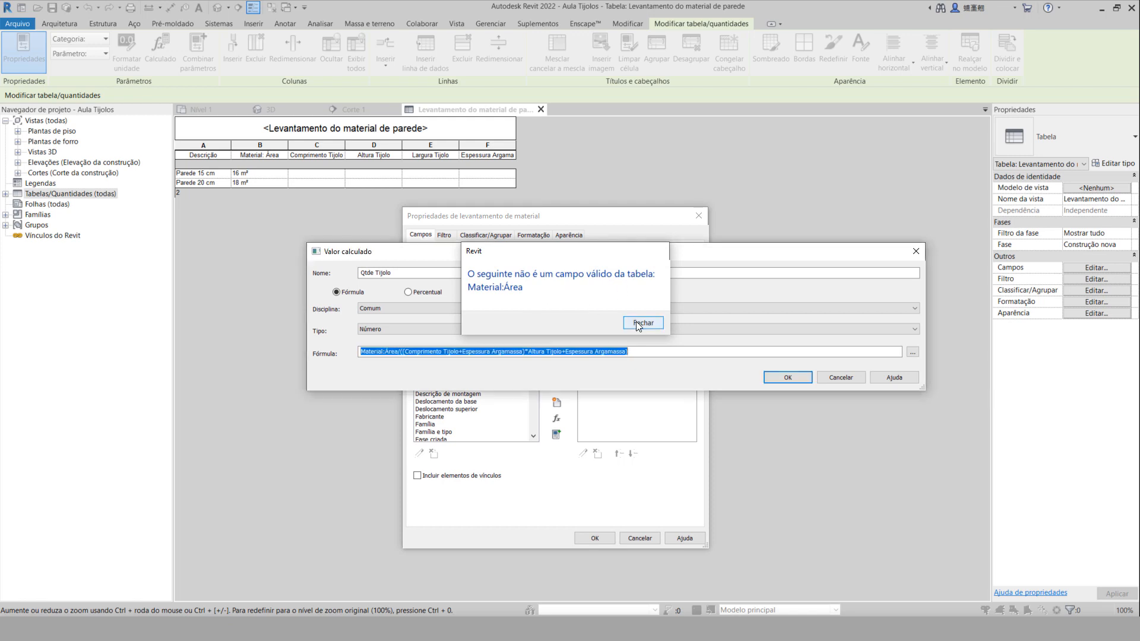
Replace the hand-edited Material:Área at the start of the formula with the schedule's own Material: Área field.
left_click(405, 351)
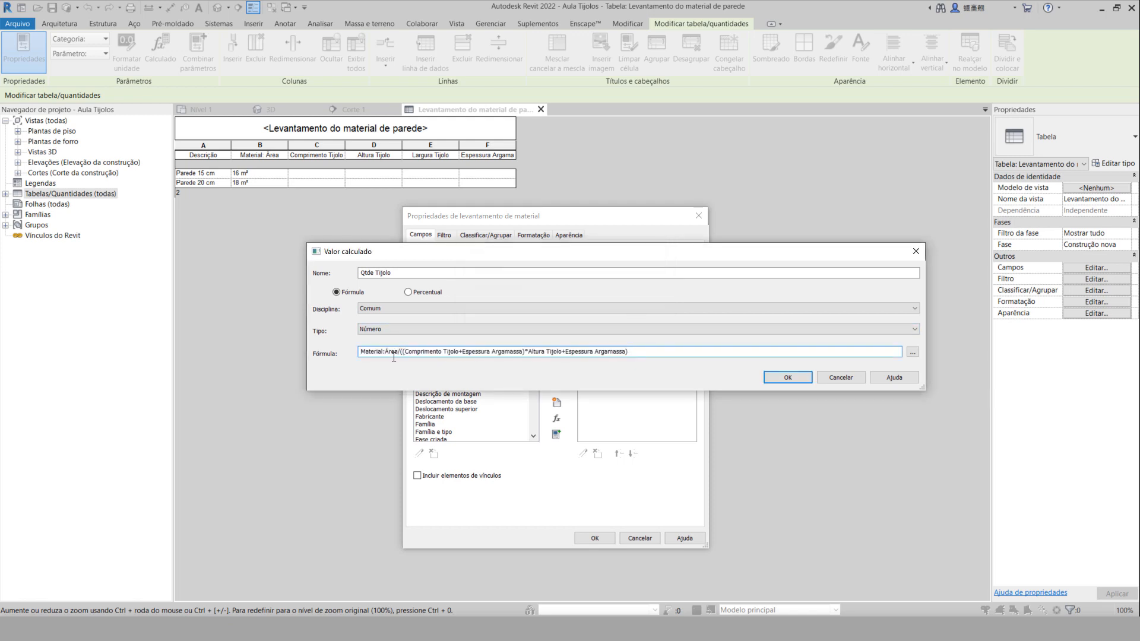
left_click_drag(398, 351, 358, 350)
key("Delete")
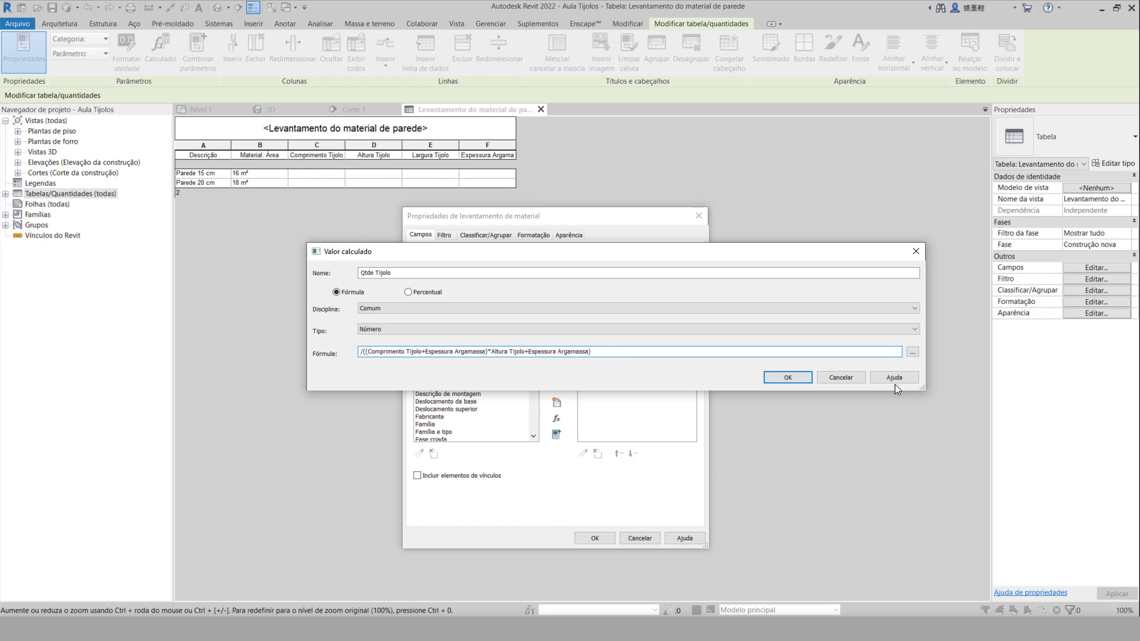
left_click(911, 353)
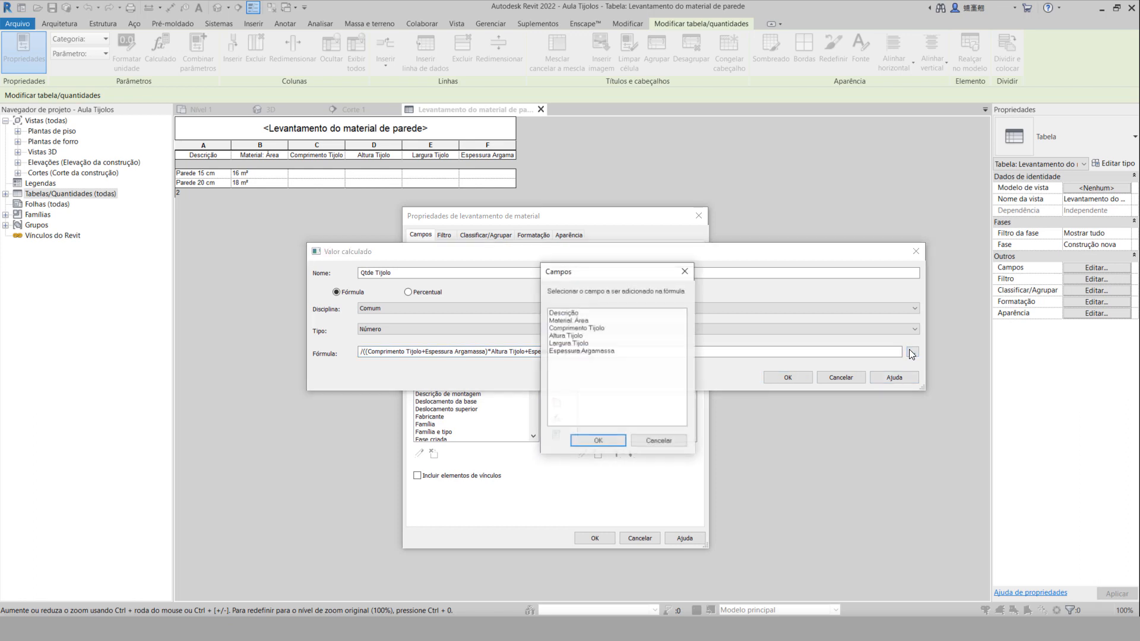
left_click(580, 321)
left_click(593, 439)
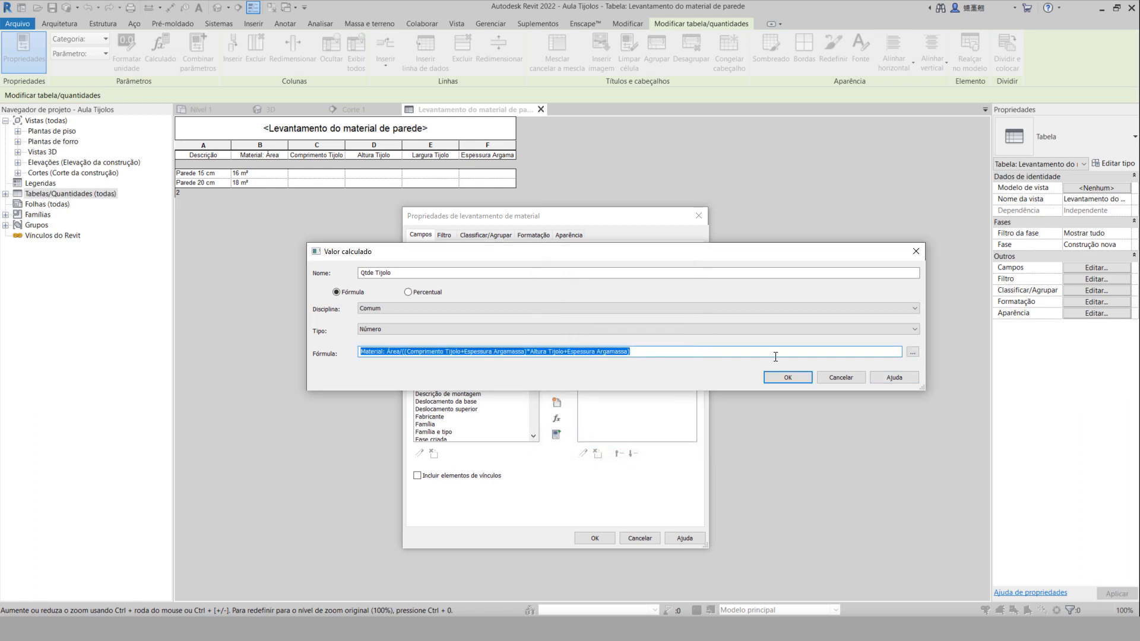
Enclose Altura Tijolo+Espessura Argamassa in its own parentheses within the divisor, then accept the calculated value and the schedule properties.
left_click(532, 350)
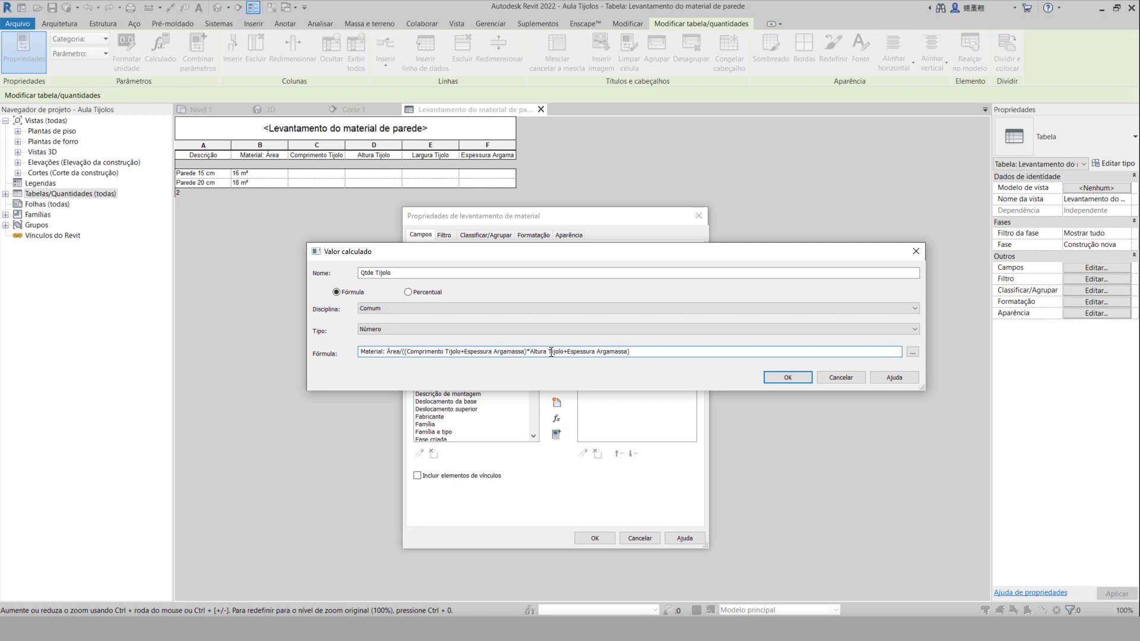
type("(")
left_click_drag(531, 354, 653, 352)
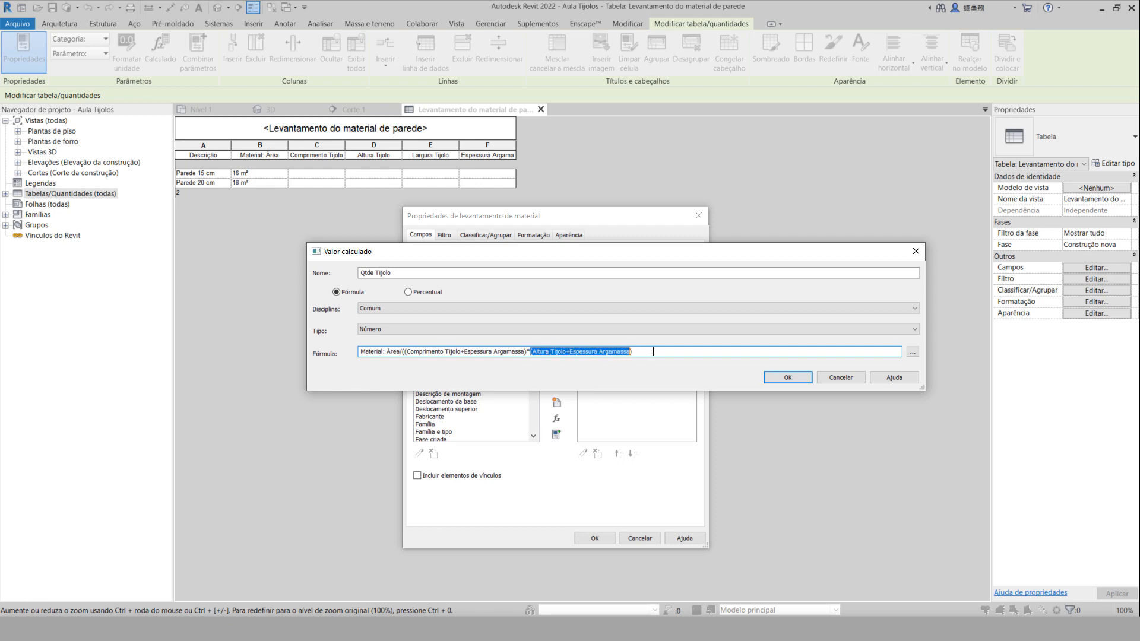
left_click(652, 352)
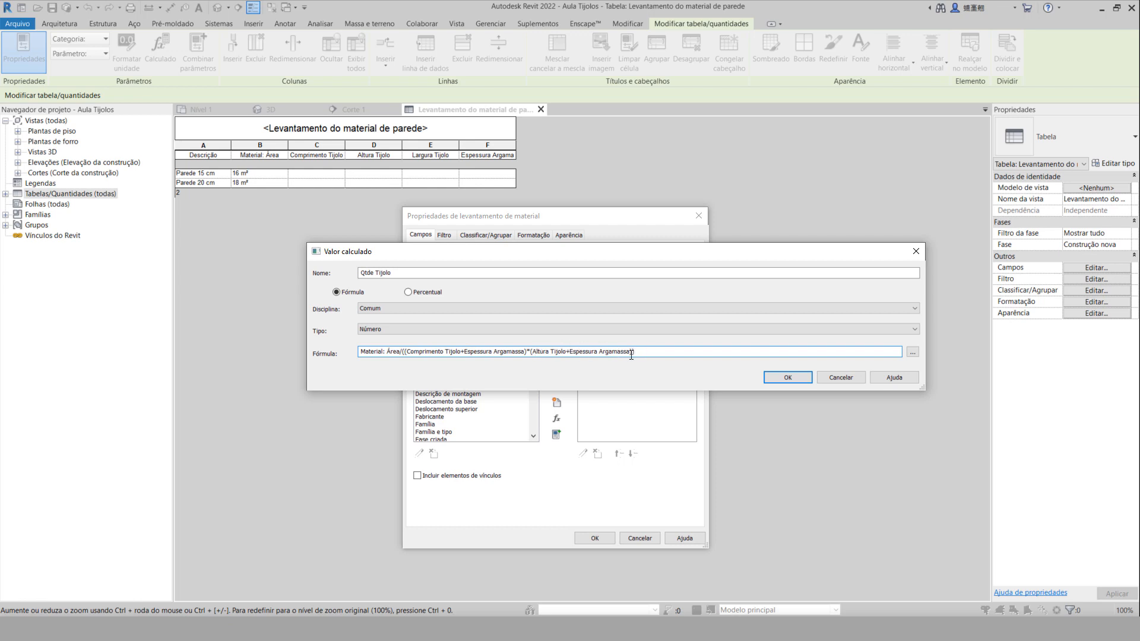
mouse_move(635, 352)
left_mouse_down()
mouse_move(400, 353)
mouse_move(636, 353)
left_mouse_up()
left_click(788, 377)
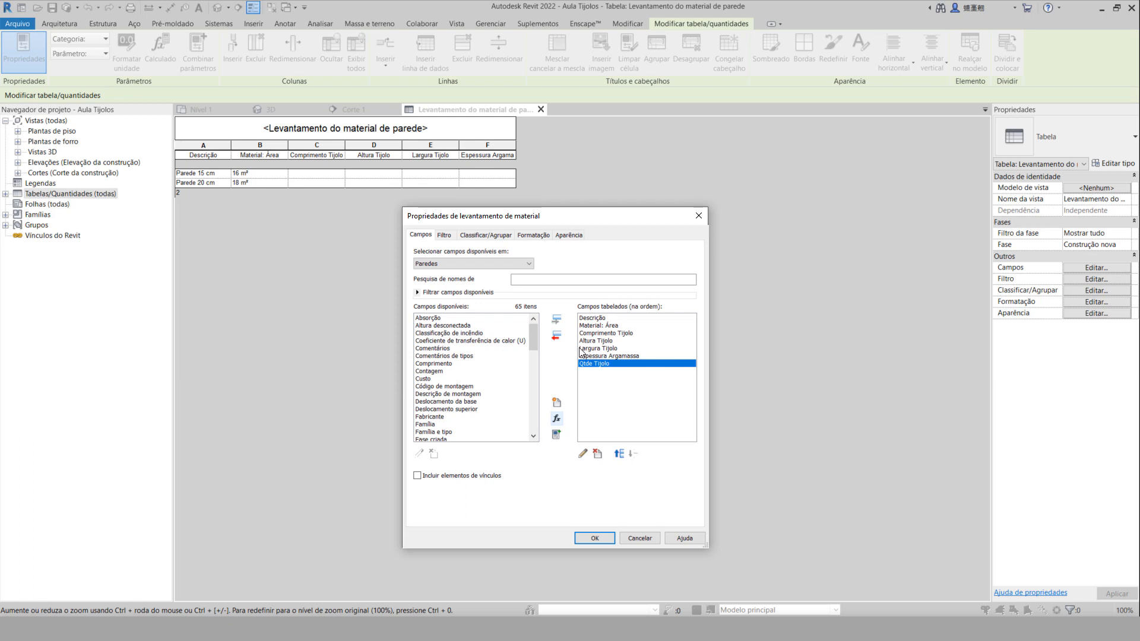
left_click(593, 535)
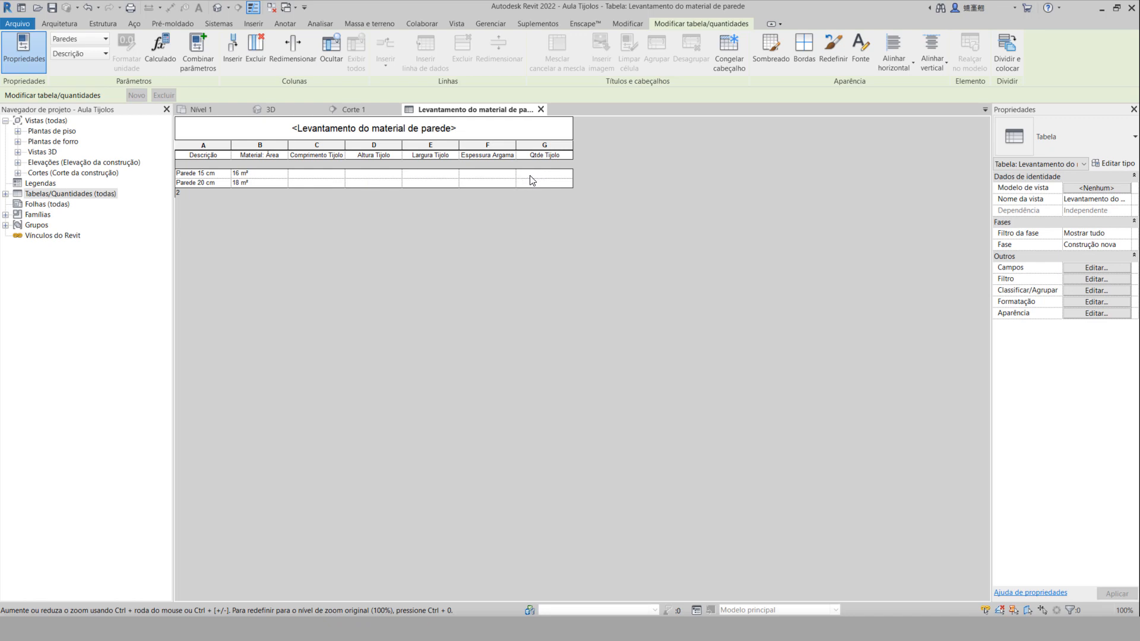
For the Parede 15 cm row, set Comprimento Tijolo to 0.19, Altura Tijolo to 0.19 and Largura Tijolo to 0.09.
left_click(309, 177)
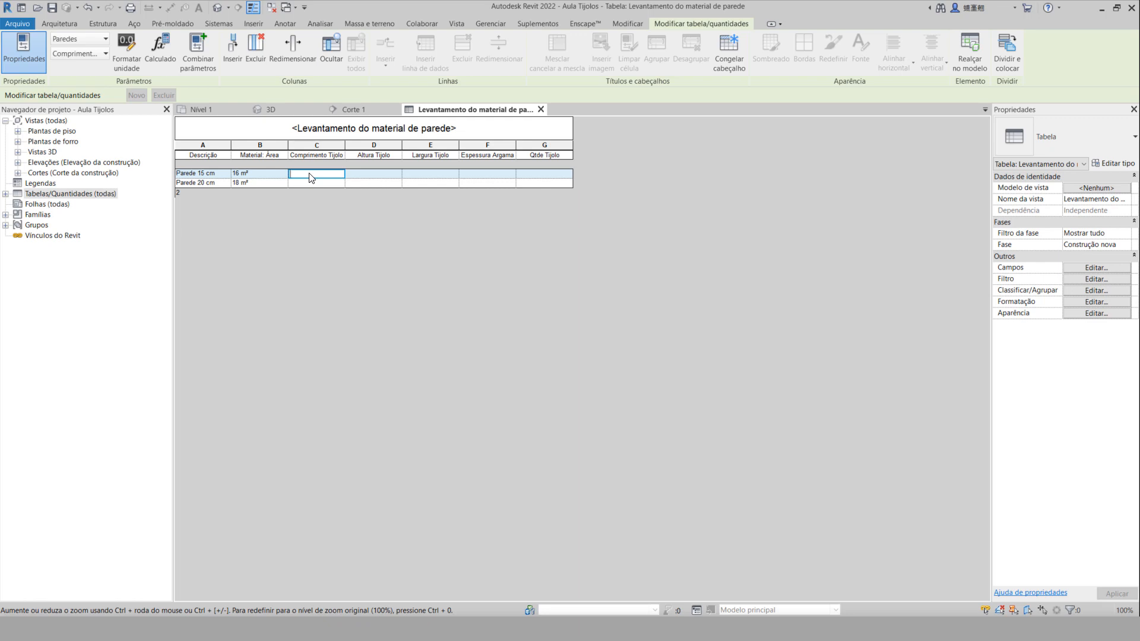
type("19")
left_click(377, 172)
type(".19")
left_click(438, 175)
type(".09")
For the Parede 20 cm row, set Comprimento Tijolo to 0.24, Altura Tijolo to 0.19 and Largura Tijolo to 0.14.
left_click(307, 186)
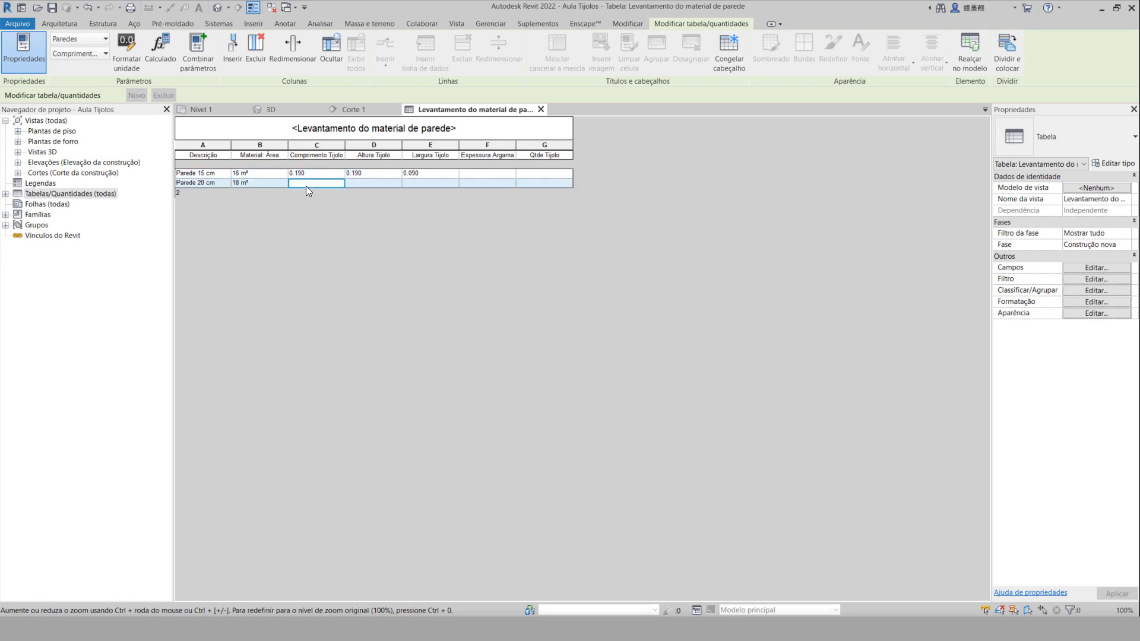
type(".24")
left_click(366, 185)
type(".19")
left_click(418, 183)
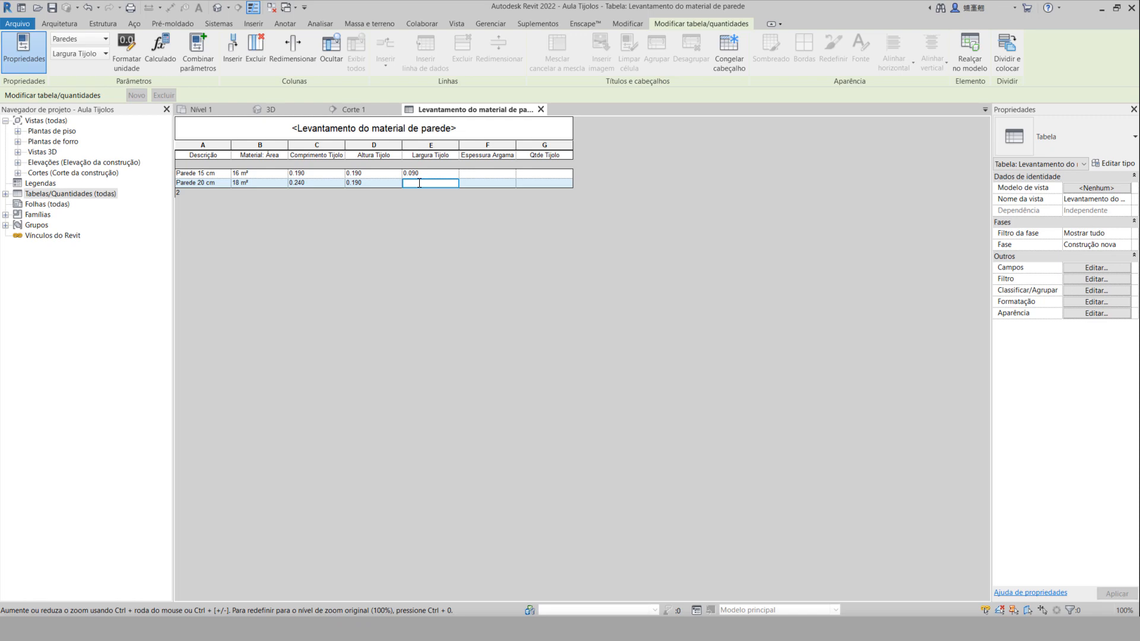
type(".14")
Set Espessura Argamassa to 0.015 for both the Parede 15 cm and Parede 20 cm rows.
left_click(495, 183)
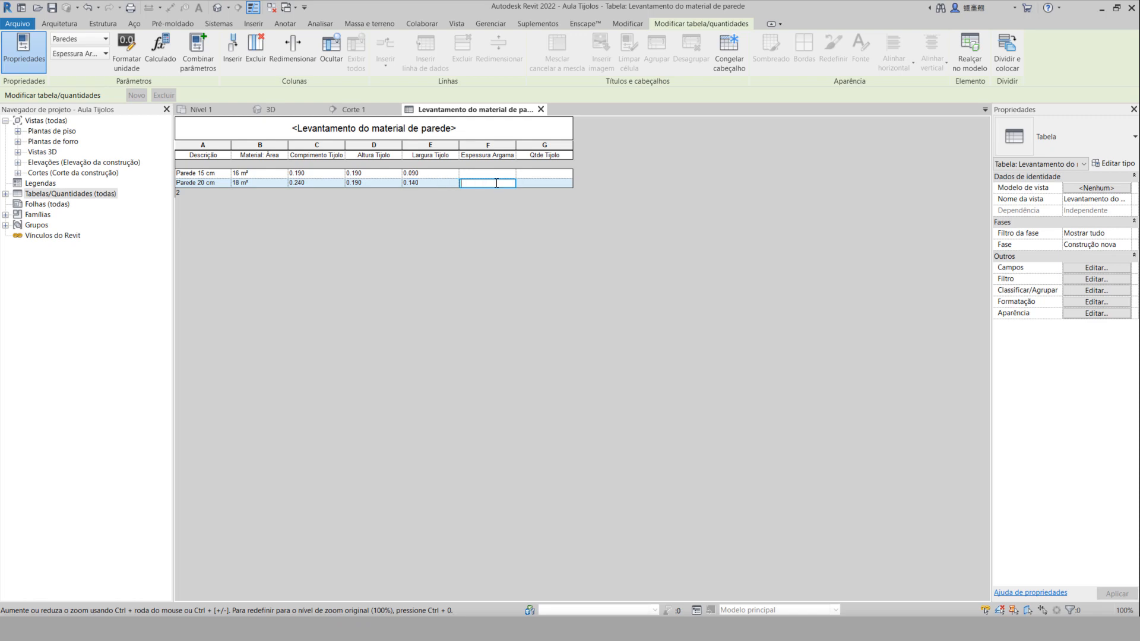
left_click(478, 174)
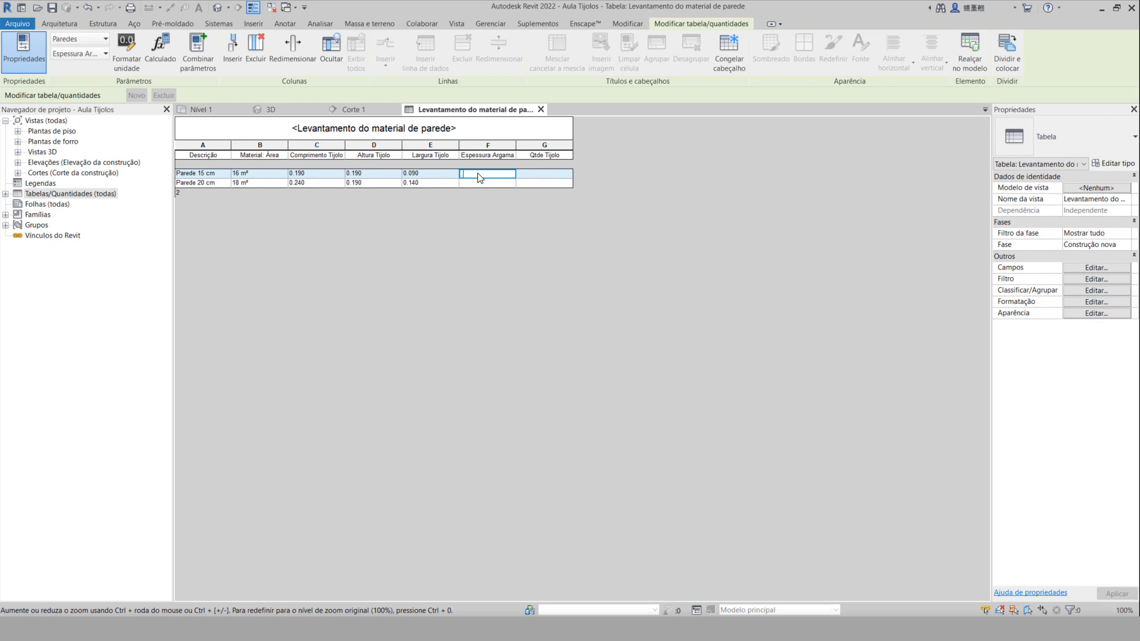
type(".015")
left_click(482, 183)
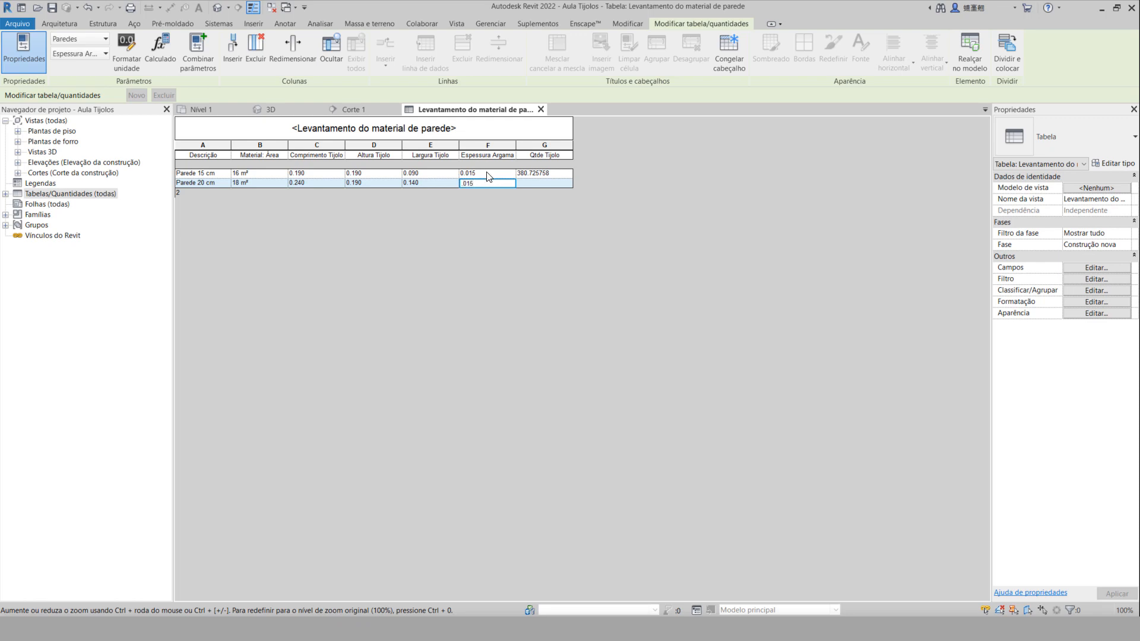
left_click(540, 184)
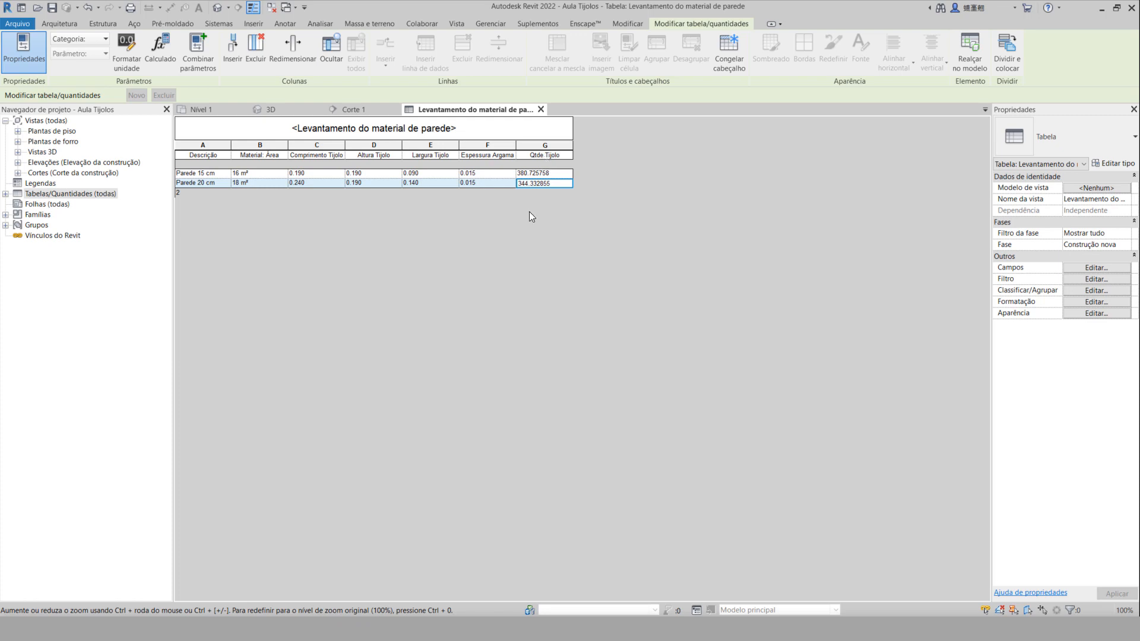
Format the Qtde Tijolo field with Calcular os totais and apply it to the schedule.
left_click(543, 155)
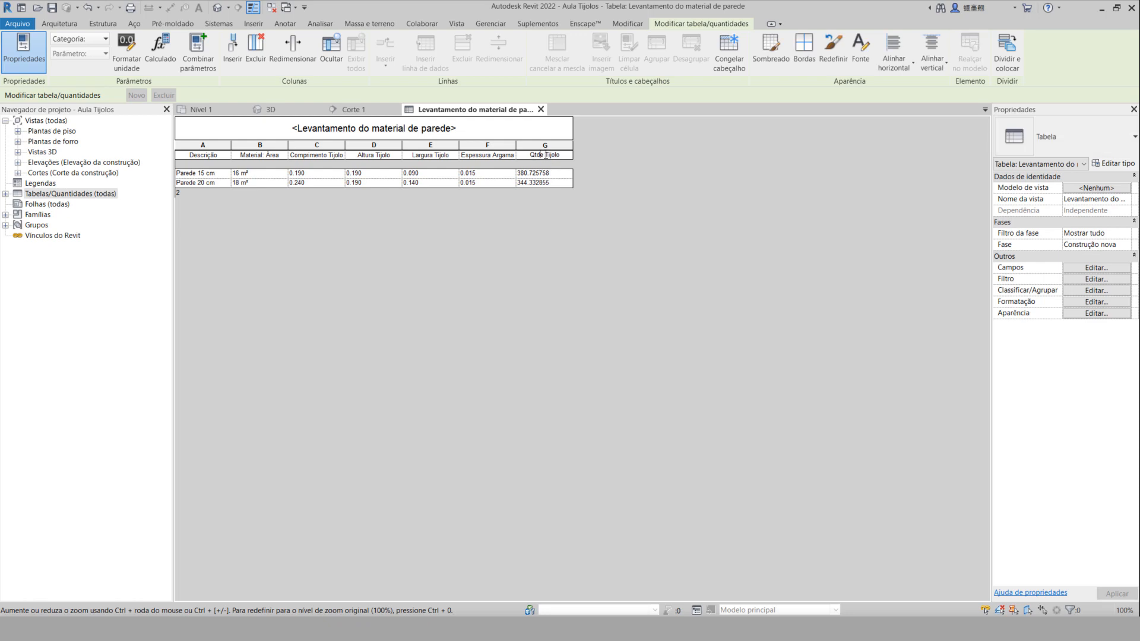
left_click(1103, 304)
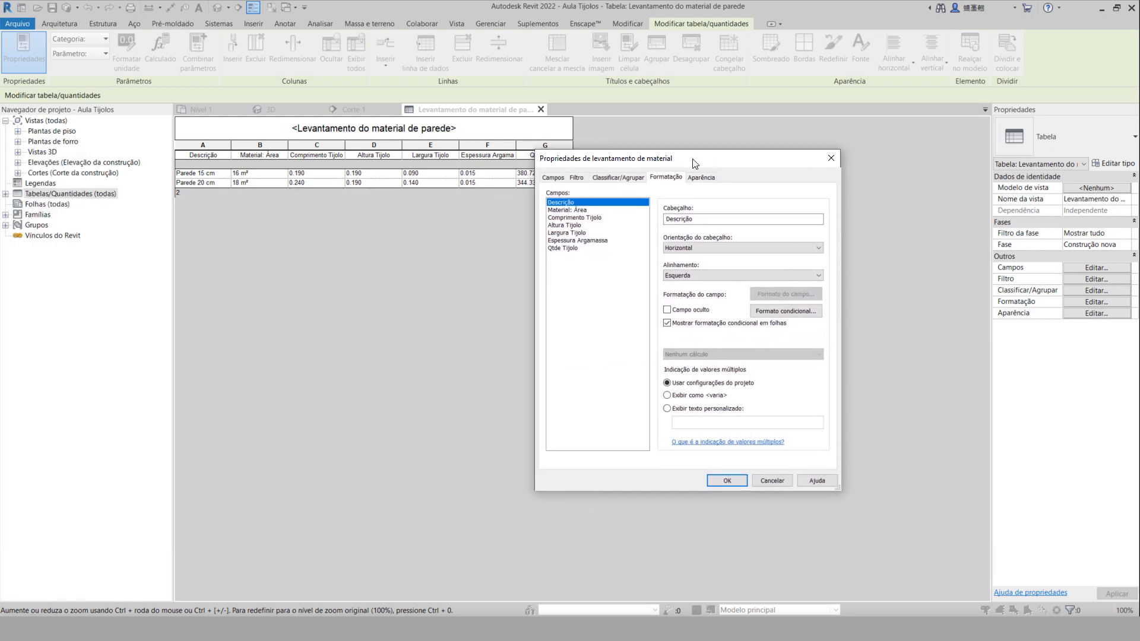
left_click(485, 247)
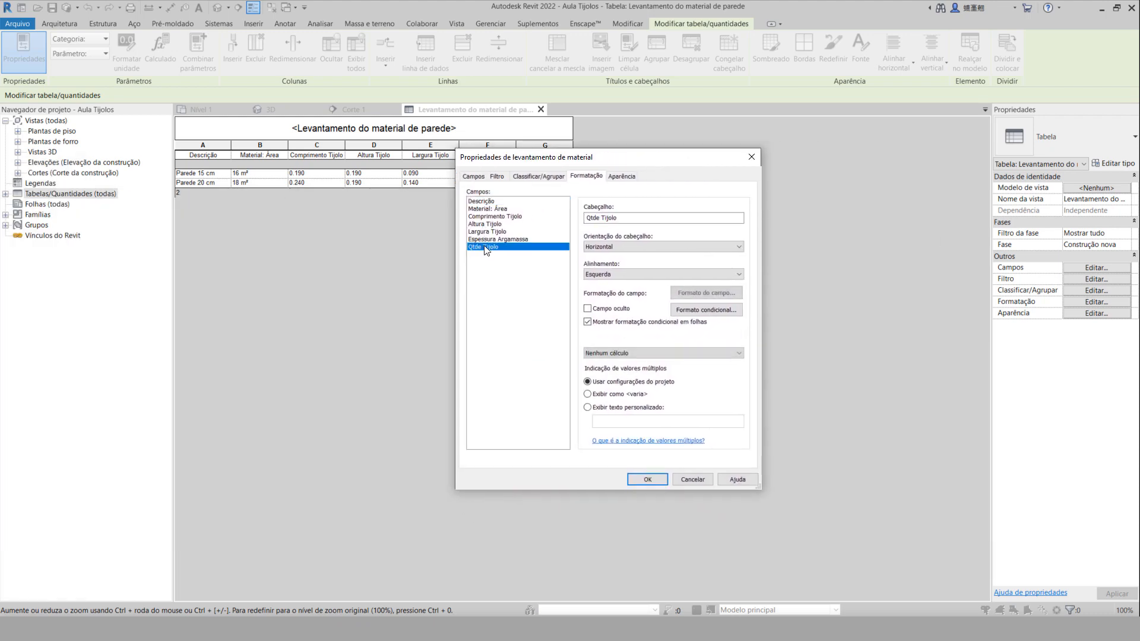
left_click(628, 353)
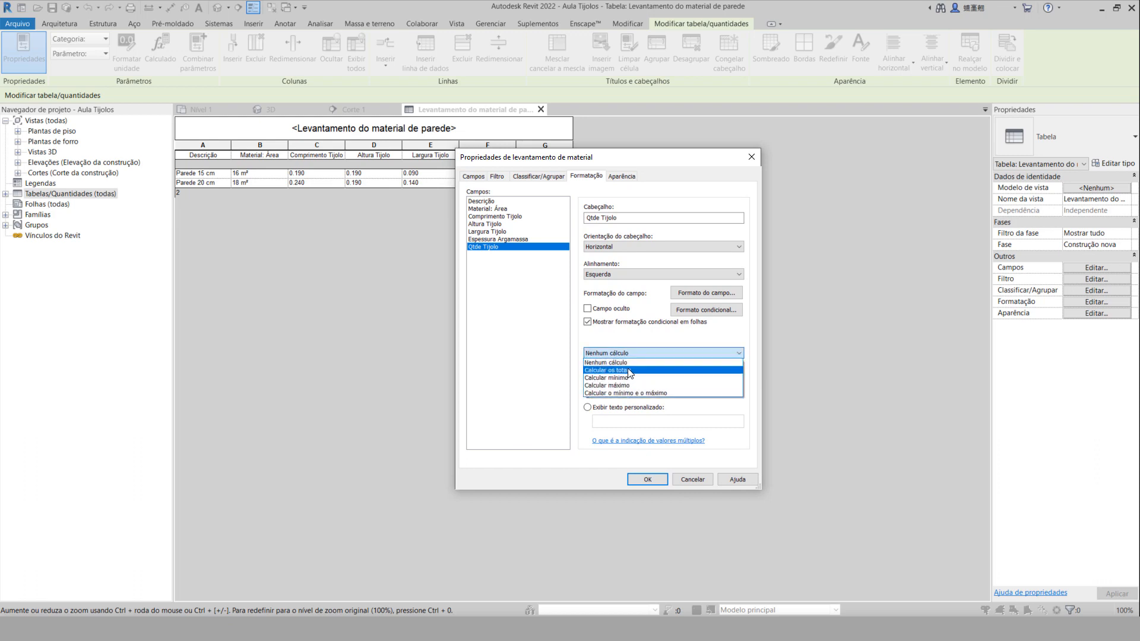
left_click(634, 367)
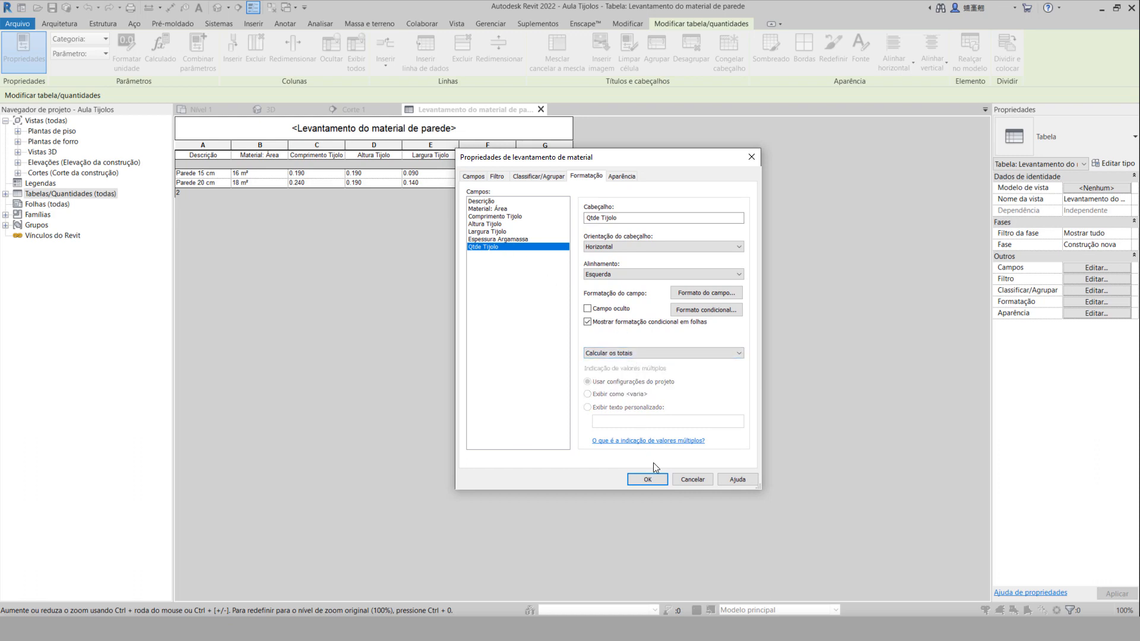
left_click(648, 479)
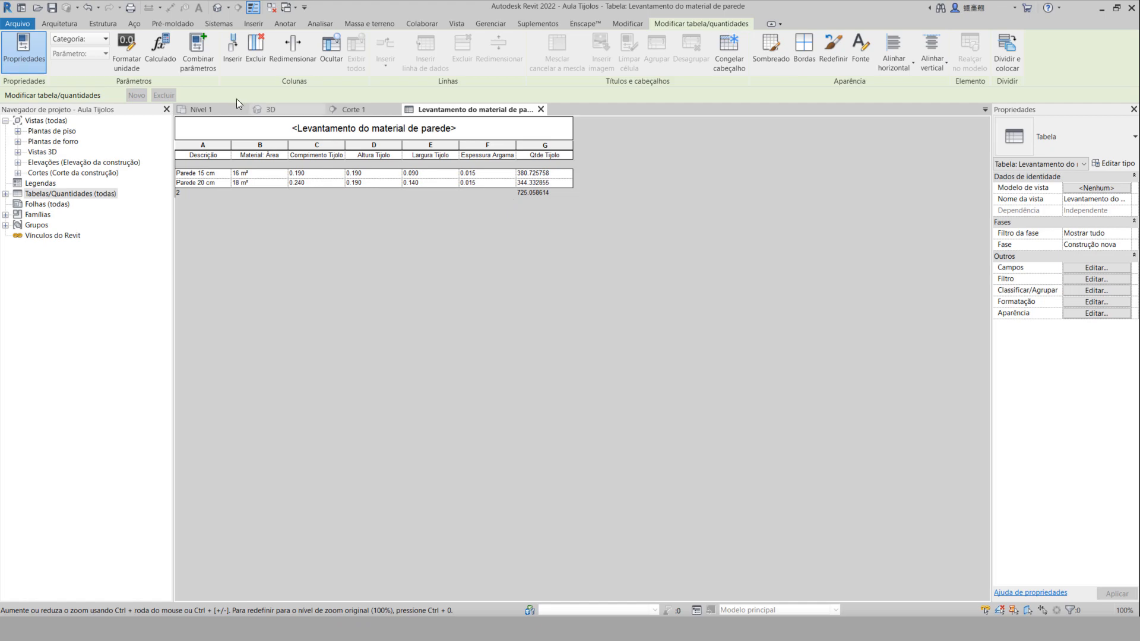
In the Nível 1 floor plan, stretch the left end of the Parede 15 wall outward to a length of about 4.6 m.
left_click(208, 110)
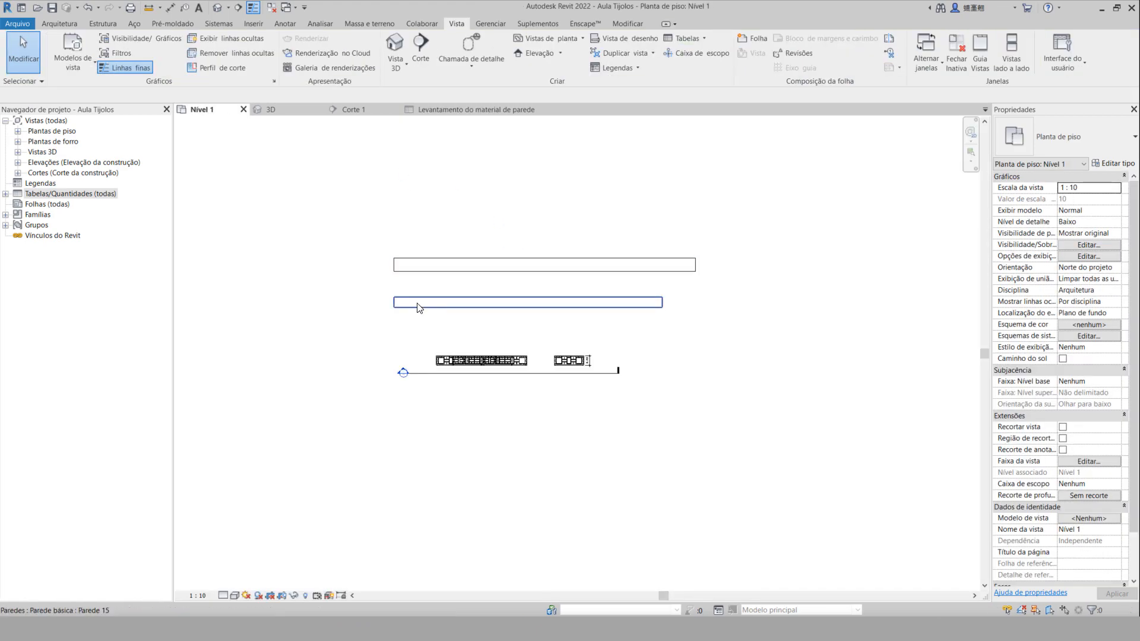
left_click(419, 303)
scroll(418, 303, "down", 2)
left_click_drag(405, 296, 375, 302)
left_click(331, 198)
Draw three more Parede 15 walls from the existing wall's left end, enclosing the Parede 20 wall in a room about 5.6 m wide.
left_click(400, 304)
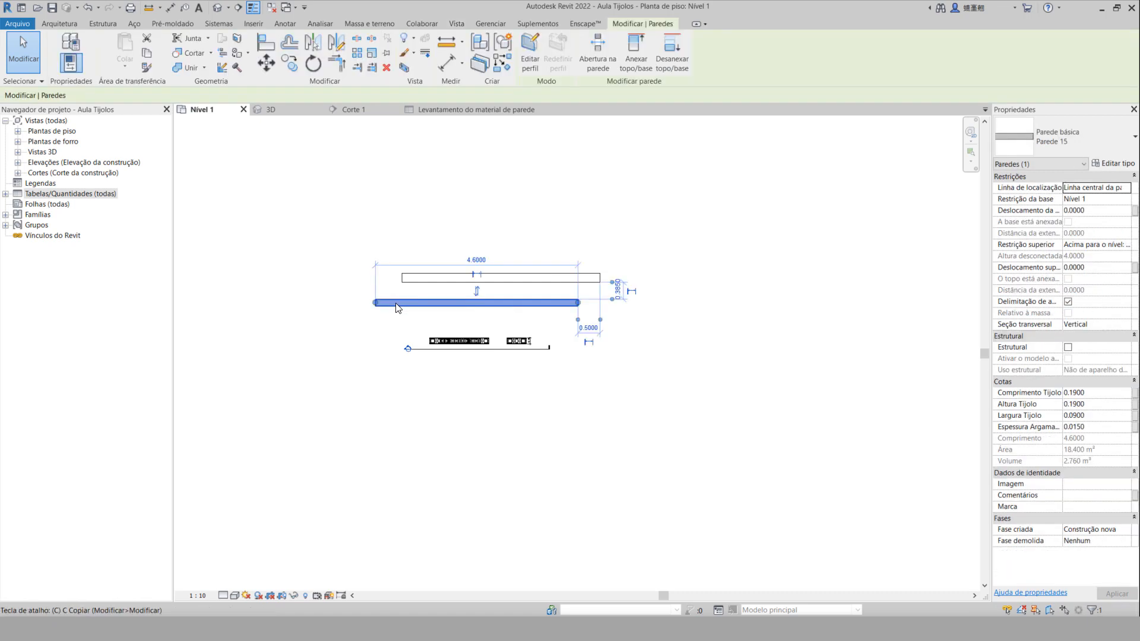
key("c")
key("s")
left_click(375, 303)
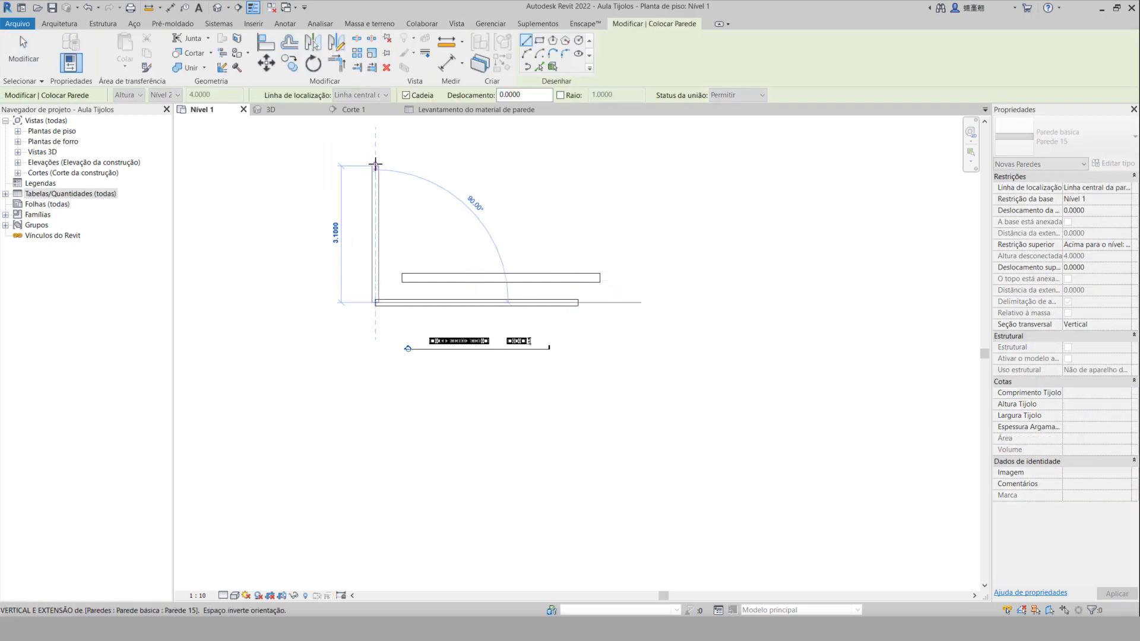
left_click(375, 162)
left_click(622, 162)
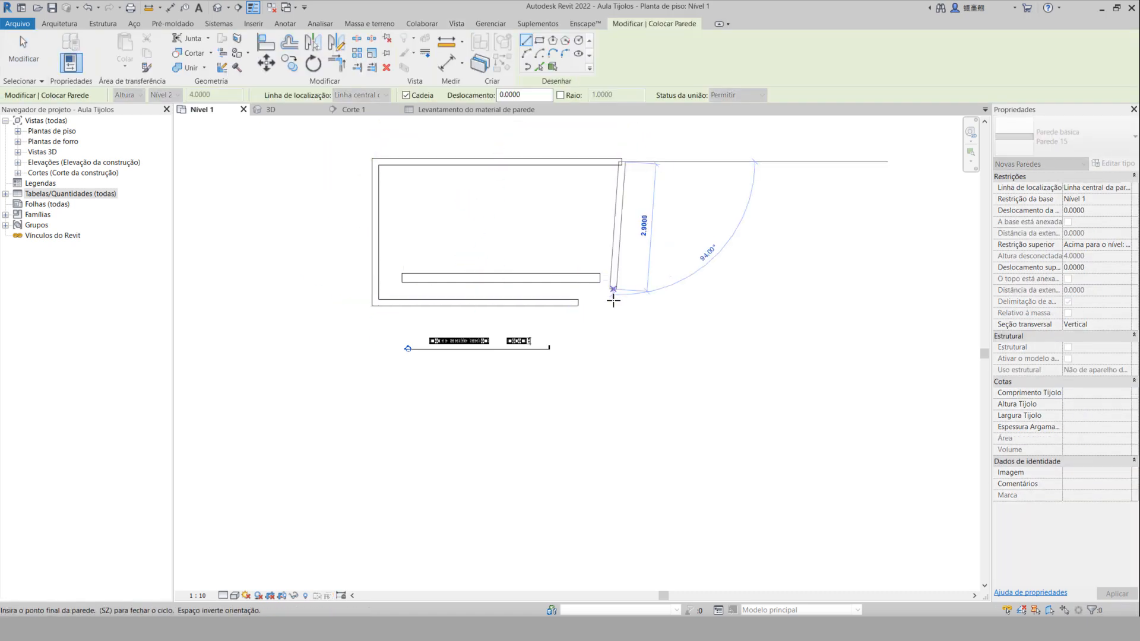
left_click(620, 304)
key("Escape")
key("Escape")
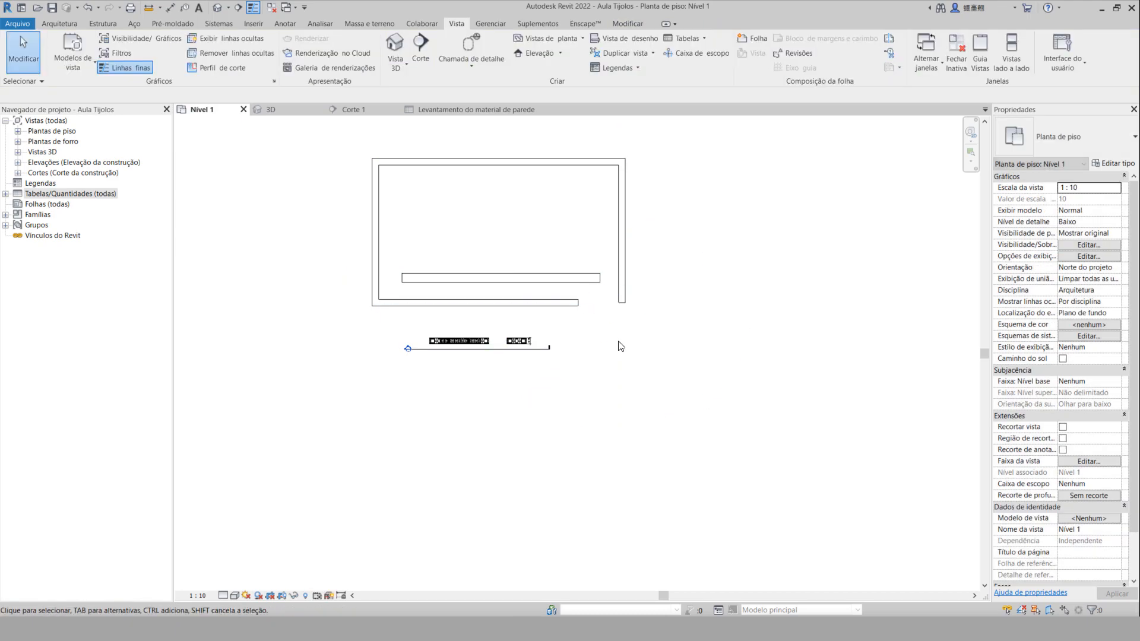
Join the open lower wall and the right wall into a corner with Trim/Extend to close the rectangle.
key("t")
key("r")
left_click(573, 303)
left_click(618, 295)
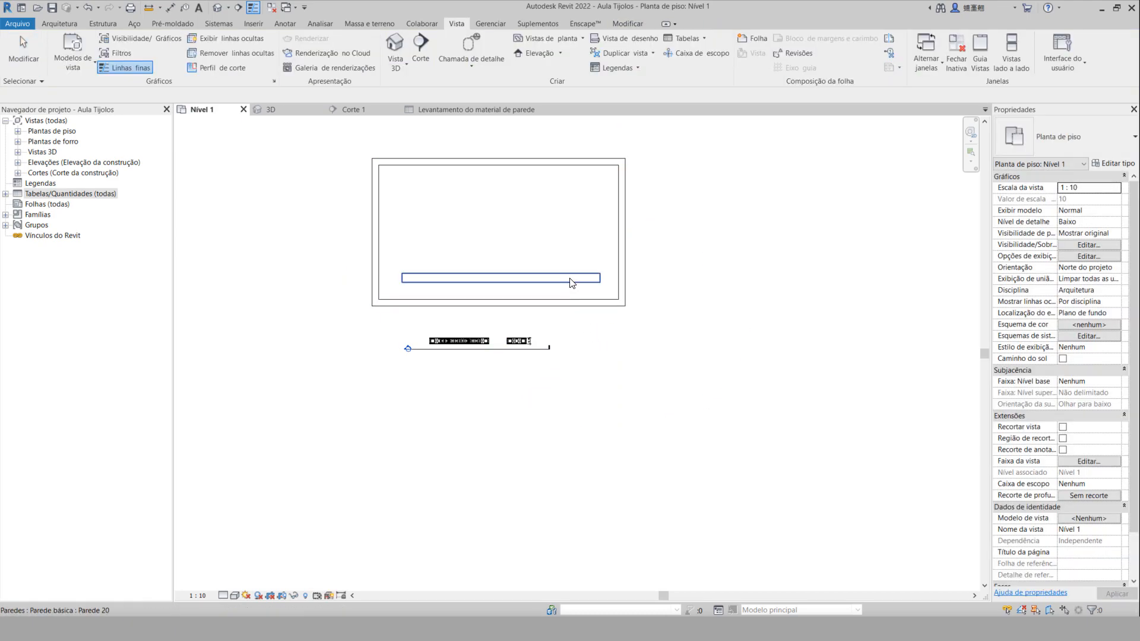
key("Escape")
Select the chain of four outer walls and change their type to Parede 20.
key("Tab")
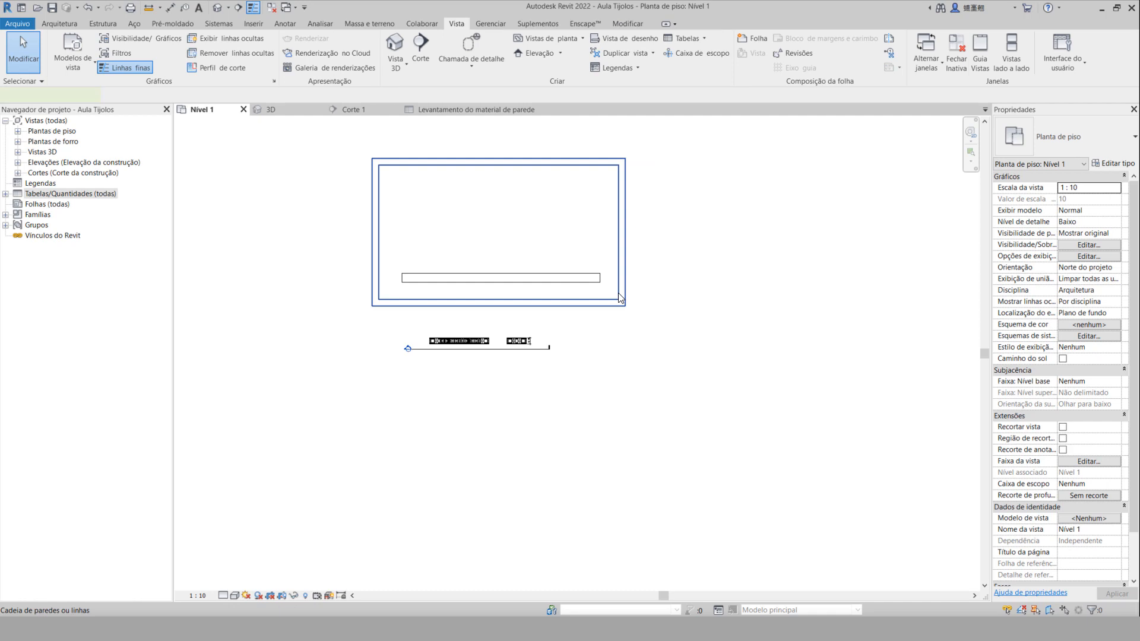
left_click(620, 298)
left_click(1090, 136)
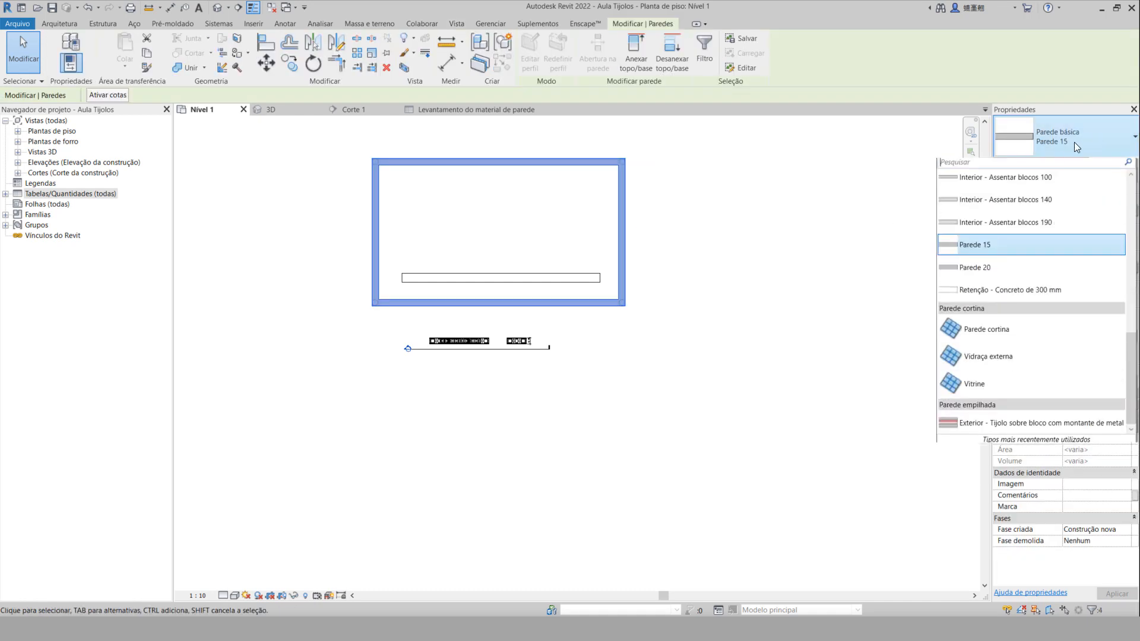
left_click(1003, 273)
key("Escape")
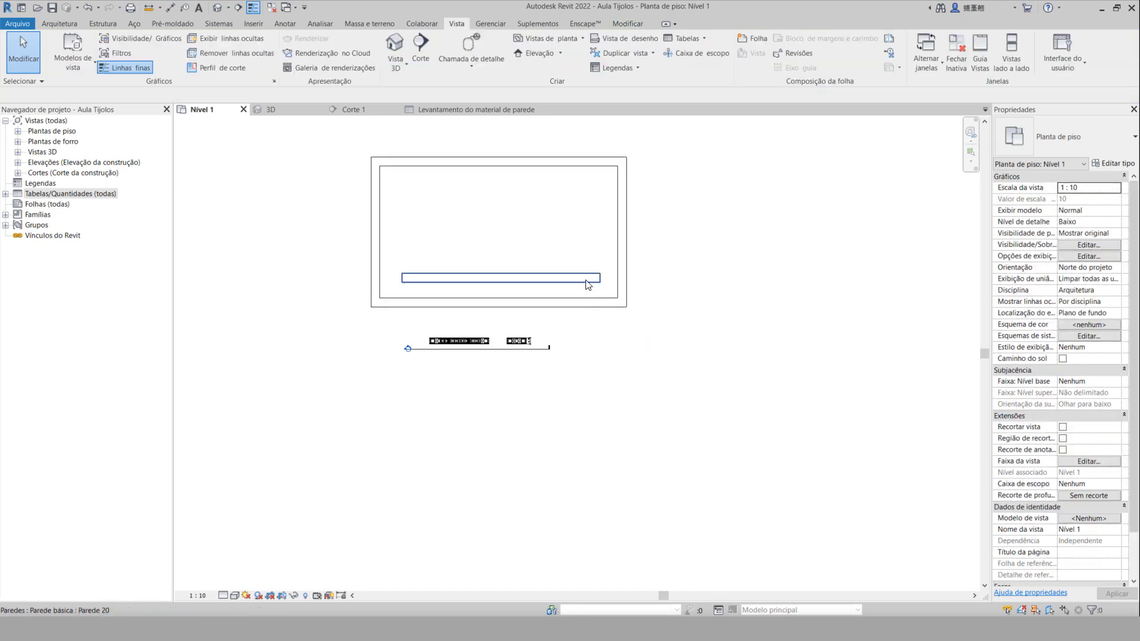
Change the inner horizontal wall's type to Parede 15.
left_click(588, 285)
left_click(1062, 126)
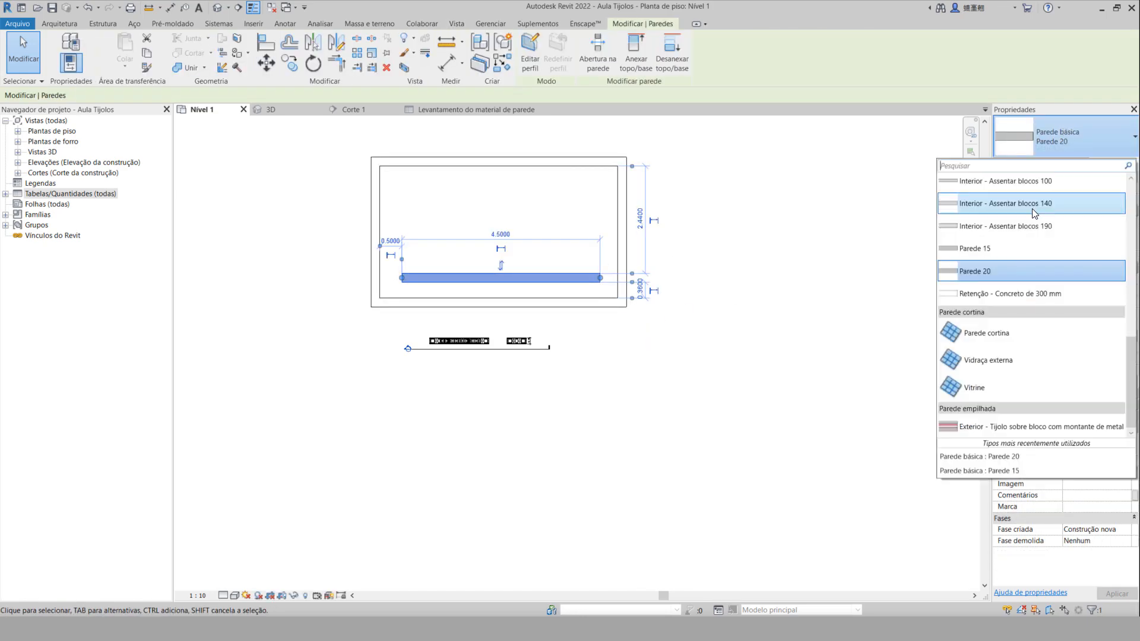
left_click(1013, 252)
Move the inner wall up toward the room's middle and extend both ends to the outer side walls, about 5.6 m long.
left_click_drag(516, 278, 516, 236)
left_click_drag(600, 236, 621, 237)
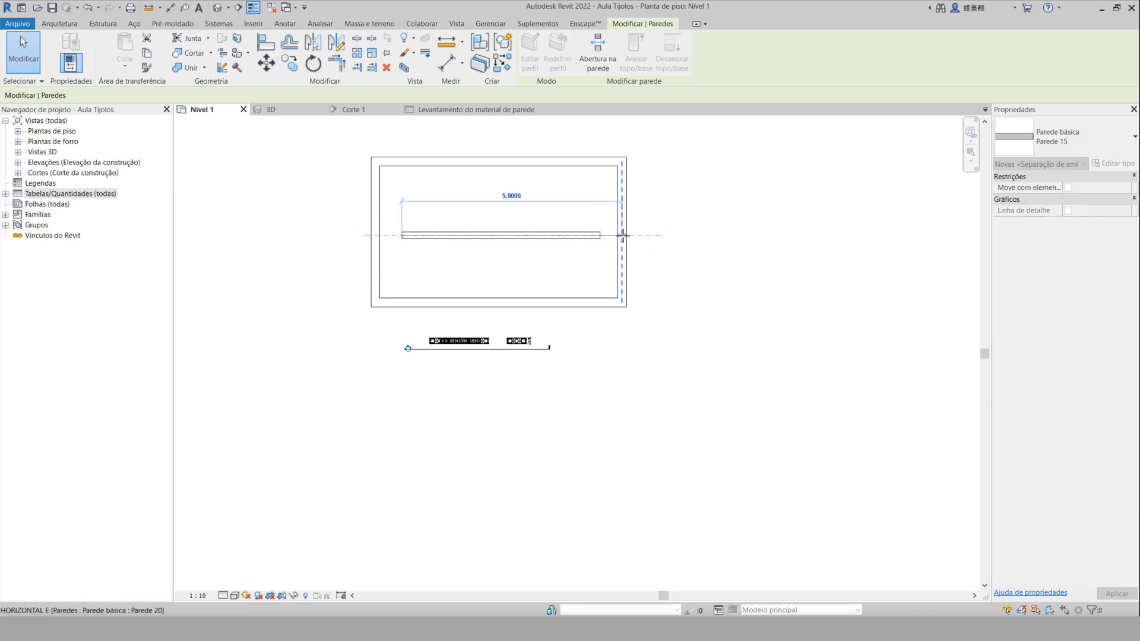
left_click_drag(404, 238, 375, 236)
left_click(399, 241)
Draw a vertical Parede 15 partition from near the middle of the inner wall to the upper outer wall.
left_click(433, 239)
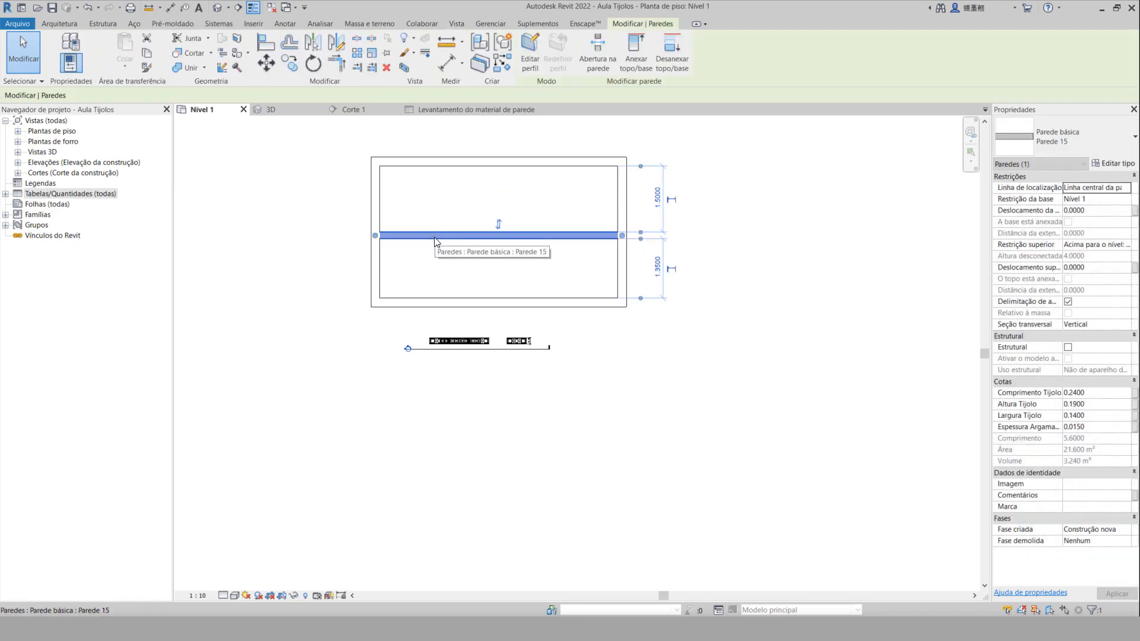
left_click(486, 236)
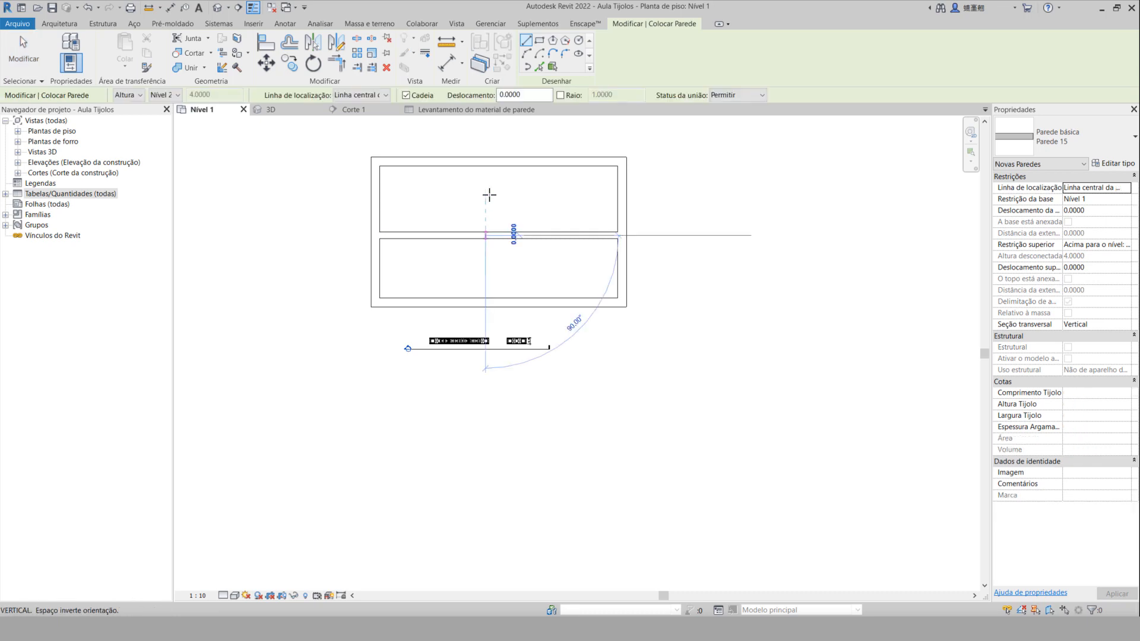
left_click(485, 163)
key("Escape")
key("Escape")
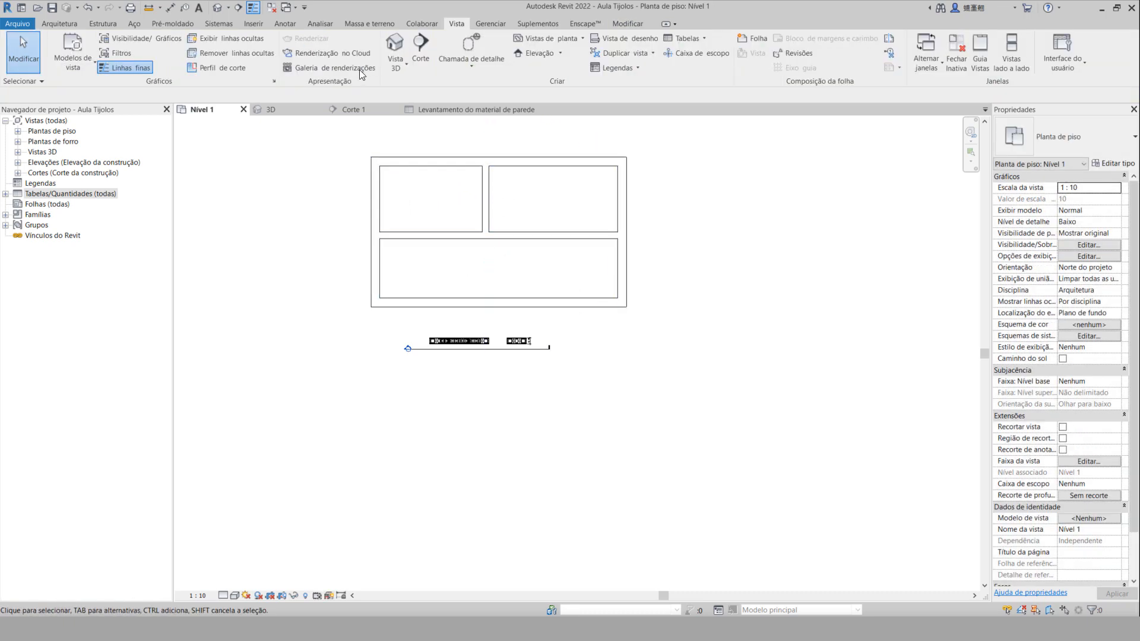
In the Levantamento do material de parede schedule, format the Material: Área field with Calcular os totais.
left_click(447, 110)
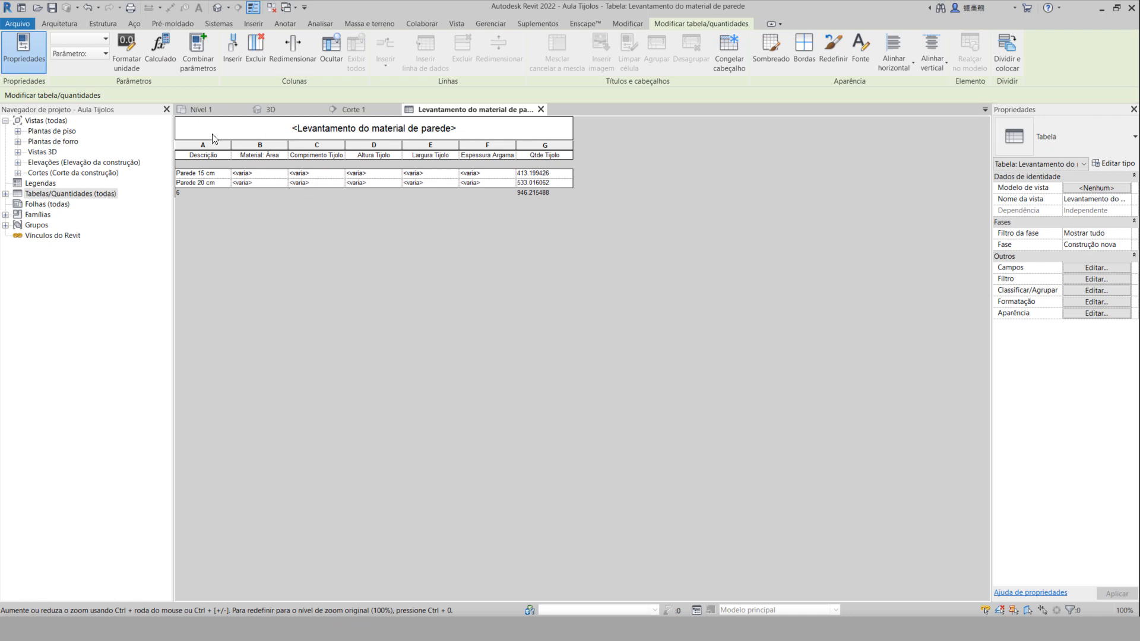
left_click(281, 175)
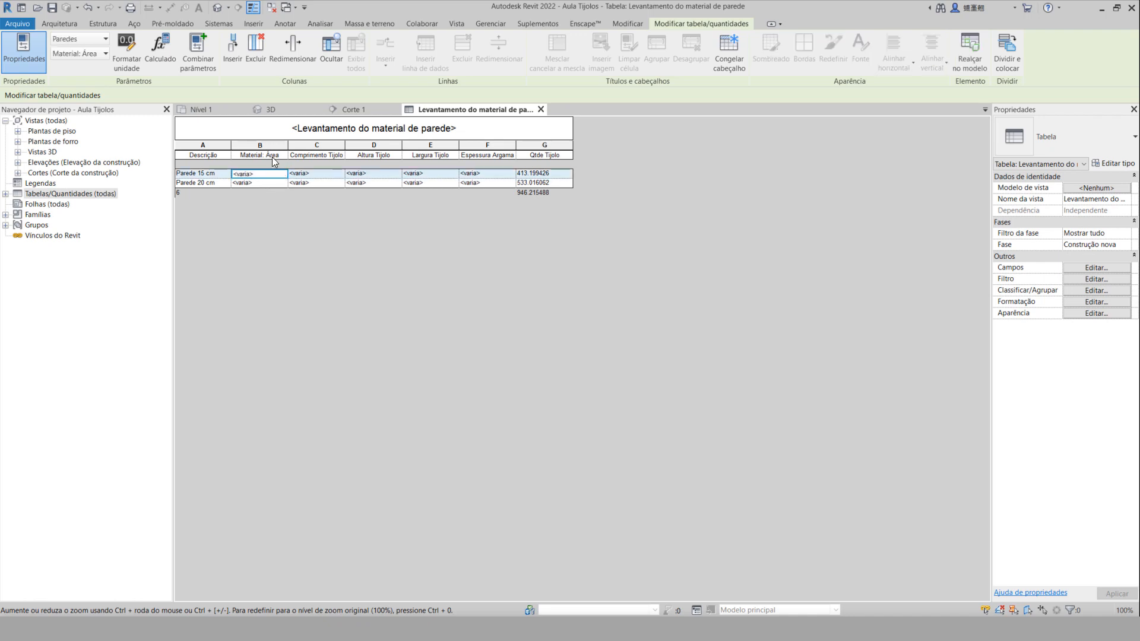
left_click(1096, 301)
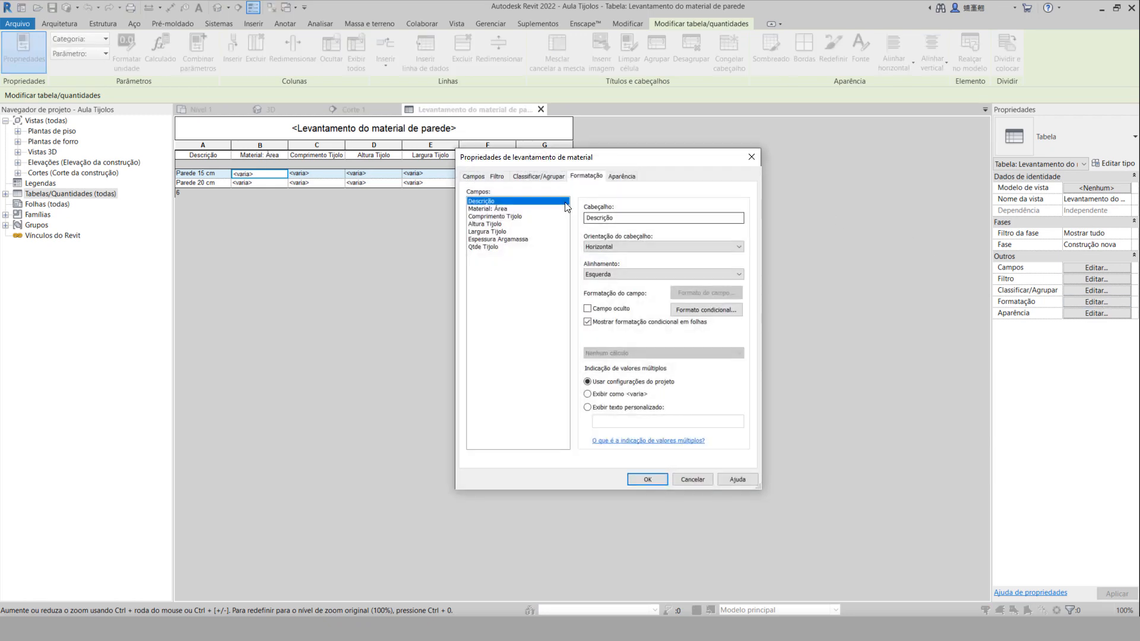
left_click(496, 209)
left_click(639, 352)
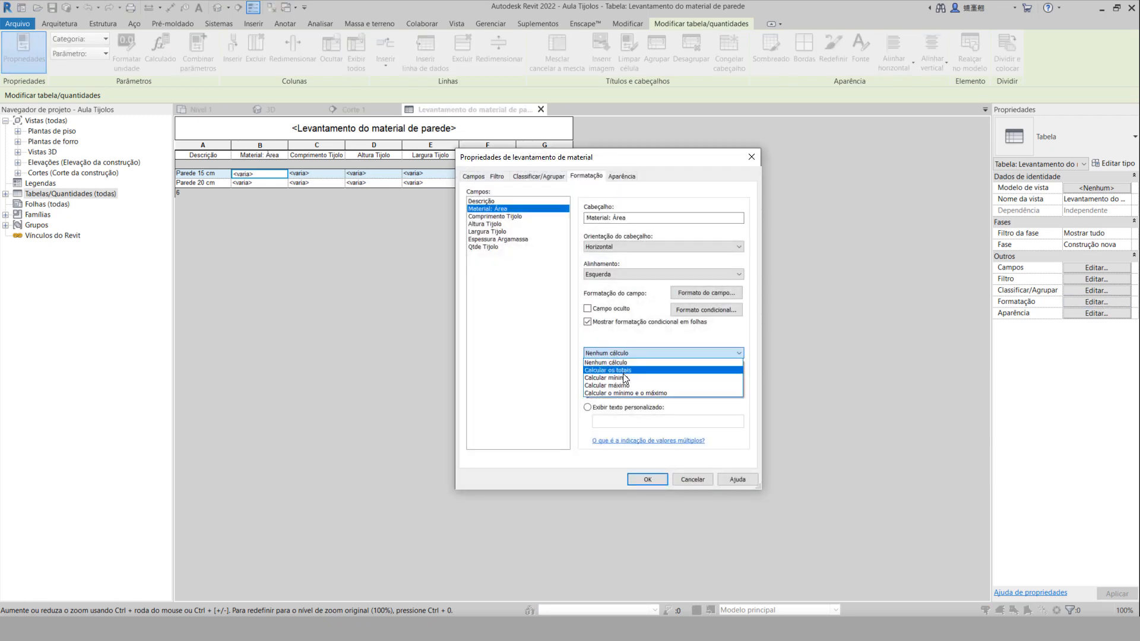
left_click(623, 372)
left_click(647, 479)
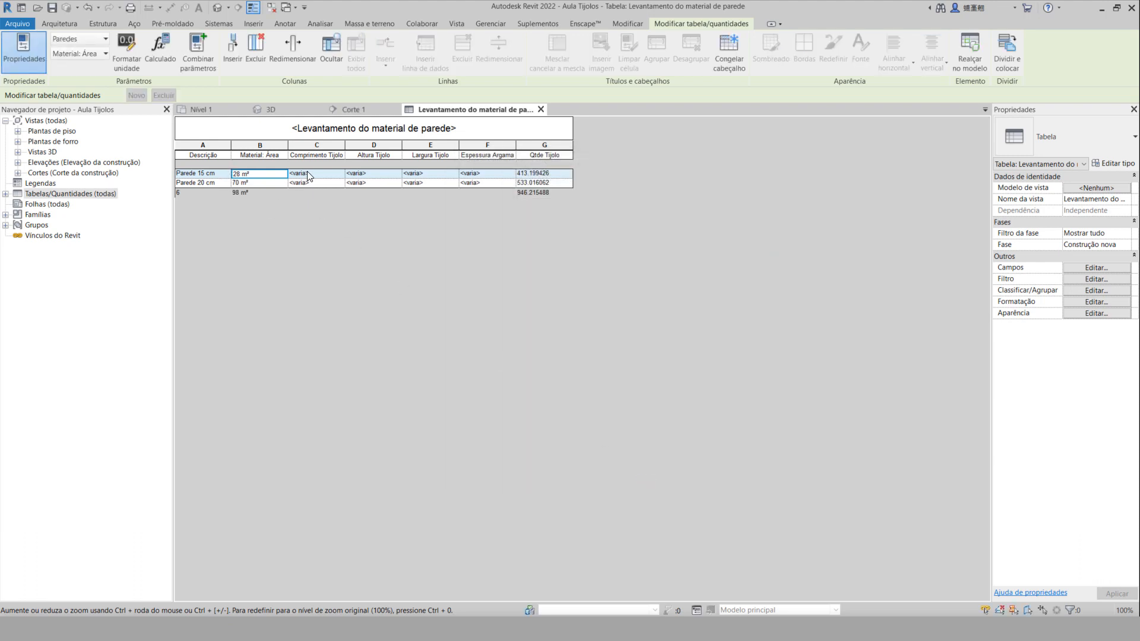
Set Comprimento Tijolo to 0.19 for Parede 15 cm and 0.24 for Parede 20 cm, and Altura Tijolo to 0.19 for both.
left_click(325, 174)
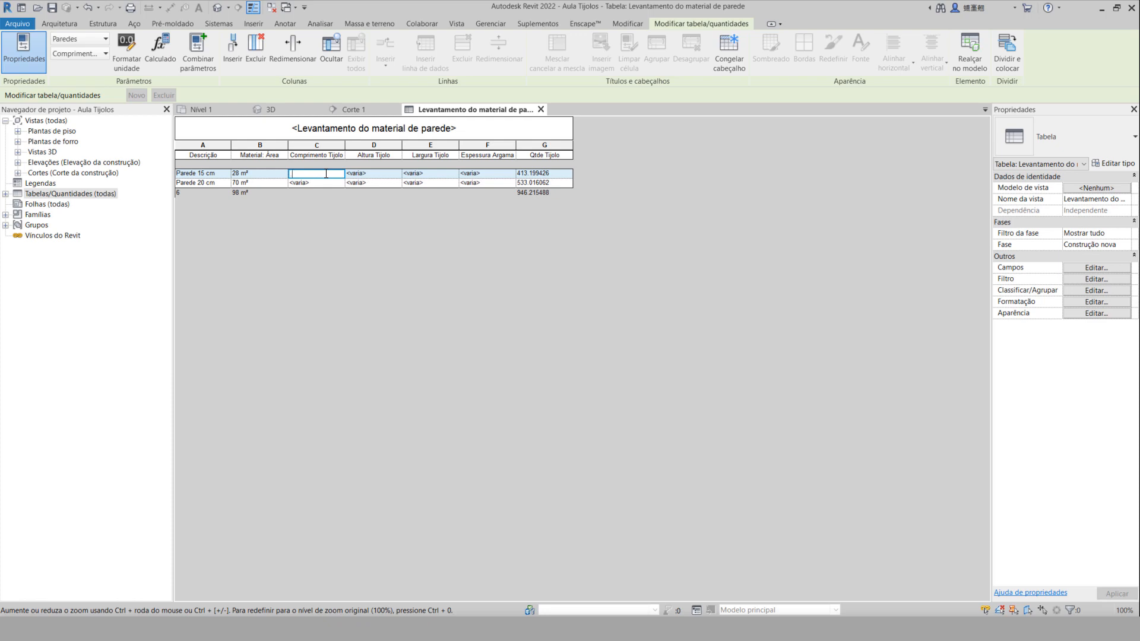
type("19")
left_click(315, 184)
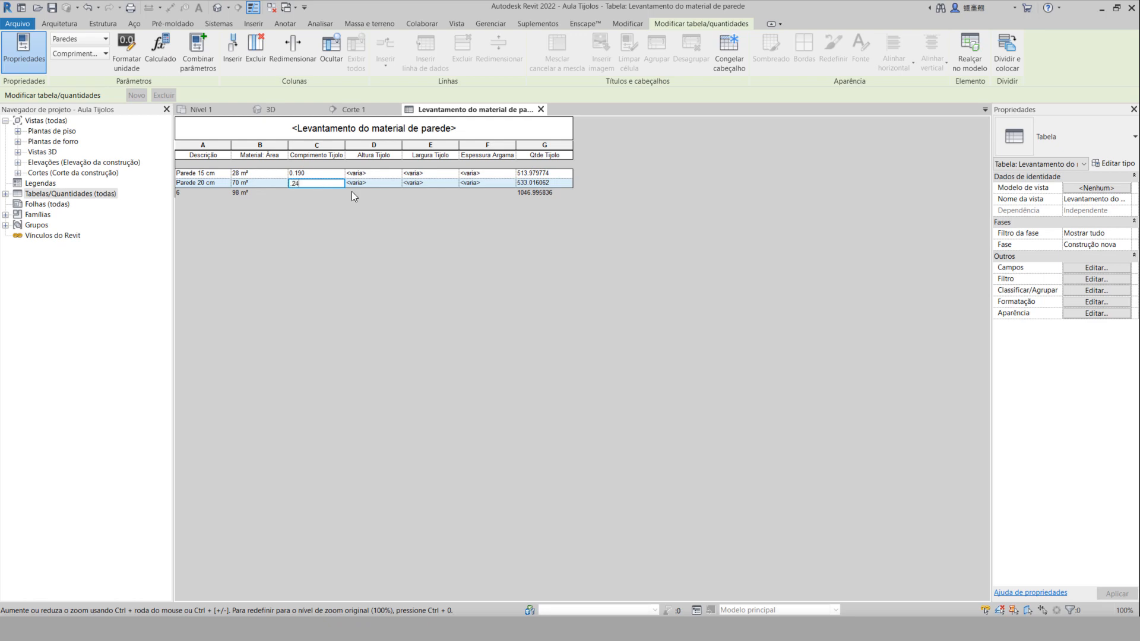
left_click(383, 173)
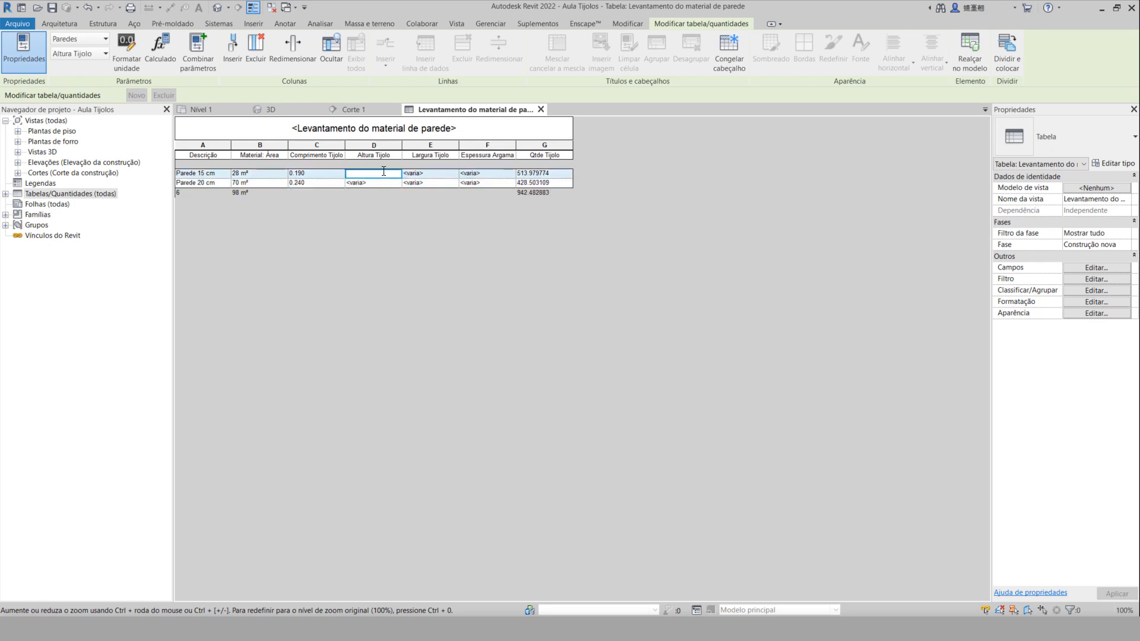
type("19")
left_click(371, 184)
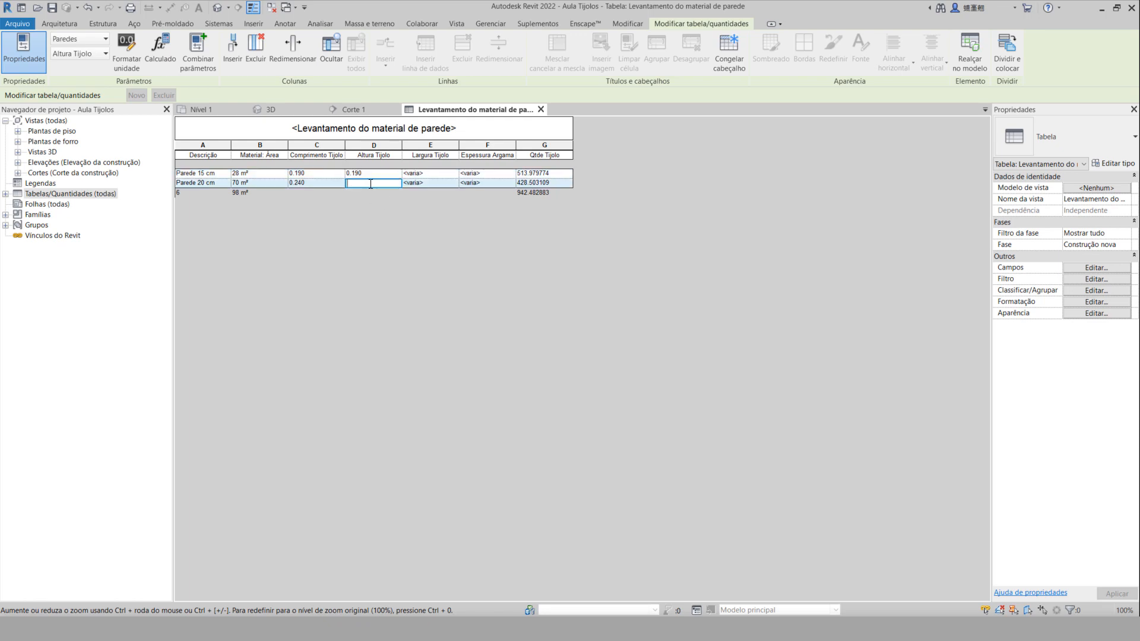
type("19")
key("Return")
Set Largura Tijolo to 0.09 for Parede 15 cm and 0.14 for Parede 20 cm, and Espessura Argamassa to 0.015 for both.
left_click(431, 175)
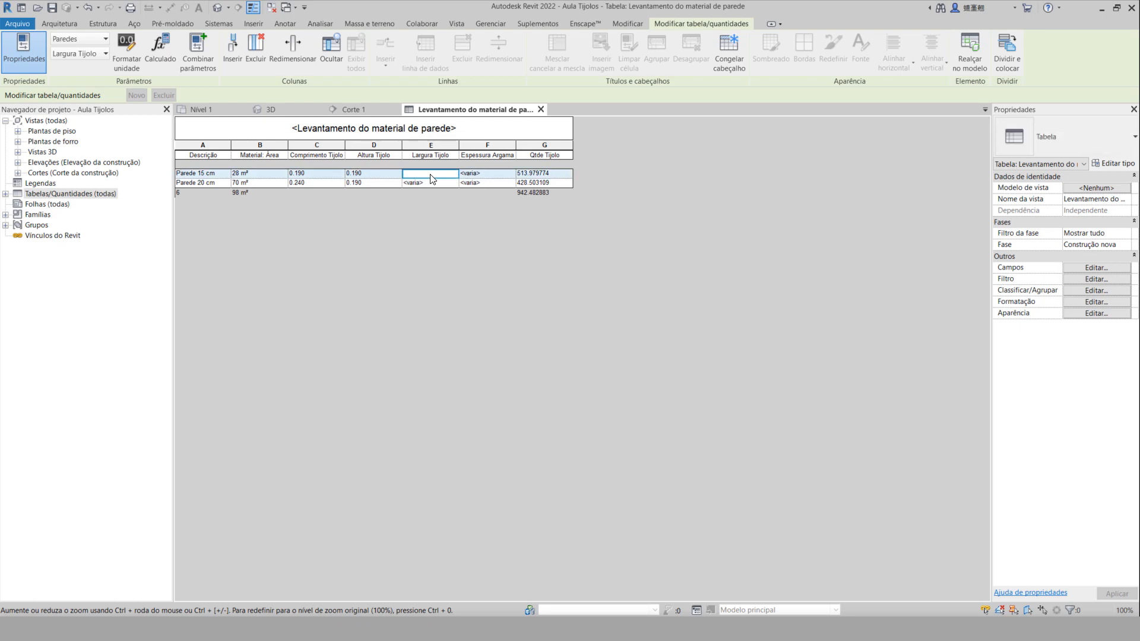
type(".09")
left_click(422, 183)
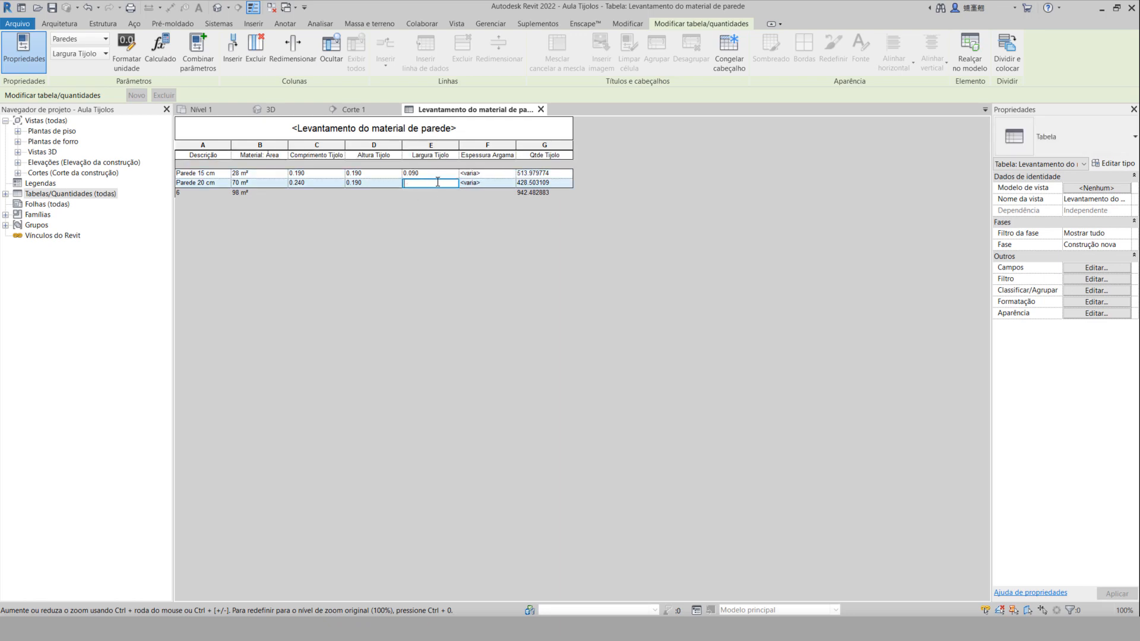
type(".14")
left_click(483, 174)
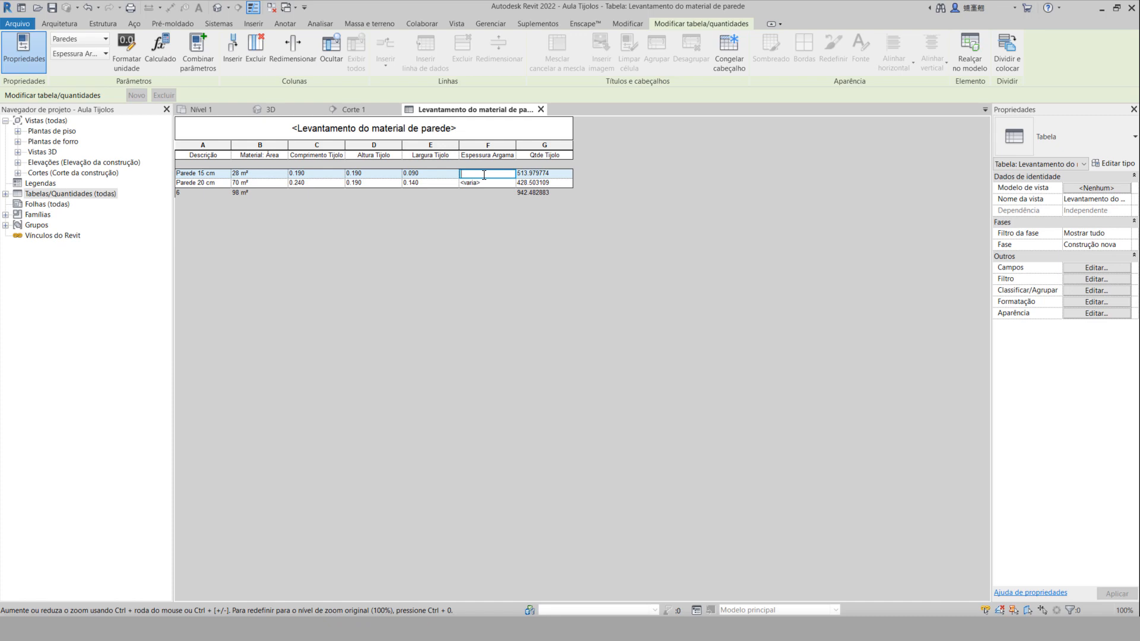
type(".015")
left_click(492, 184)
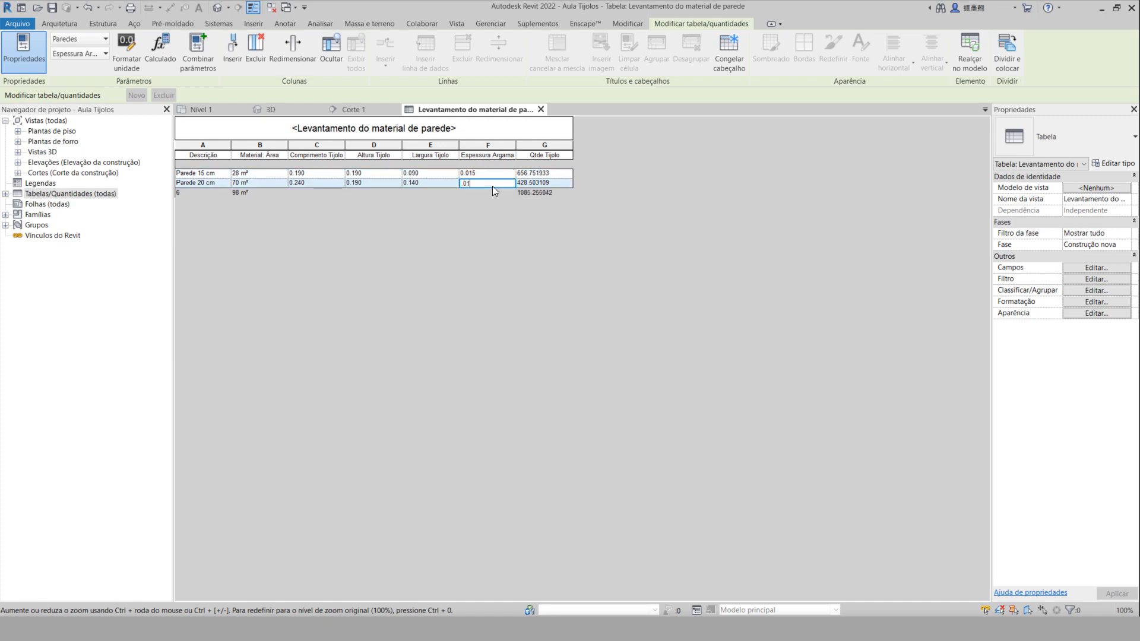
left_click(498, 155)
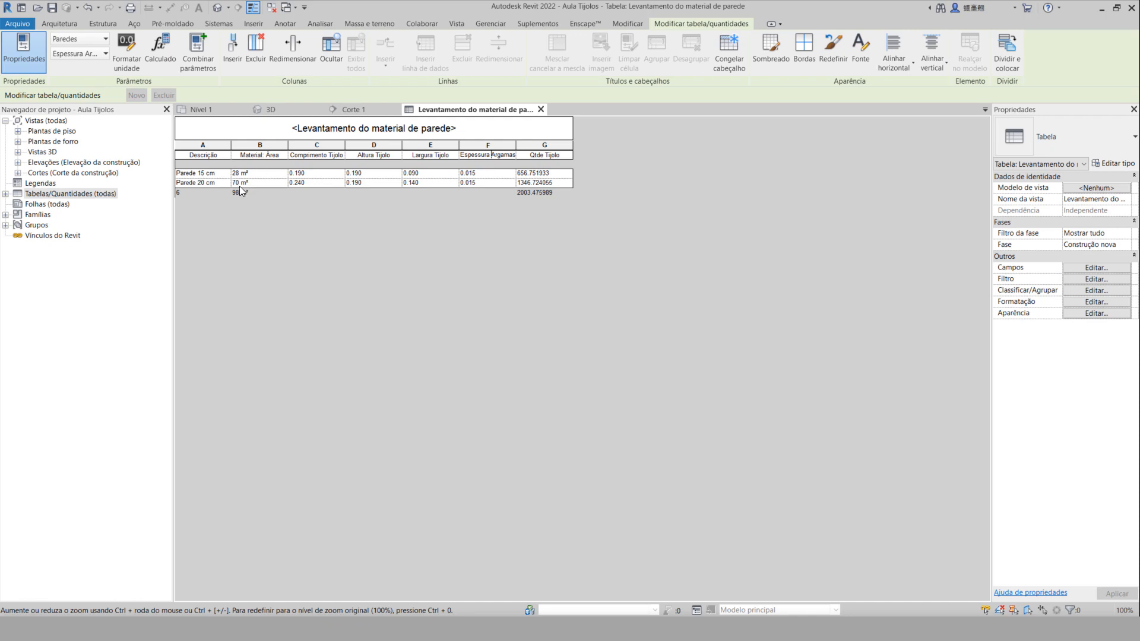
Add a calculated formula field named Qtde+10% to the schedule with type Número inteiro.
left_click(1096, 268)
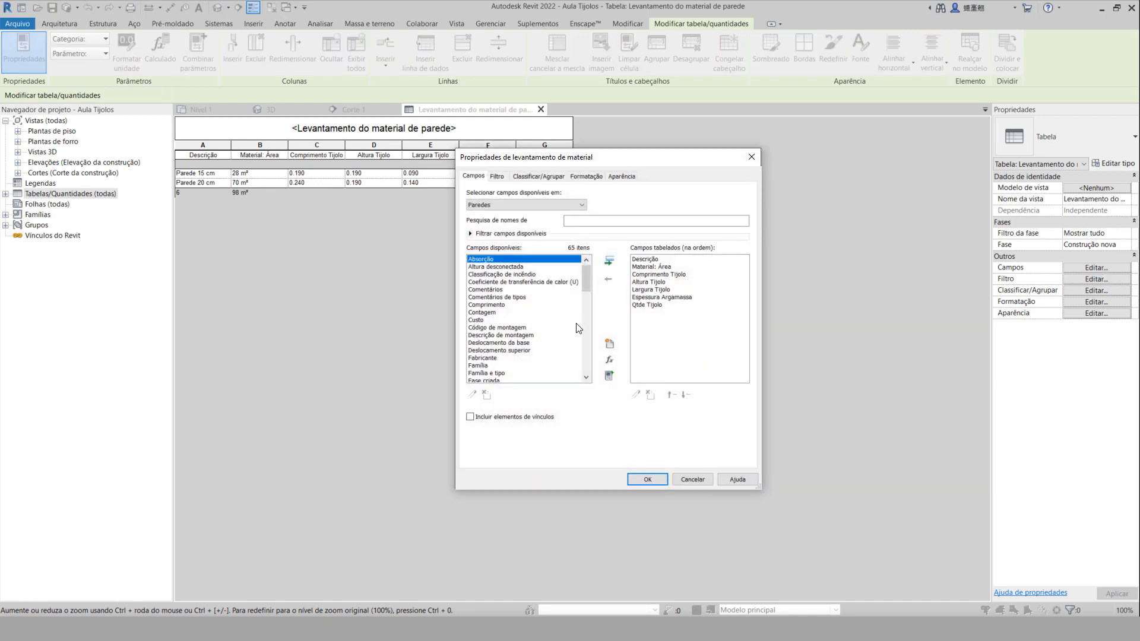
left_click(609, 359)
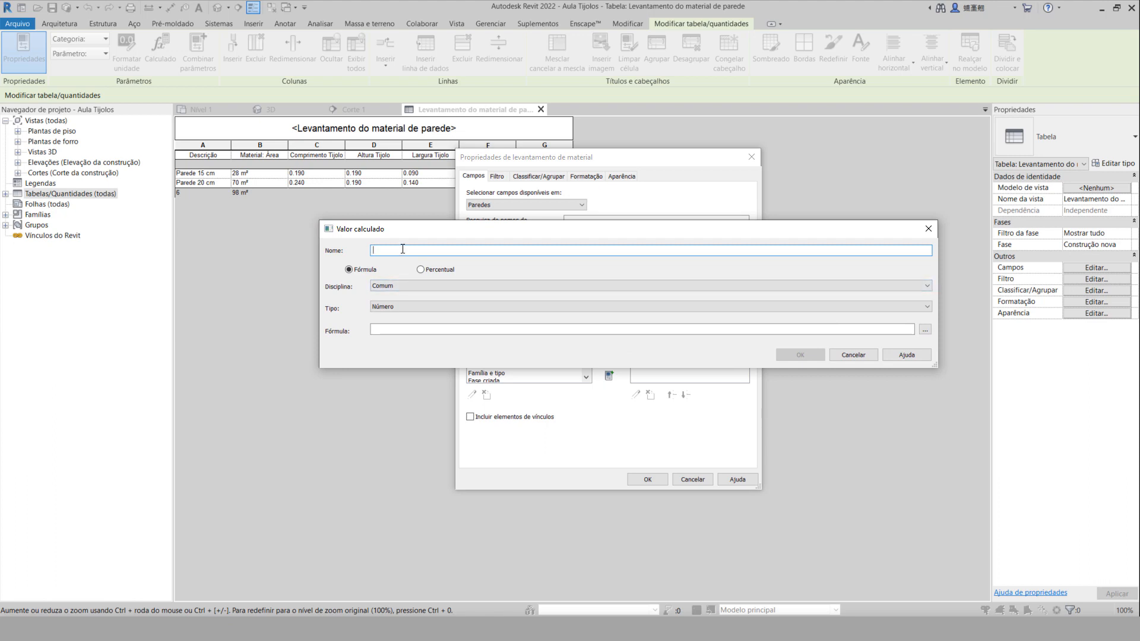
type("QQ")
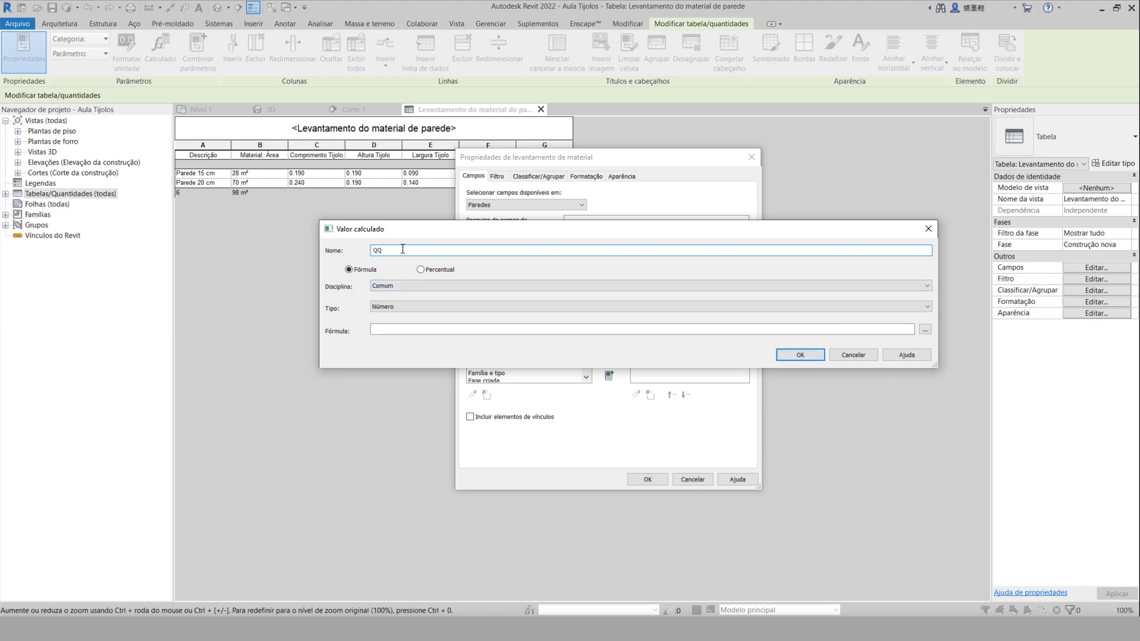
key("BackSpace")
type("tde+10%")
left_click(398, 308)
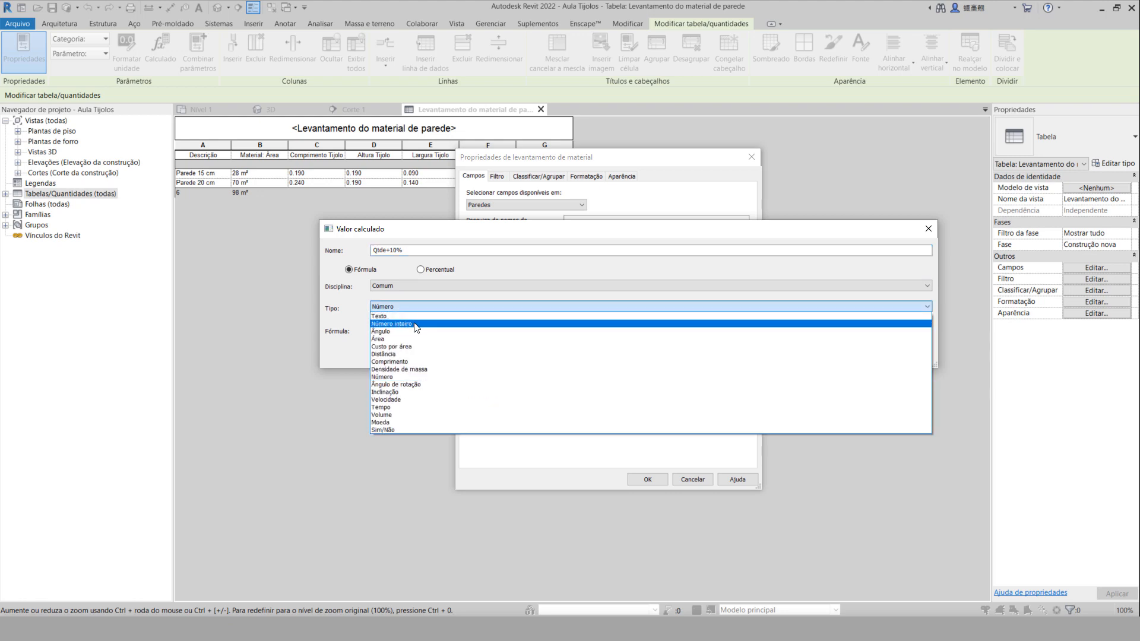
left_click(417, 325)
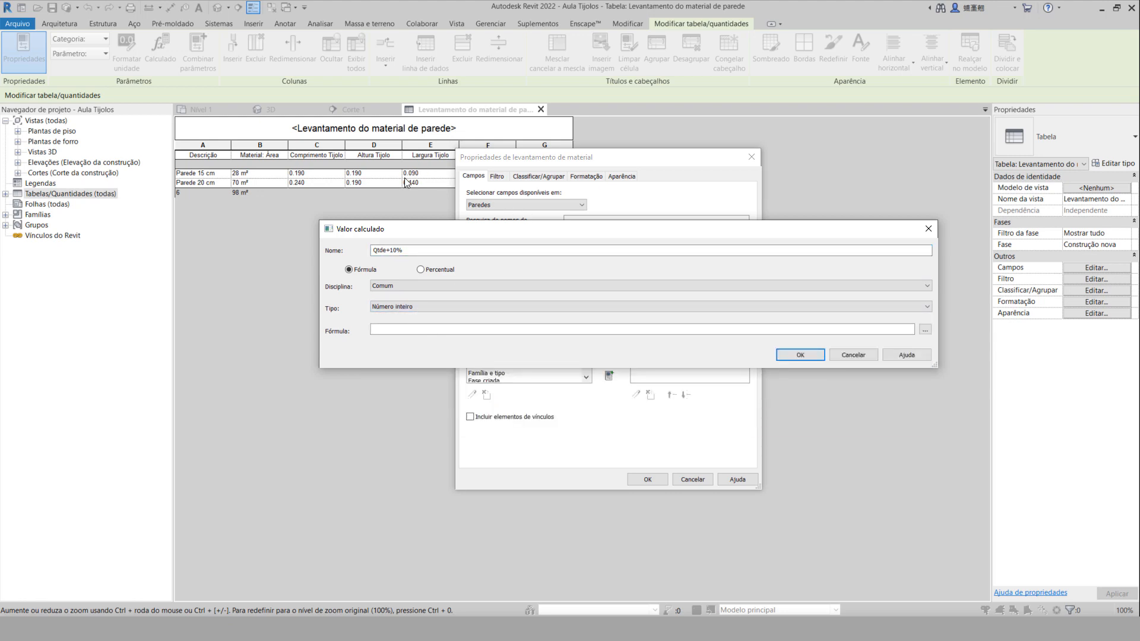
Set the Qtde+10% field's formula to Qtde Tijolo*1.1 and apply the new field to the schedule.
left_click(402, 330)
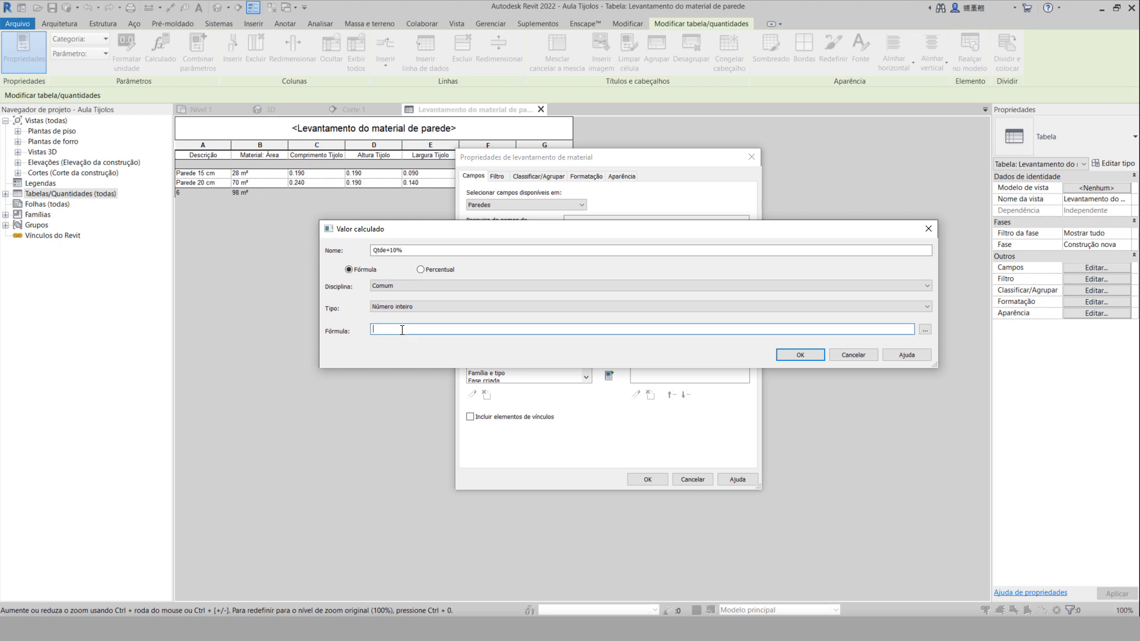
left_click(925, 329)
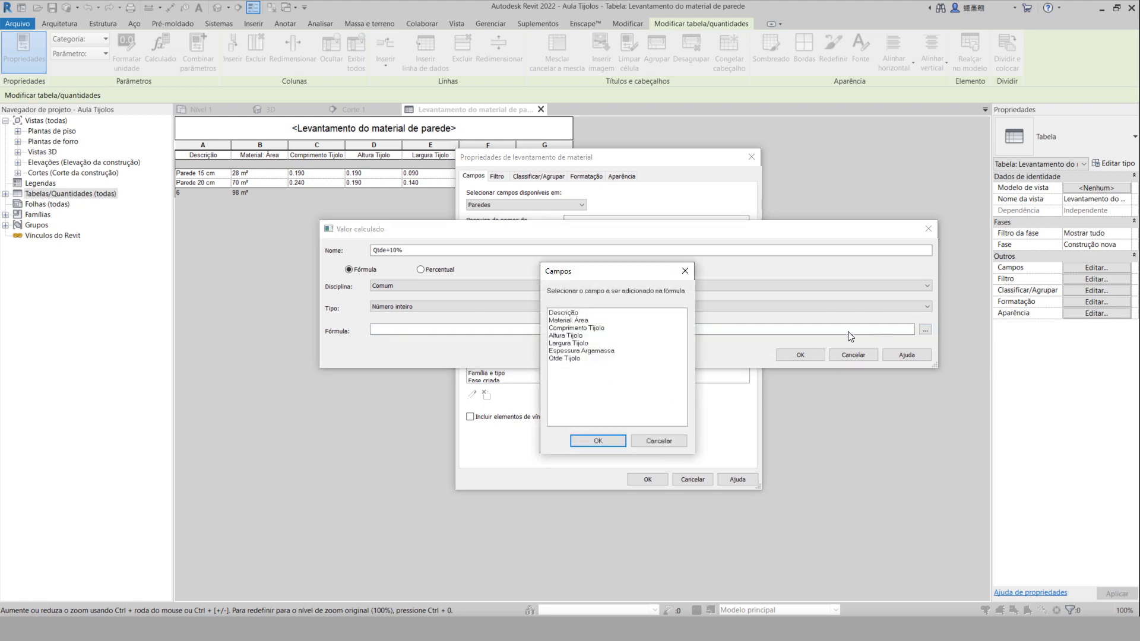
left_click(567, 359)
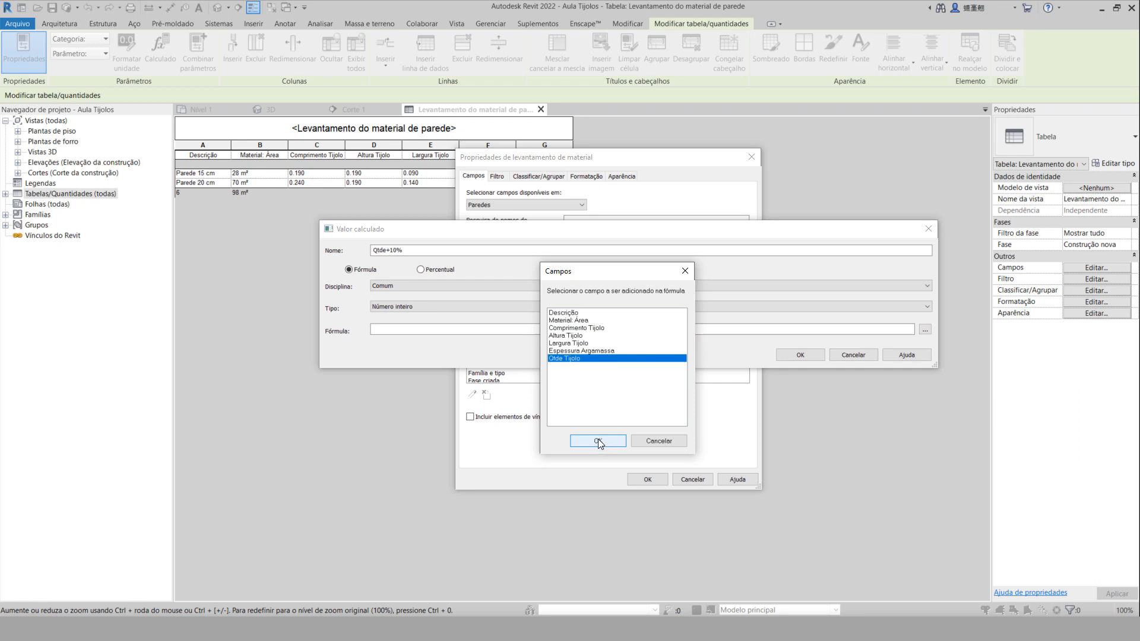
left_click(597, 439)
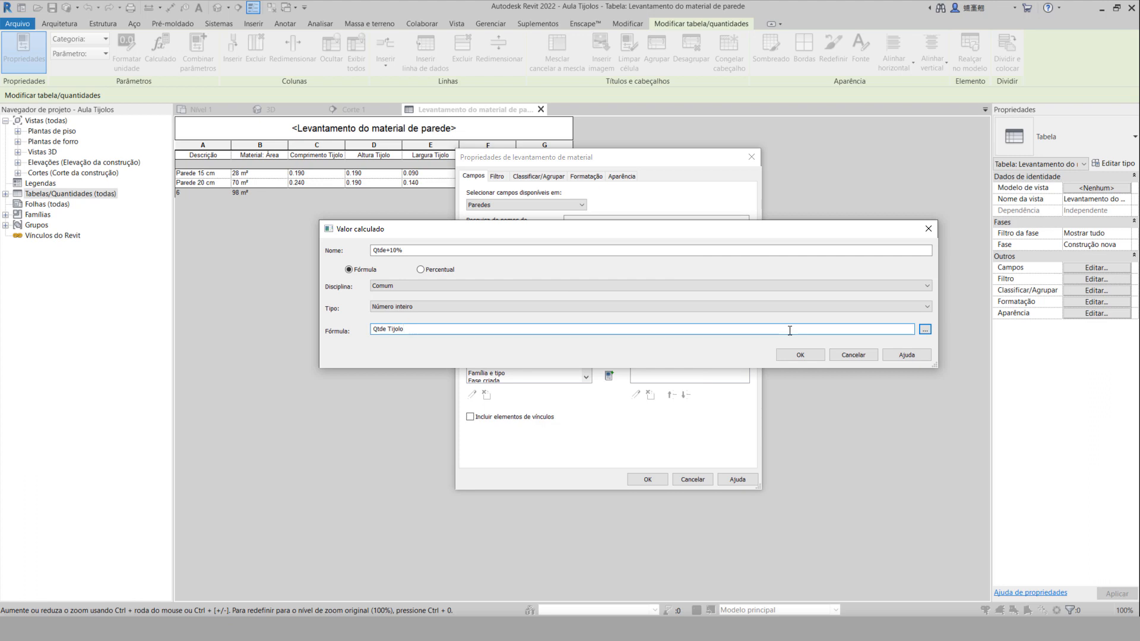
left_click(429, 329)
type("*1.1")
left_click(799, 355)
left_click(648, 481)
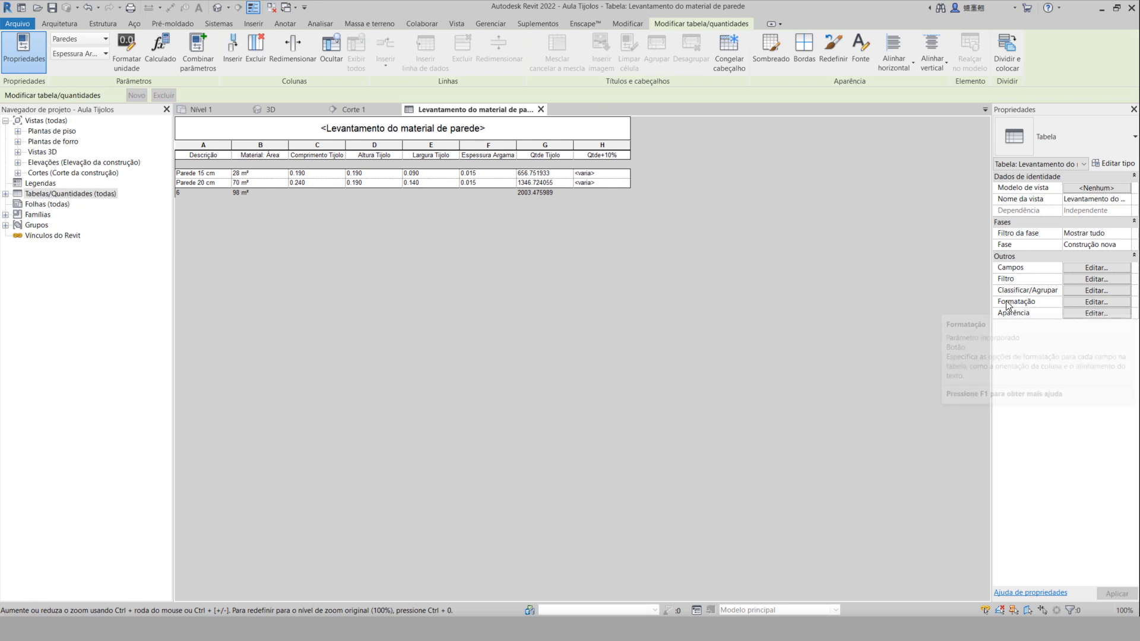
Format the Qtde+10% field with Calcular os totais.
left_click(1095, 305)
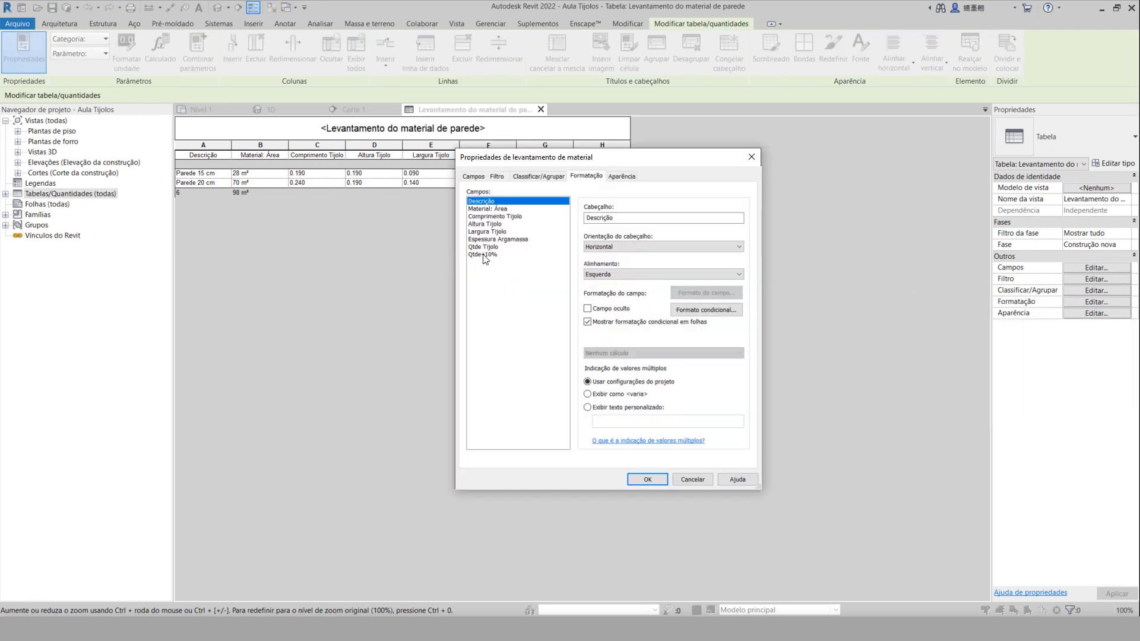
left_click(484, 254)
left_click(617, 352)
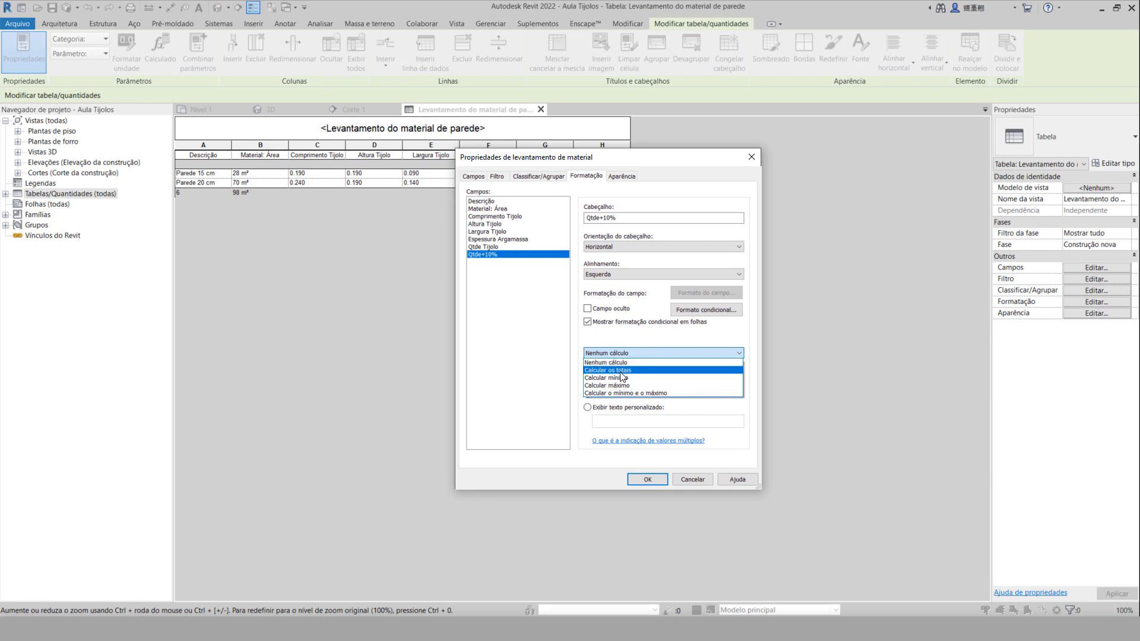
left_click(617, 370)
left_click(647, 479)
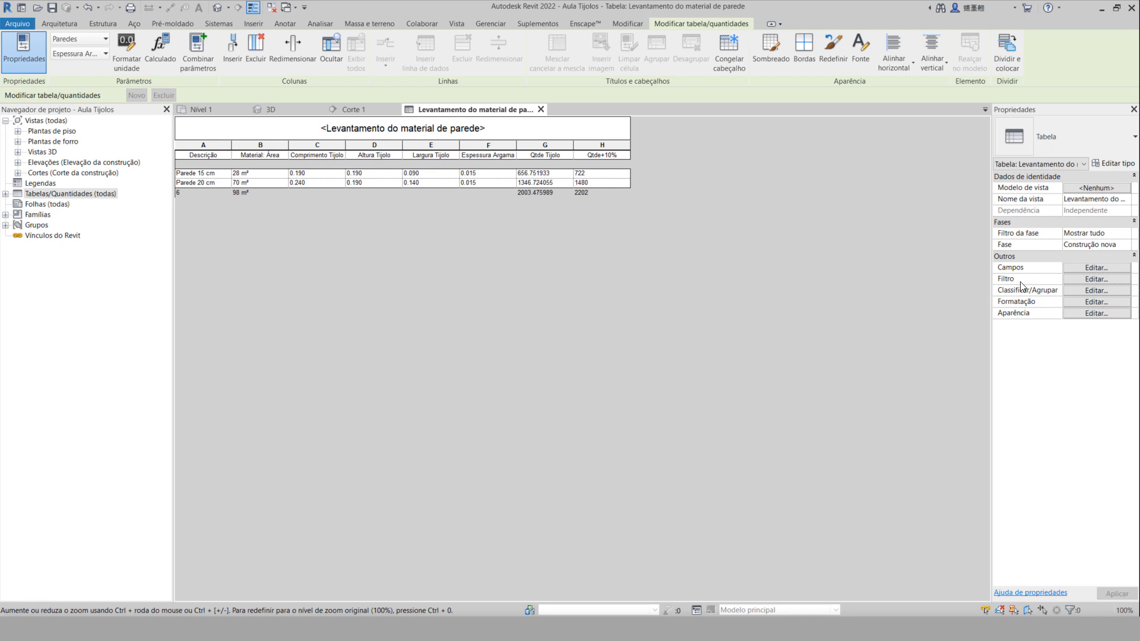
Add a calculated formula field named Argamassa and begin its formula with Comprimento Tijolo+Espessura Argamassa.
left_click(1096, 268)
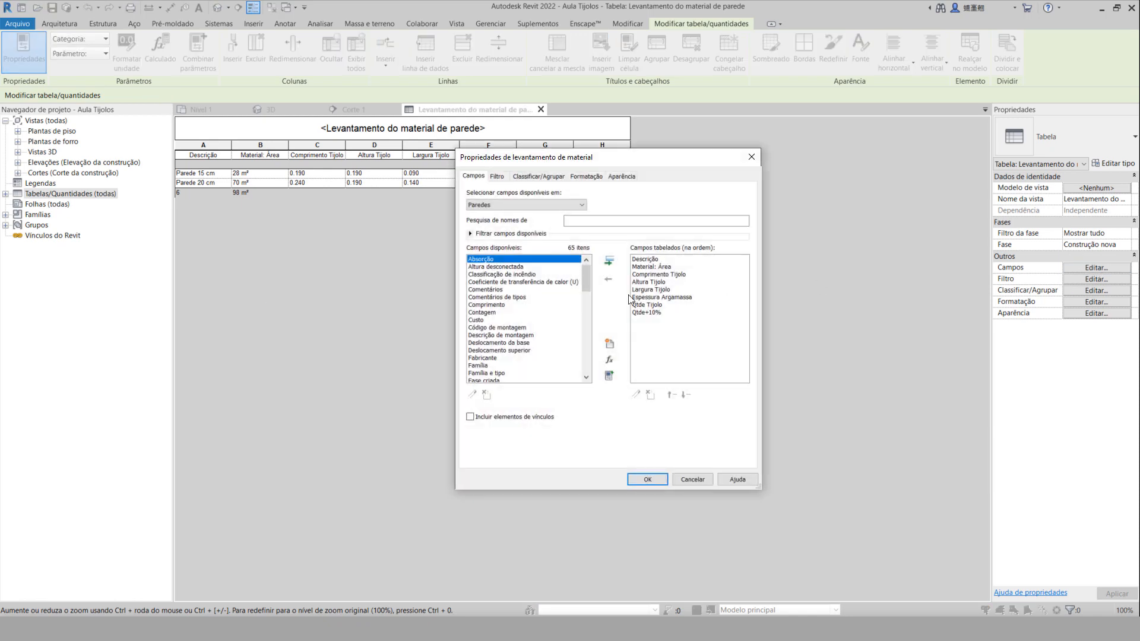
left_click(609, 360)
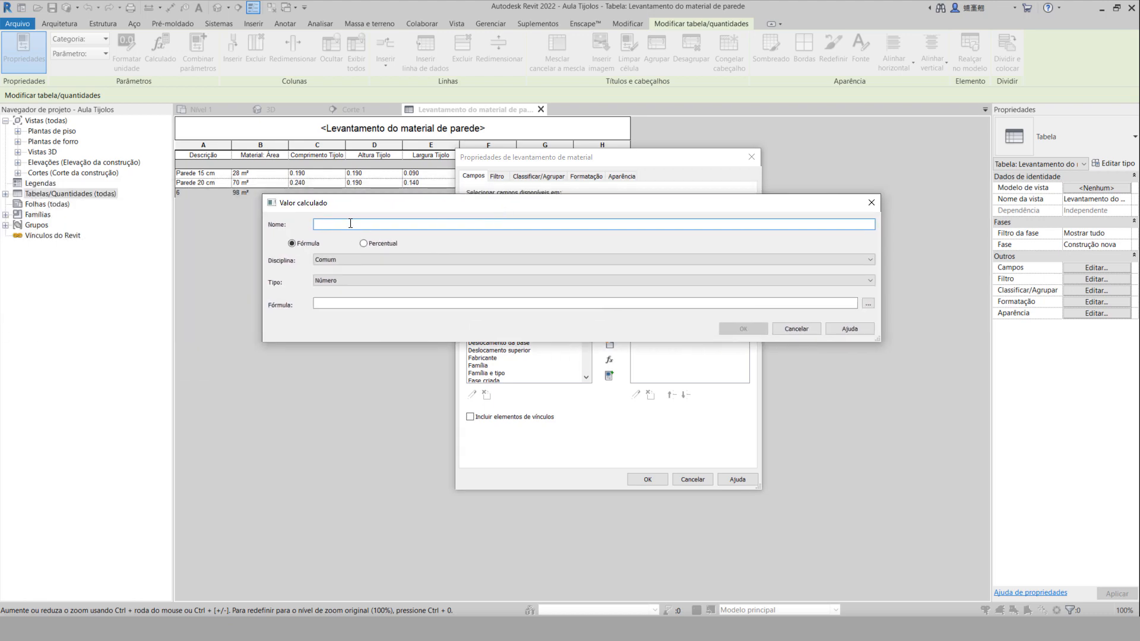
type("Argamassa")
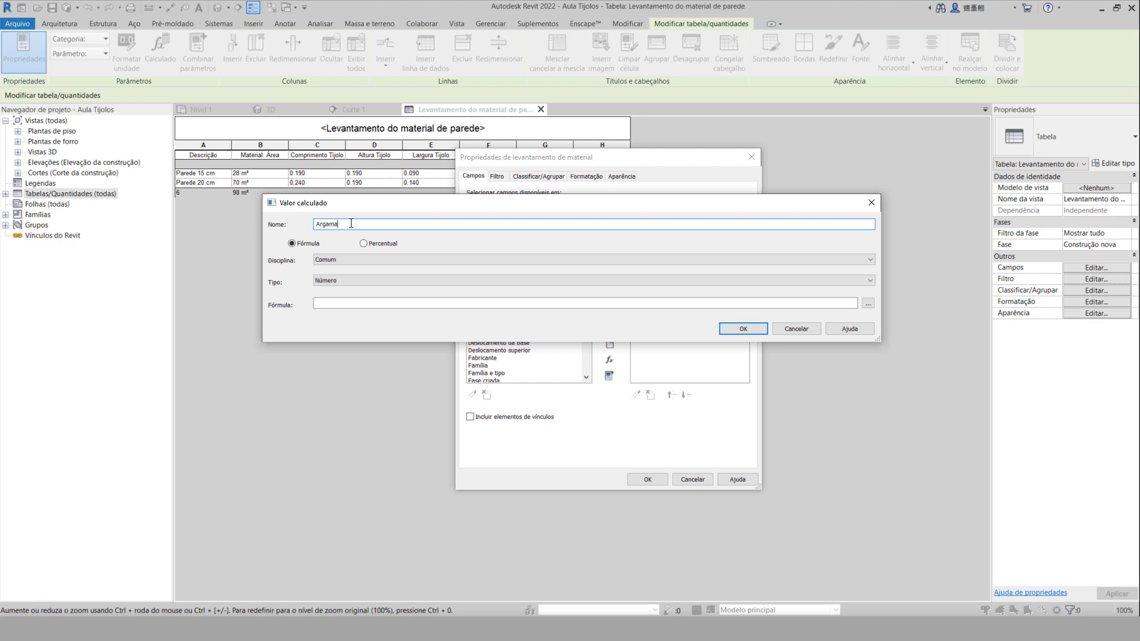
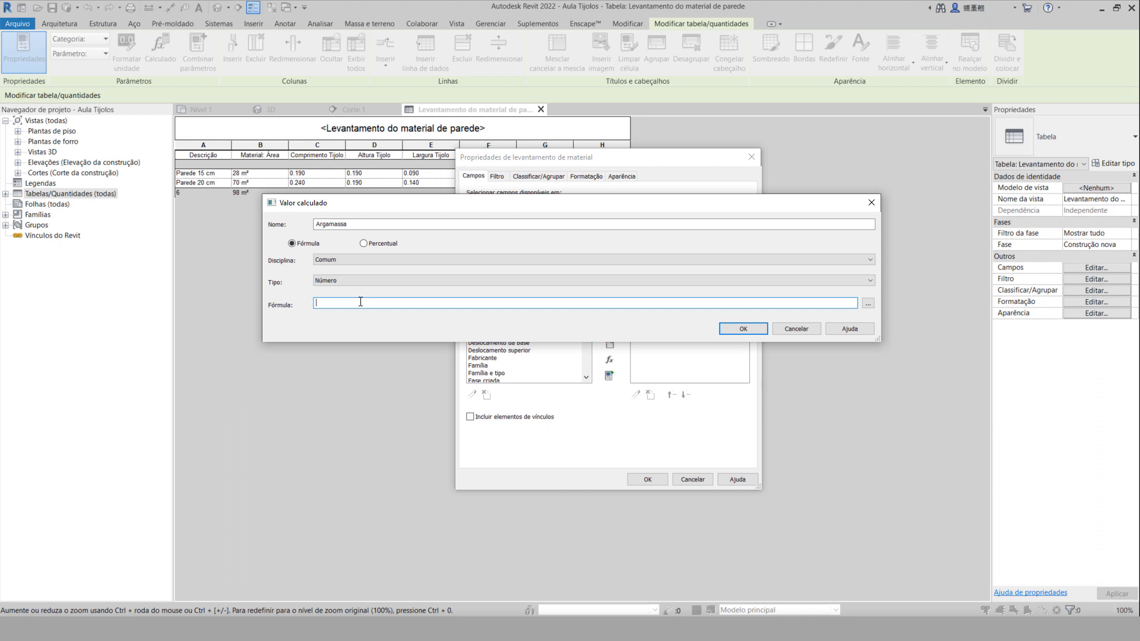
left_click(866, 305)
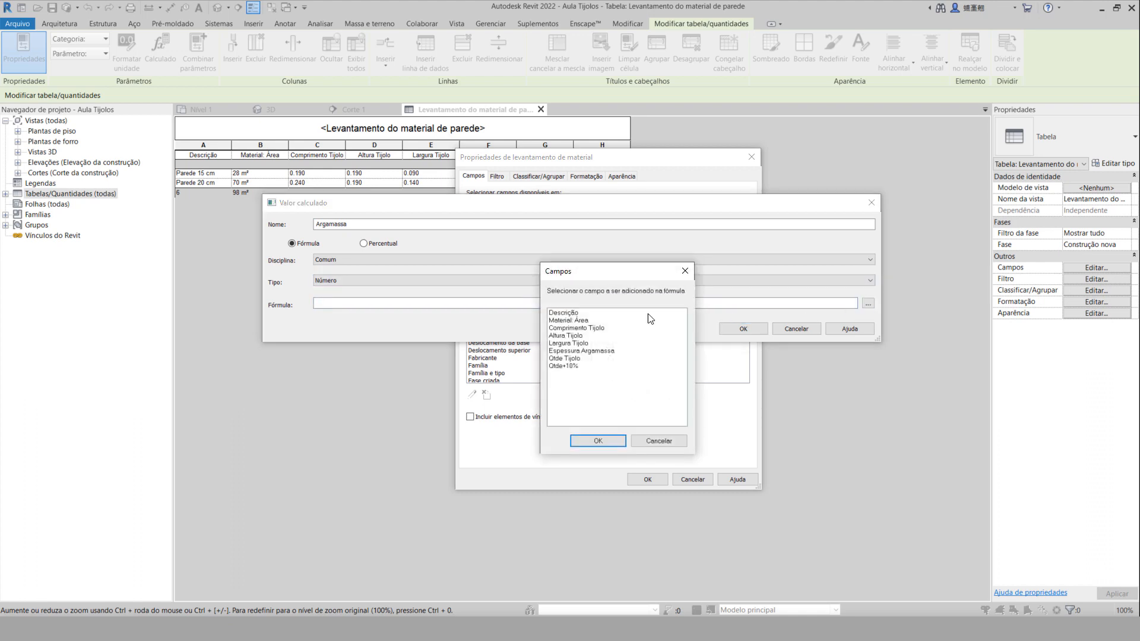
left_click(575, 329)
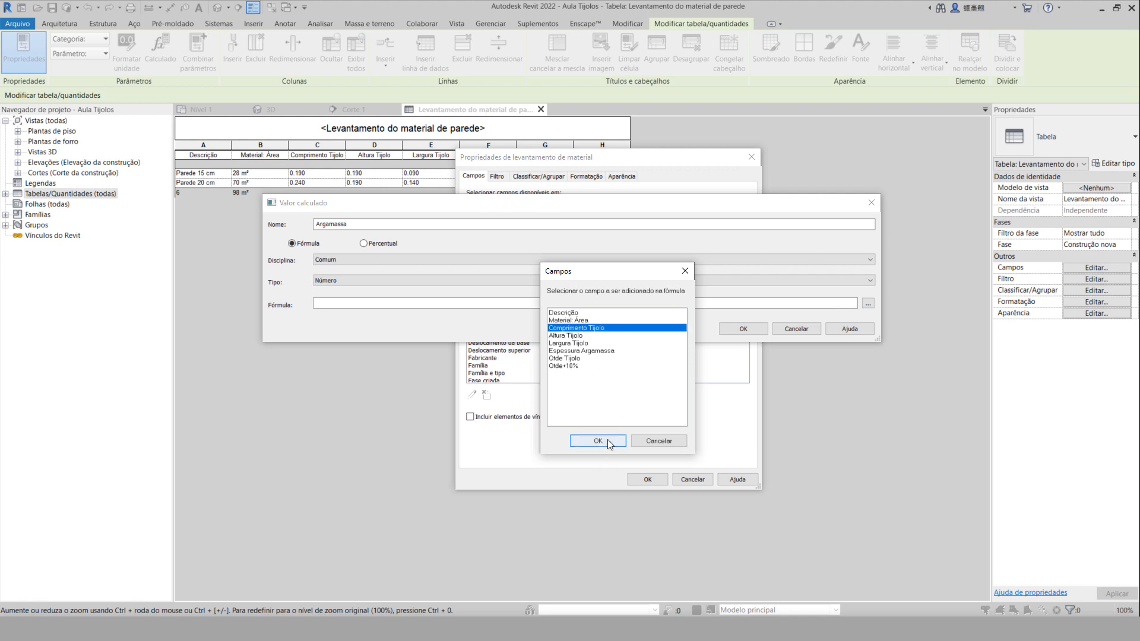
left_click(607, 441)
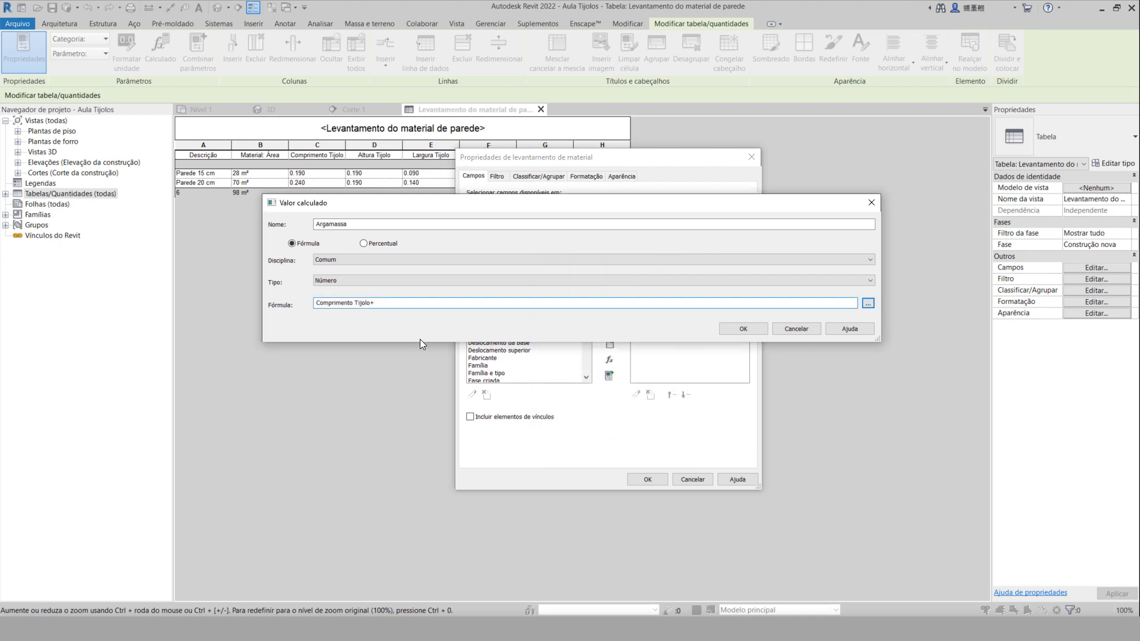
left_click(868, 303)
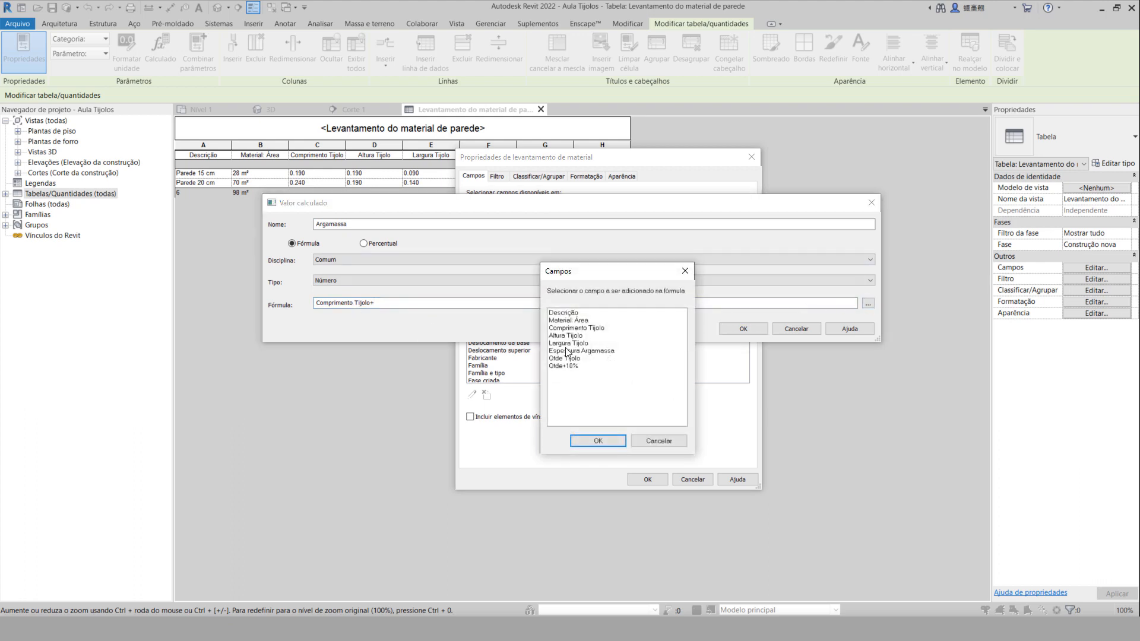
left_click(582, 351)
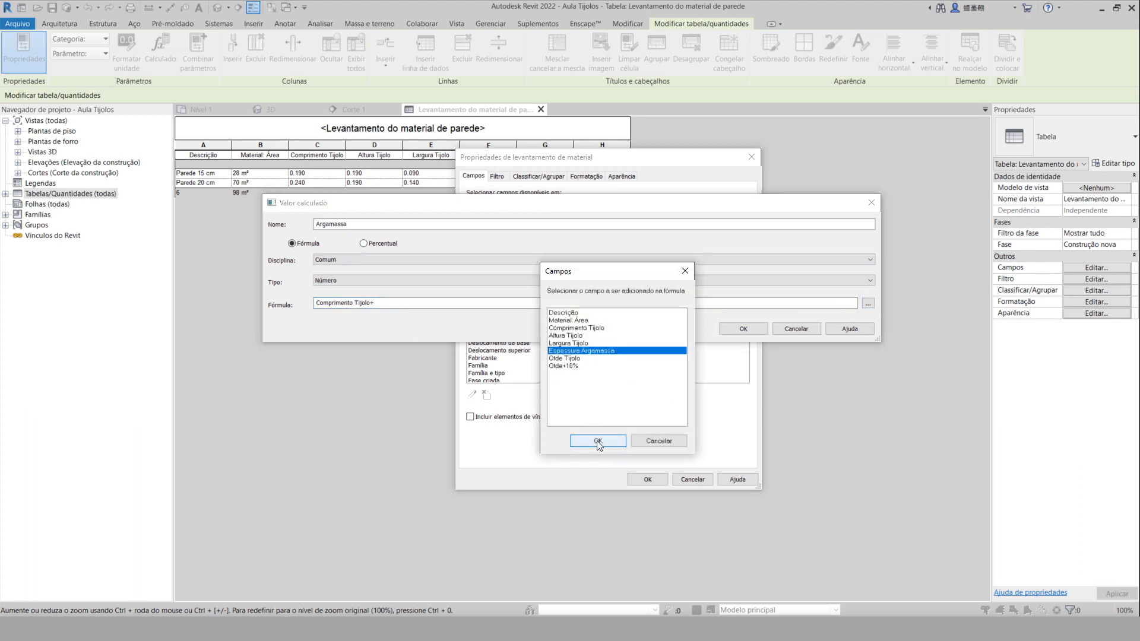
left_click(598, 441)
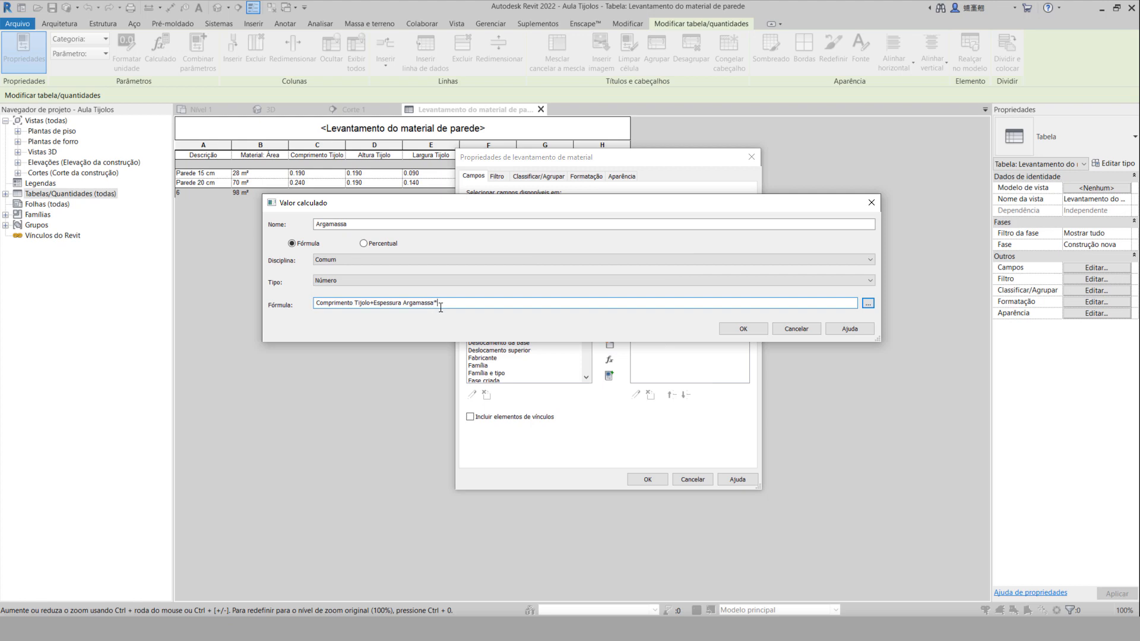
Extend the Argamassa formula with *Altura Tijolo+Espessura Argamassa.
left_click(868, 303)
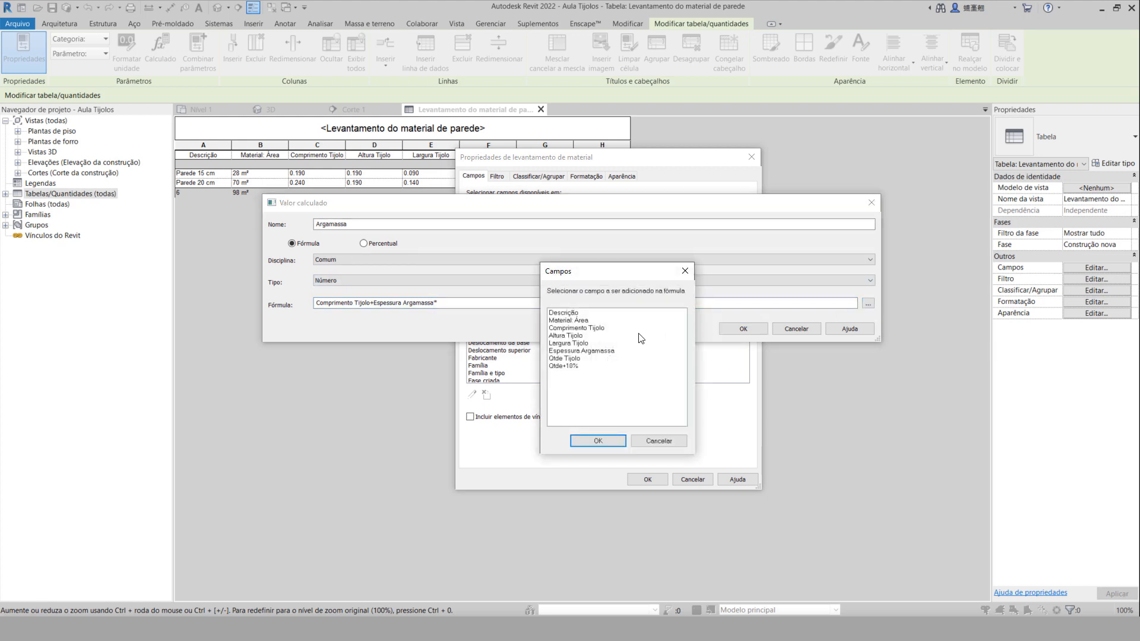
left_click(572, 335)
left_click(598, 441)
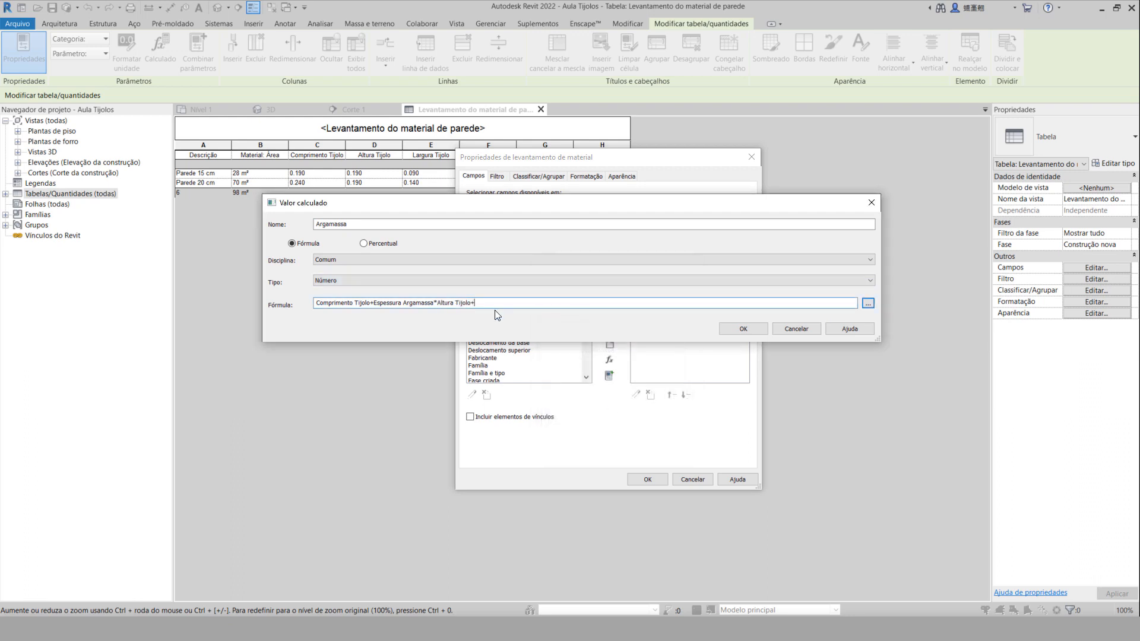
left_click(867, 303)
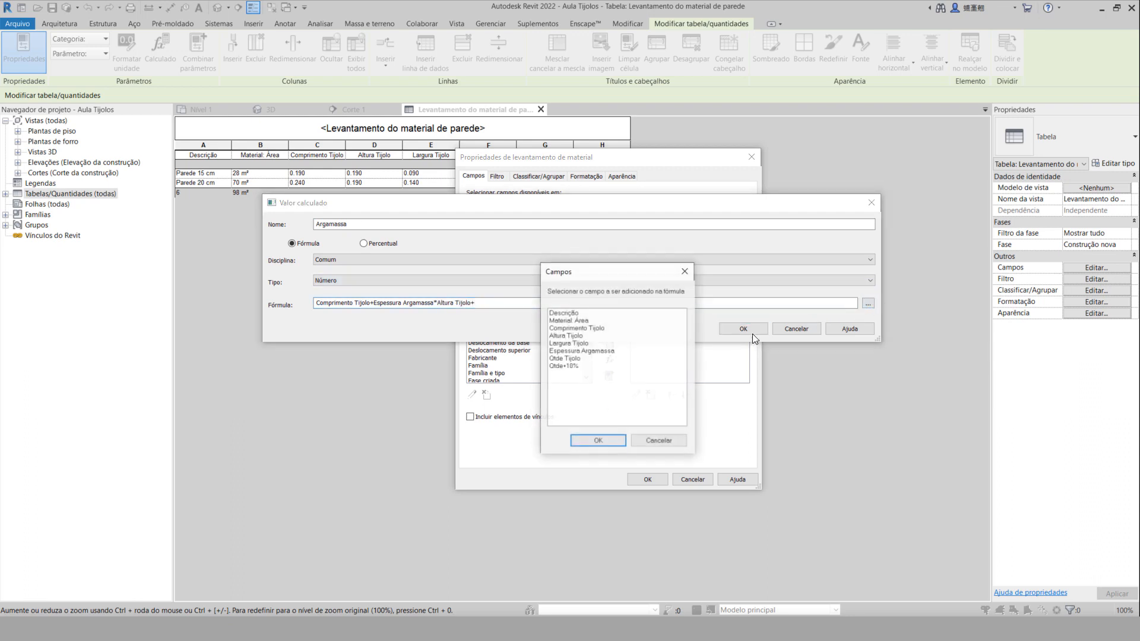
left_click(581, 351)
left_click(598, 440)
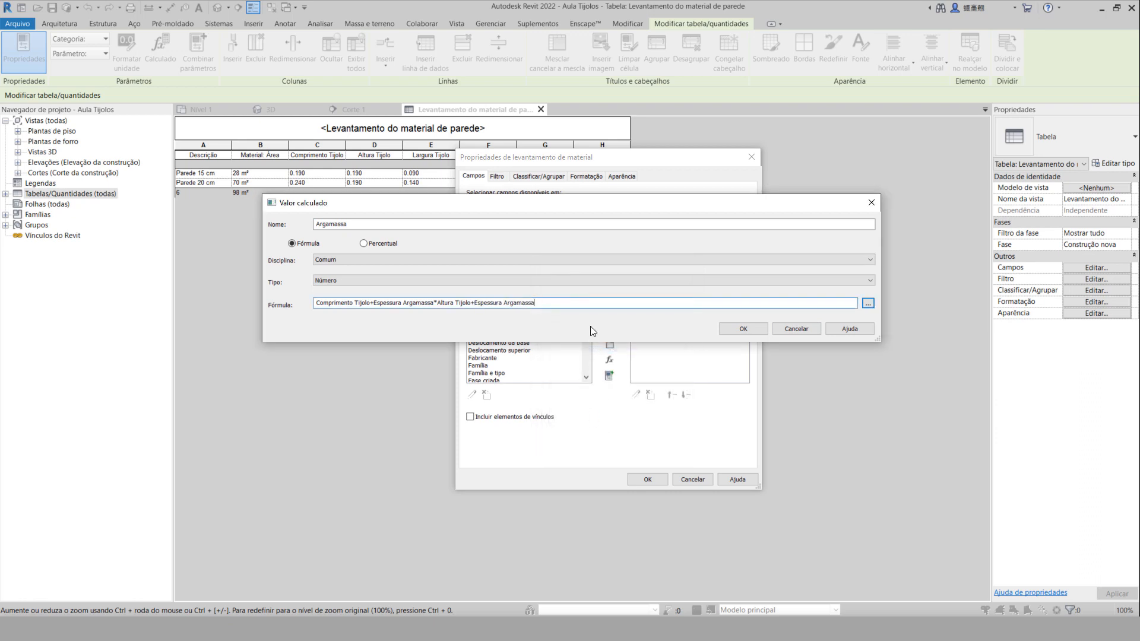
Bracket both sums in the Argamassa formula so it reads (Comprimento Tijolo+Espessura Argamassa)*(Altura Tijolo+Espessura Argamassa).
left_click(316, 304)
type("(")
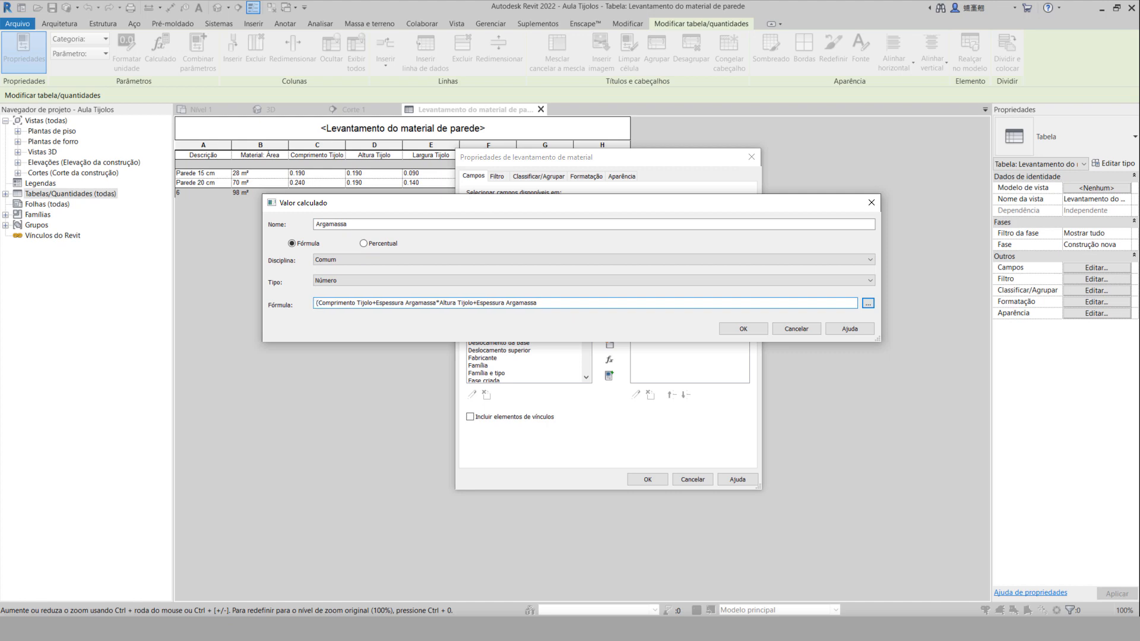
left_click(438, 303)
type("*(")
left_click(554, 304)
Append -(Comprimento Tijolo*Altura Tijolo)* to the Argamassa formula to subtract the brick face area.
left_click(868, 303)
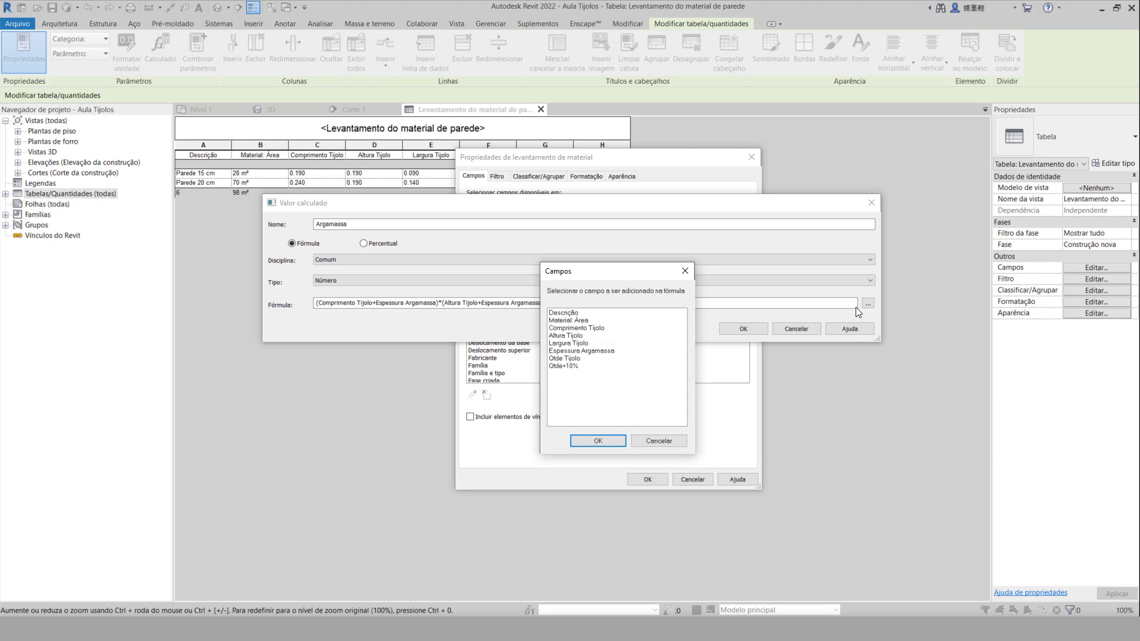
left_click(683, 272)
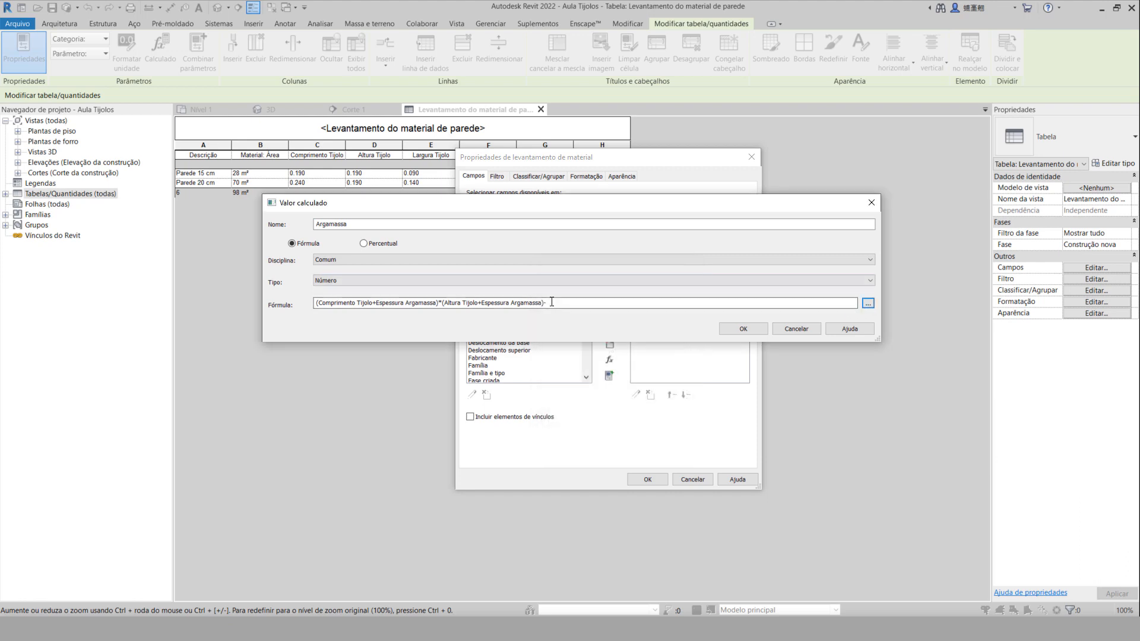
left_click(551, 302)
type("-(")
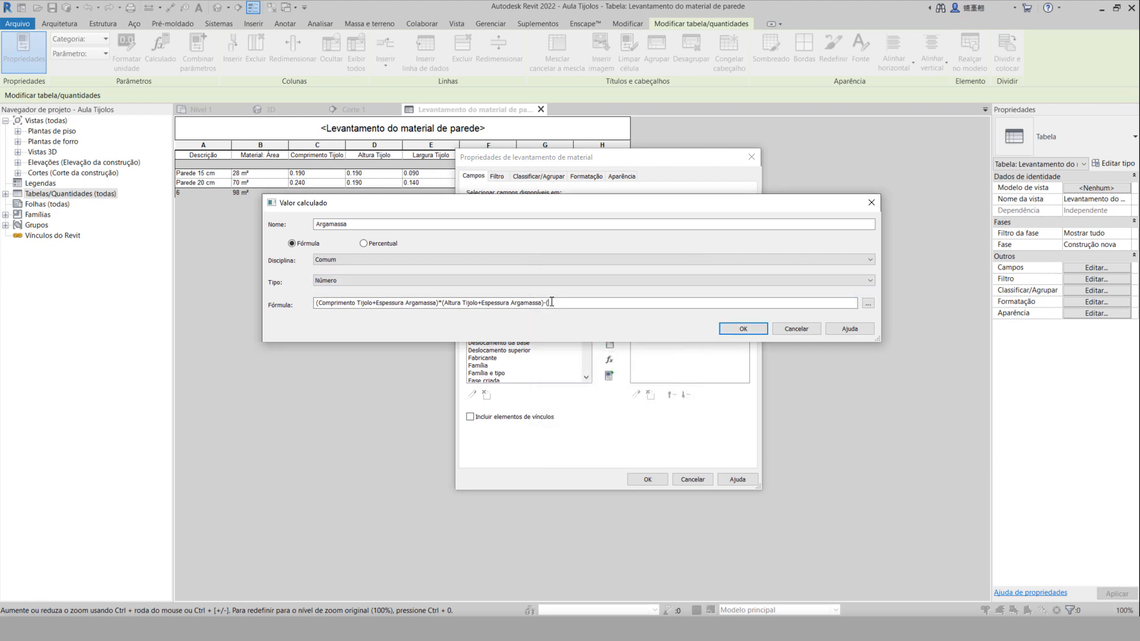
left_click(867, 303)
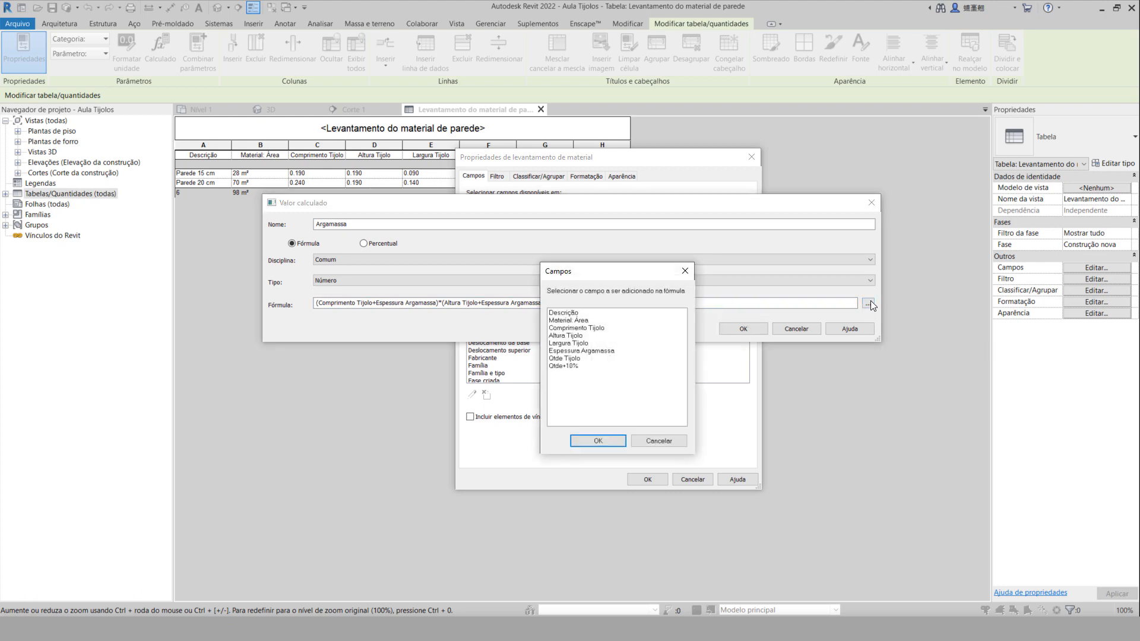
left_click(574, 329)
left_click(597, 441)
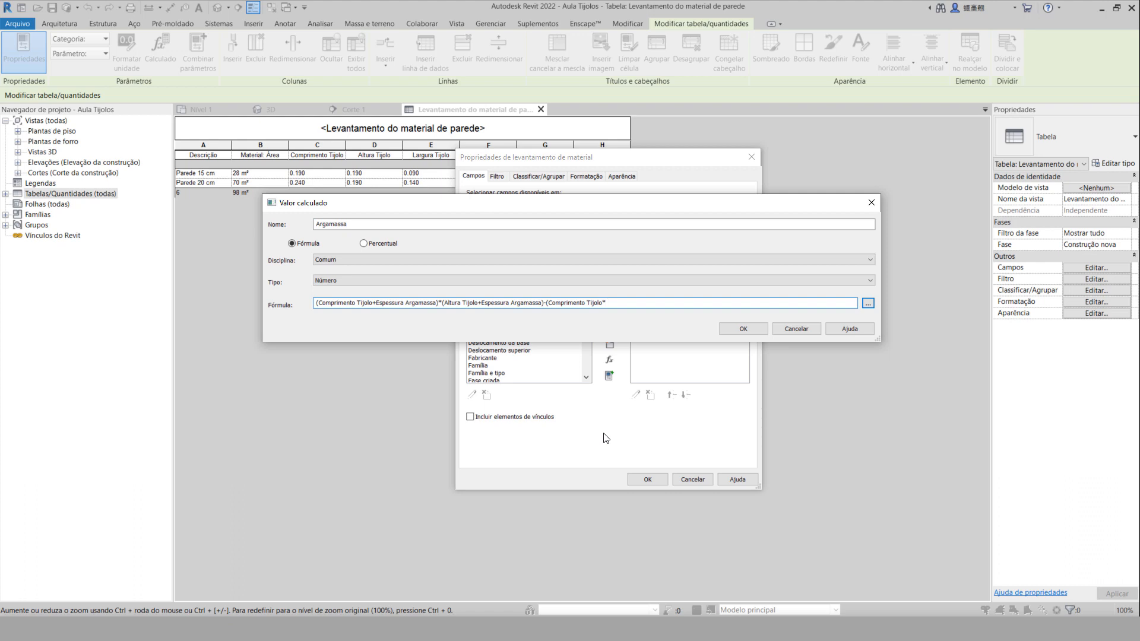
left_click(868, 304)
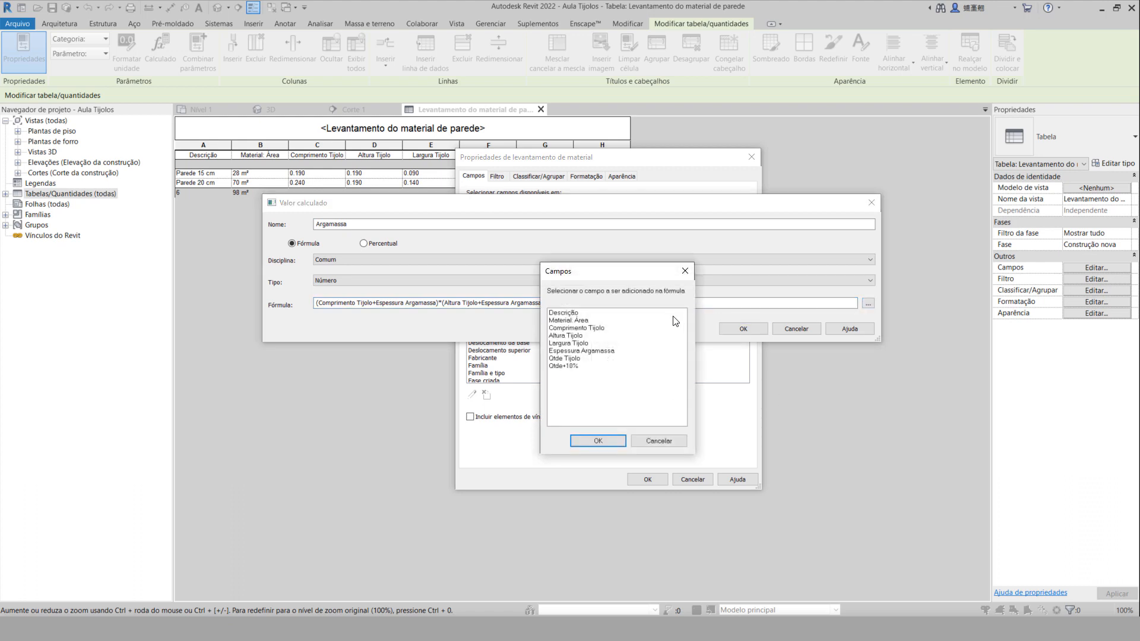
left_click(566, 335)
left_click(606, 440)
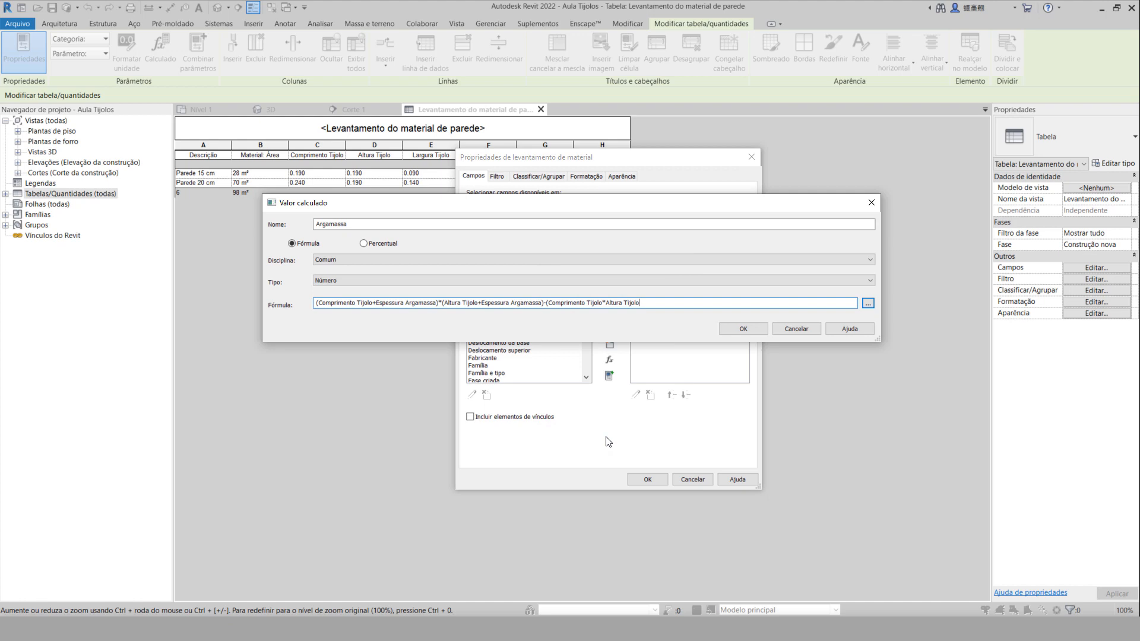
type(")*")
Multiply the Argamassa formula by Largura Tijolo and Qtde Tijolo.
left_click(868, 303)
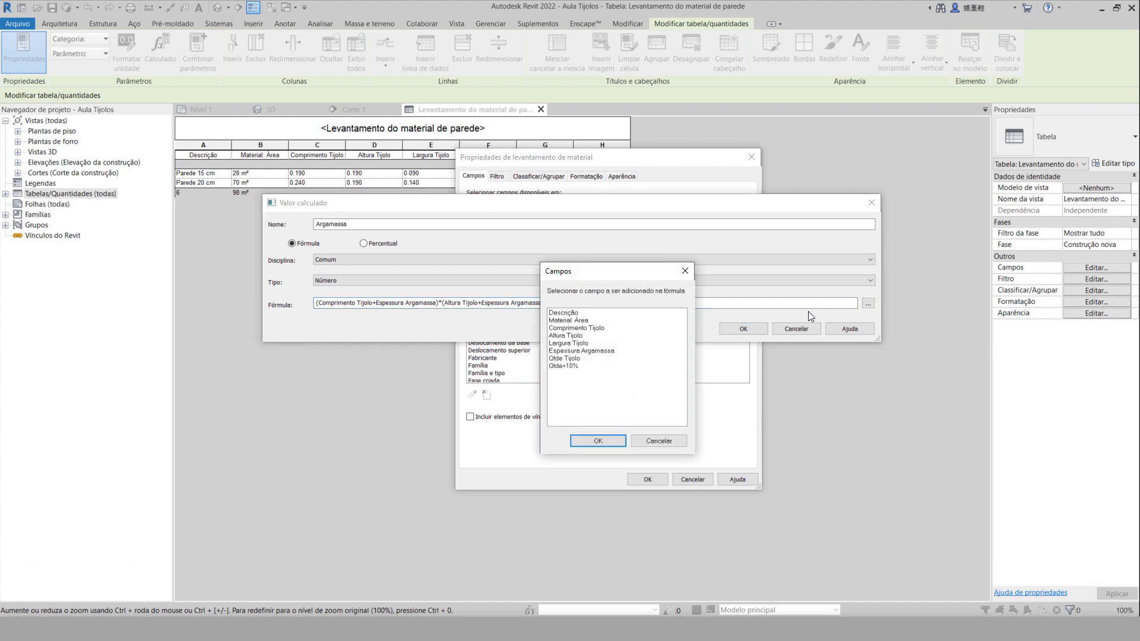
left_click(568, 343)
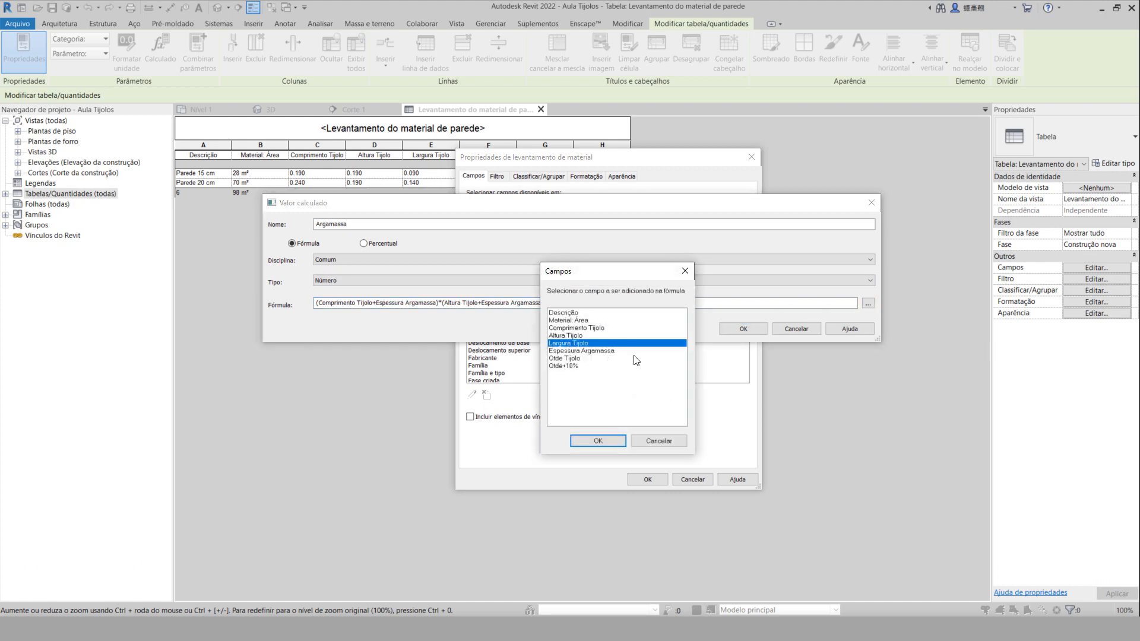
left_click(603, 442)
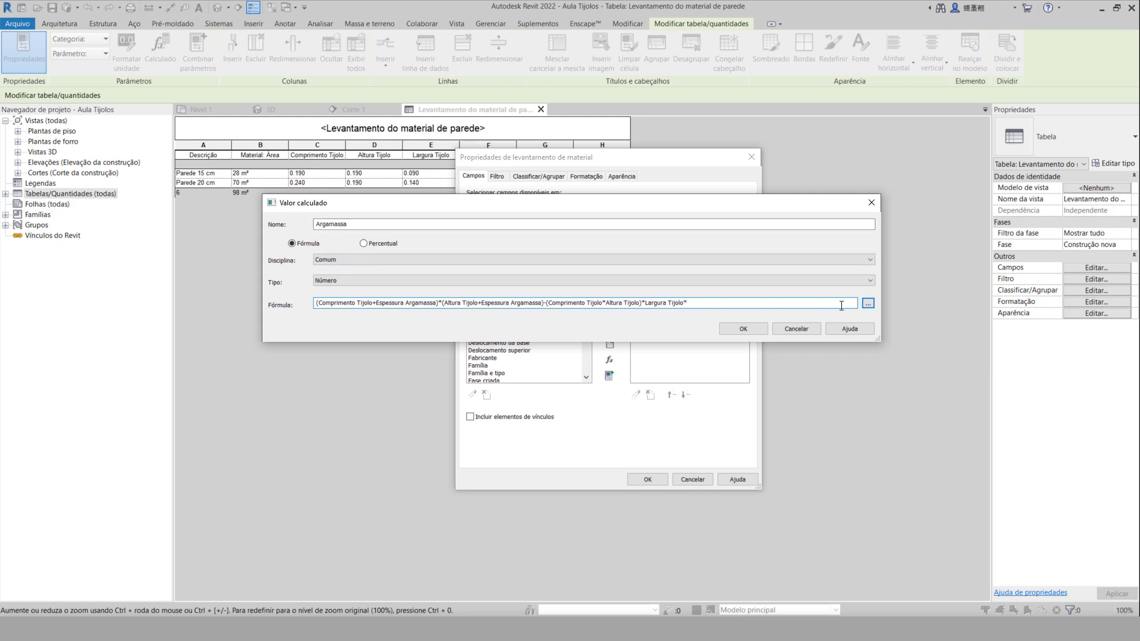
left_click(868, 304)
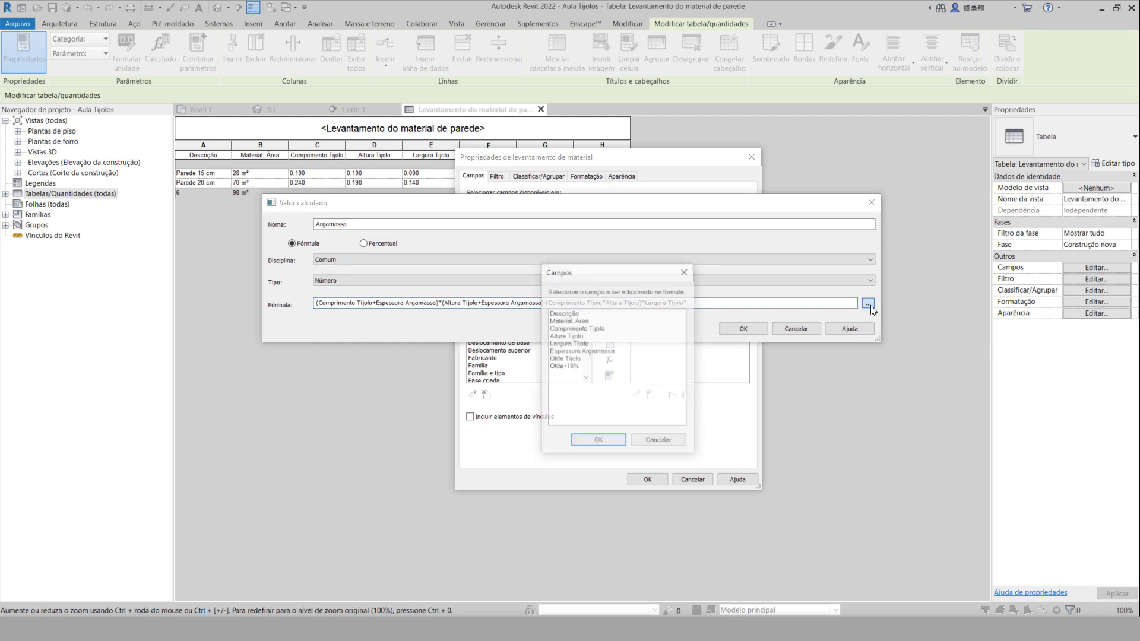
left_click(566, 359)
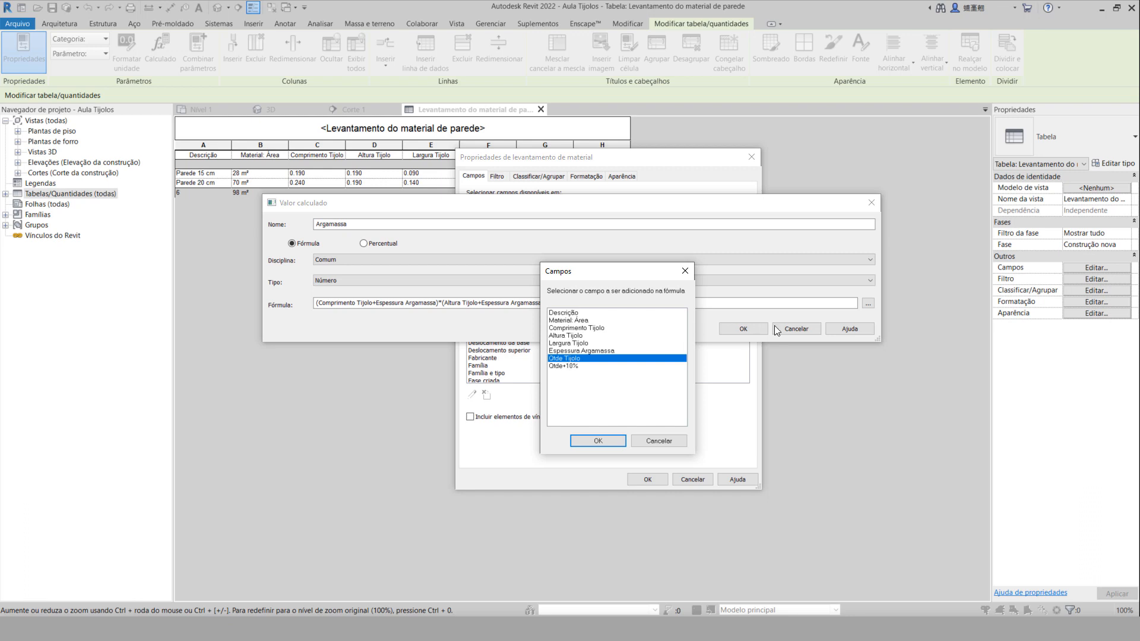
left_click(597, 440)
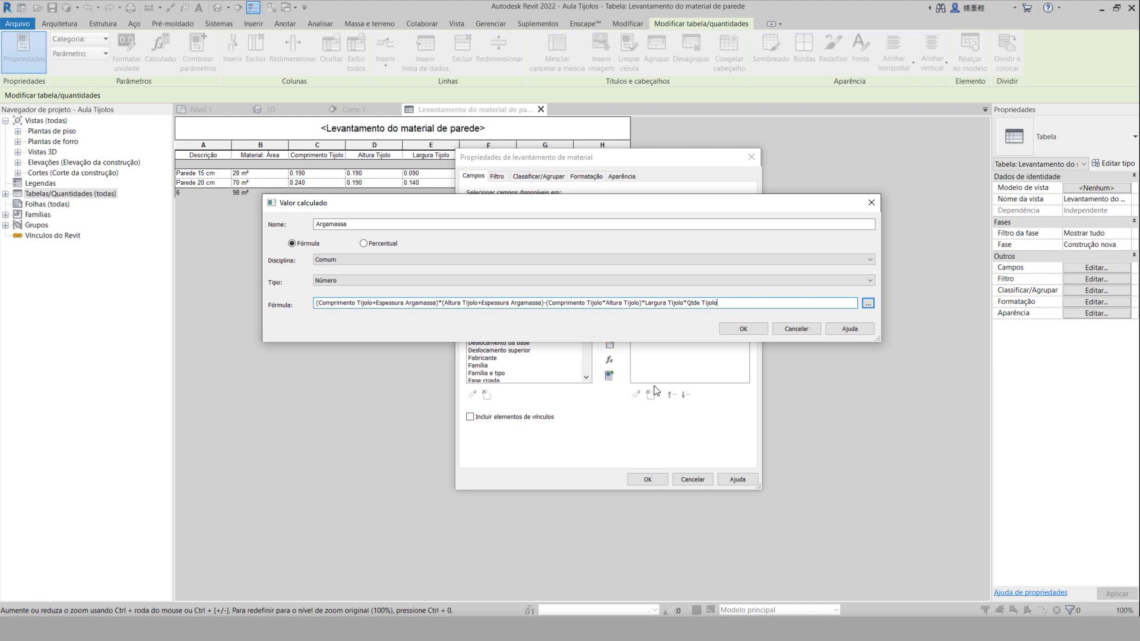
Append /1*1.10 to the Argamassa formula to include the 10% allowance.
type("/1")
type("*1.10")
left_click_drag(739, 303, 735, 301)
left_click(752, 305)
Bracket the product of the two sums in the Argamassa formula, keeping the minus sign before (Comprimento Tijolo*Altura Tijolo).
mouse_move(315, 304)
left_mouse_down()
mouse_move(541, 303)
mouse_move(318, 305)
left_mouse_up()
left_click(541, 303)
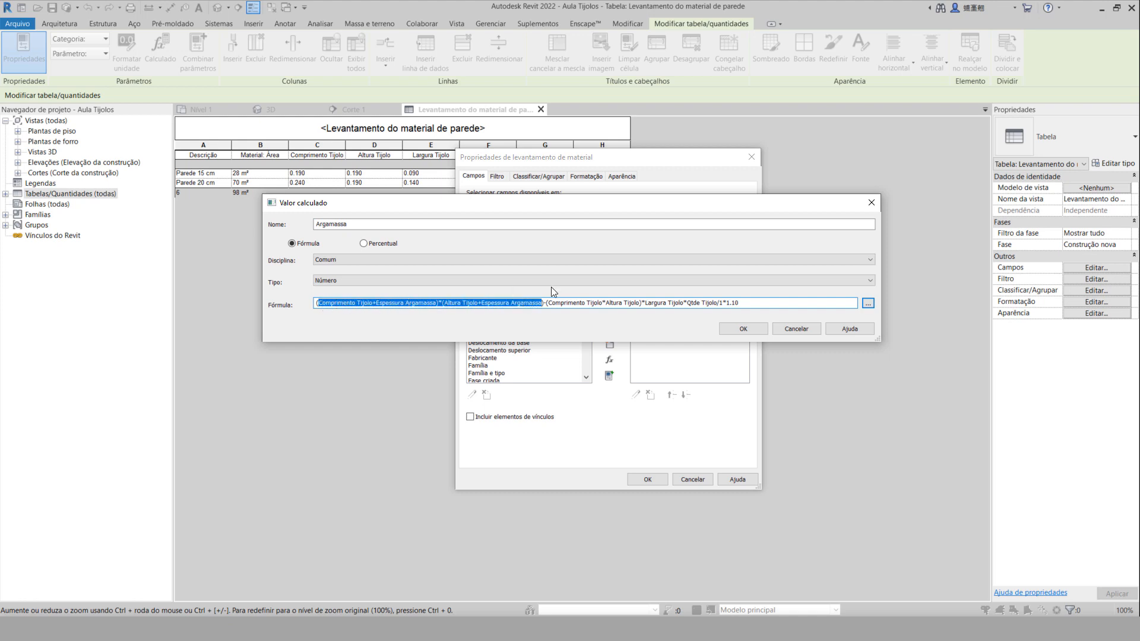
left_click(317, 305)
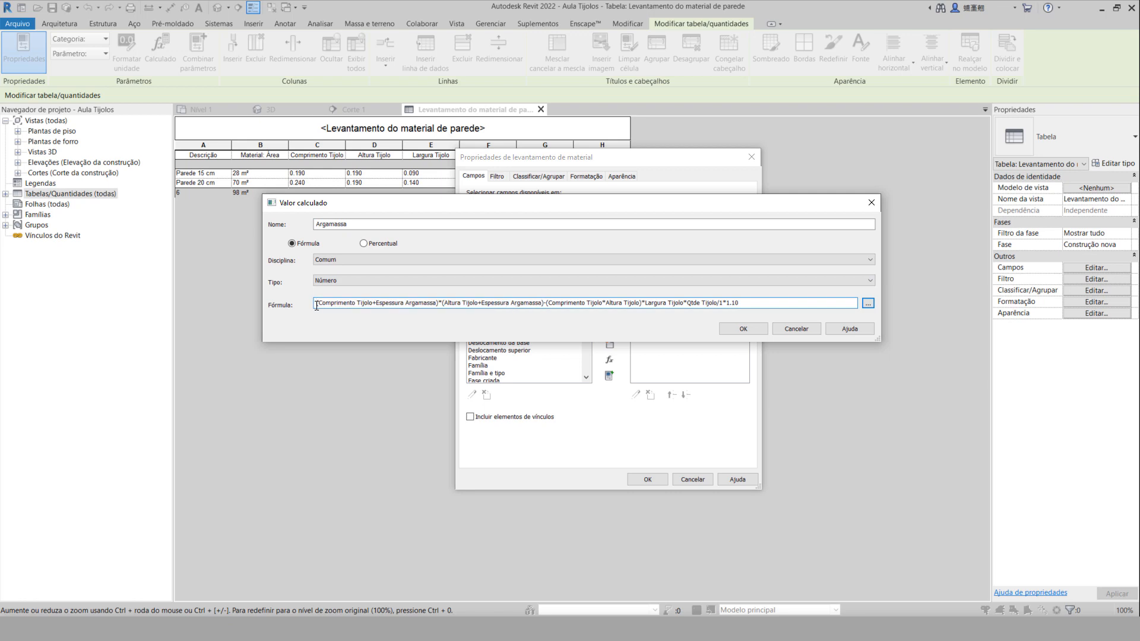
type("(")
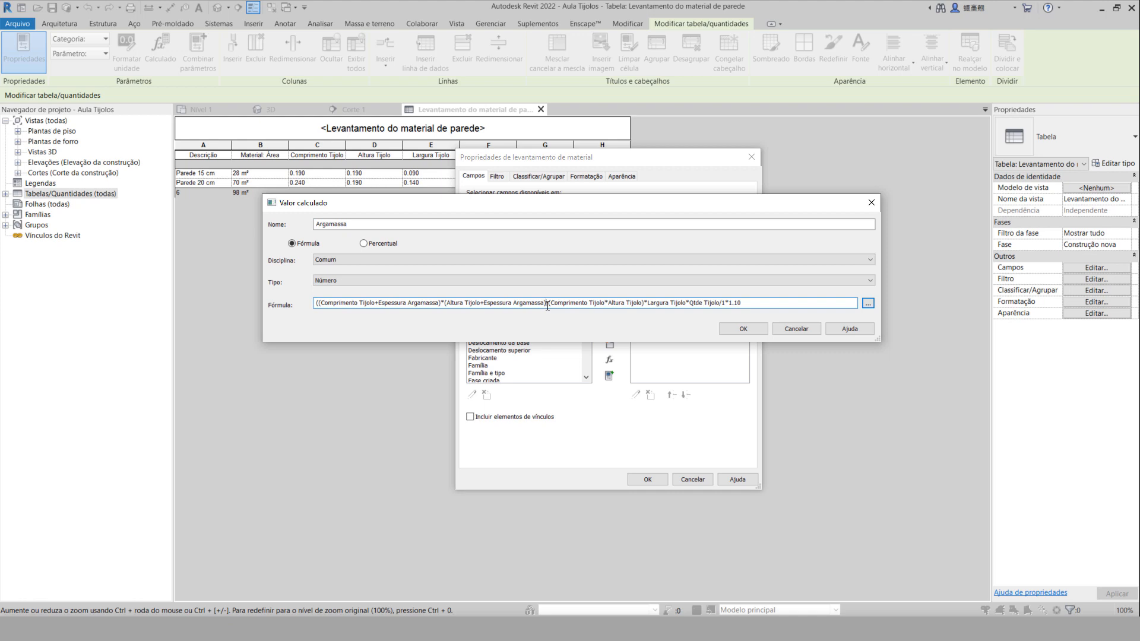
type("-")
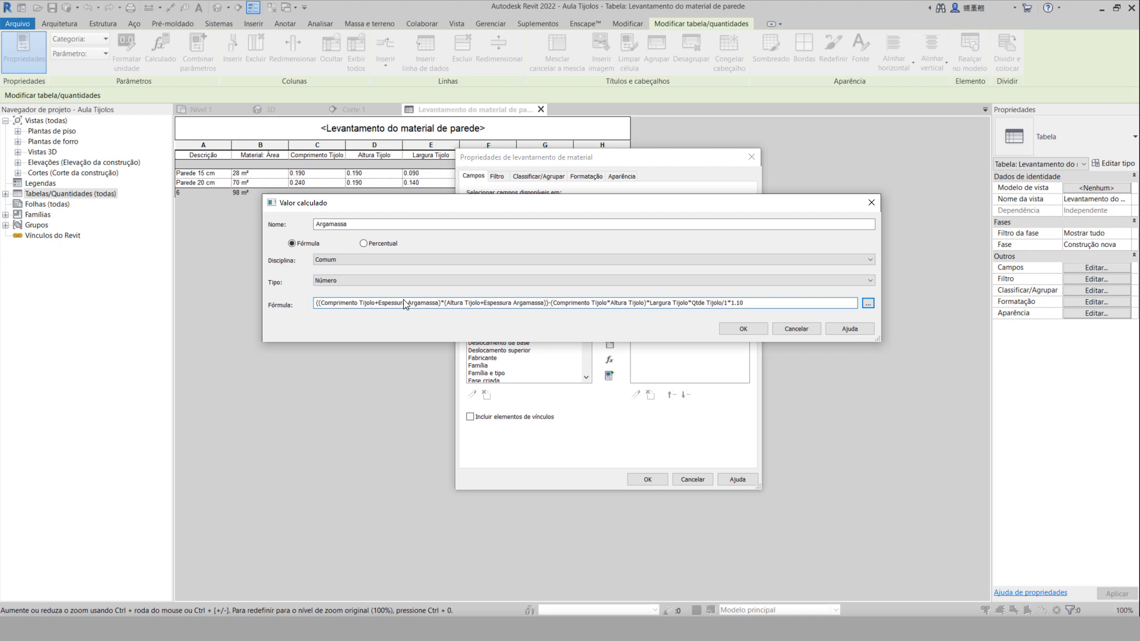
Enclose the whole subtraction in the Argamassa formula in an outer pair of brackets, ending before *Largura Tijolo.
left_click_drag(441, 303, 340, 304)
left_click_drag(445, 303, 321, 305)
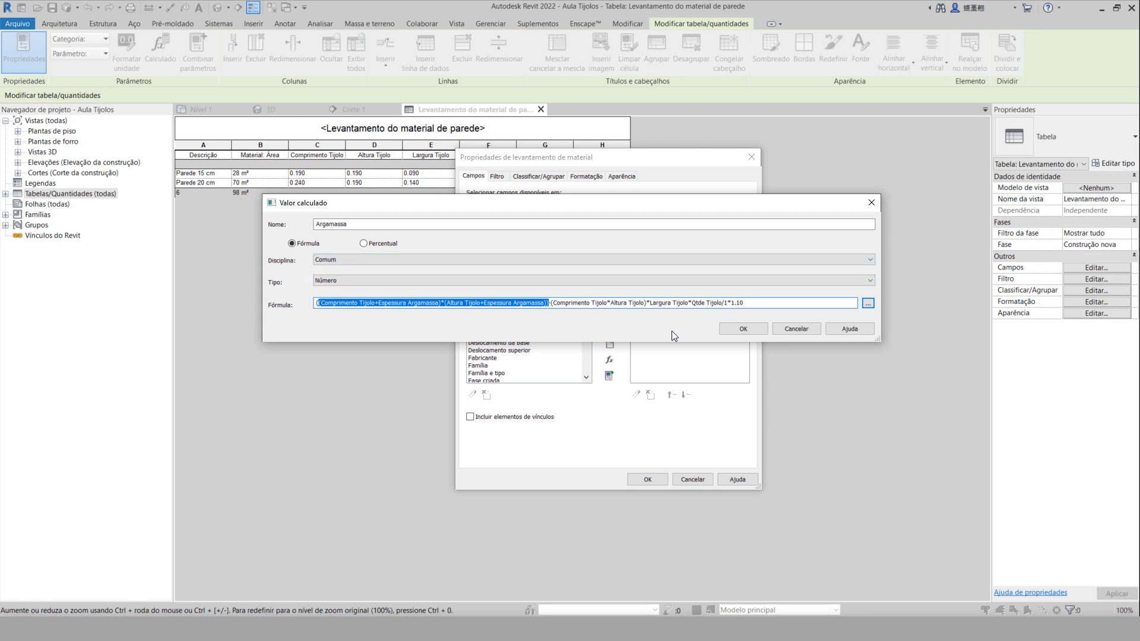
left_click(506, 302)
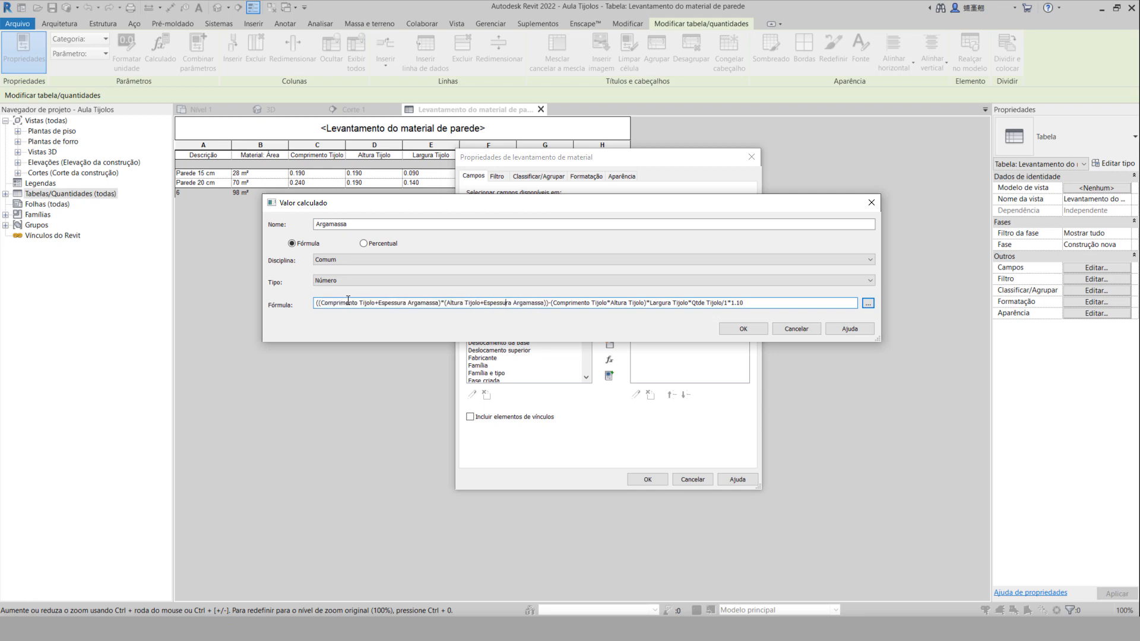
left_click(556, 303)
left_click_drag(646, 303, 316, 303)
left_click(319, 303)
type("(")
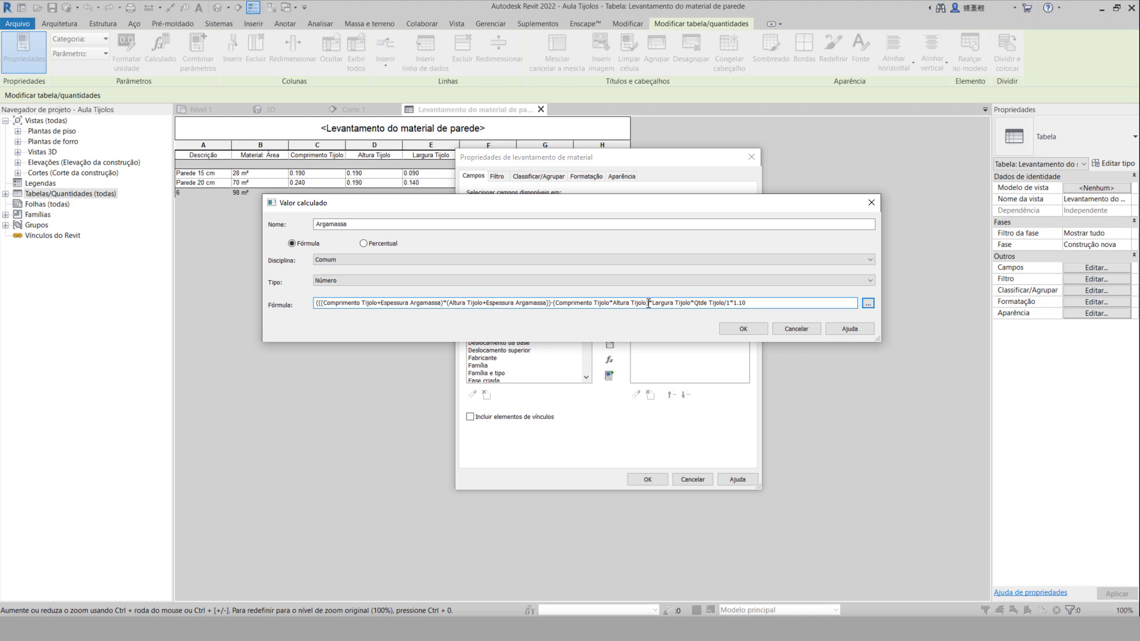
type(")")
Bracket the division as (Qtde Tijolo/1) in the Argamassa formula and accept the calculated field.
mouse_move(654, 303)
left_mouse_down()
mouse_move(719, 302)
mouse_move(657, 299)
left_mouse_up()
left_click(670, 303)
left_click(698, 305)
type("(")
type(")")
left_click(743, 328)
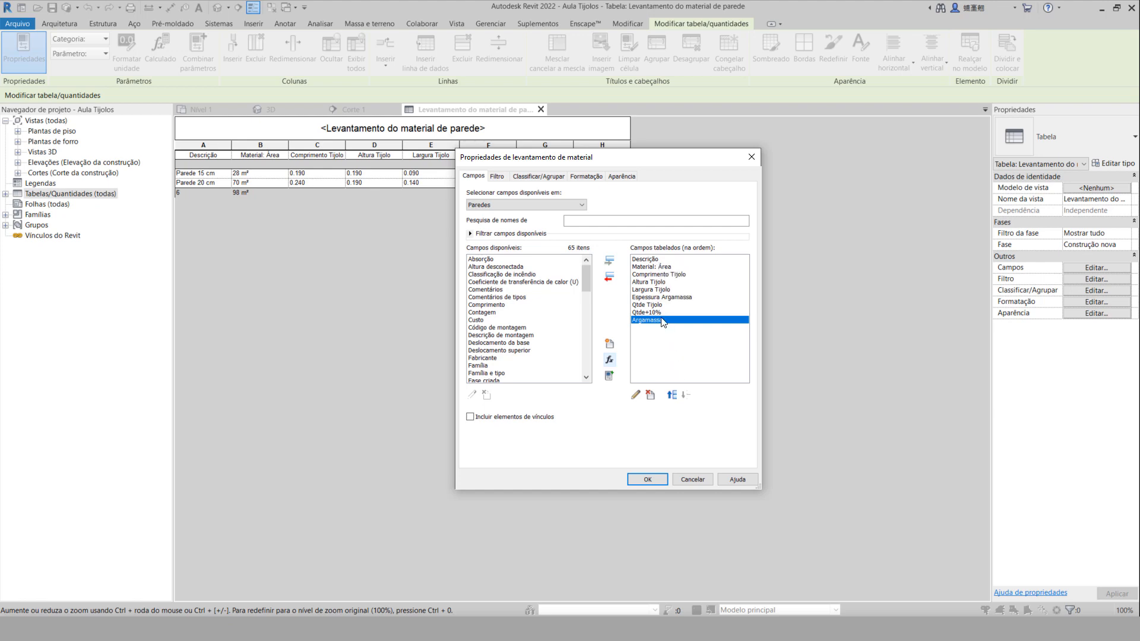
Rename the calculated field Argamassa + 10%, write its multiplier as 1.10, and apply the takeoff's field changes.
left_click(635, 395)
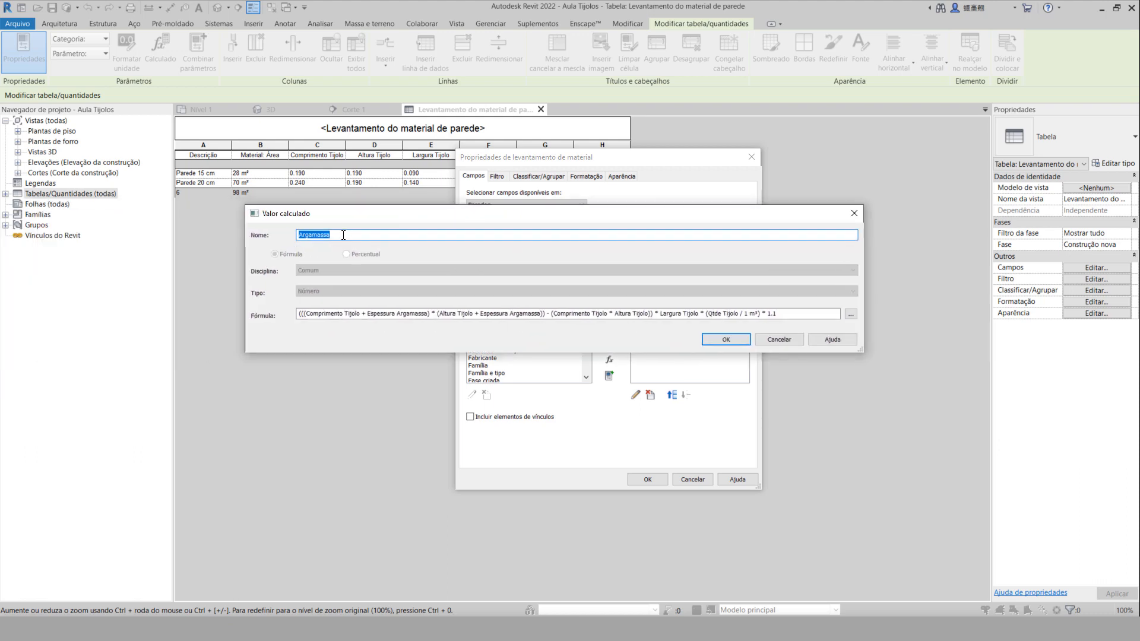
left_click(343, 235)
type("+ 10%")
left_click(778, 313)
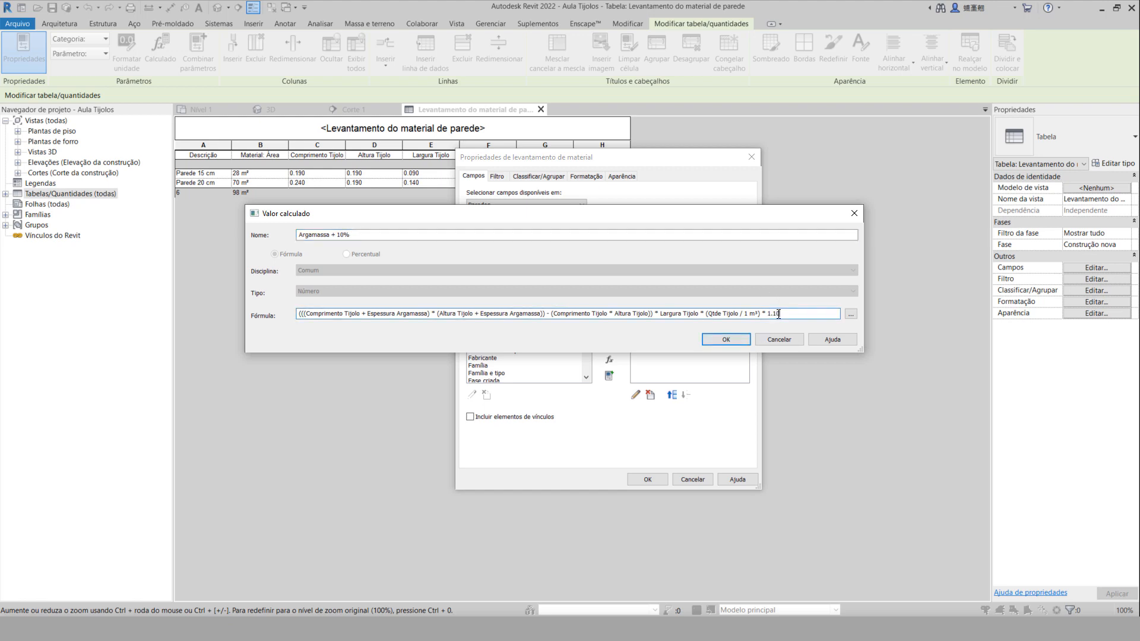
type("0")
left_click(726, 339)
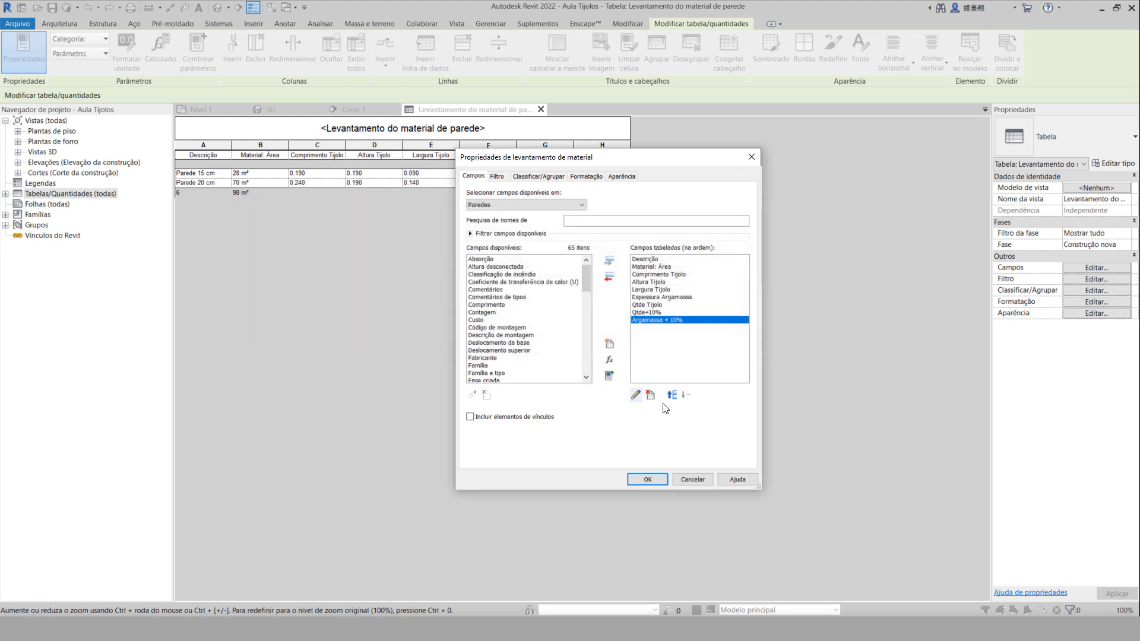
left_click(646, 479)
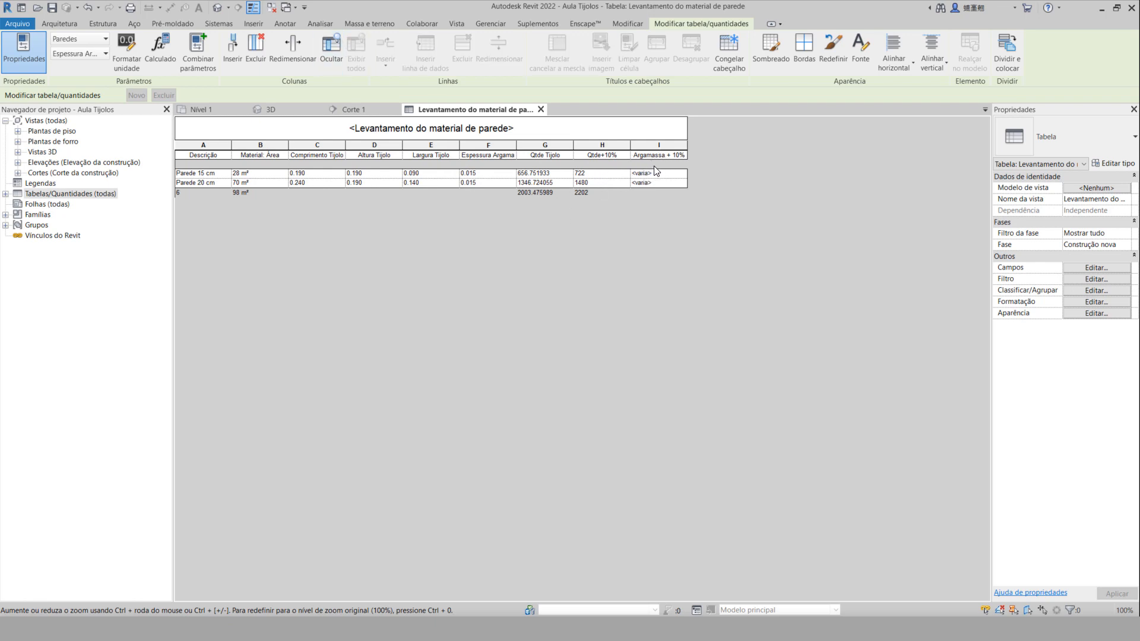
Format the Argamassa + 10% field to calculate totals (Calcular os totais).
left_click(1100, 301)
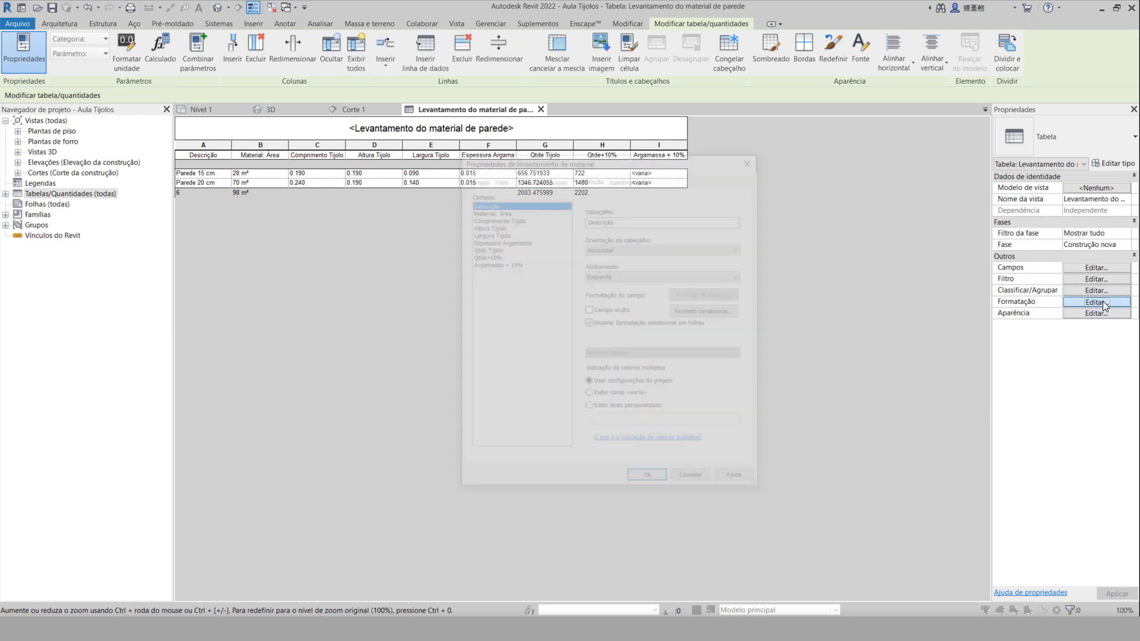
left_click(496, 262)
left_click(619, 356)
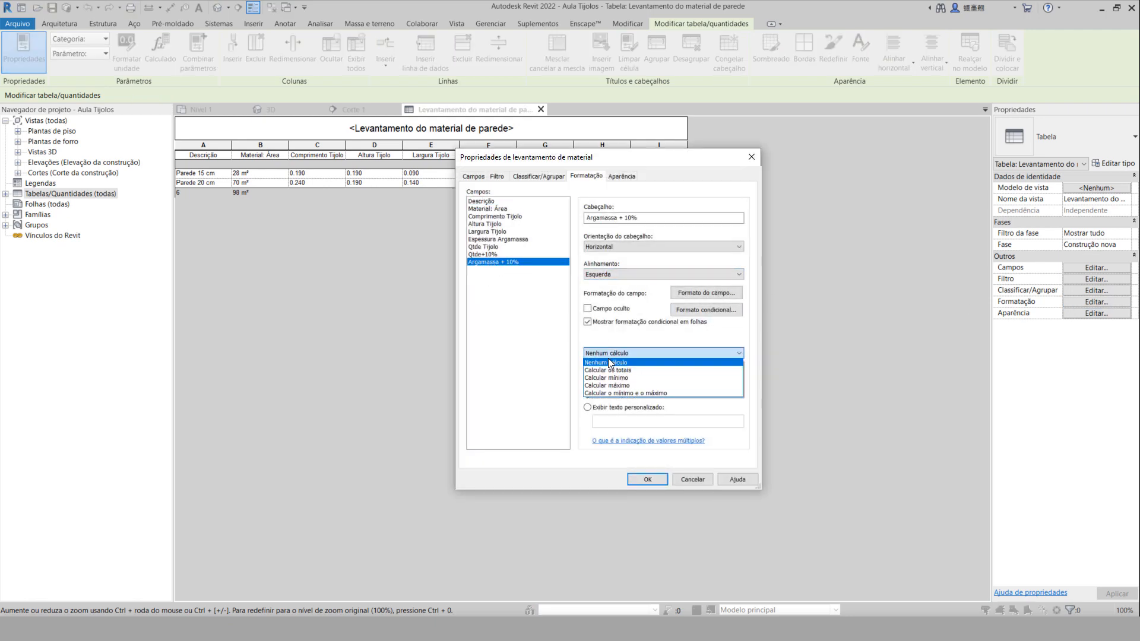
left_click(612, 372)
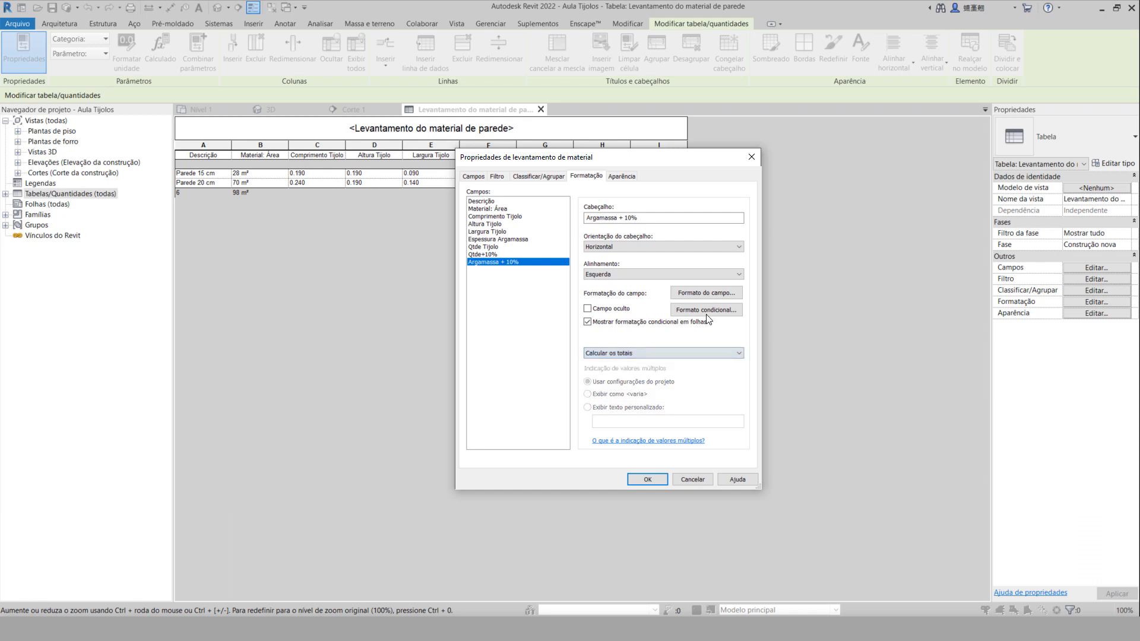
left_click(648, 478)
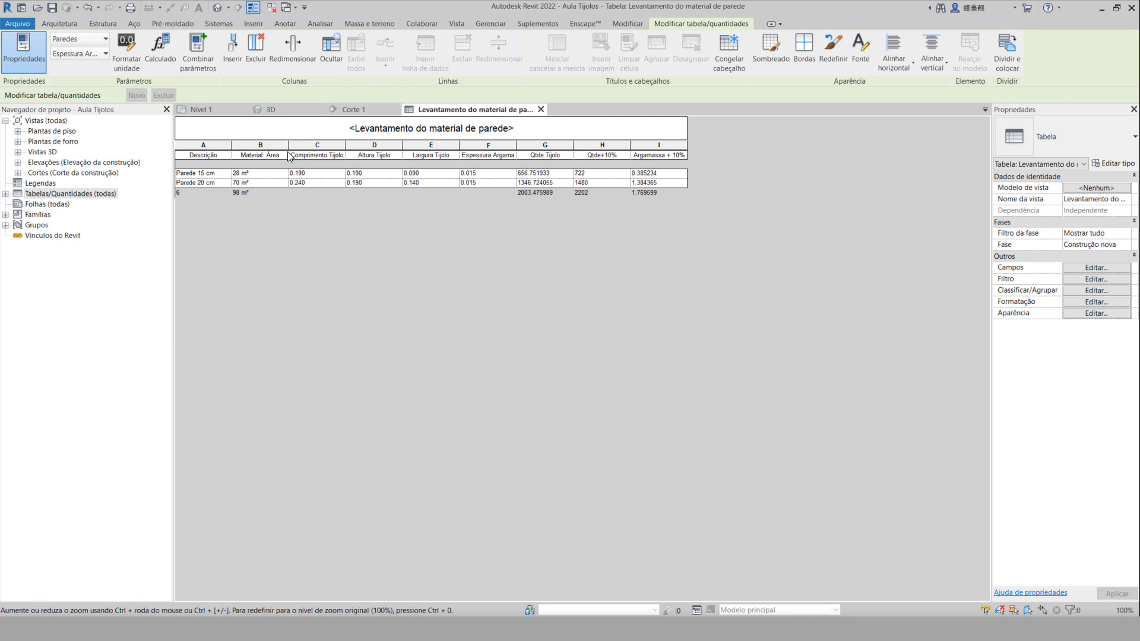
Look at the Nível 1 floor plan, dismiss the save reminder, and return to the wall material takeoff.
left_click(201, 109)
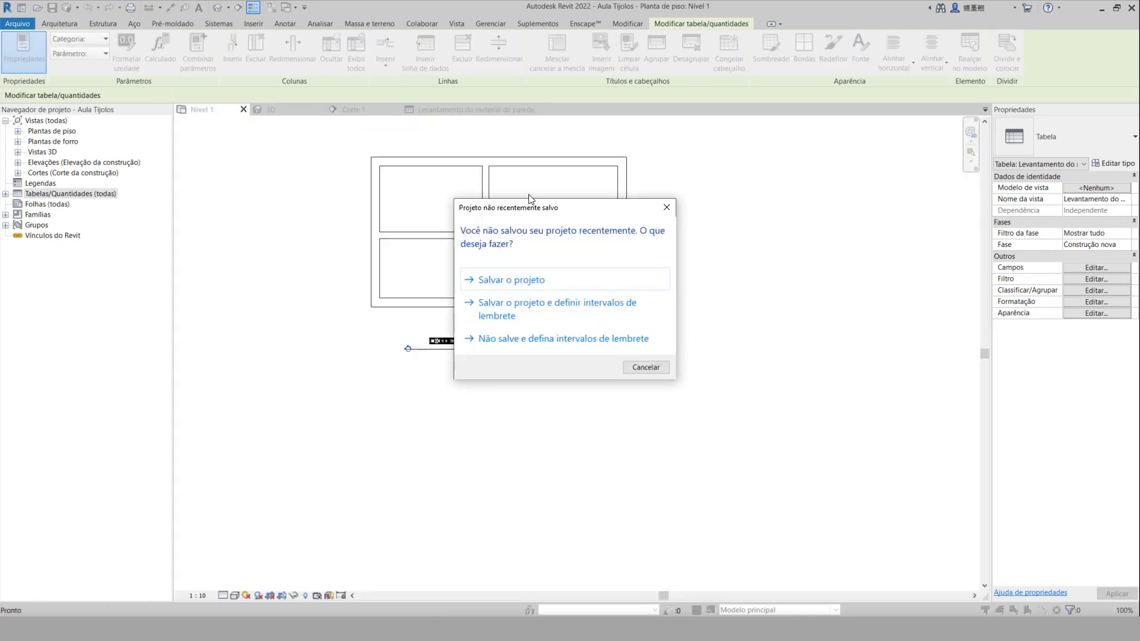
left_click(664, 210)
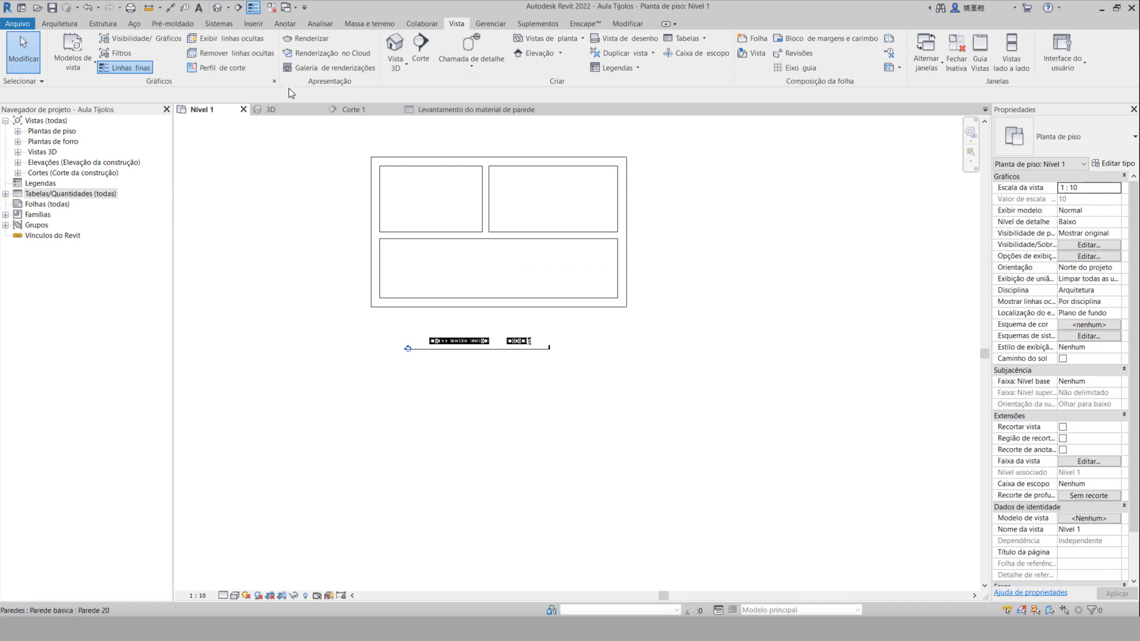
left_click(468, 110)
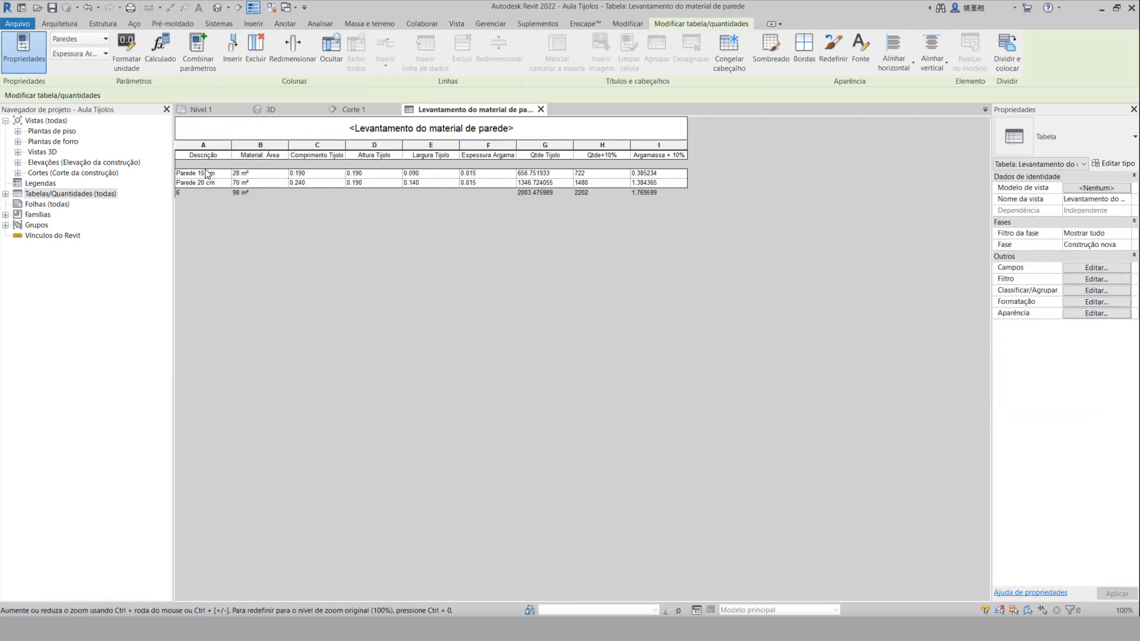
Widen the Espessura Argamassa column of the wall material takeoff to fit its full heading.
left_click(310, 174)
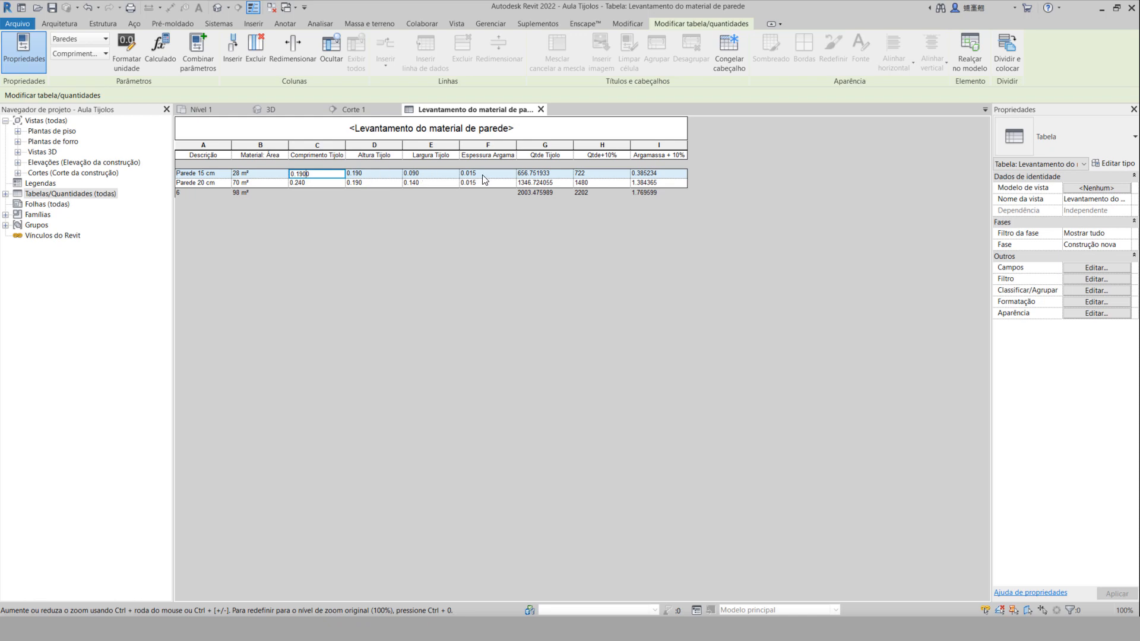
left_click_drag(515, 142, 530, 141)
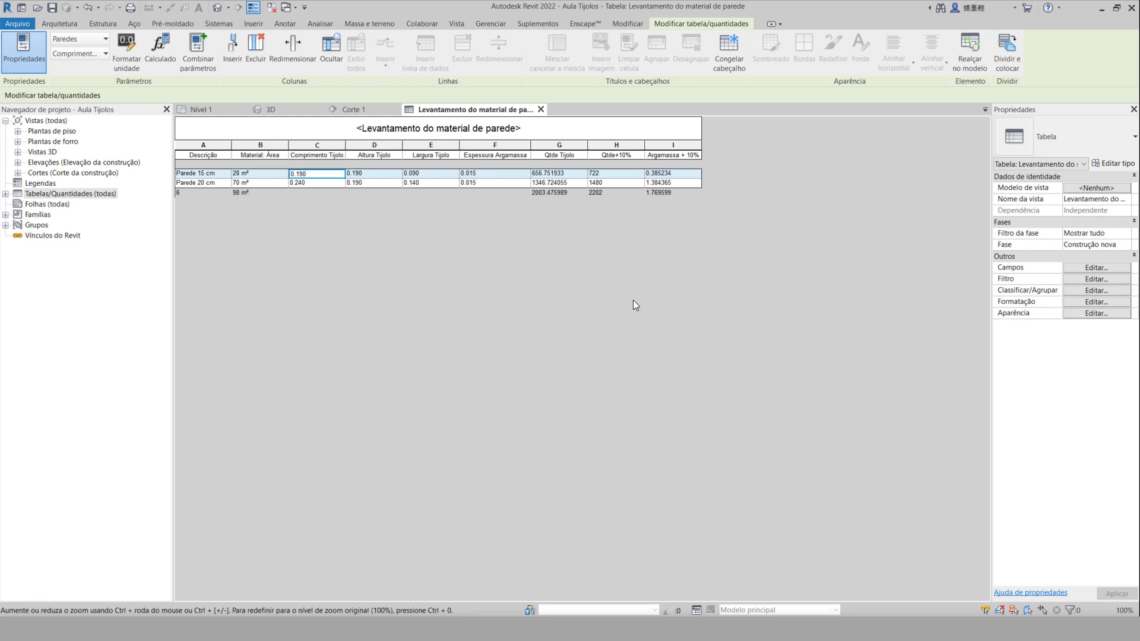
left_click(1094, 278)
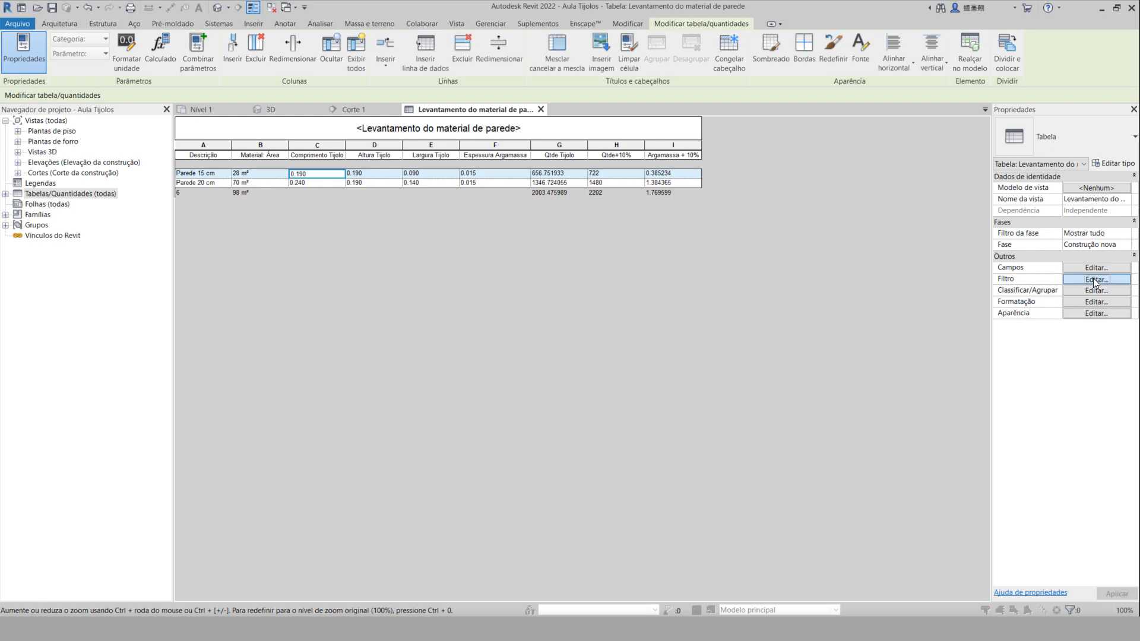
left_click(550, 194)
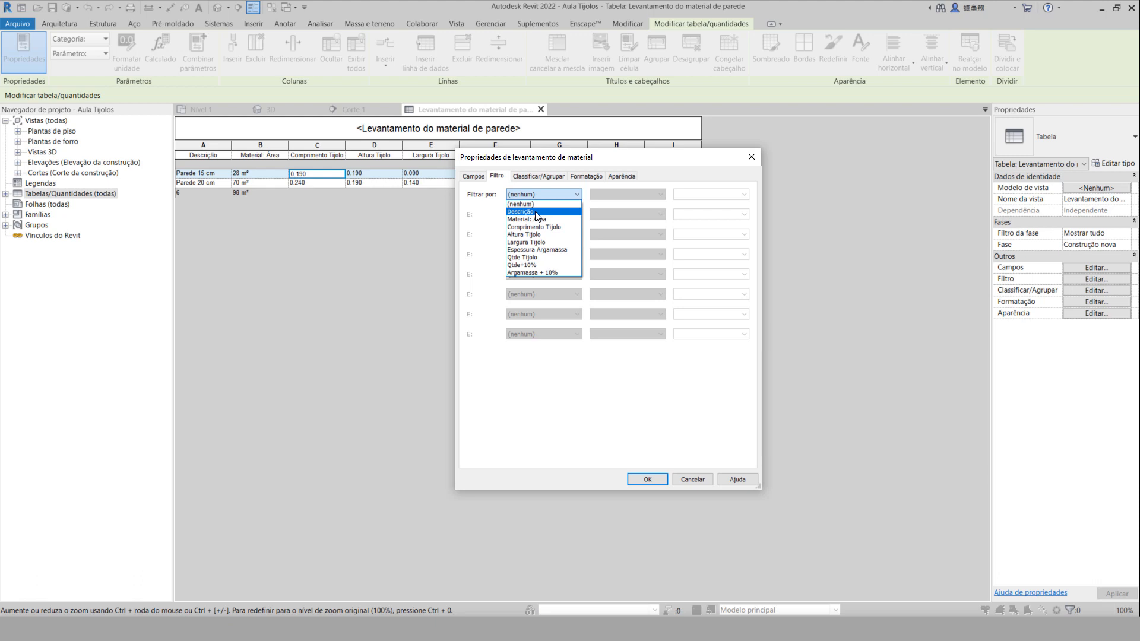
left_click(535, 212)
left_click(627, 194)
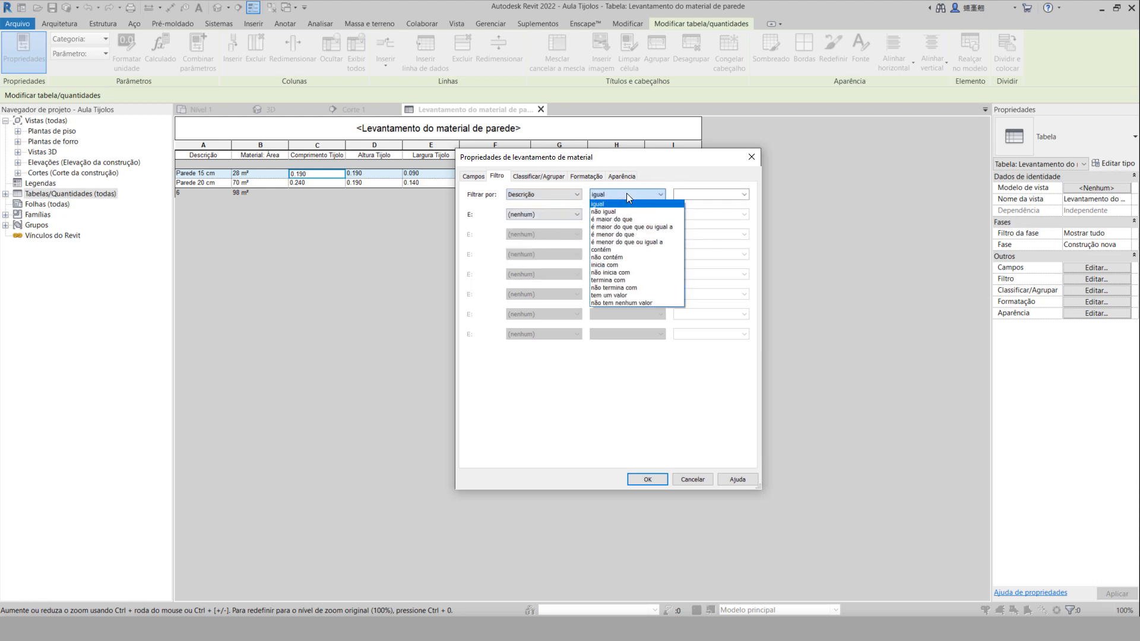
left_click(626, 194)
left_click(704, 194)
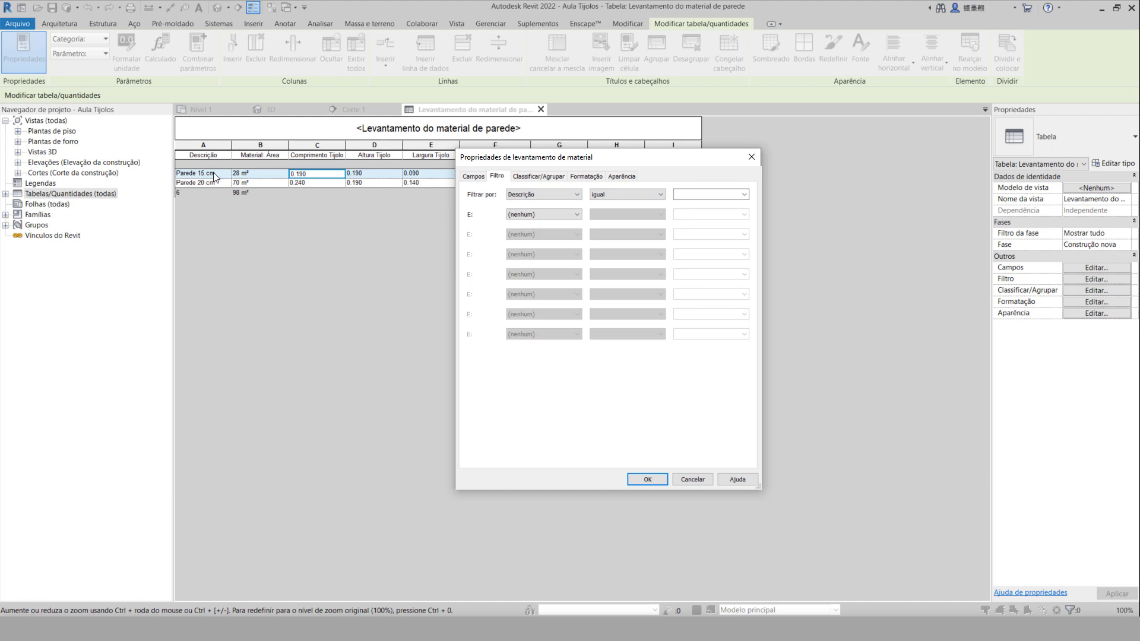
left_click(709, 193)
left_click(690, 478)
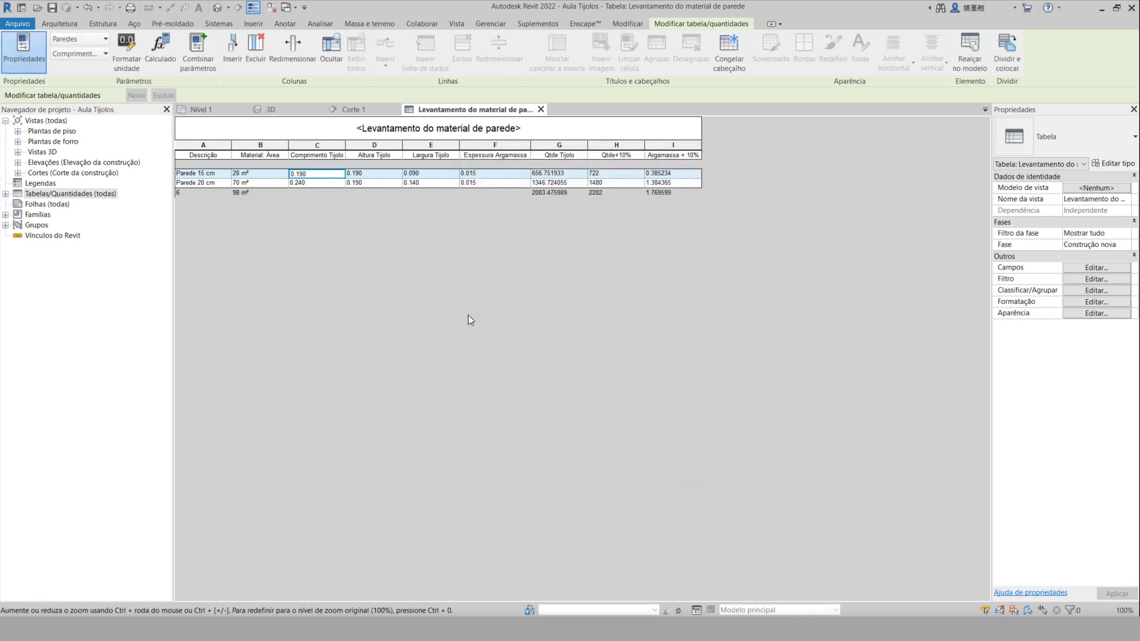
Open the Corte 1 section view and examine the dimensioned brick with its mortar joints.
left_click(361, 108)
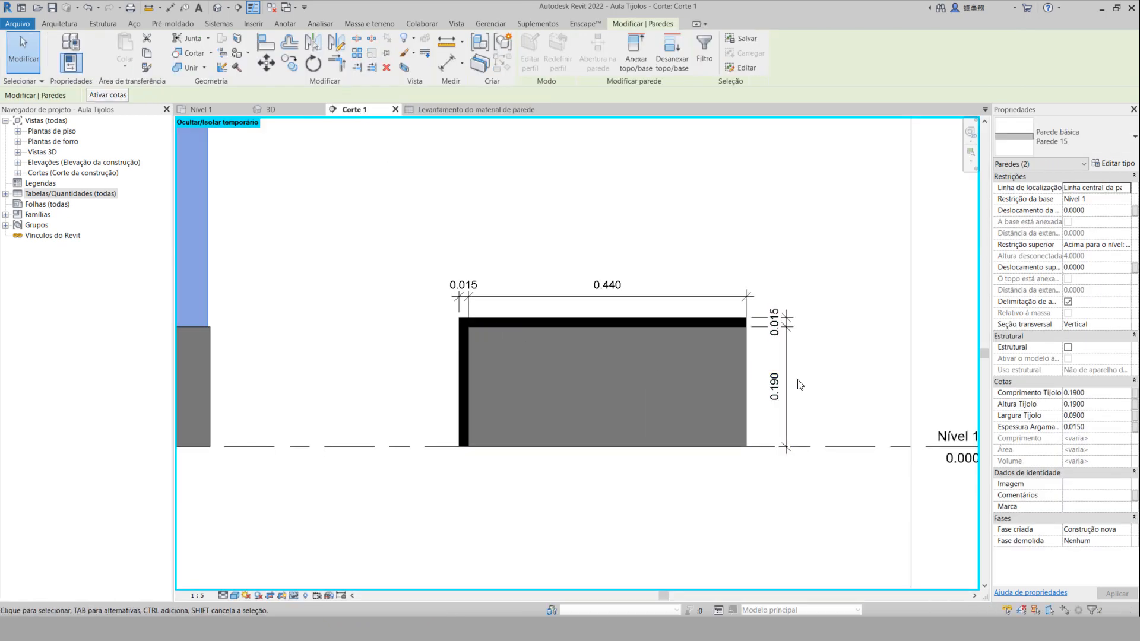
scroll(799, 376, "up", 1)
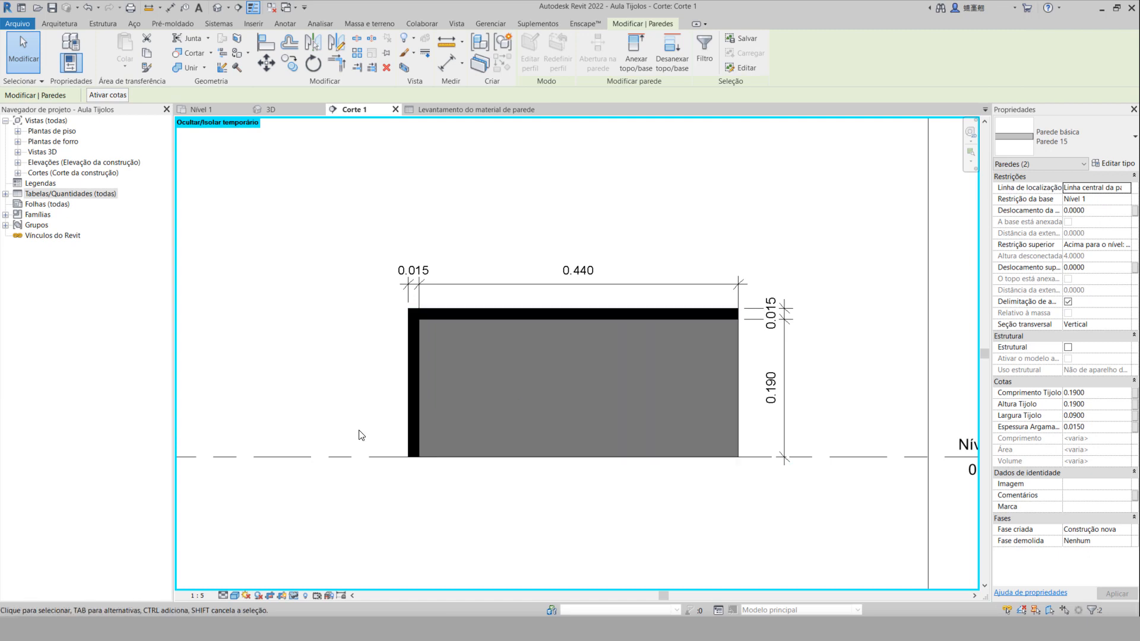
middle_click_drag(346, 399, 343, 371)
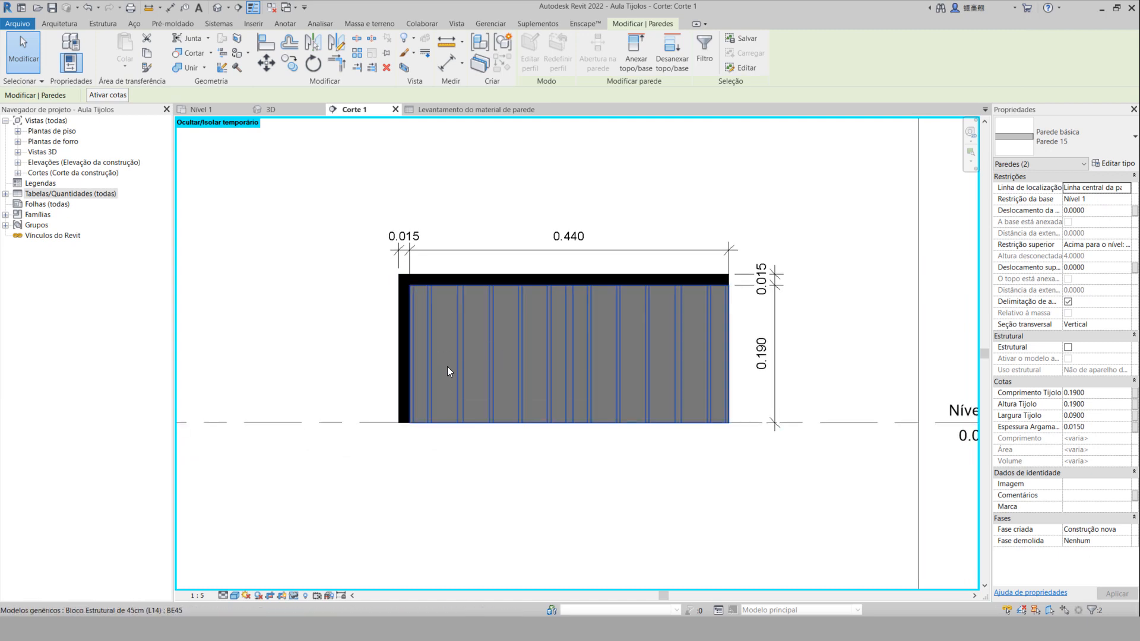
Add an aligned dimension across the brick and its vertical mortar joint, above the existing horizontal dimensions, and return to the wall material takeoff.
scroll(447, 366, "up", 1)
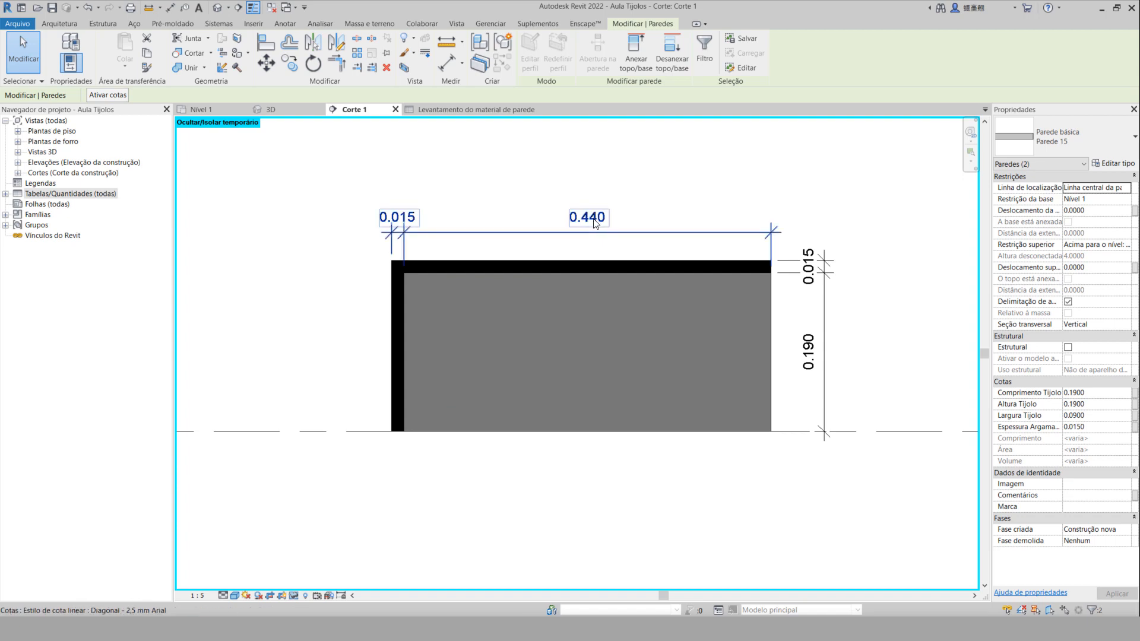
scroll(594, 221, "up", 1)
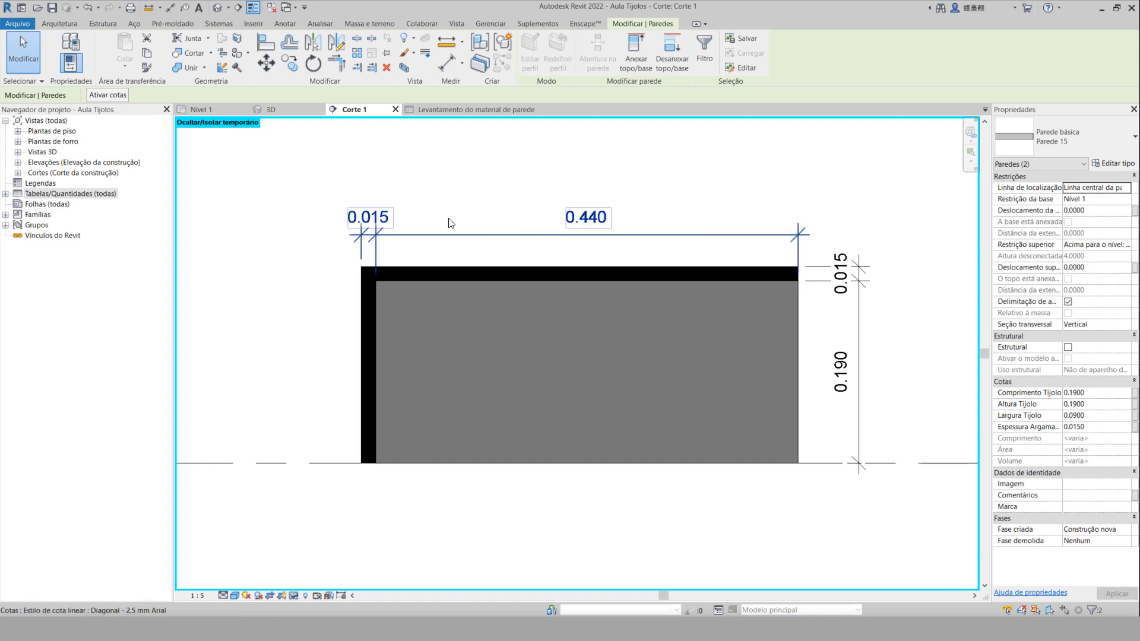
left_click(165, 6)
left_click(359, 355)
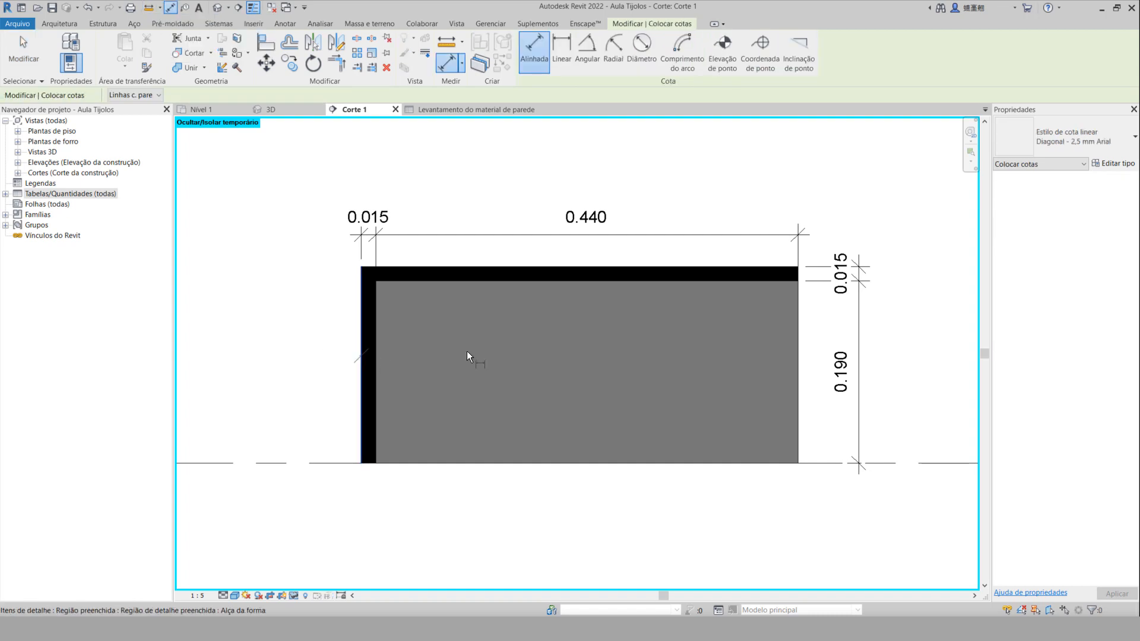
left_click(799, 356)
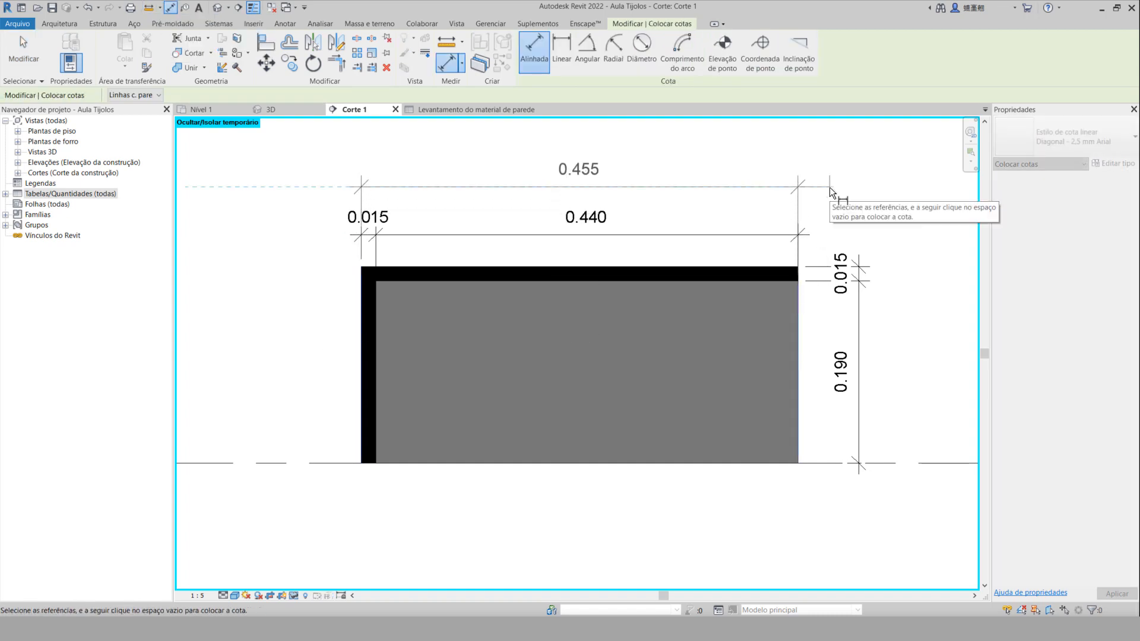
left_click(828, 187)
key("Escape")
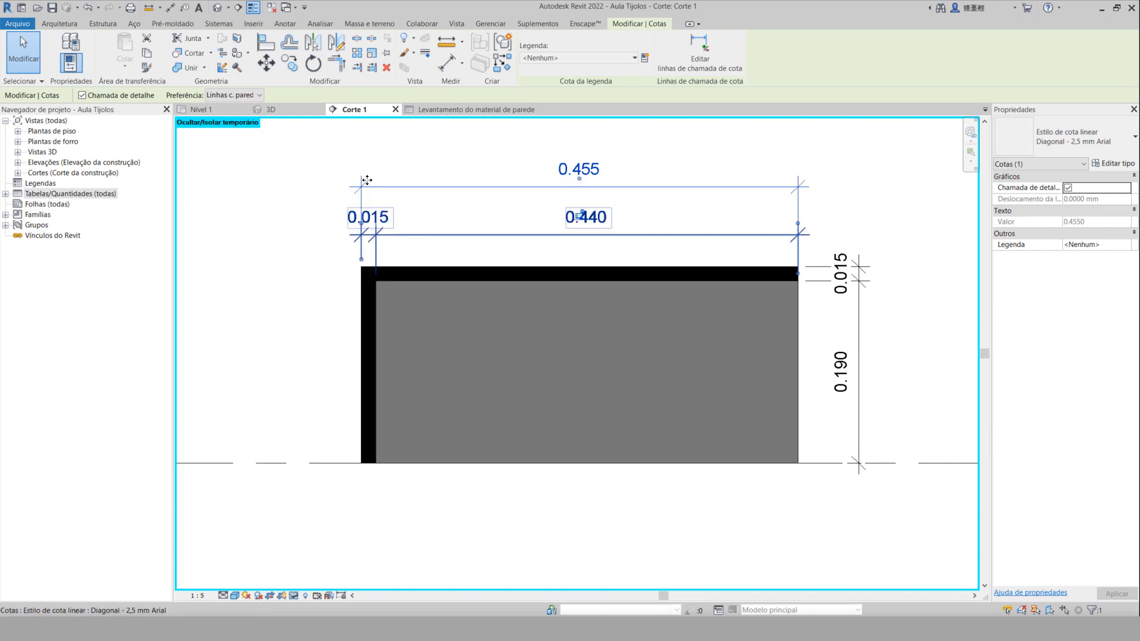
left_click(460, 110)
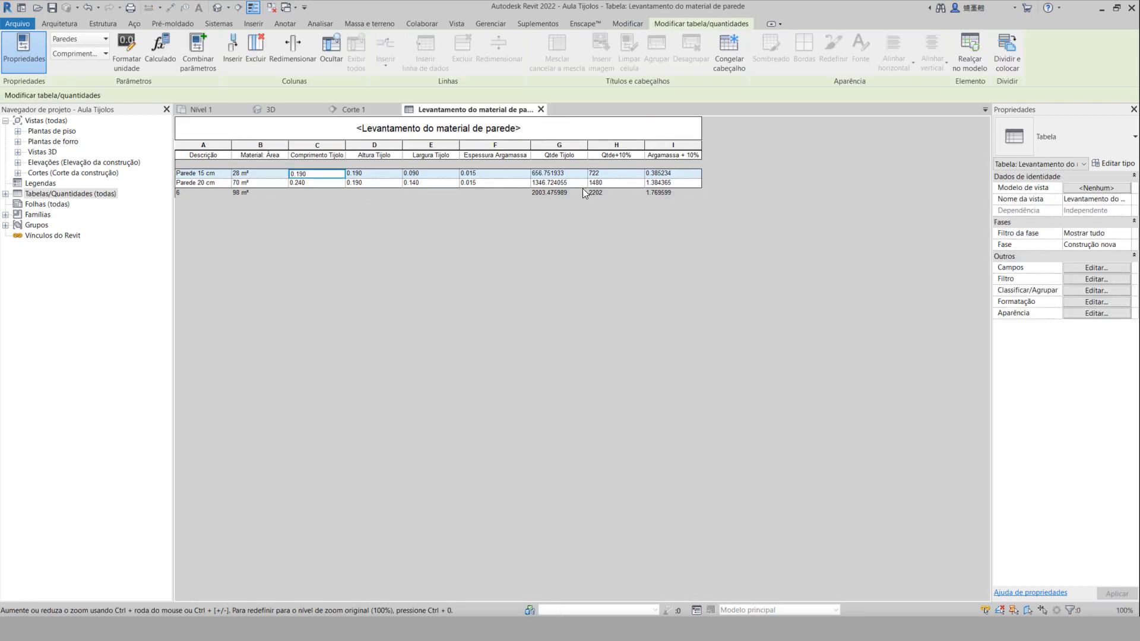